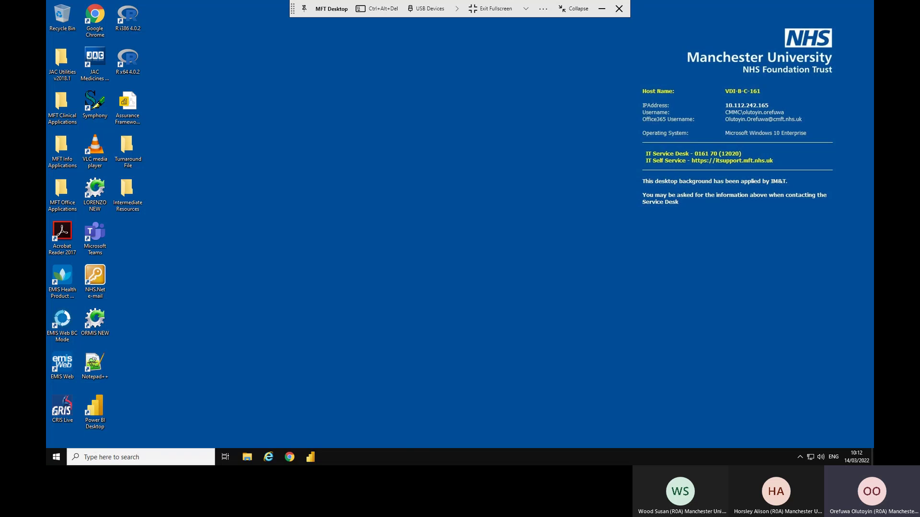
Leave the remote desktop's full screen and launch Microsoft Store by searching 'microsoft' from Start.
click(489, 9)
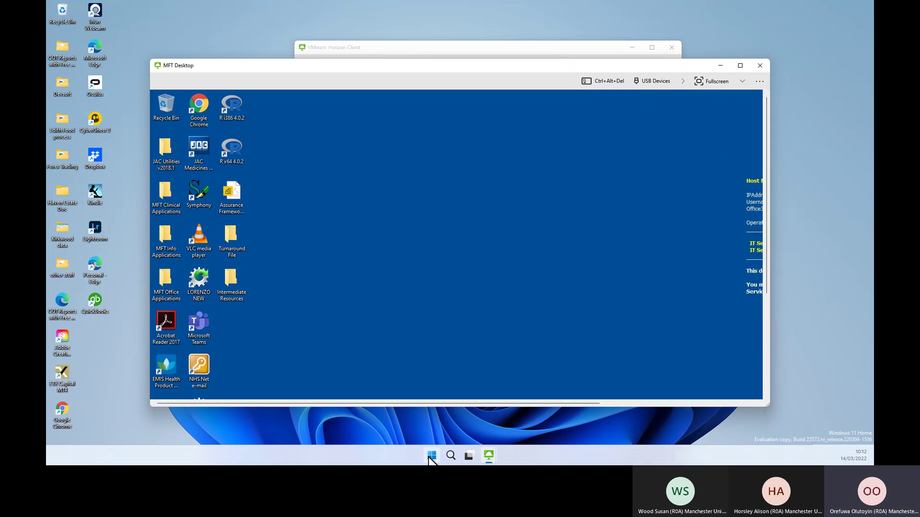
click(431, 457)
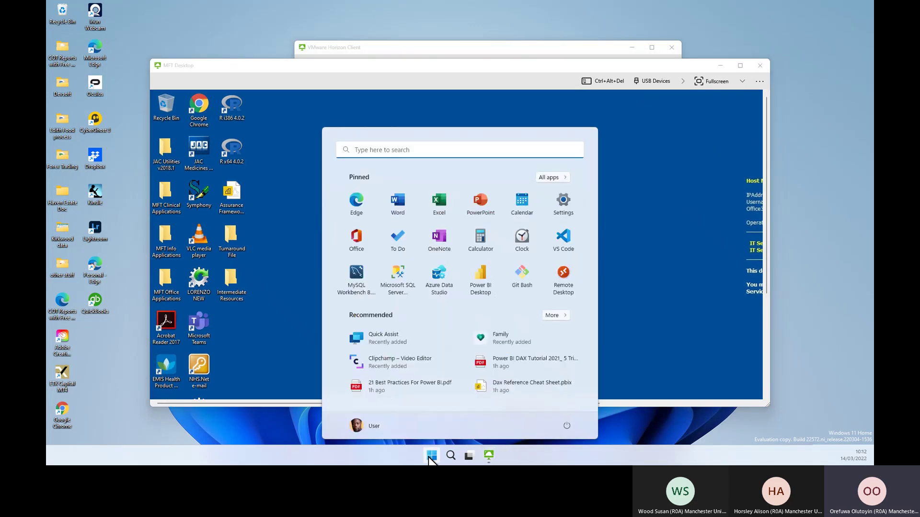
click(418, 151)
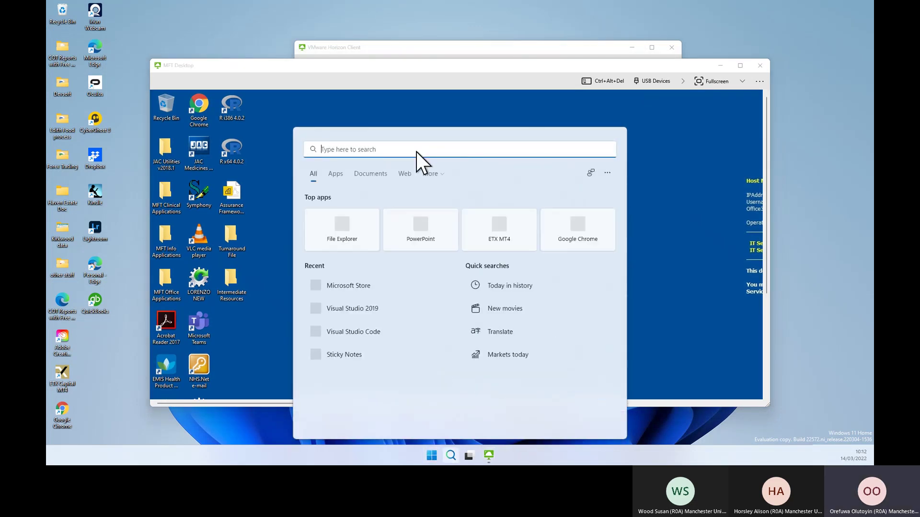
text(micr)
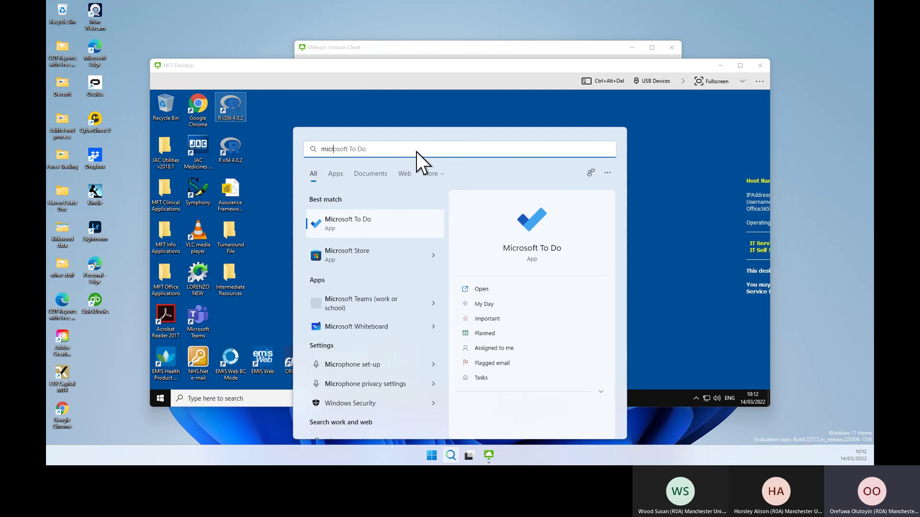
text(oso)
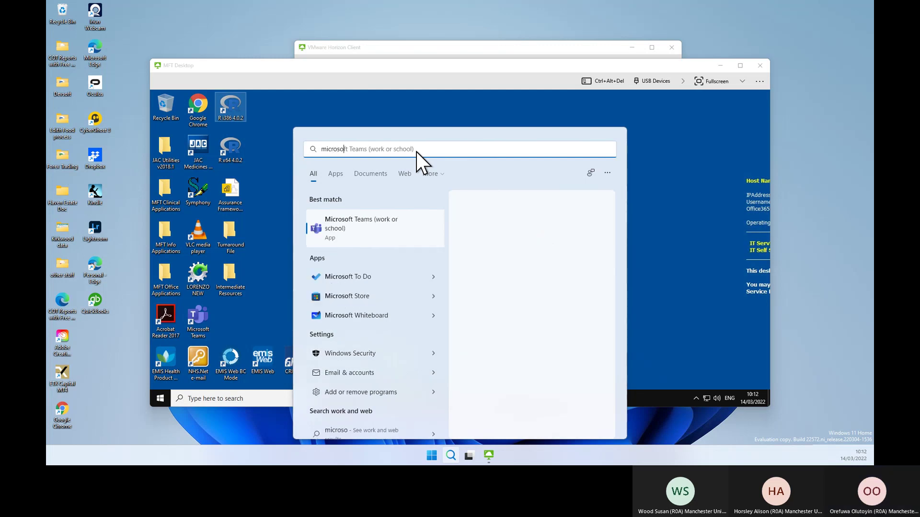
text(ft)
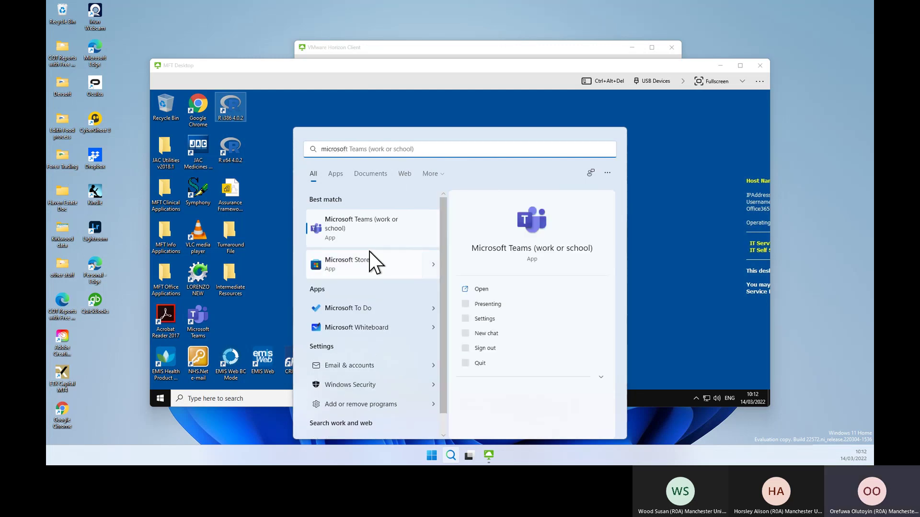
click(370, 256)
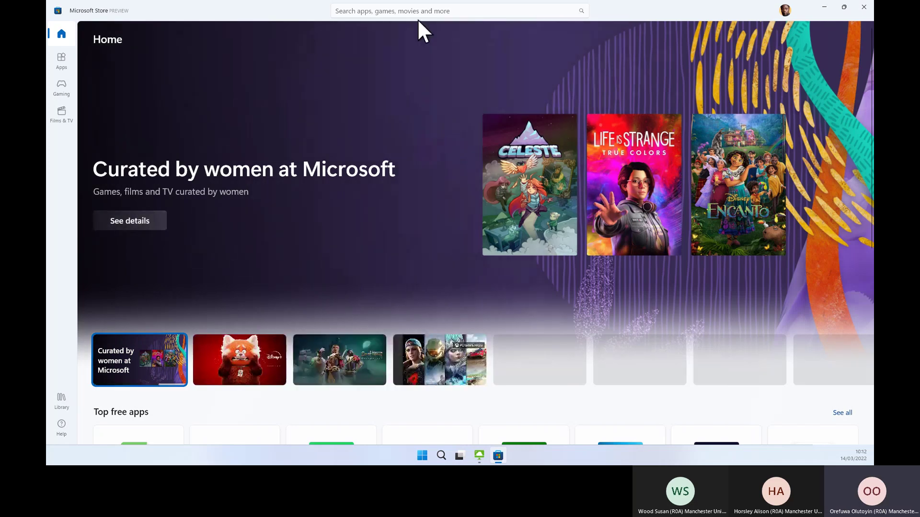
Rerun the recent 'power bi' search in Microsoft Store, showing Power BI Desktop as owned.
click(418, 17)
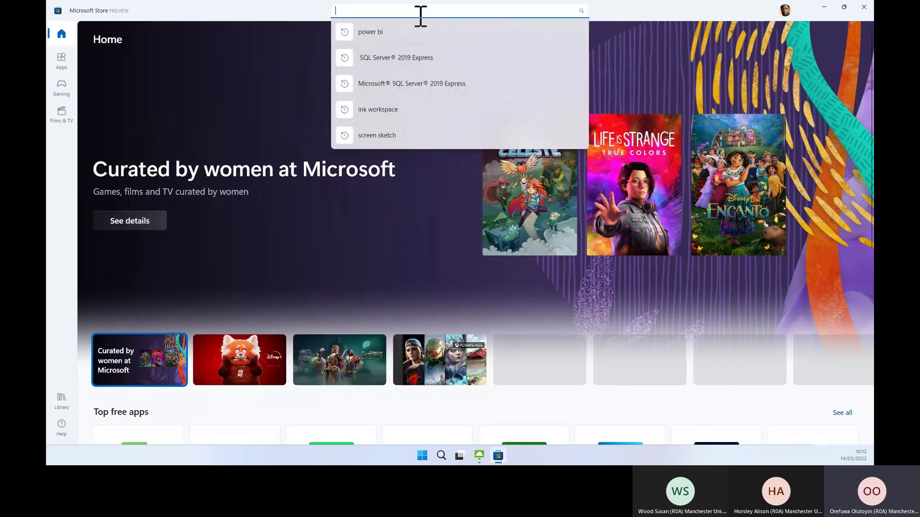
click(375, 34)
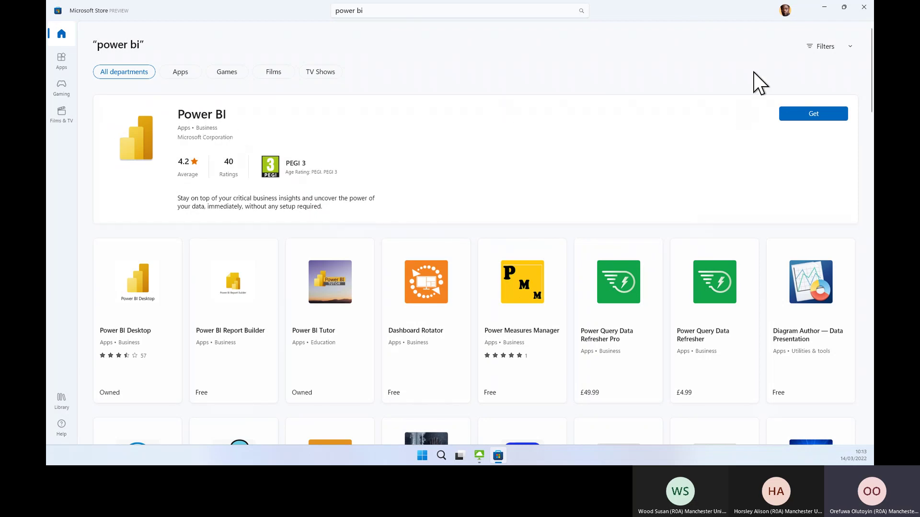
click(422, 456)
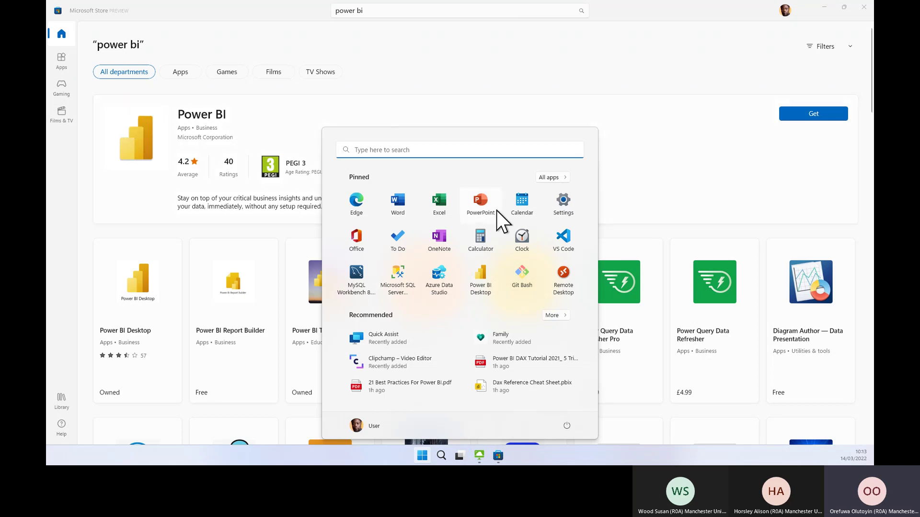
Close the Start menu, minimize Microsoft Store, and return the MFT remote desktop to full screen with a new Chrome tab.
click(688, 62)
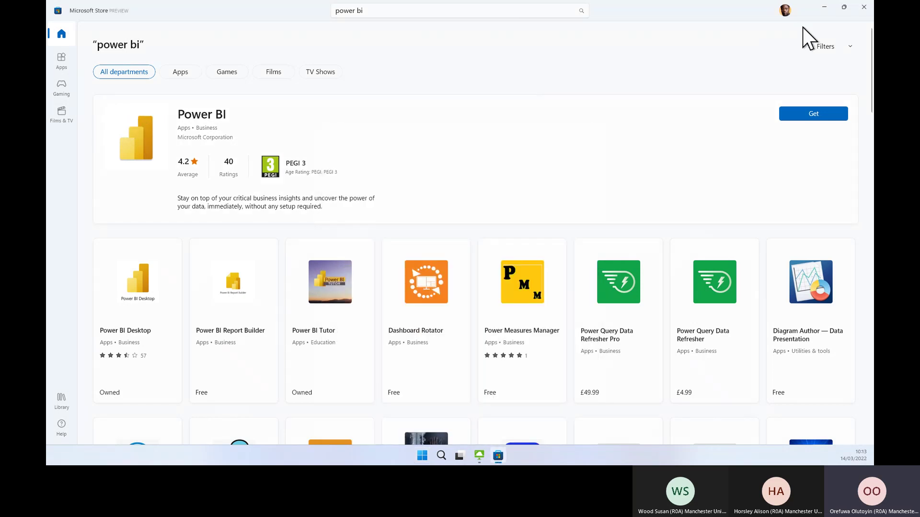
click(822, 9)
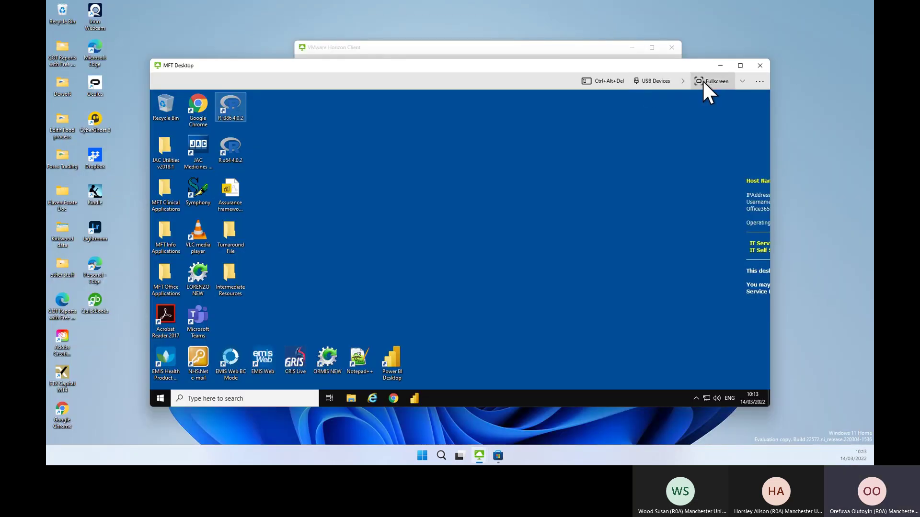
click(702, 79)
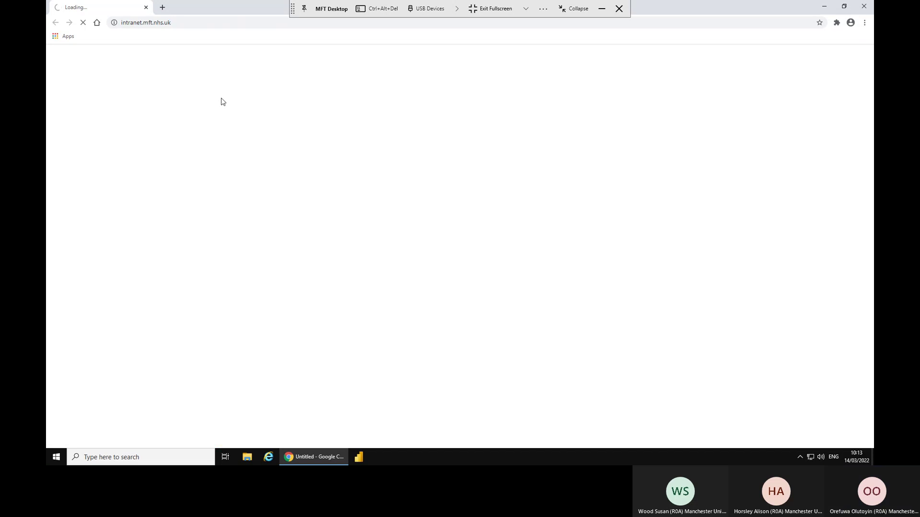
click(162, 7)
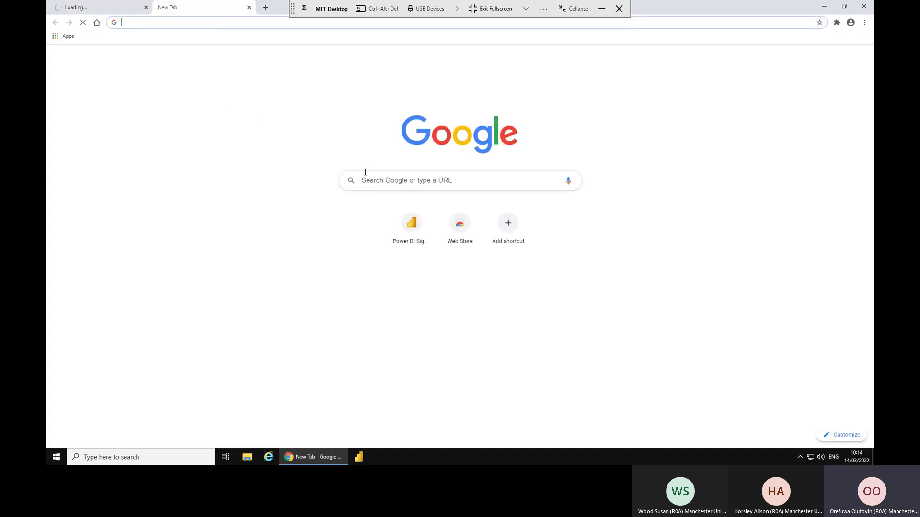
Search Google for 'power bi desktop download'.
click(374, 180)
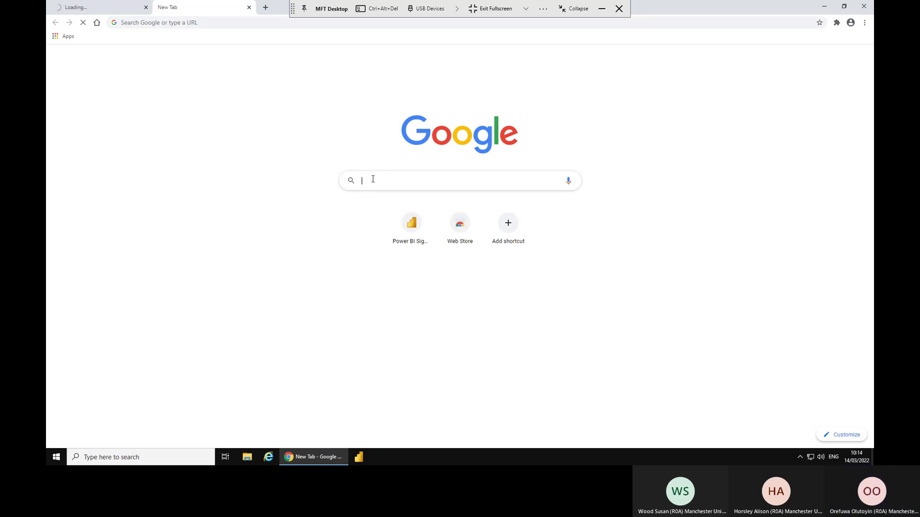
text(power)
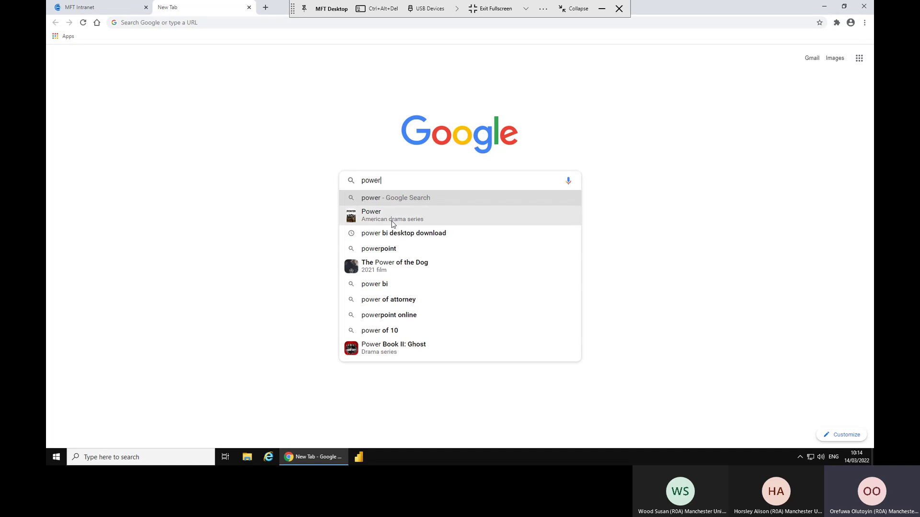
click(398, 235)
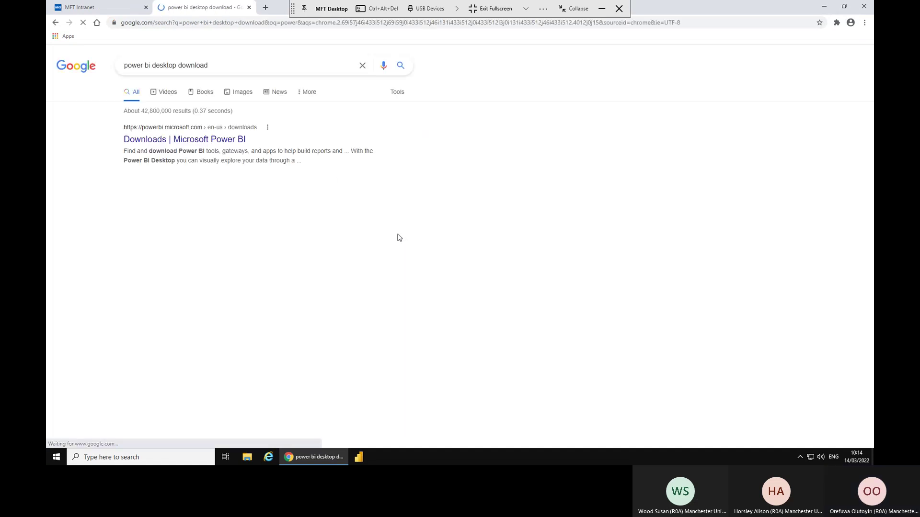
Skim the Microsoft Docs 'Get Power BI Desktop' page, then return to the Google results.
scroll(263, 267, down, 2)
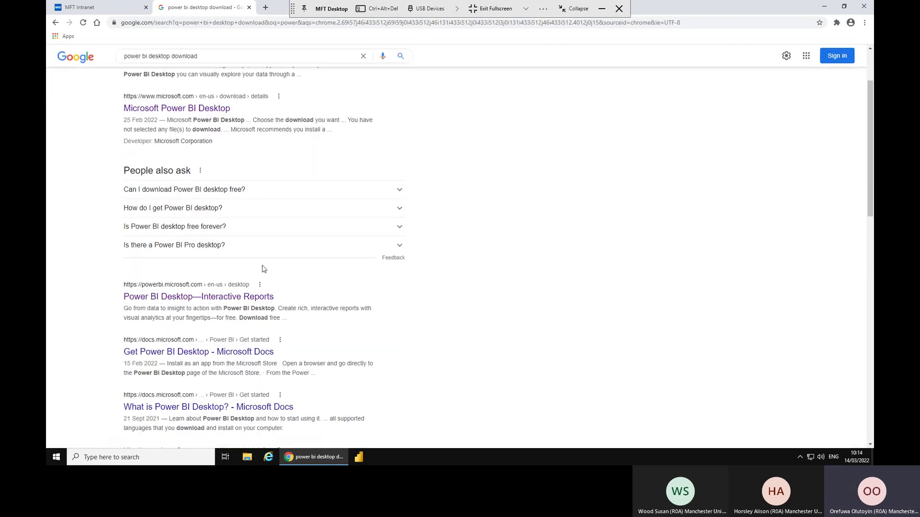
click(183, 352)
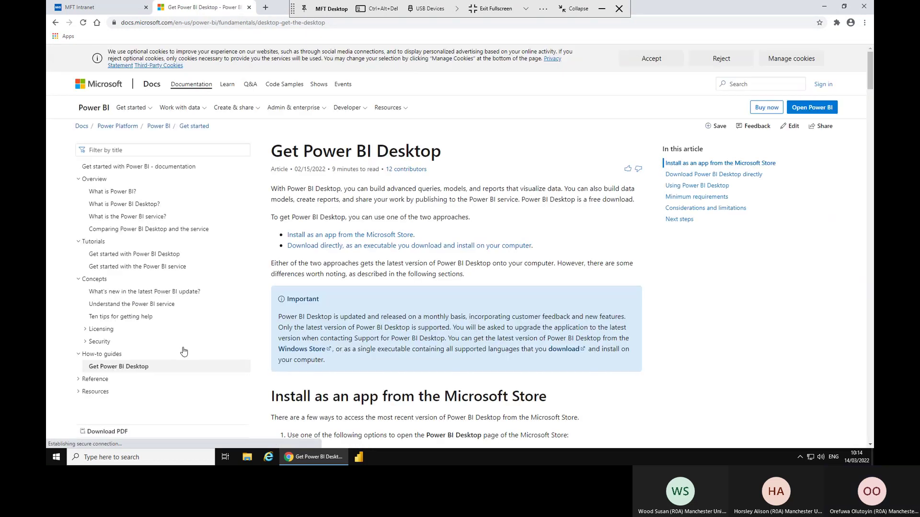
scroll(401, 276, down, 3)
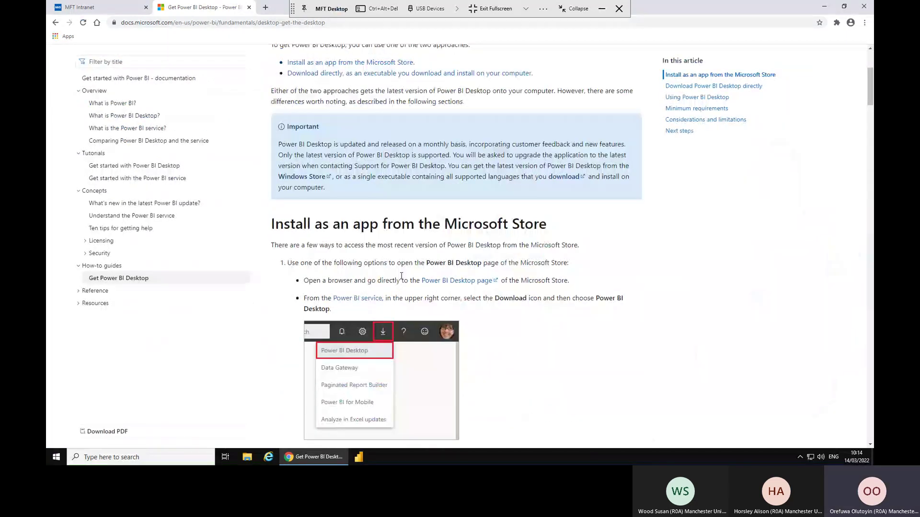
scroll(402, 276, up, 5)
click(55, 23)
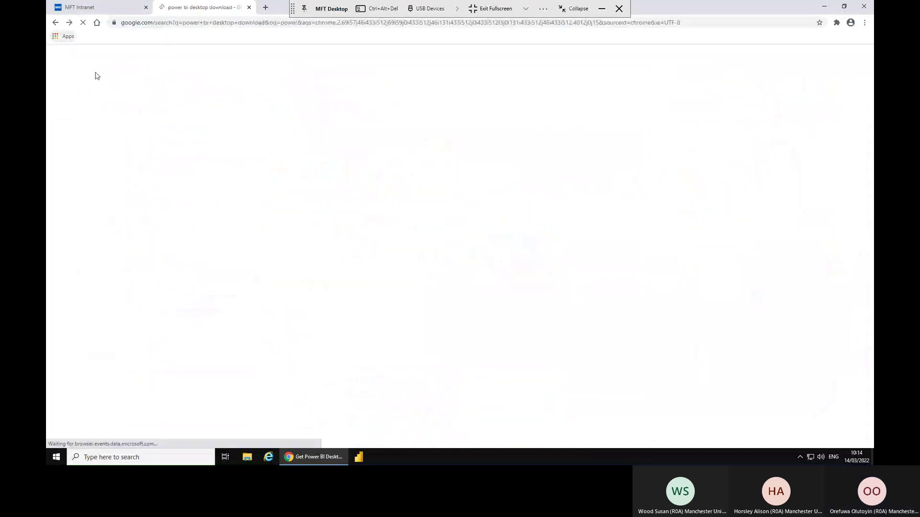
Open the 'Power BI Desktop—Interactive Reports' page and scroll through its Connect to your data section.
click(180, 301)
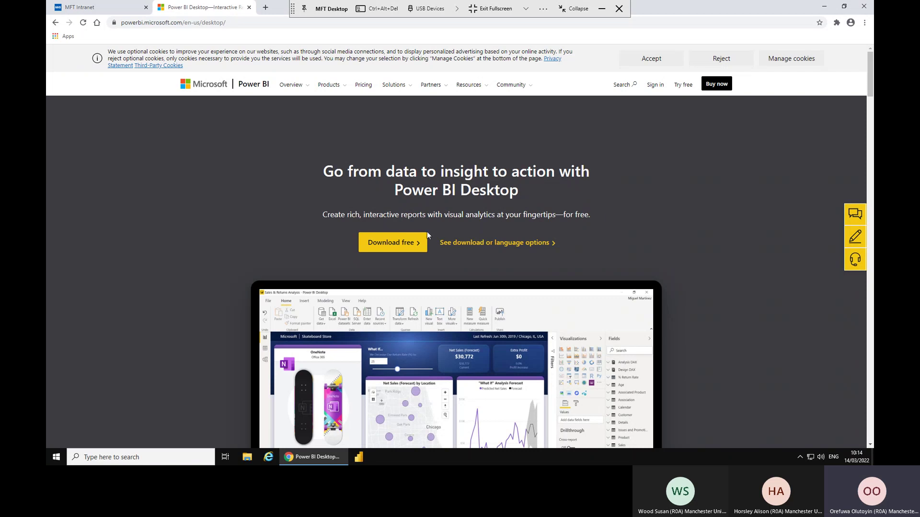
scroll(390, 227, down, 10)
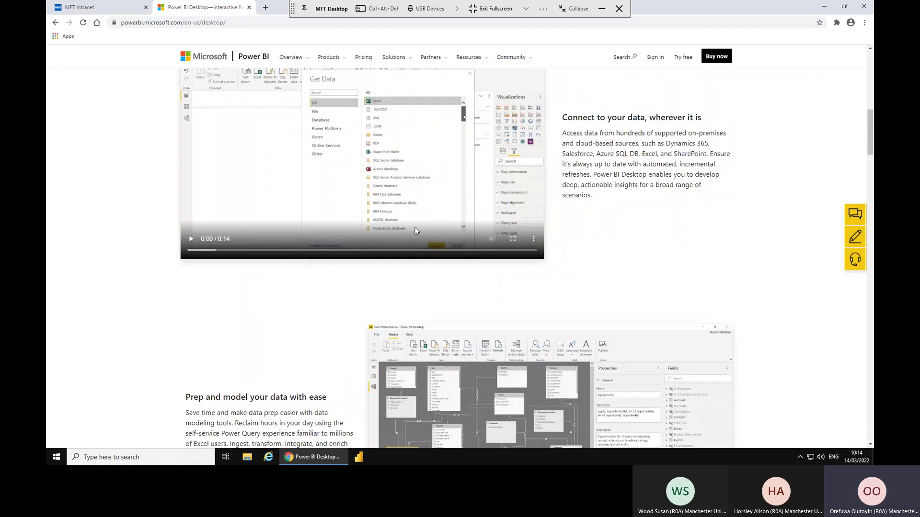
scroll(415, 230, up, 1)
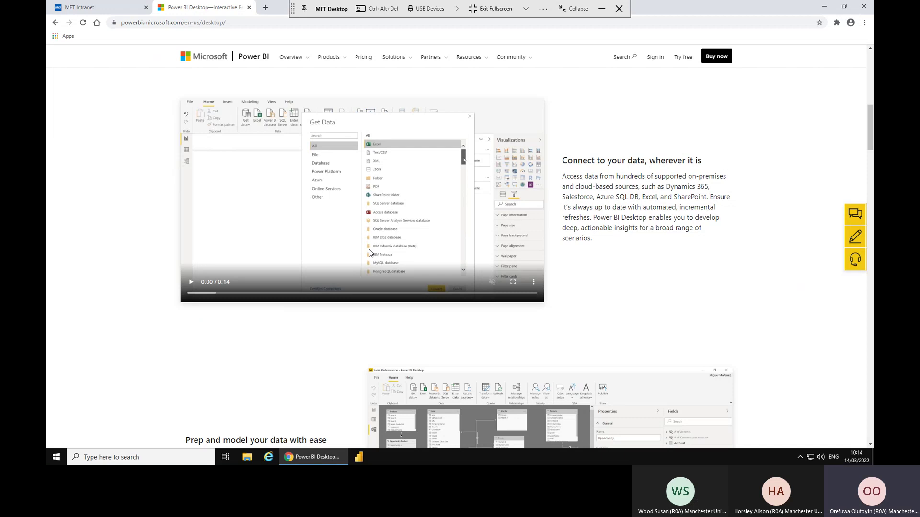
scroll(368, 250, up, 1)
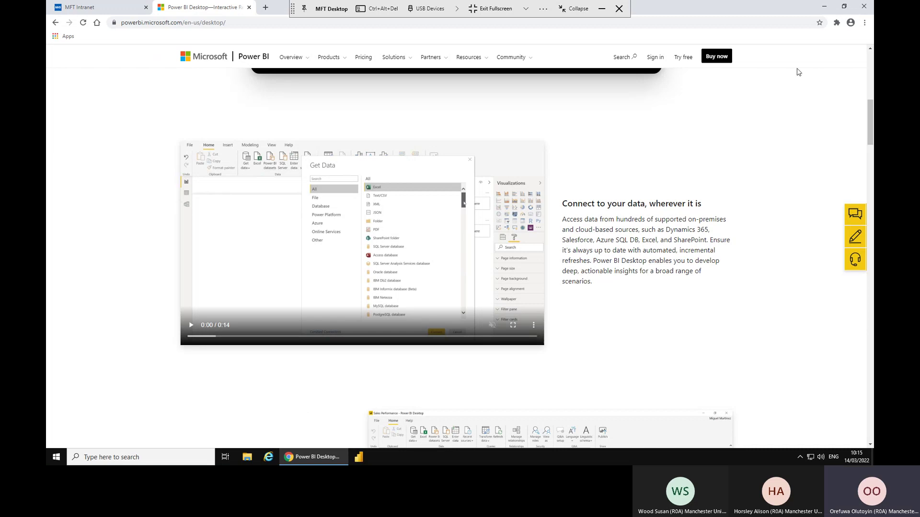
Minimize Chrome and launch Power BI Desktop from its desktop icon until the splash screen appears.
click(825, 7)
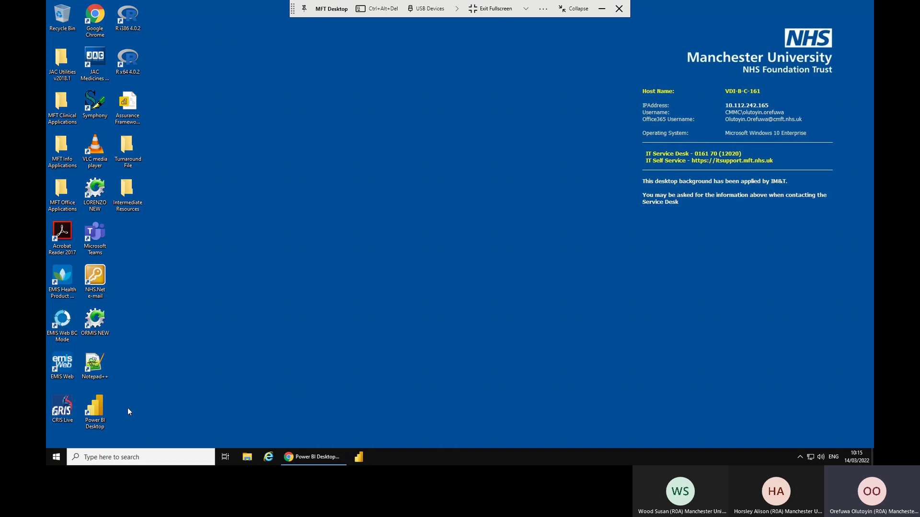
double_click(95, 411)
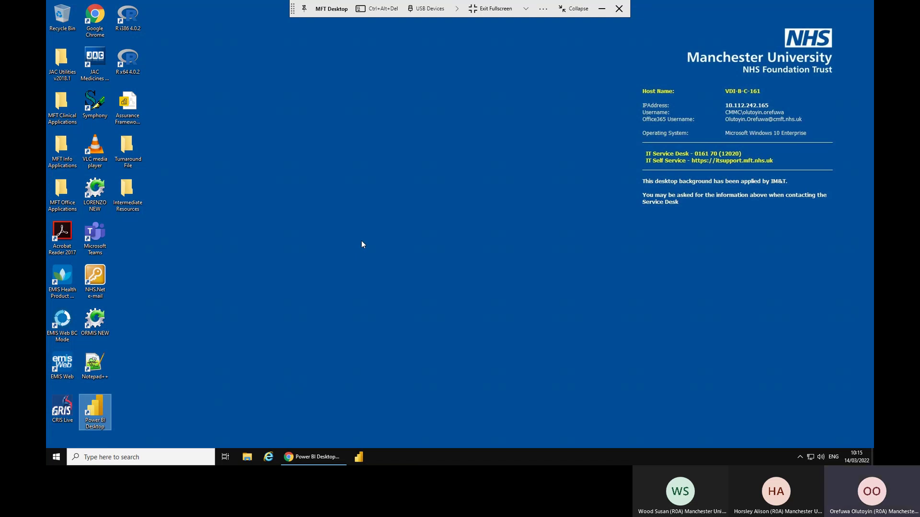
click(363, 460)
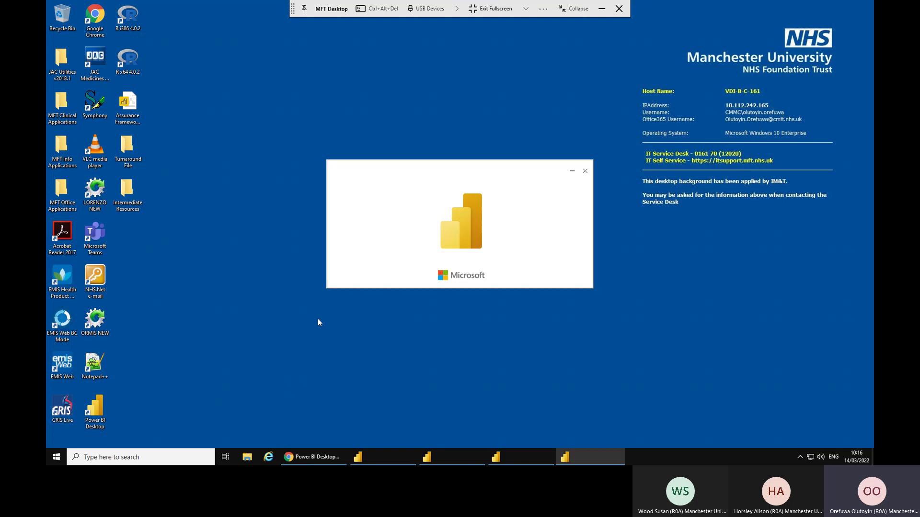
Choose the existing work account in the 'Pick an account' window to sign in.
mouse_move(423, 457)
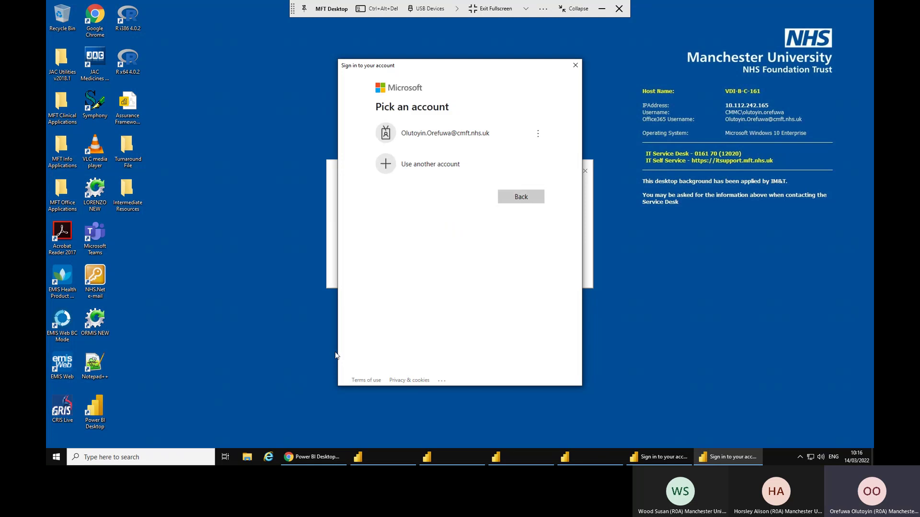
click(436, 139)
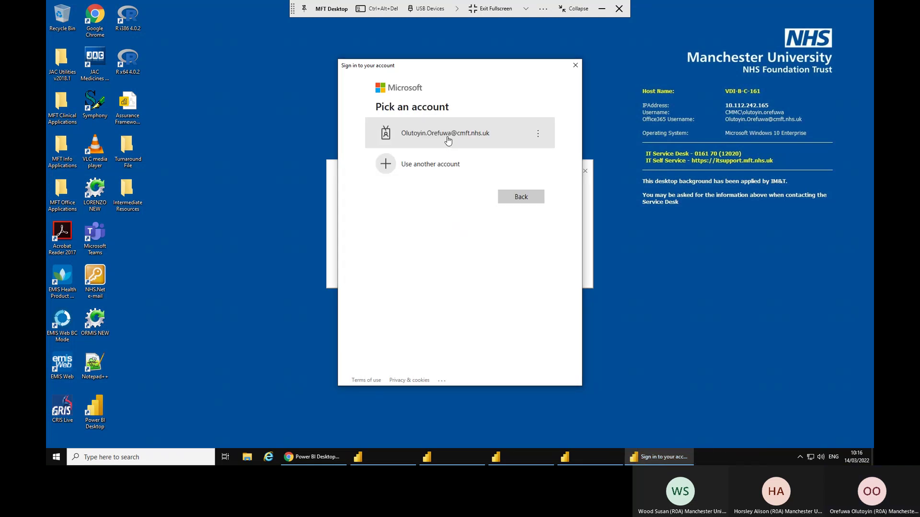
click(447, 138)
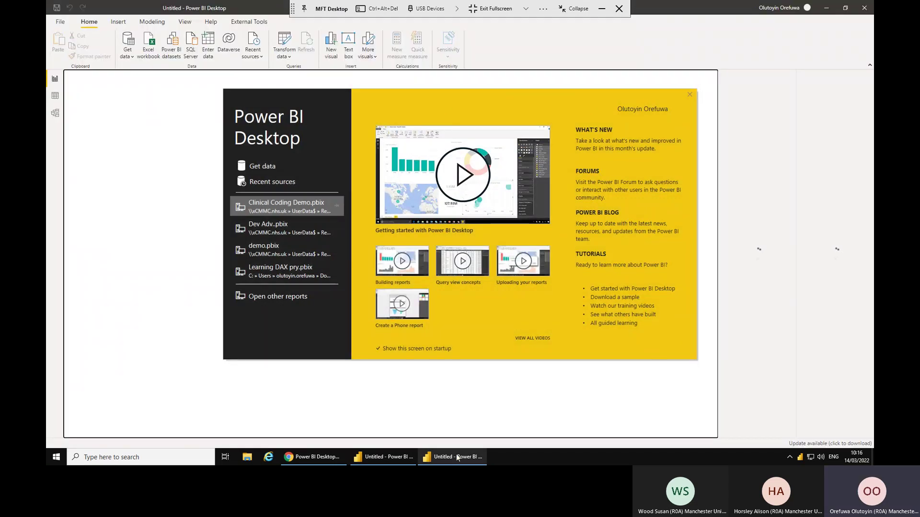
Wait for Power BI Desktop to load its welcome screen listing Clinical Coding Demo.pbix and demo.pbix.
mouse_move(464, 458)
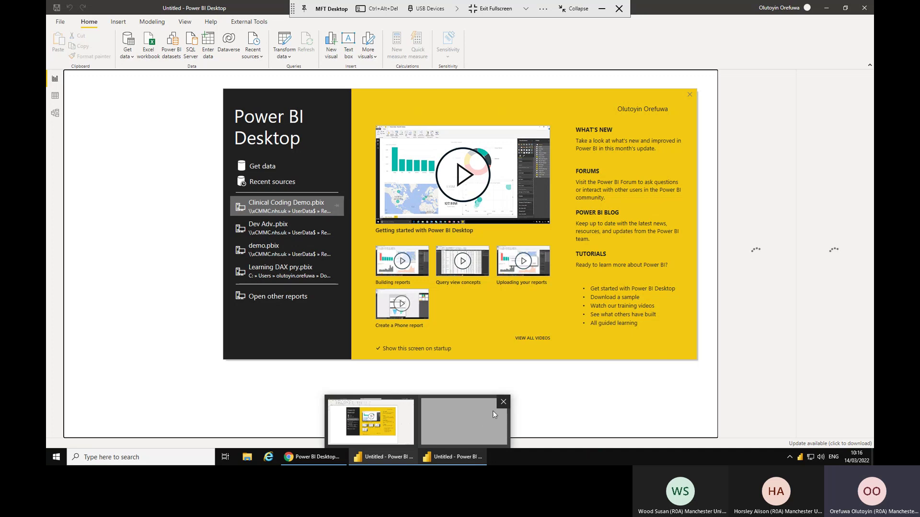
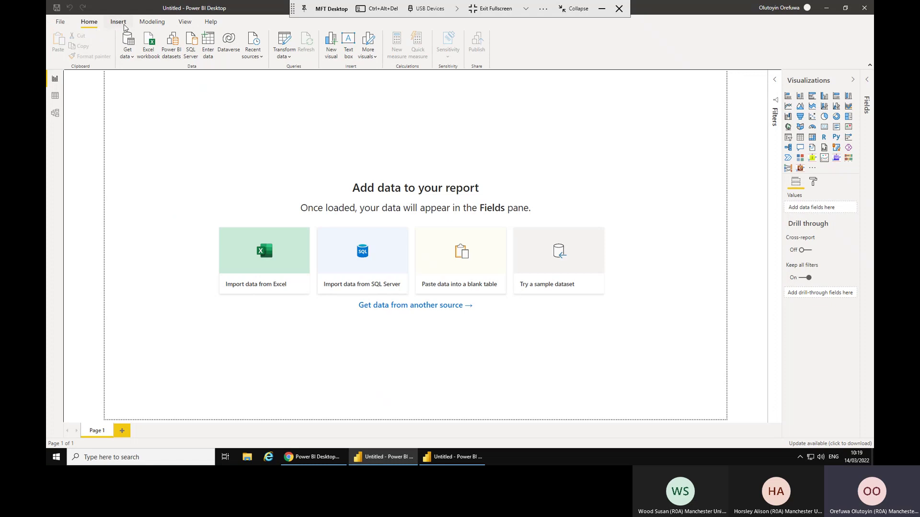
Browse the Insert, Modeling and View ribbon tabs, then expand the Filters and Fields panes.
click(118, 22)
click(152, 21)
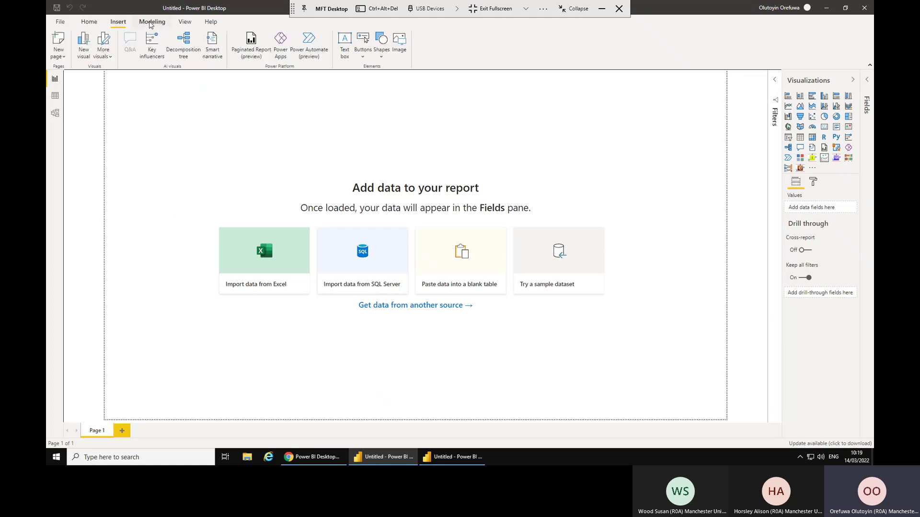
click(185, 22)
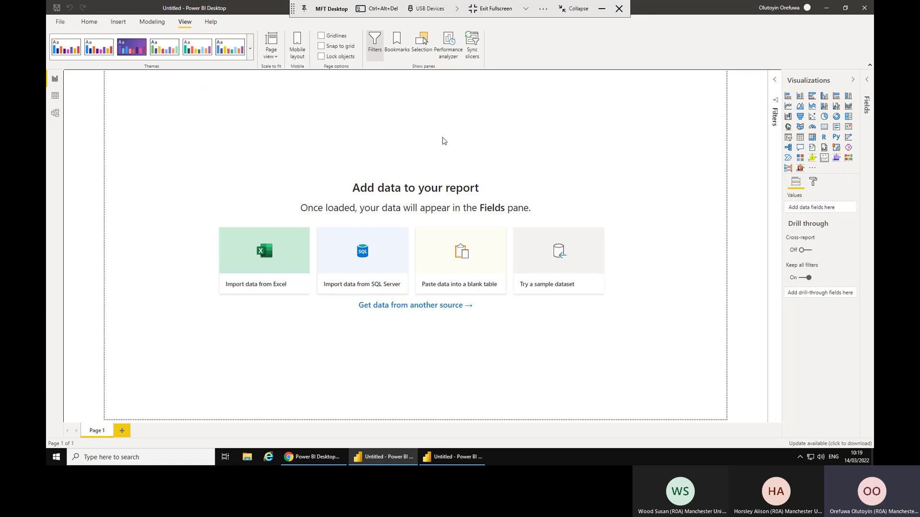
click(89, 22)
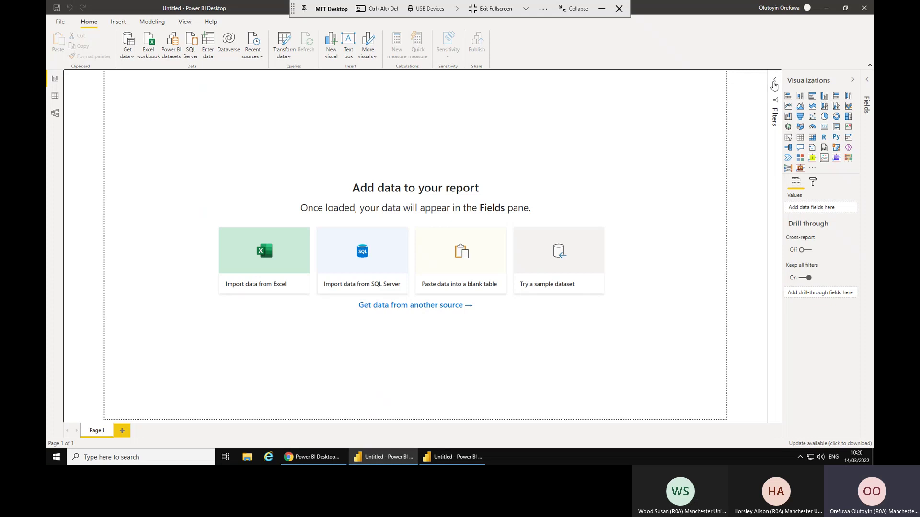
click(775, 84)
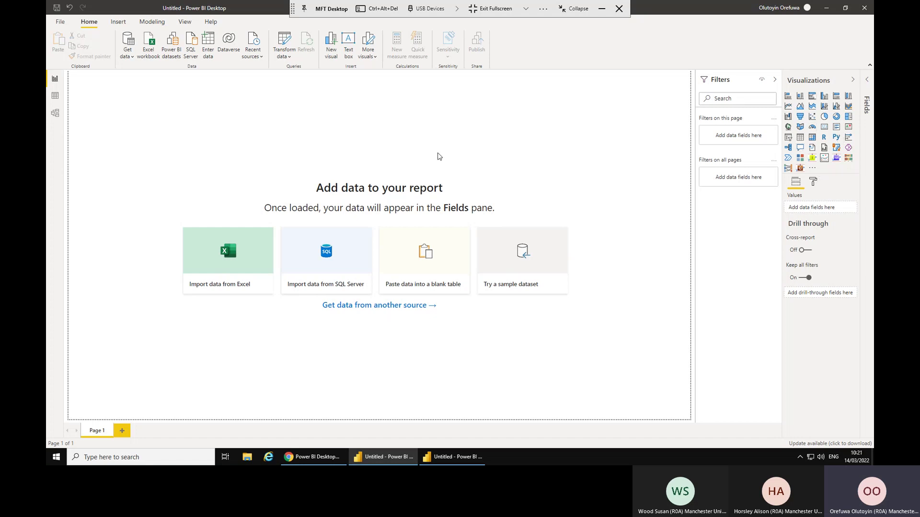
click(867, 81)
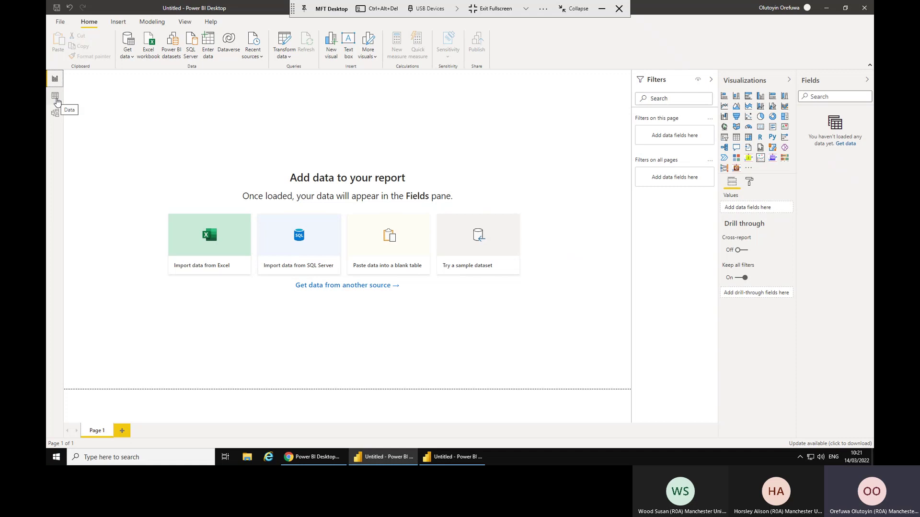
click(56, 98)
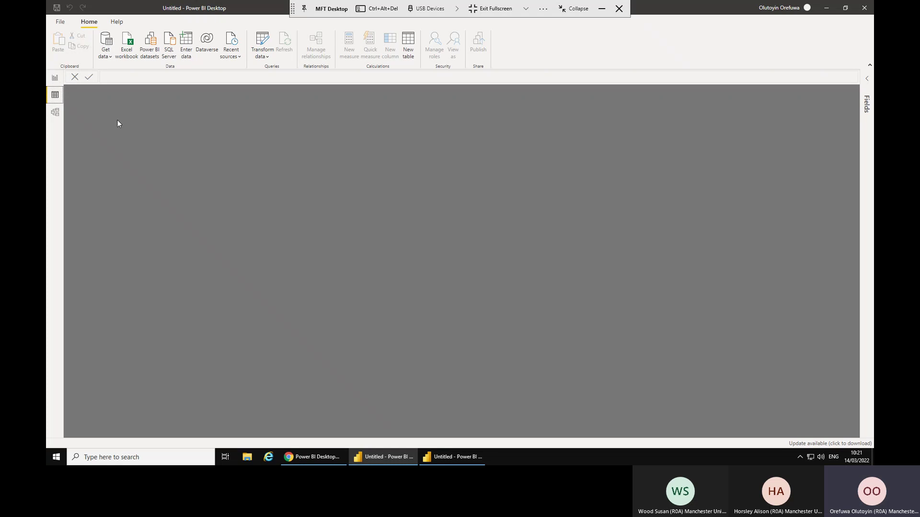
click(55, 113)
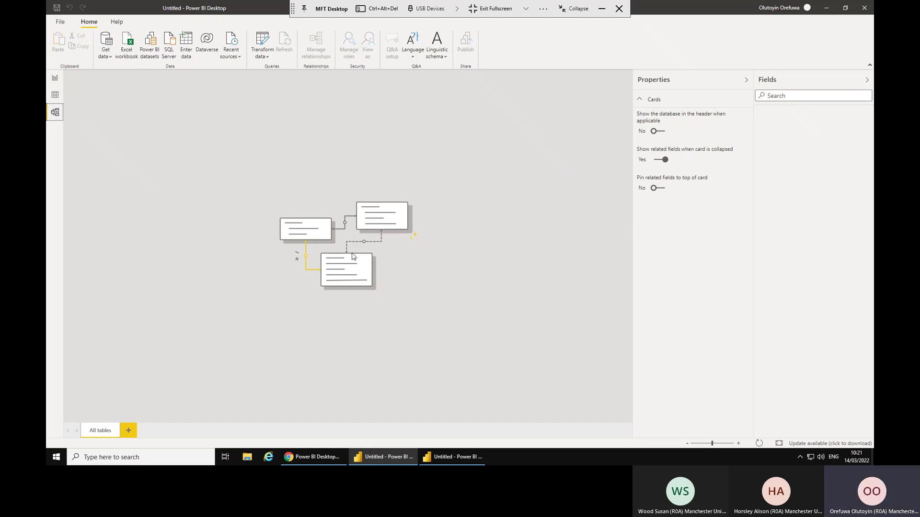
click(54, 84)
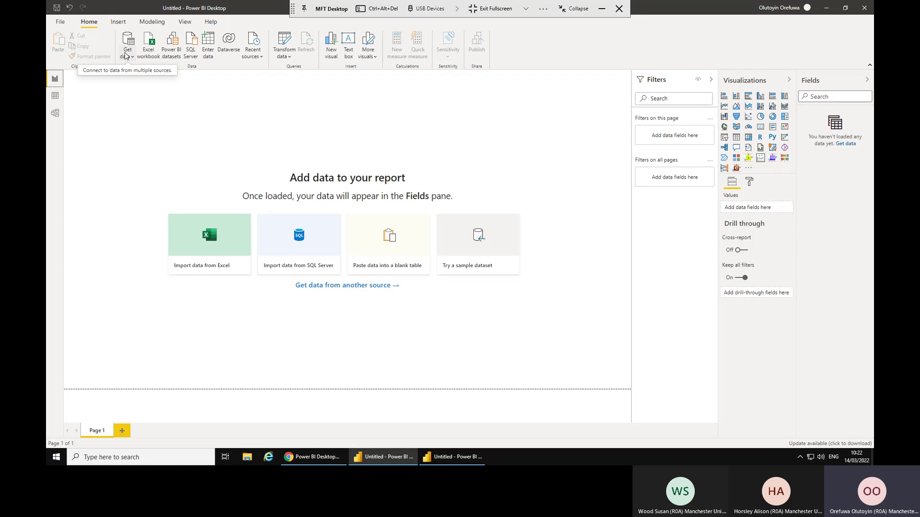
Open the full Get Data connector catalogue from Get data > More and scroll through it.
click(125, 57)
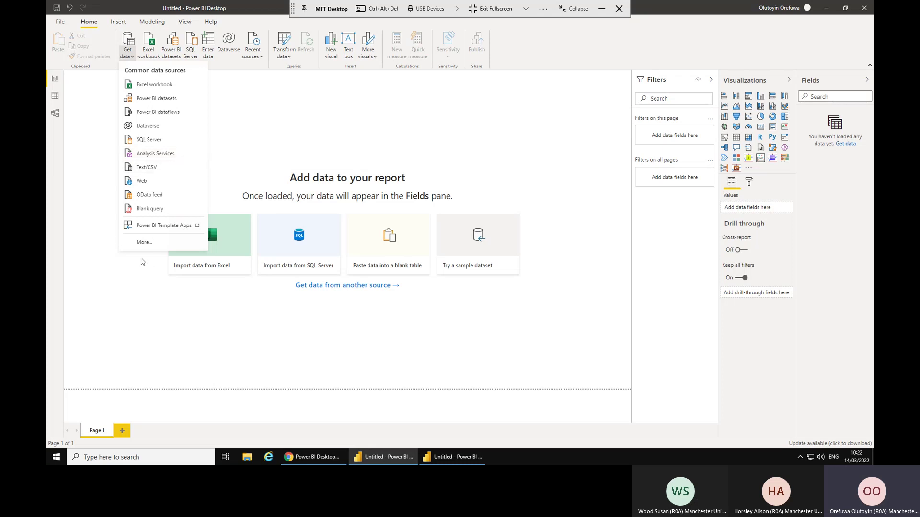
click(144, 243)
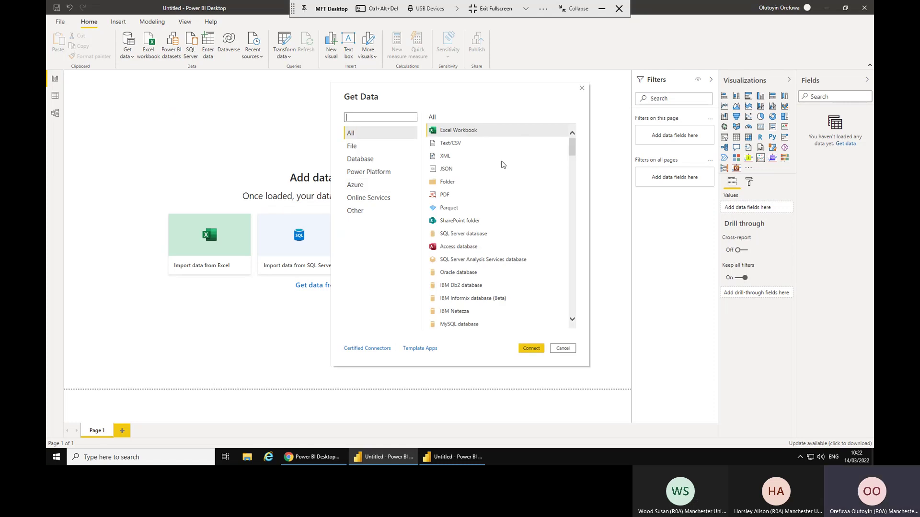
scroll(502, 165, down, 1)
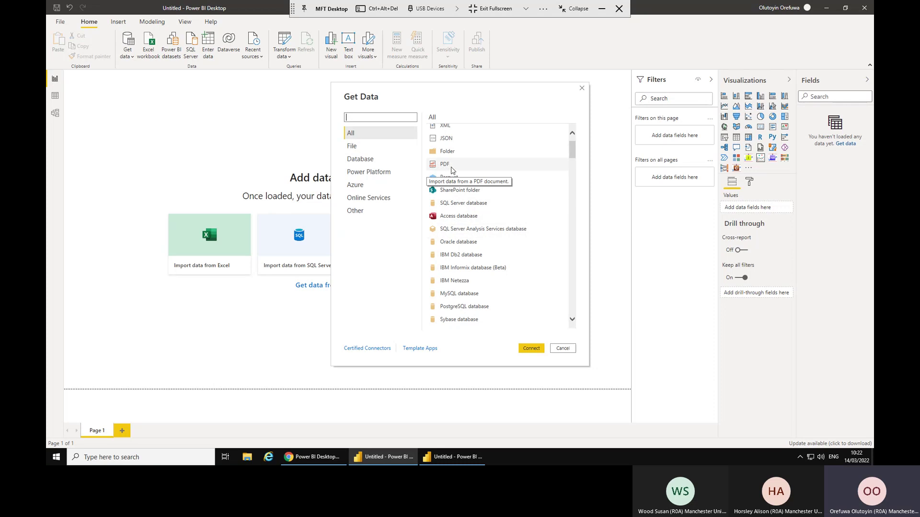
scroll(458, 175, down, 2)
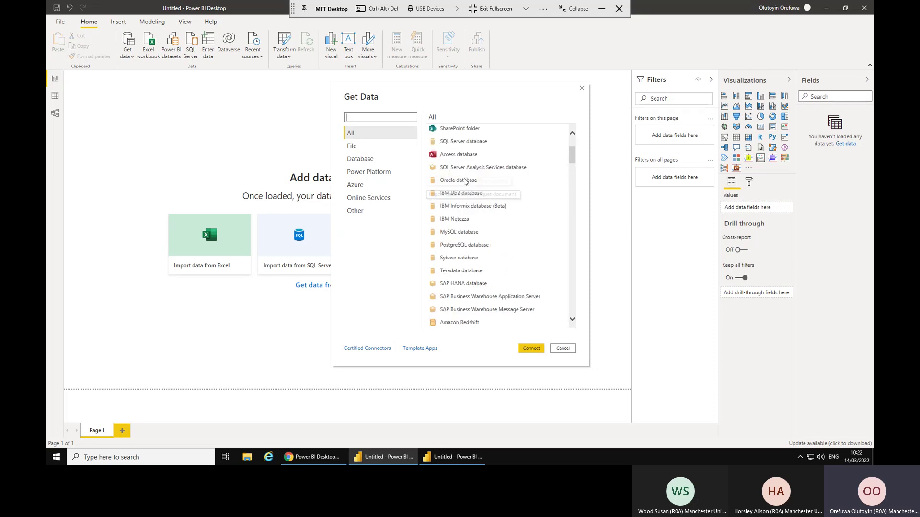
scroll(512, 285, down, 3)
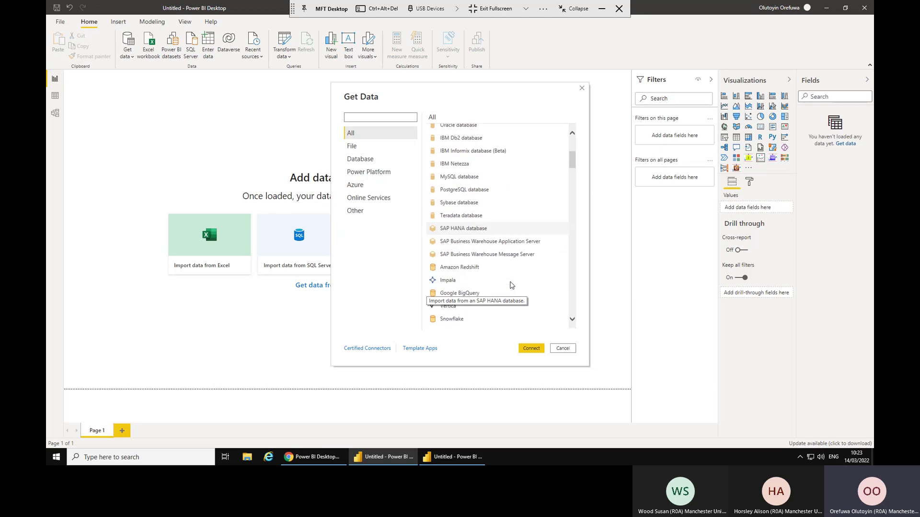
scroll(511, 285, down, 1)
scroll(512, 285, down, 3)
scroll(511, 285, down, 2)
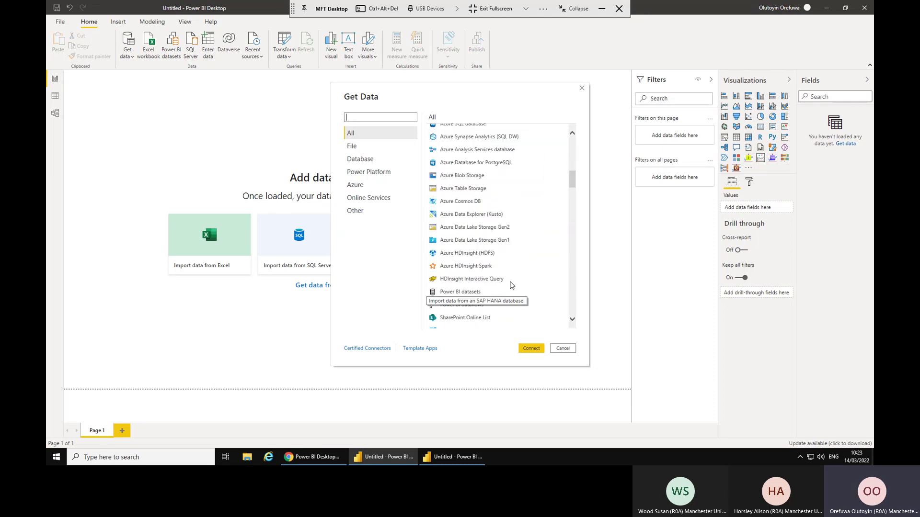
scroll(512, 285, down, 6)
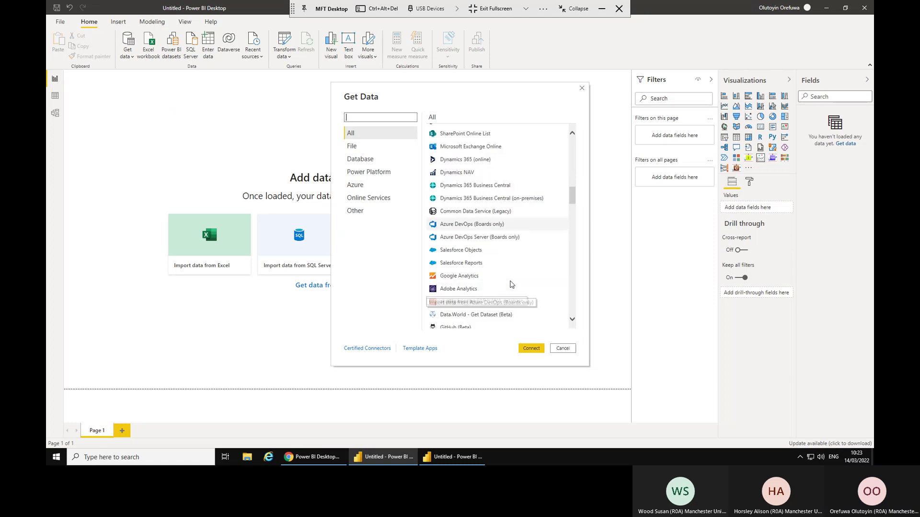
scroll(511, 282, down, 2)
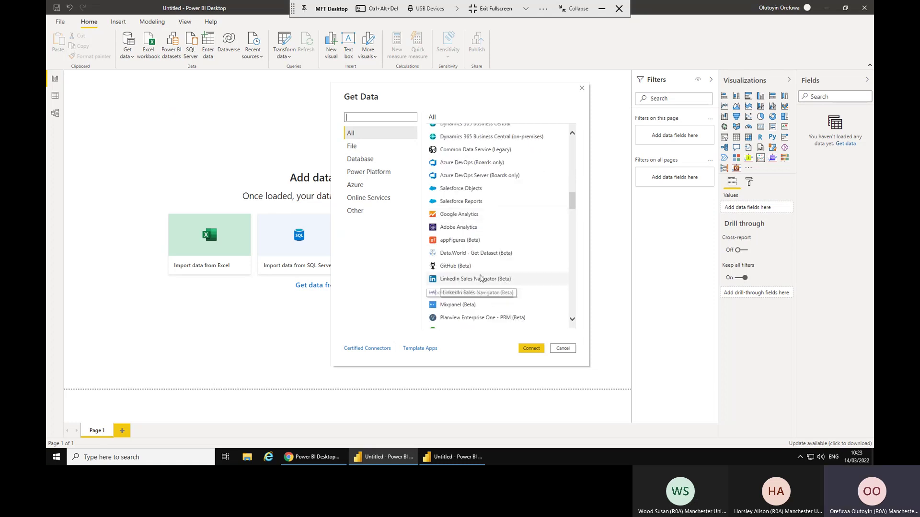
scroll(498, 270, down, 1)
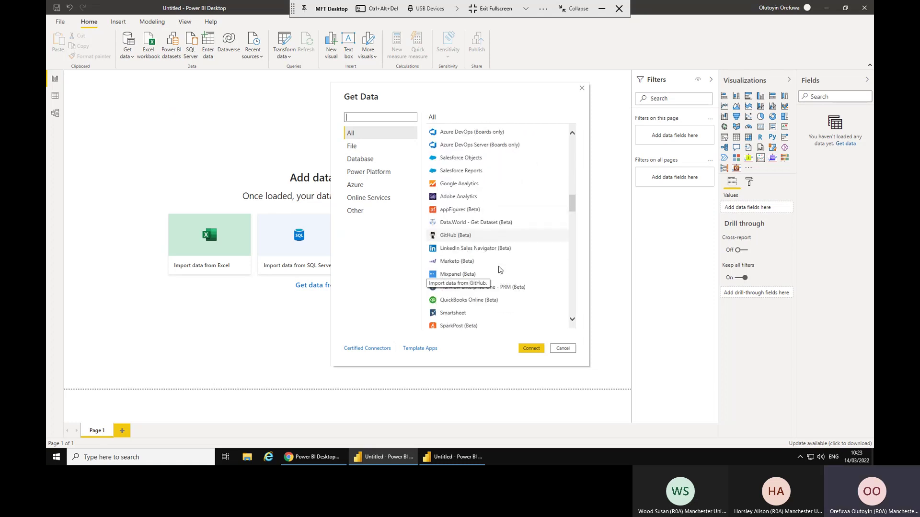
scroll(499, 270, down, 10)
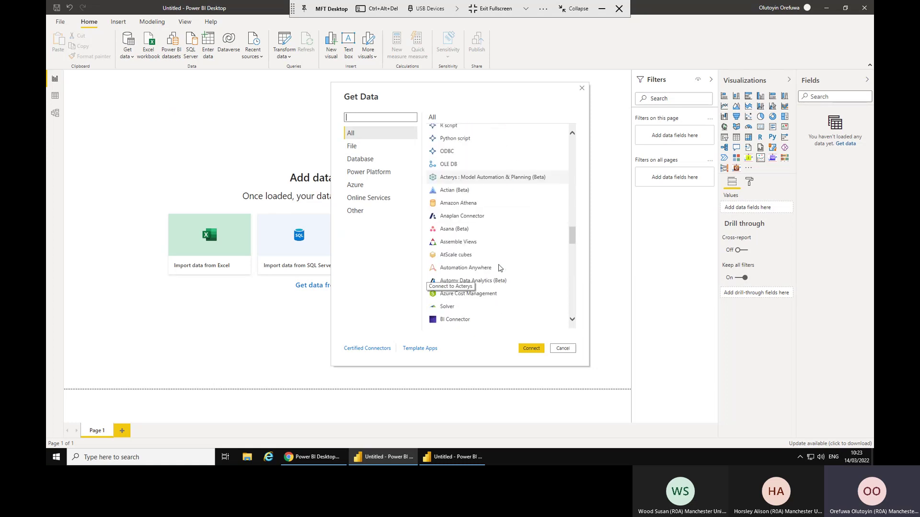
scroll(502, 269, up, 20)
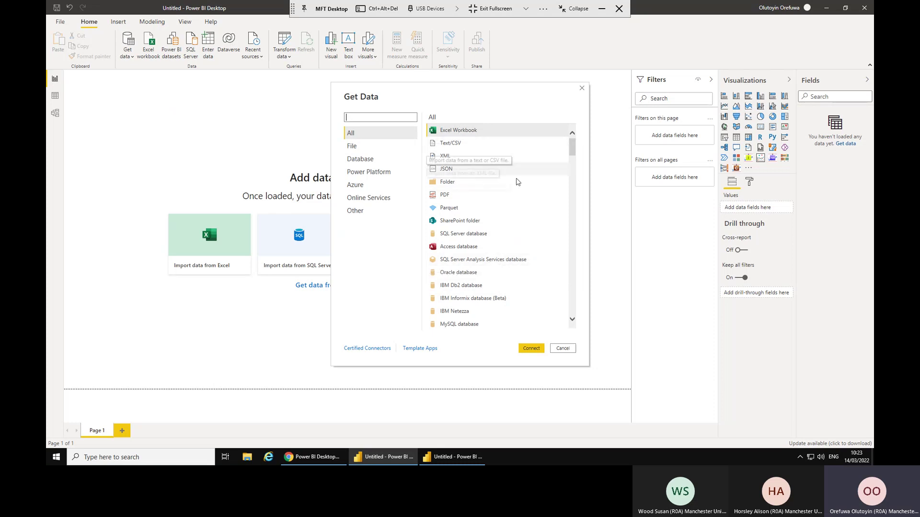
Pick the PDF connector, browse Desktop and Documents for a file, then cancel without importing.
click(456, 196)
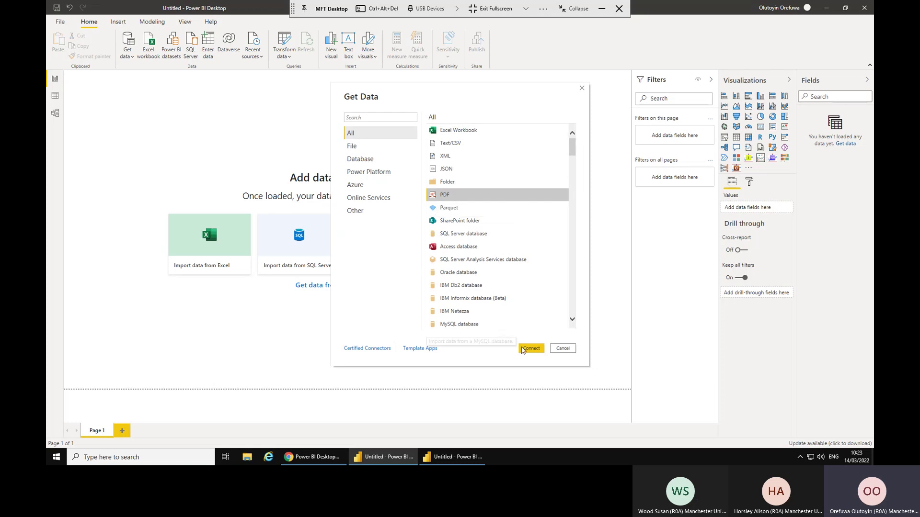
click(537, 350)
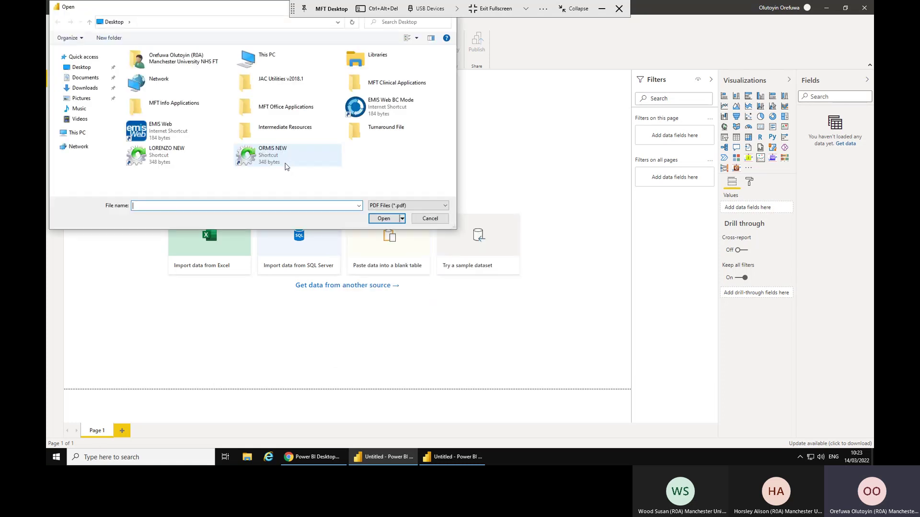
click(86, 69)
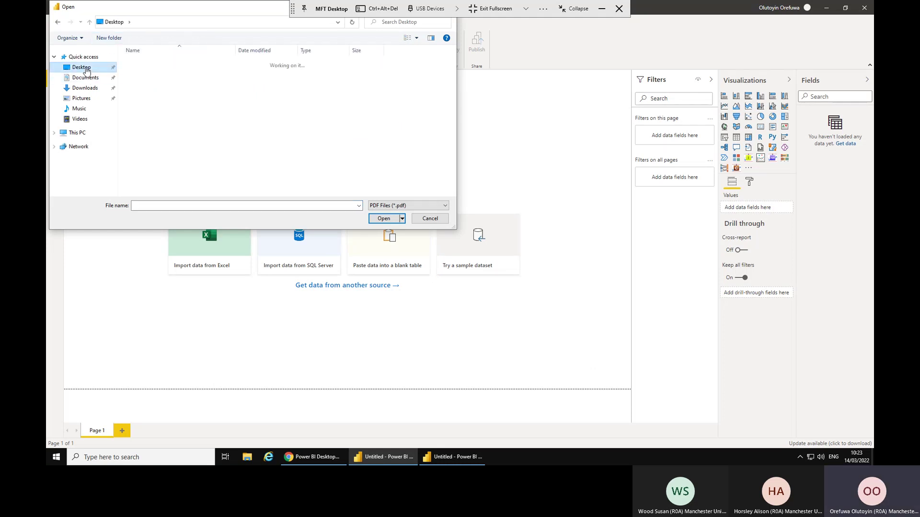
click(86, 79)
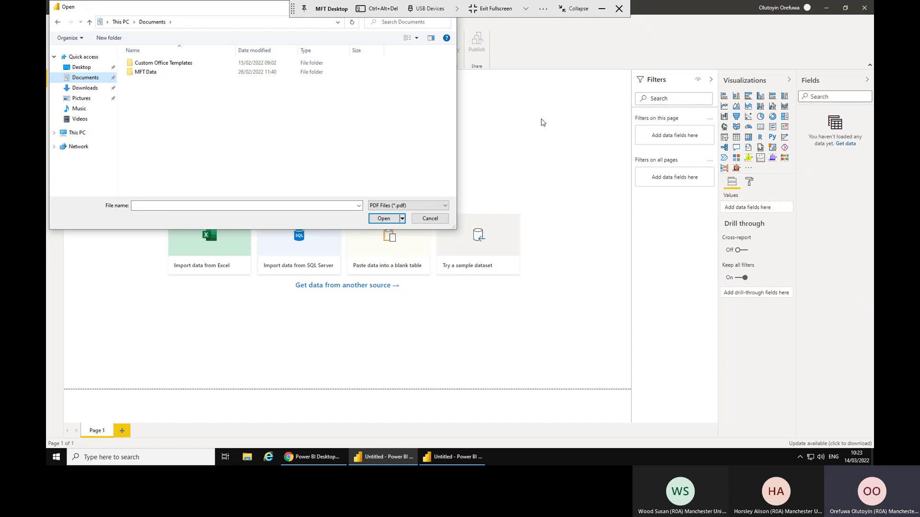
click(430, 218)
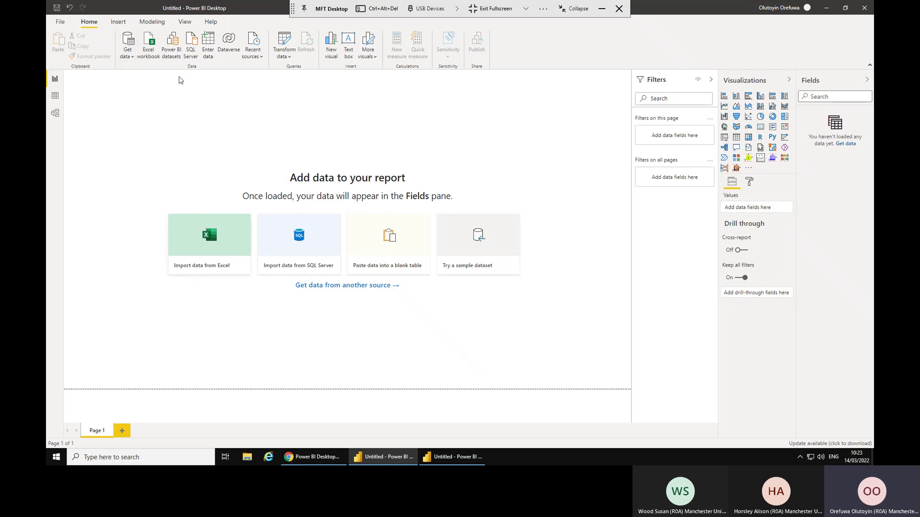
Connect to the Excel workbook Kevin Cookie Company Financials in Desktop > Intermediate Resources.
click(127, 55)
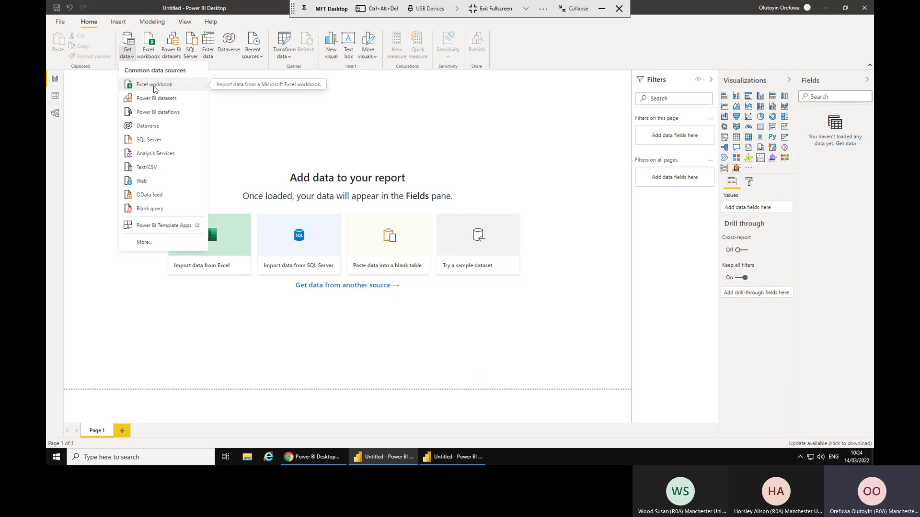
click(154, 86)
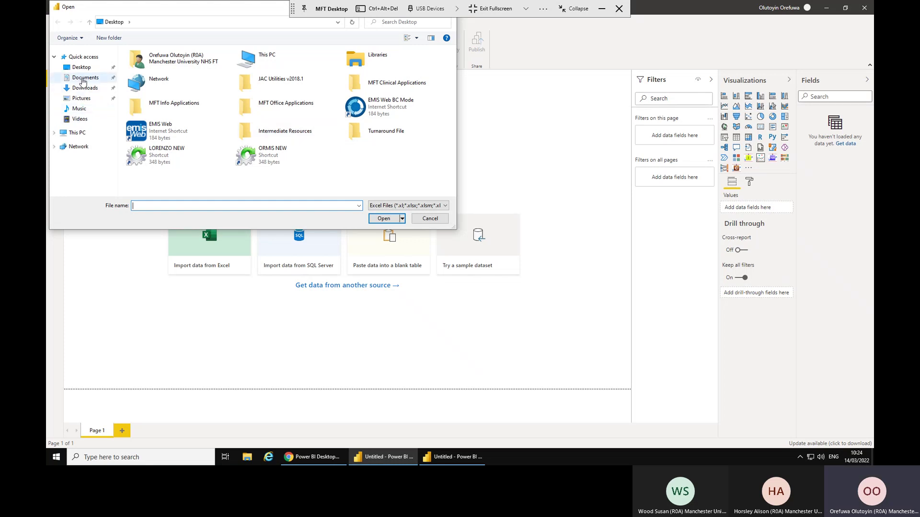
click(83, 68)
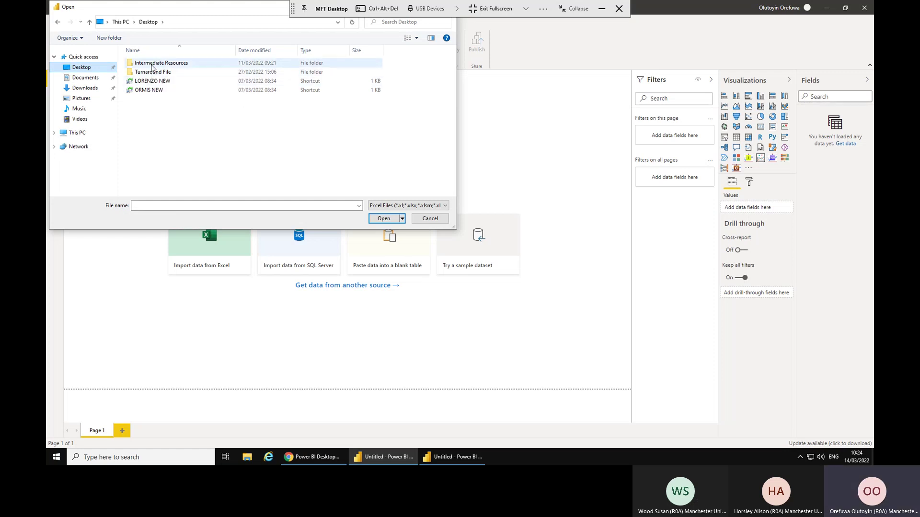
double_click(158, 63)
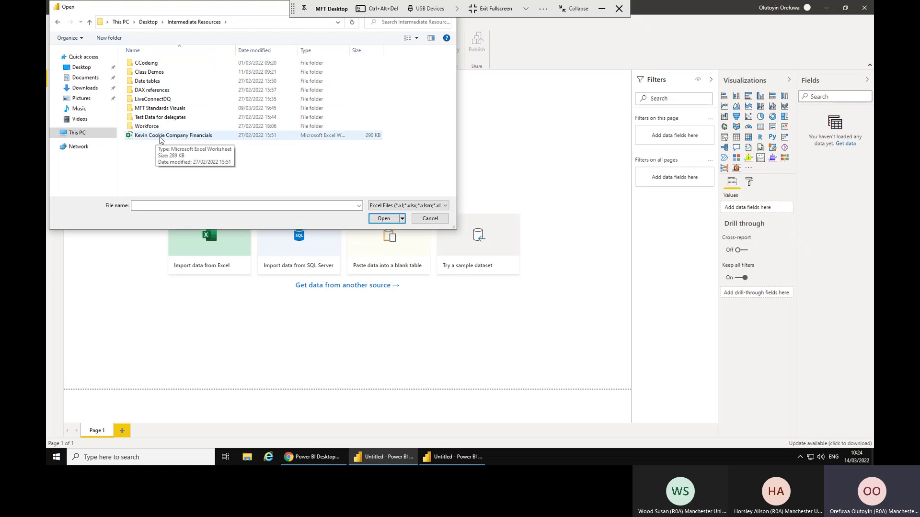
click(161, 136)
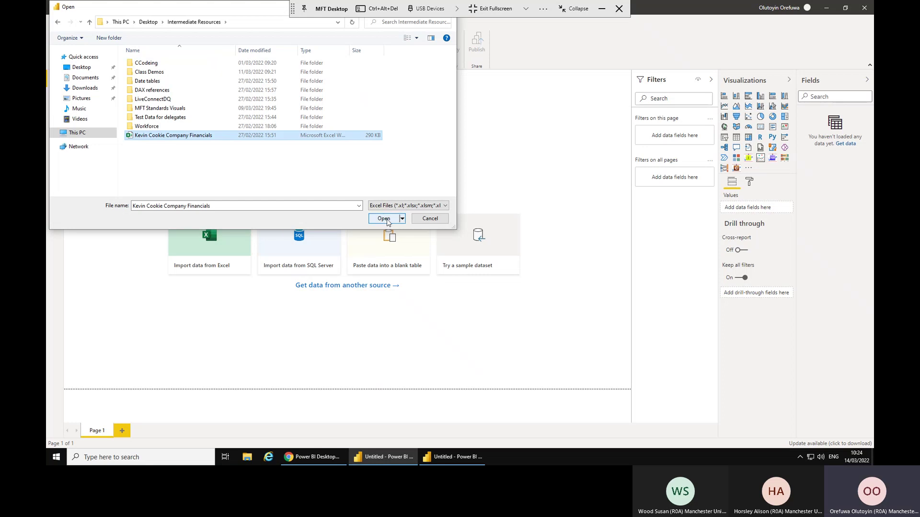
click(384, 219)
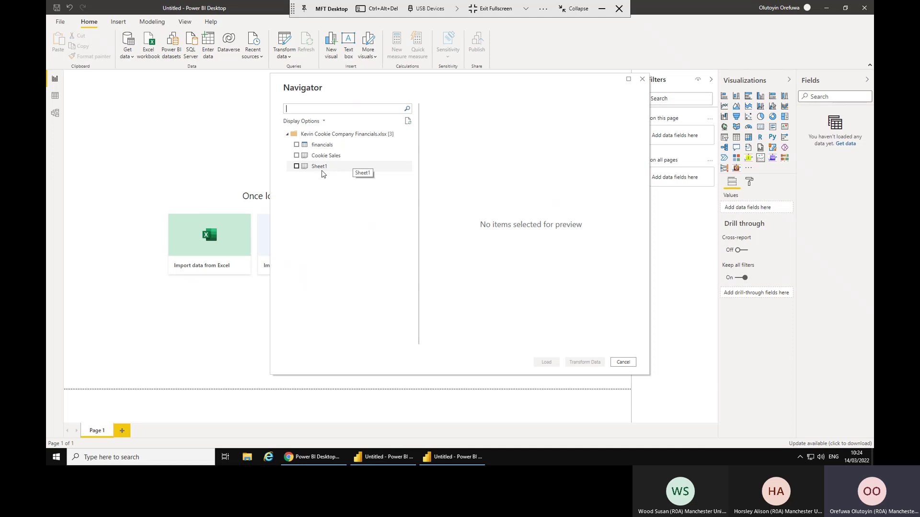
Preview the financials, Cookie Sales and Sheet1 tables in Navigator, then tick financials for import.
click(322, 145)
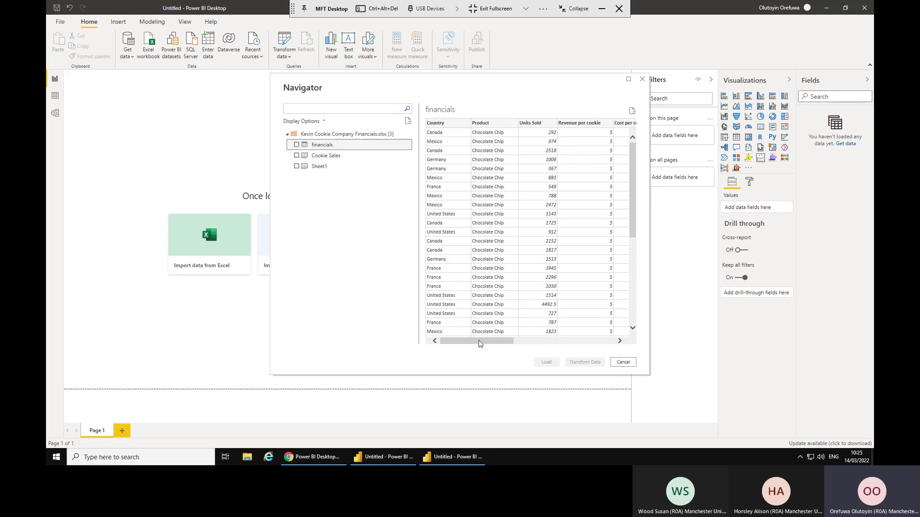
drag(479, 340, 452, 354)
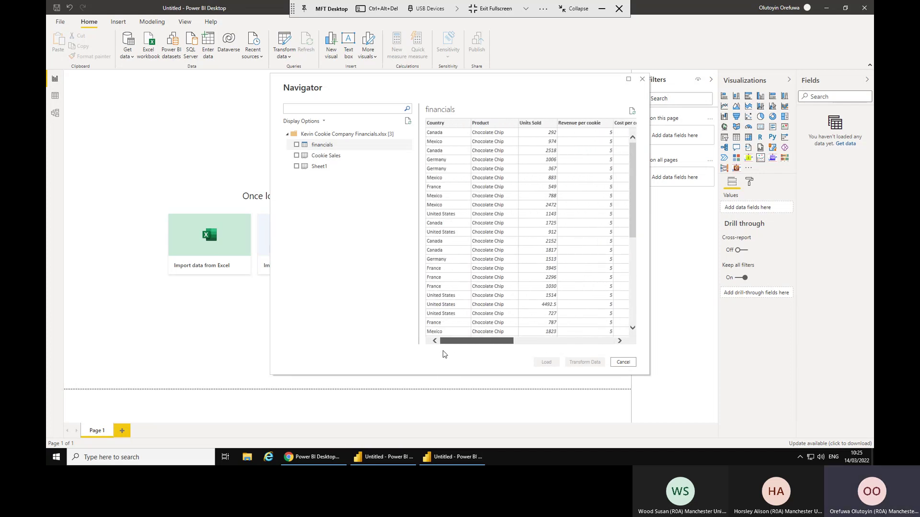
scroll(551, 356, right, 5)
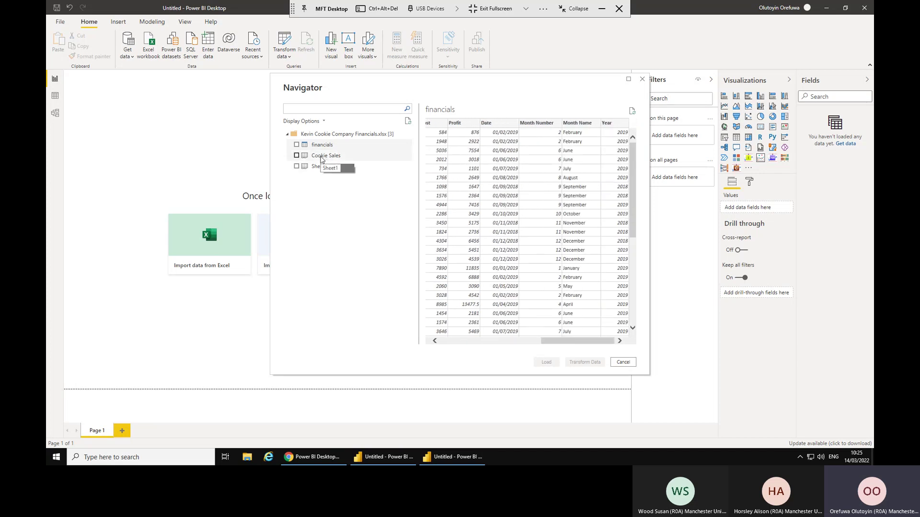
click(320, 156)
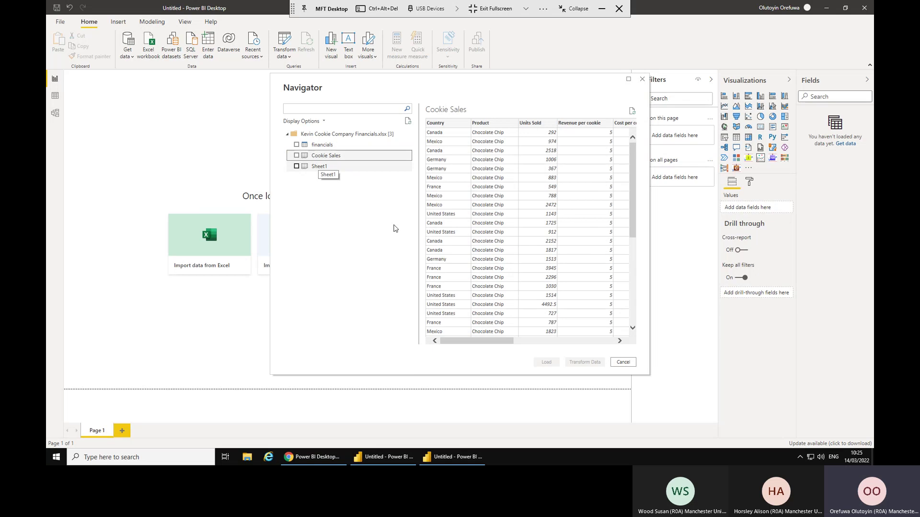
click(323, 145)
click(327, 156)
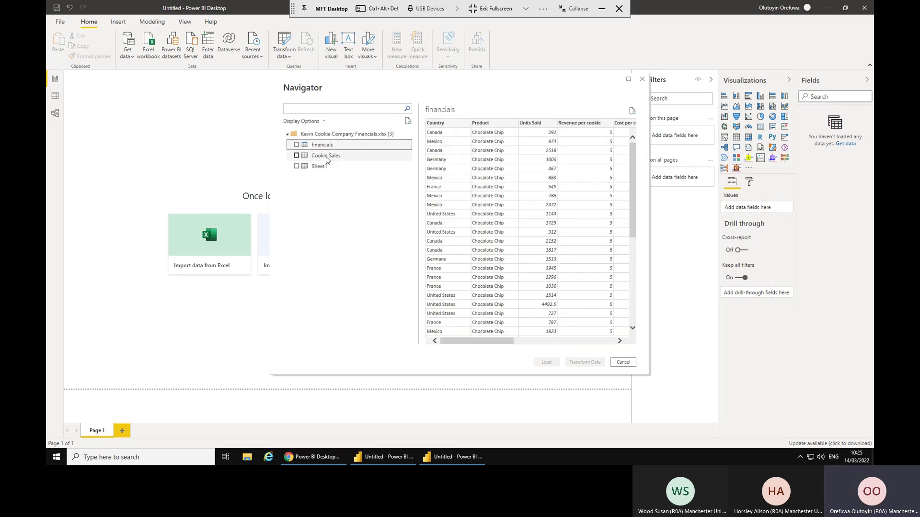
click(318, 168)
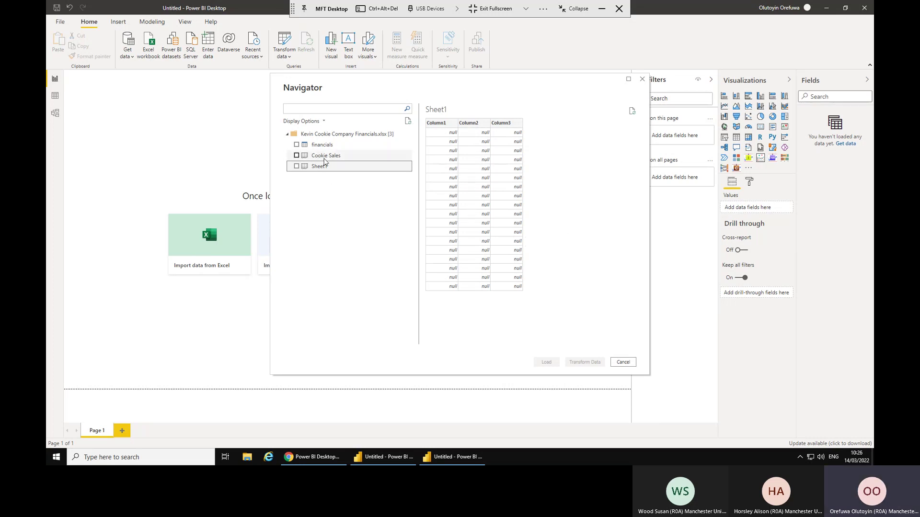
click(320, 146)
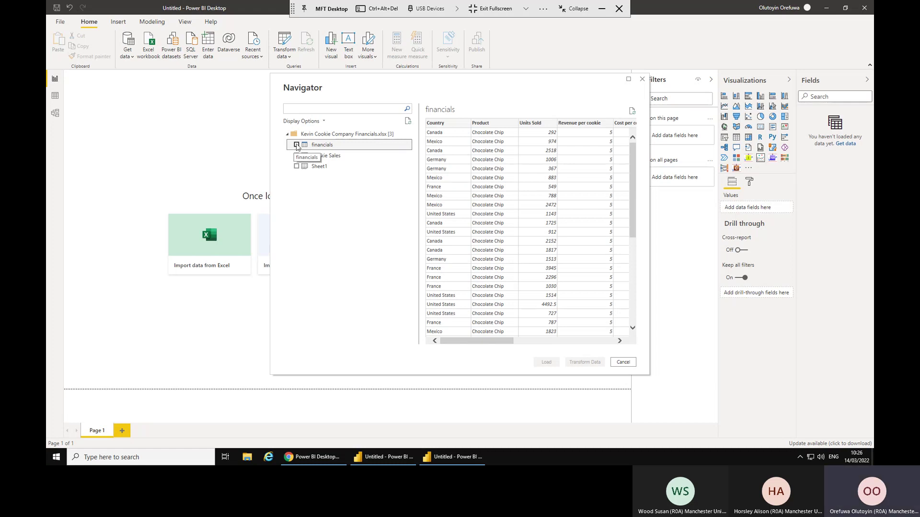
click(297, 146)
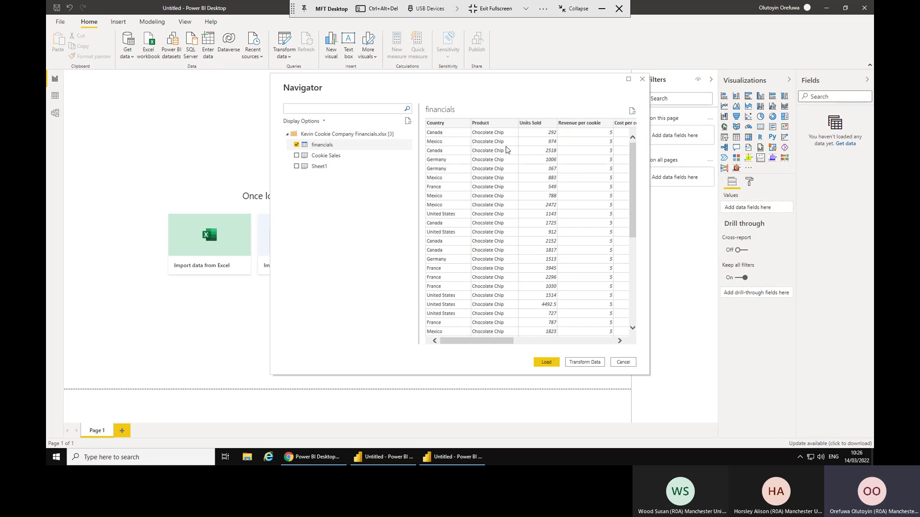
Open the financials data in Power Query Editor via Transform Data and maximize the editor.
click(585, 362)
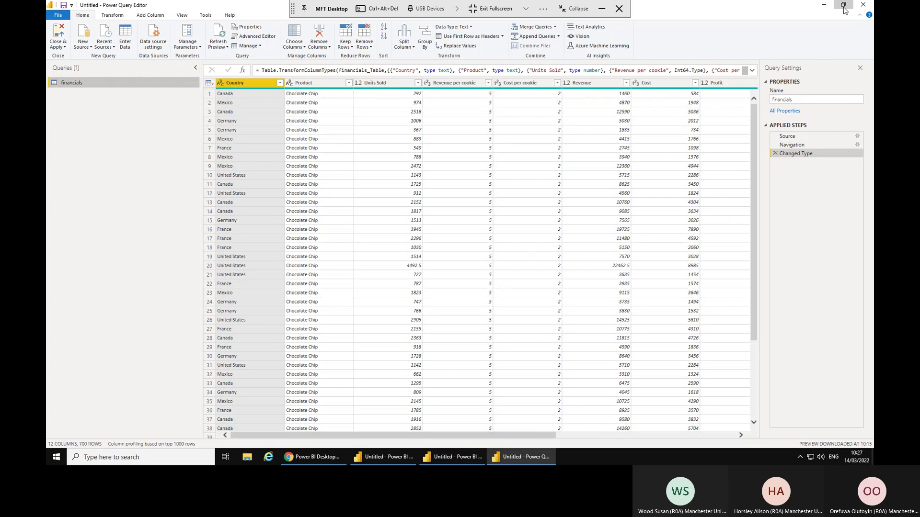
click(843, 6)
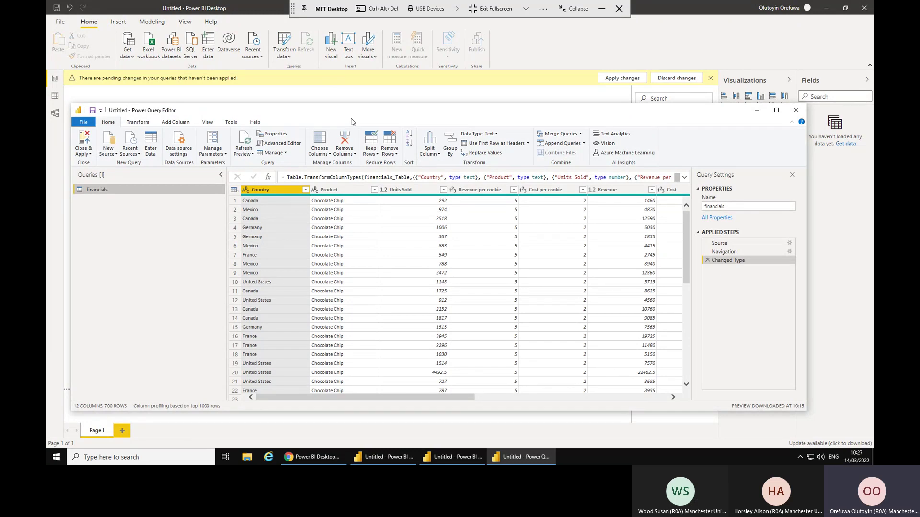
click(775, 110)
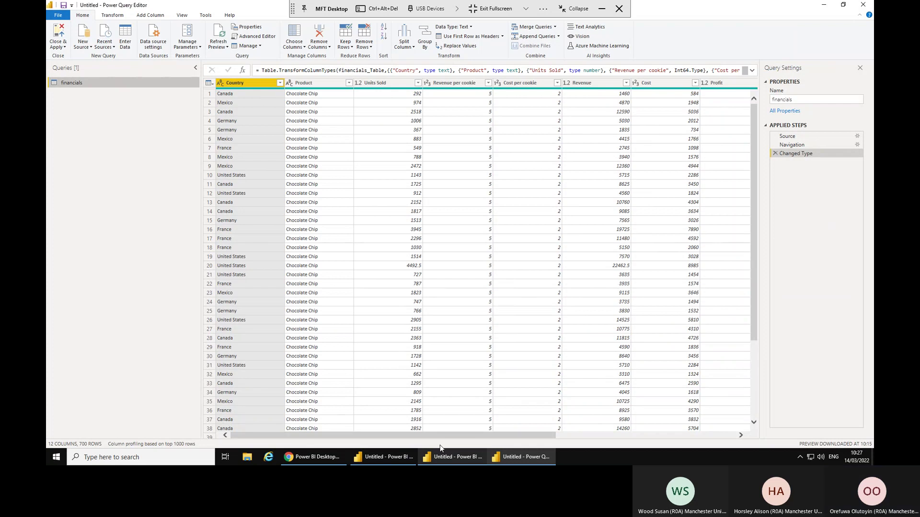
drag(534, 435, 278, 436)
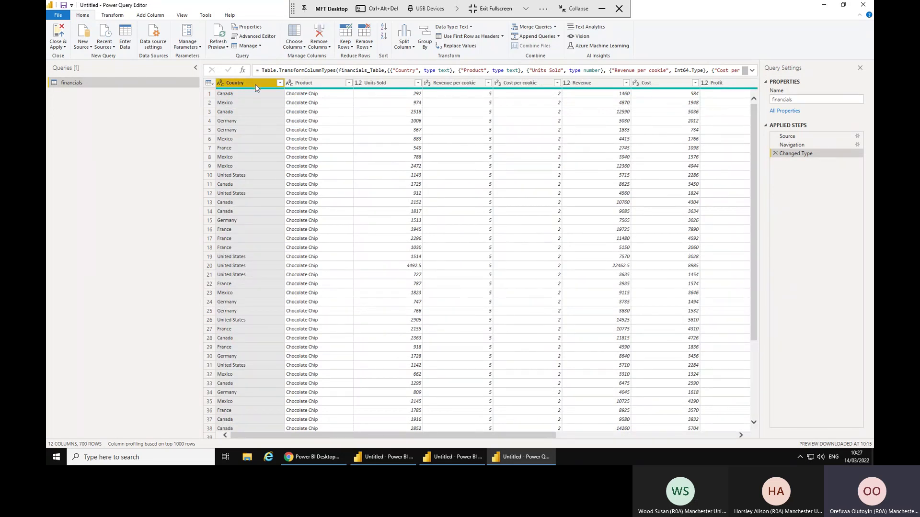
Check the data types of Product, Units Sold, Revenue per cookie, Cost per cookie and Country.
click(321, 85)
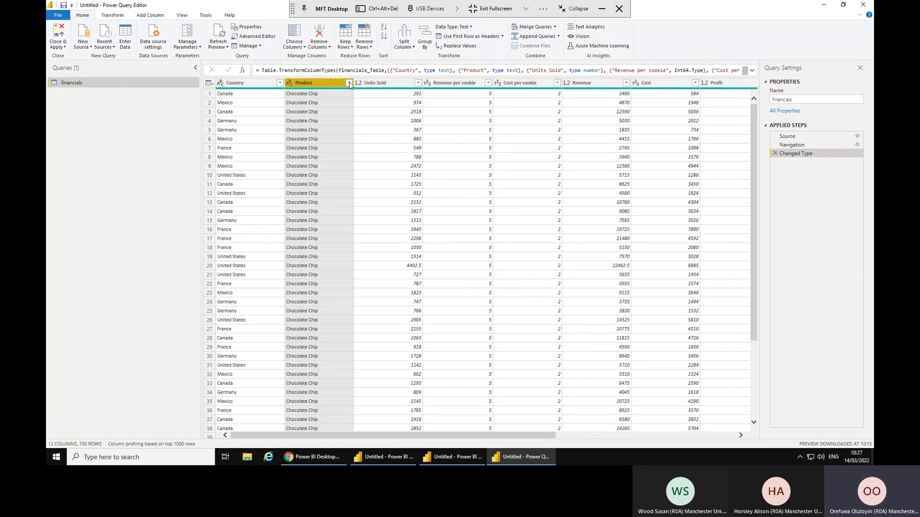
click(382, 85)
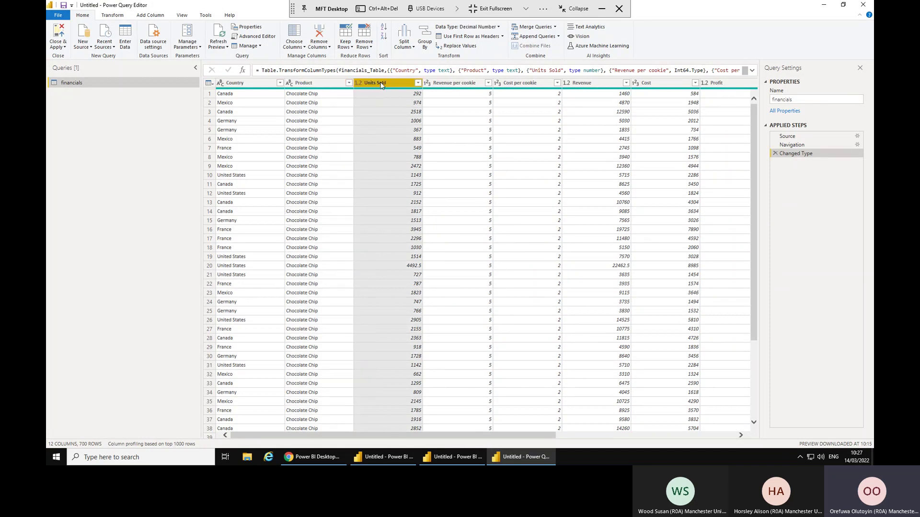
click(446, 84)
click(528, 85)
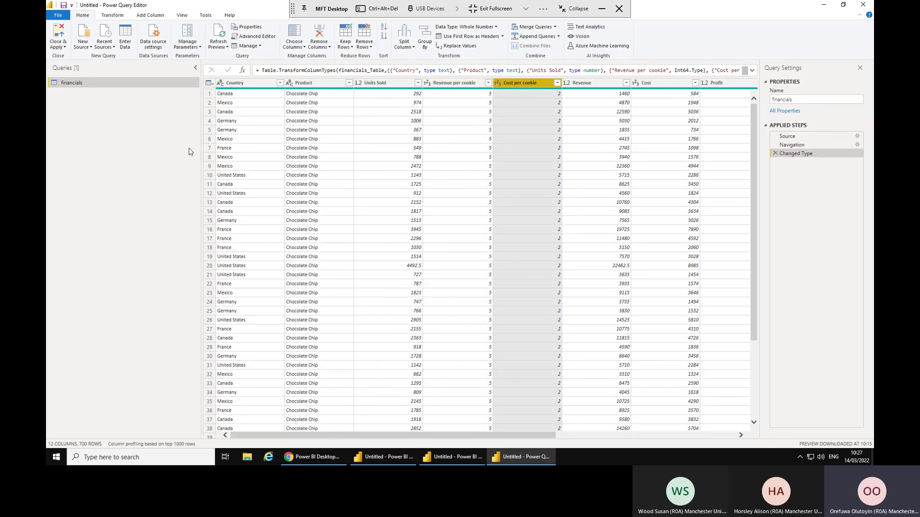
click(255, 86)
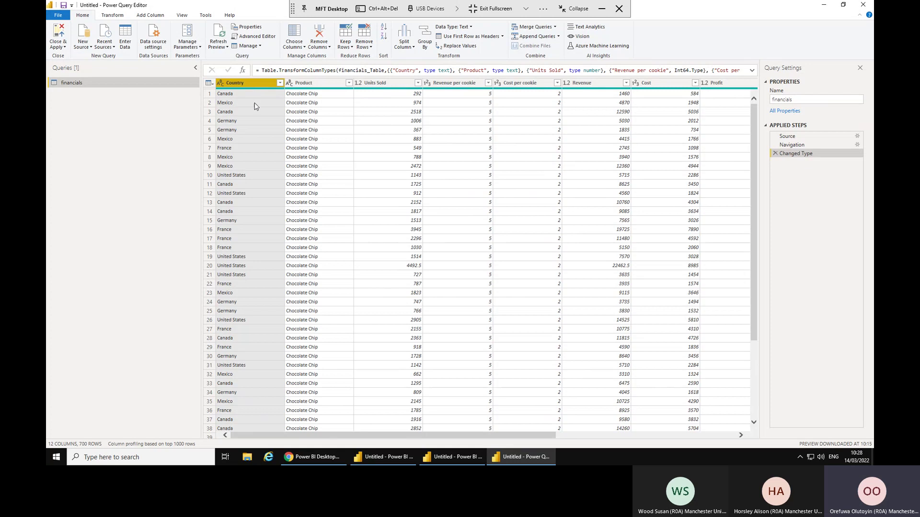
click(221, 84)
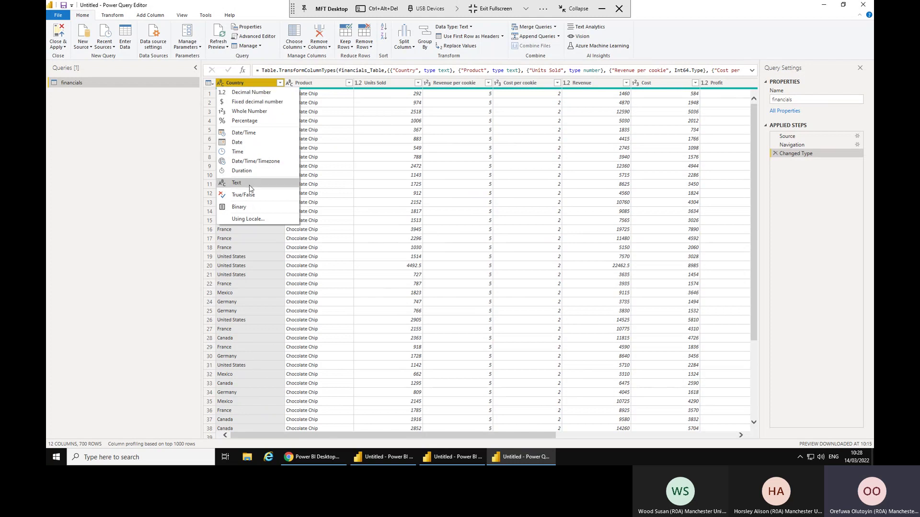
click(362, 264)
click(362, 263)
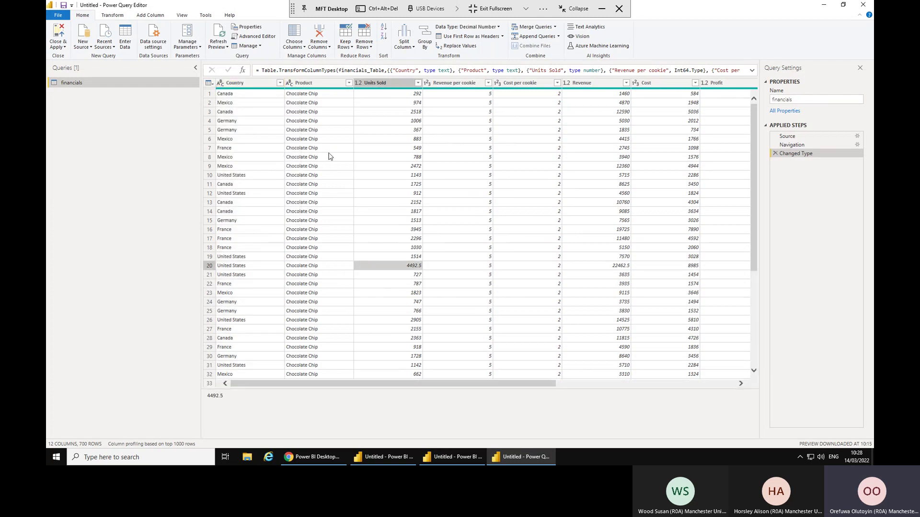
drag(417, 383, 565, 383)
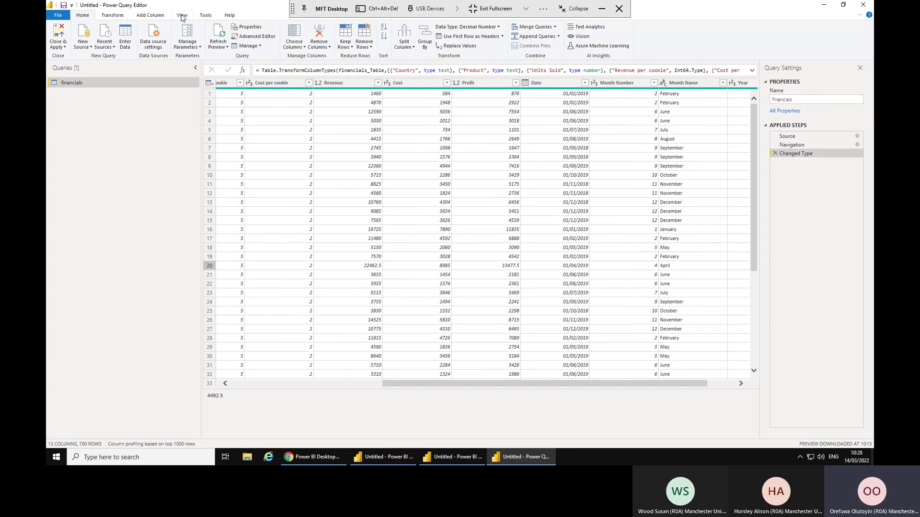
Turn on Column quality, select the Cost per cookie column, and look over the Transform tab.
click(182, 16)
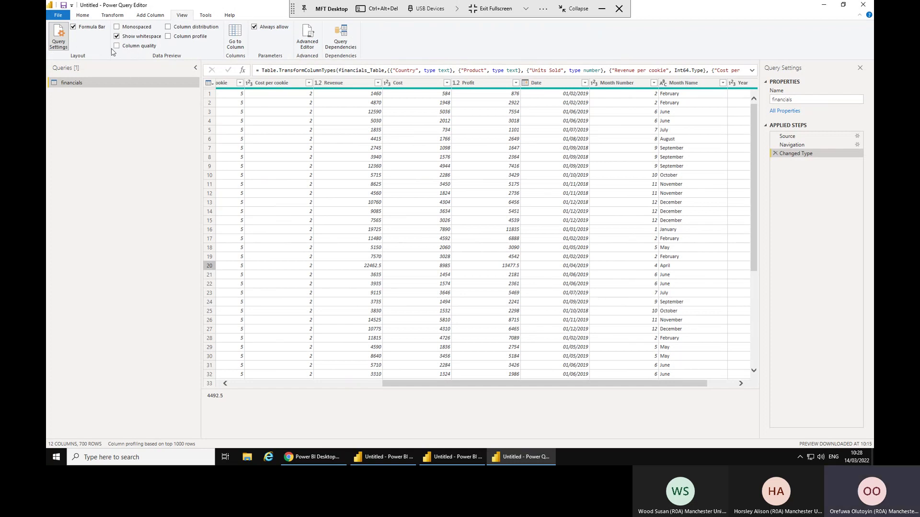
click(117, 48)
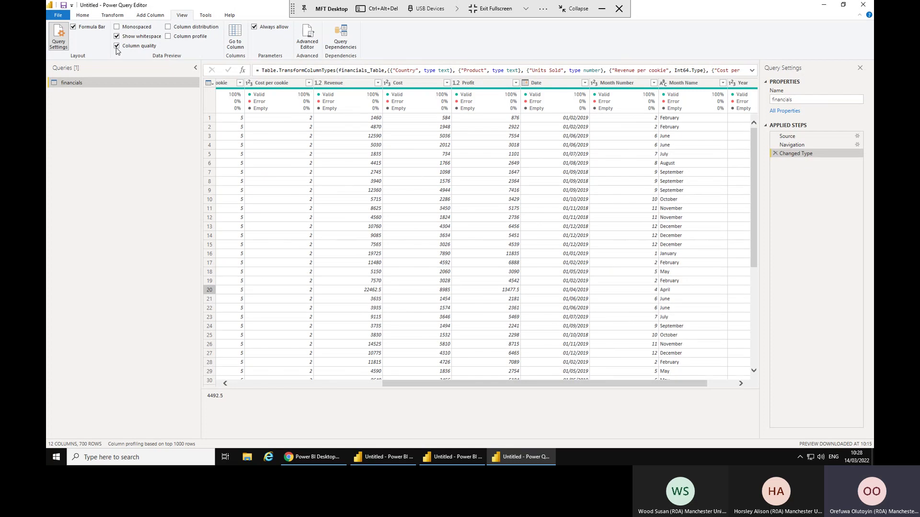
click(286, 86)
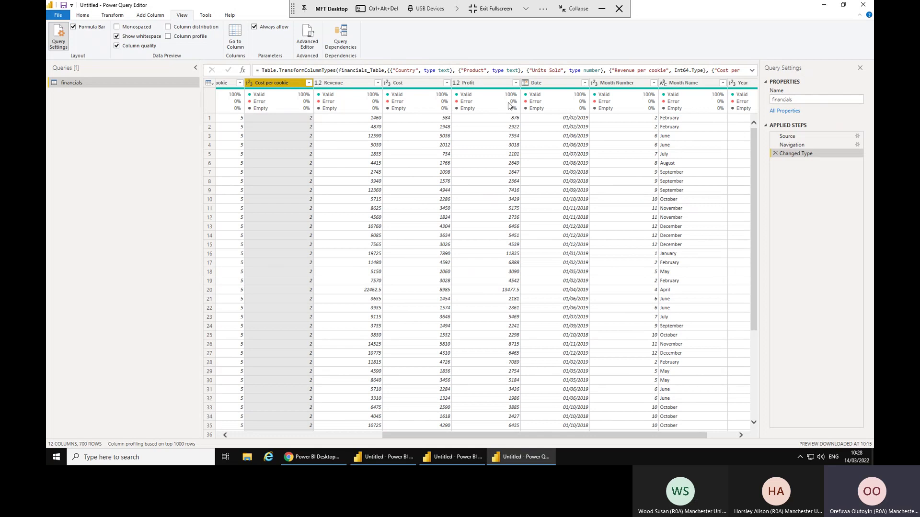
mouse_move(344, 107)
mouse_move(433, 116)
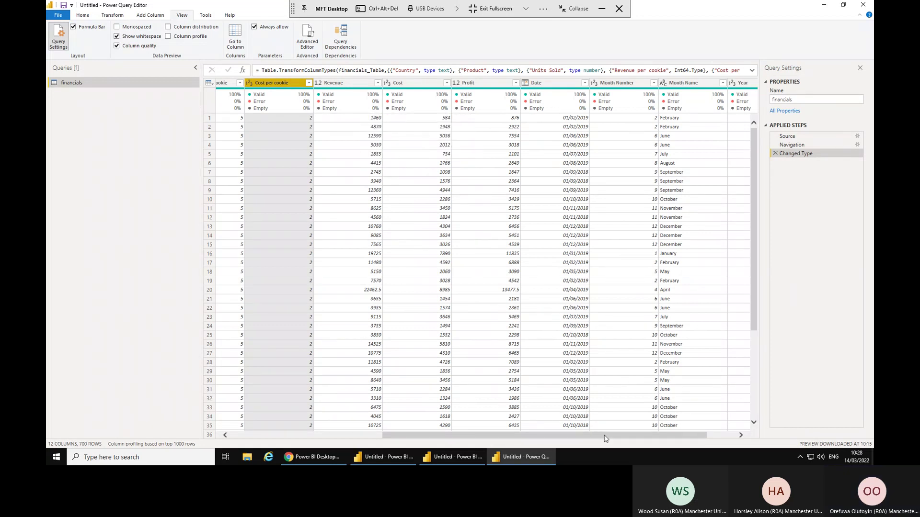
drag(608, 436, 664, 443)
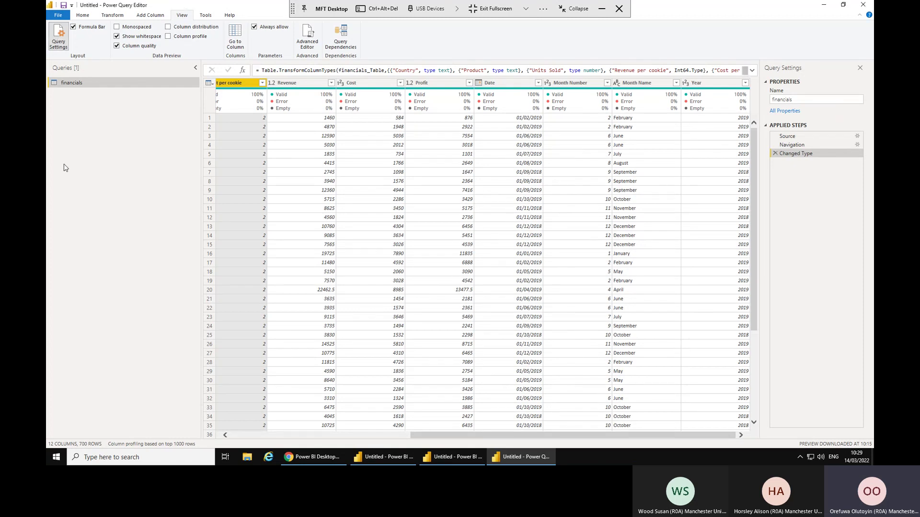
click(112, 15)
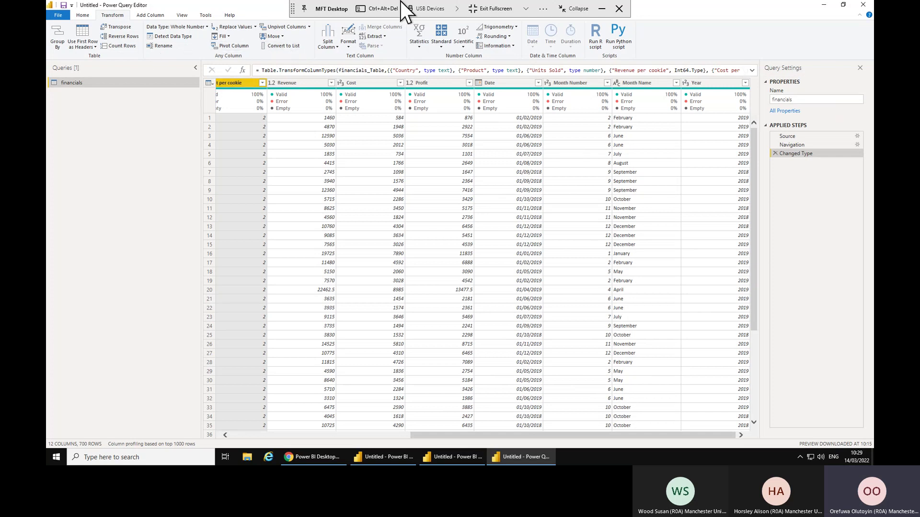
click(83, 15)
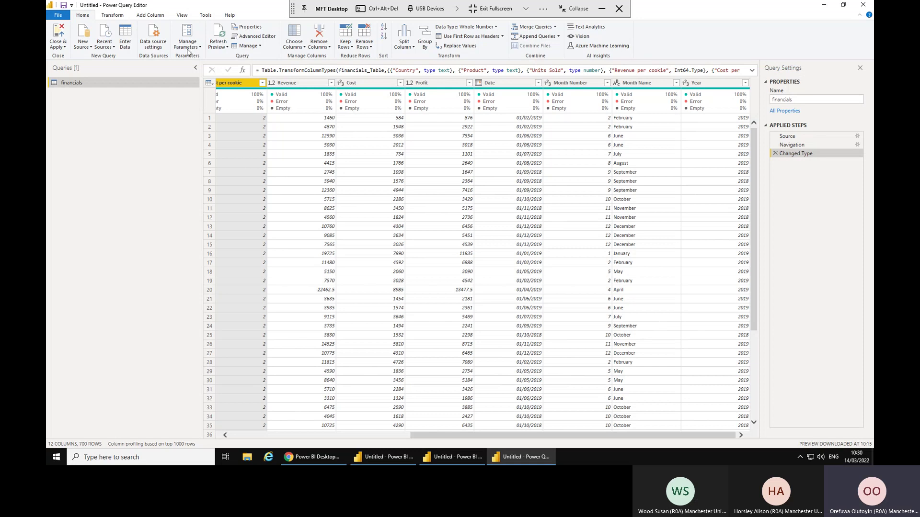
Enable Column distribution and Column profile, then profile Revenue (700 values, 662 distinct, max 23985).
click(183, 16)
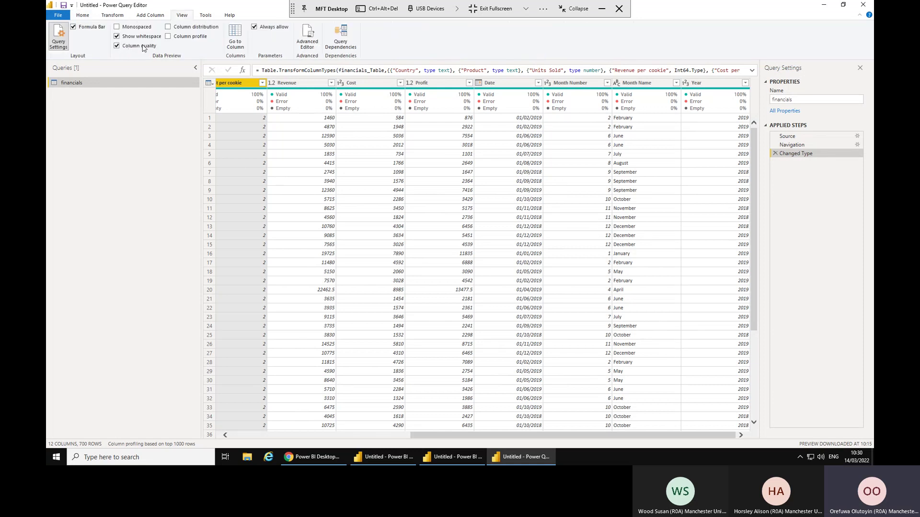
click(169, 28)
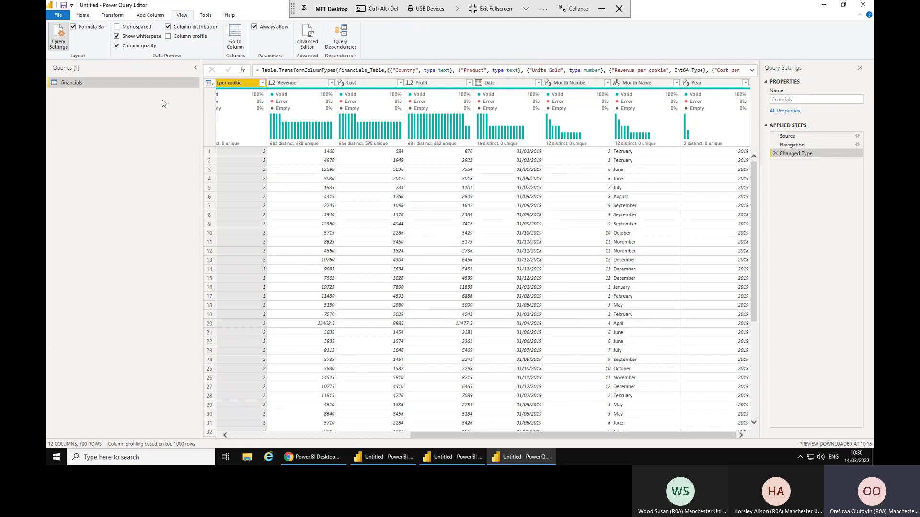
click(168, 37)
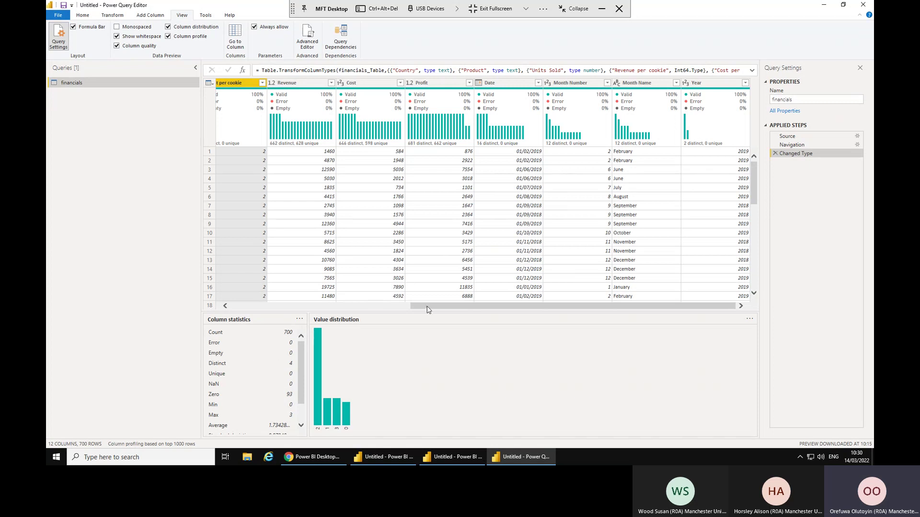
scroll(386, 103, left, 3)
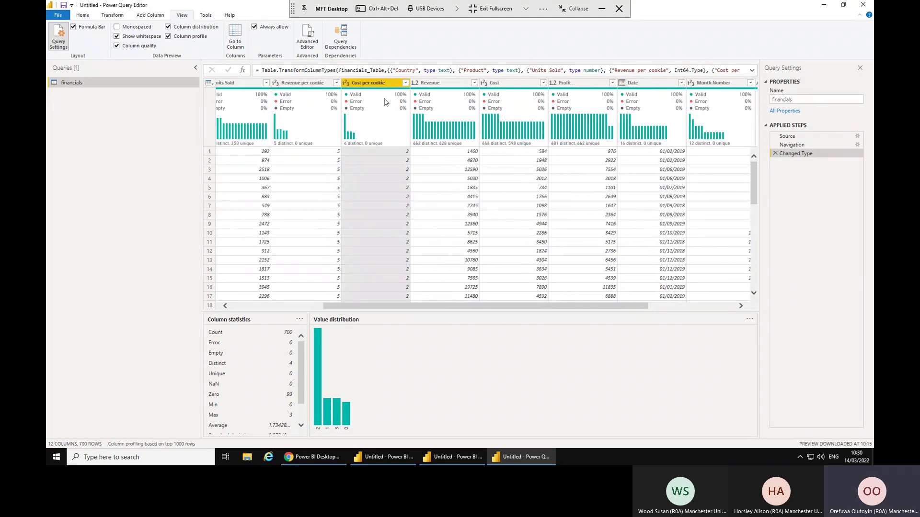
click(445, 86)
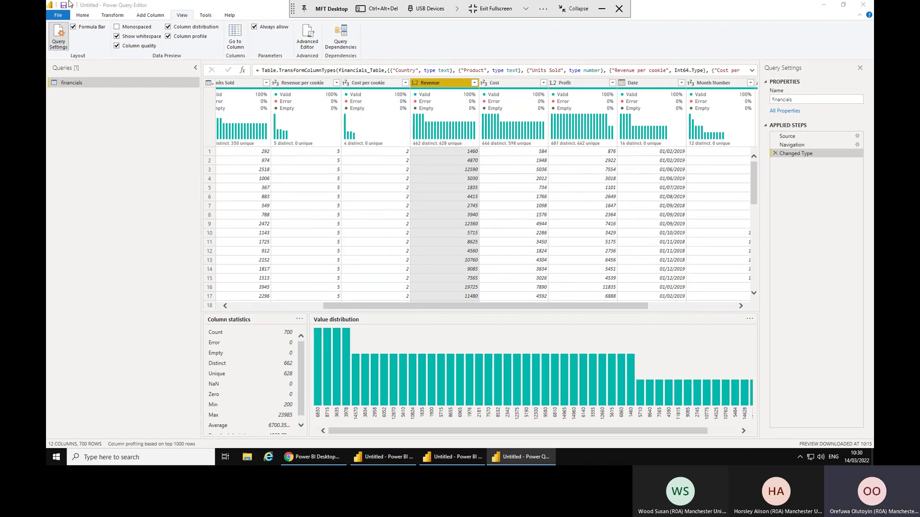
click(84, 17)
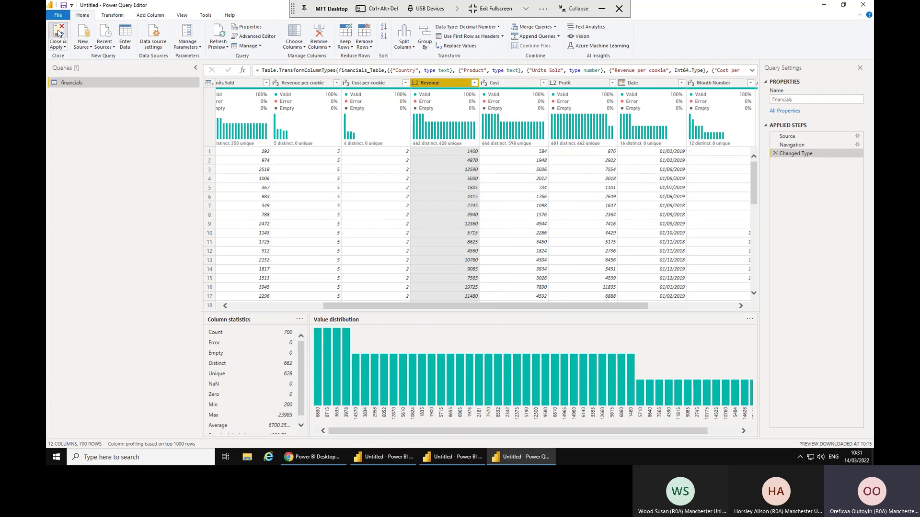
click(58, 33)
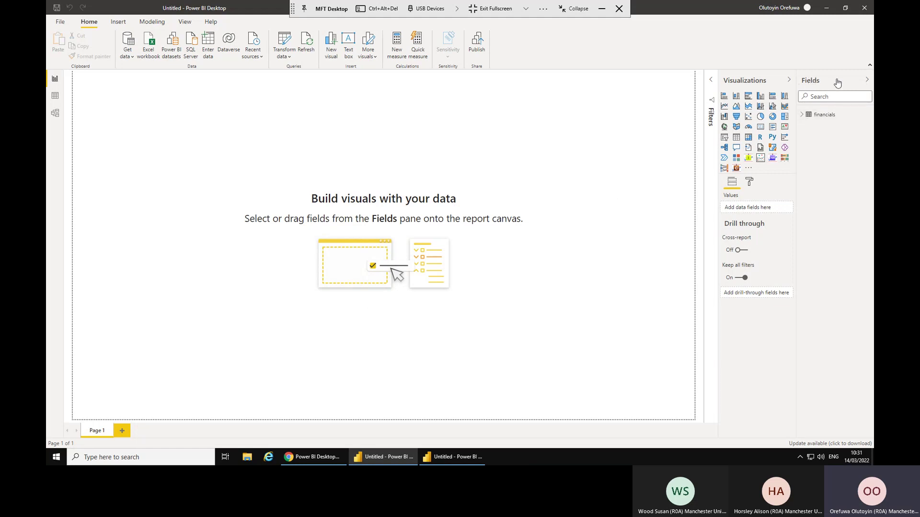
click(802, 115)
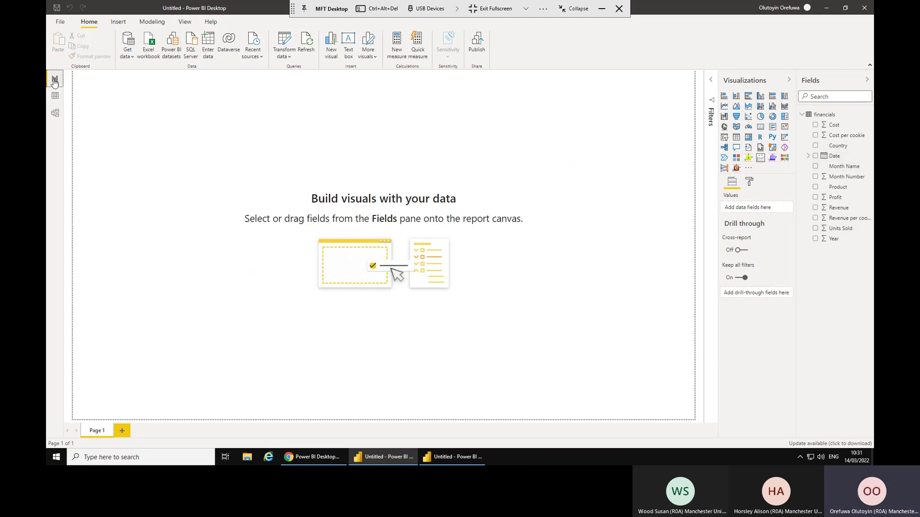
click(55, 97)
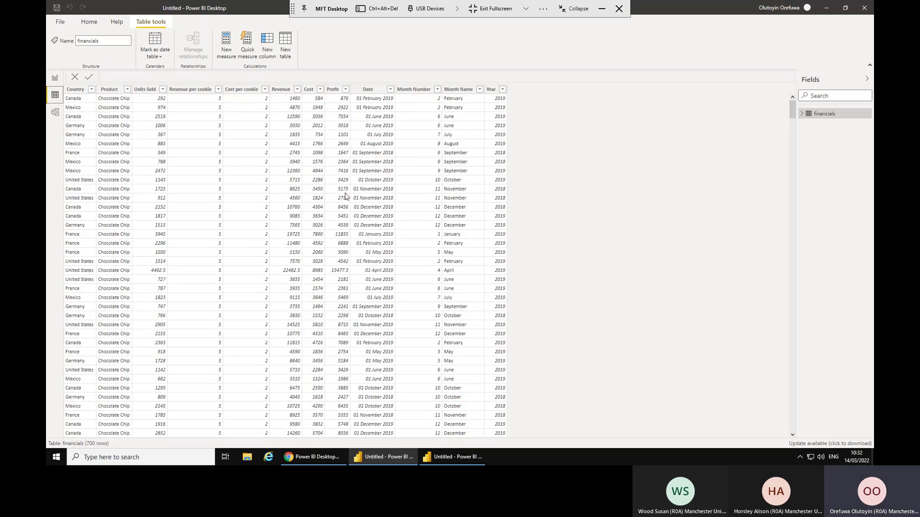
click(56, 114)
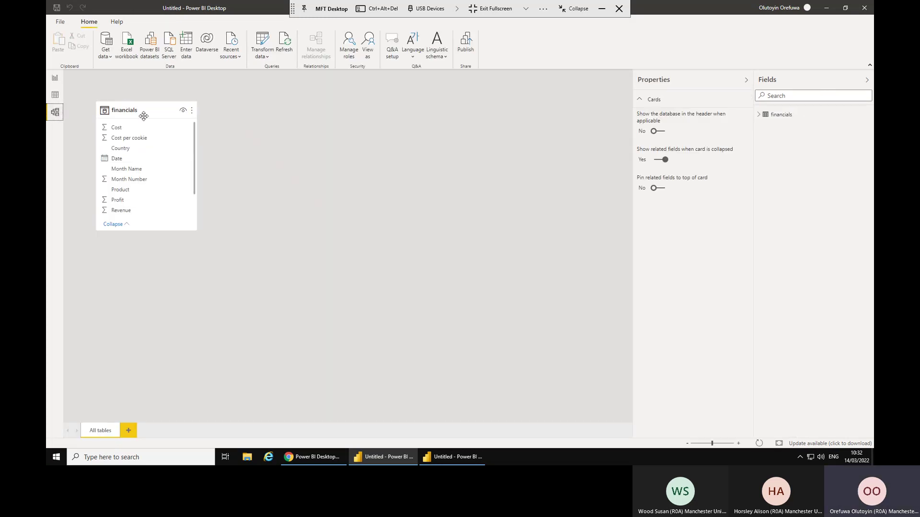
drag(154, 110, 305, 117)
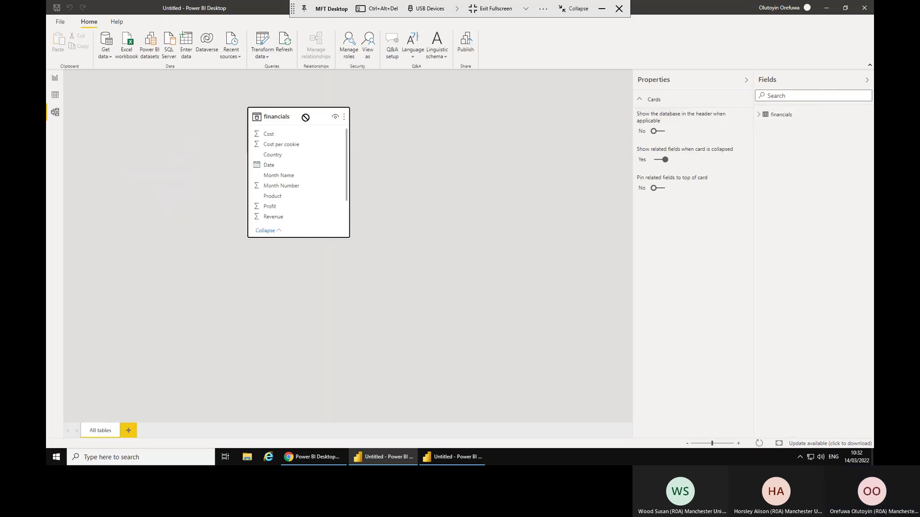
click(463, 185)
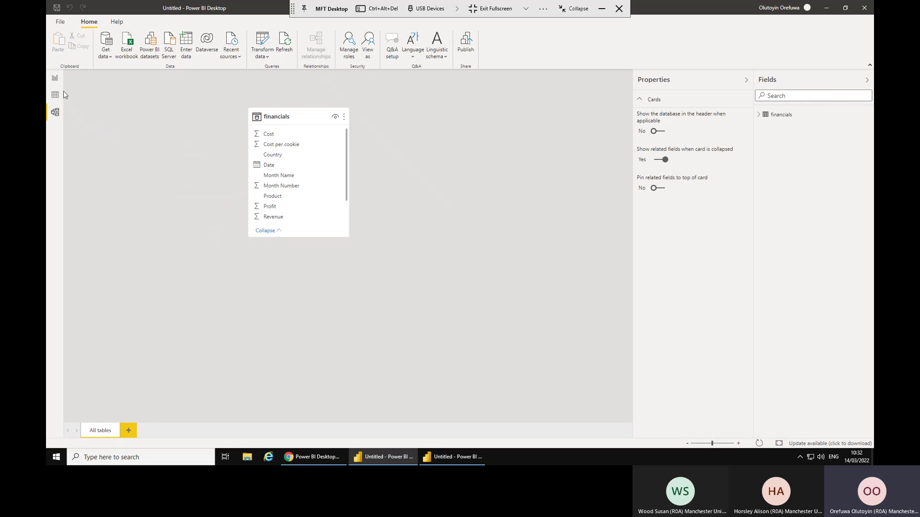
click(55, 79)
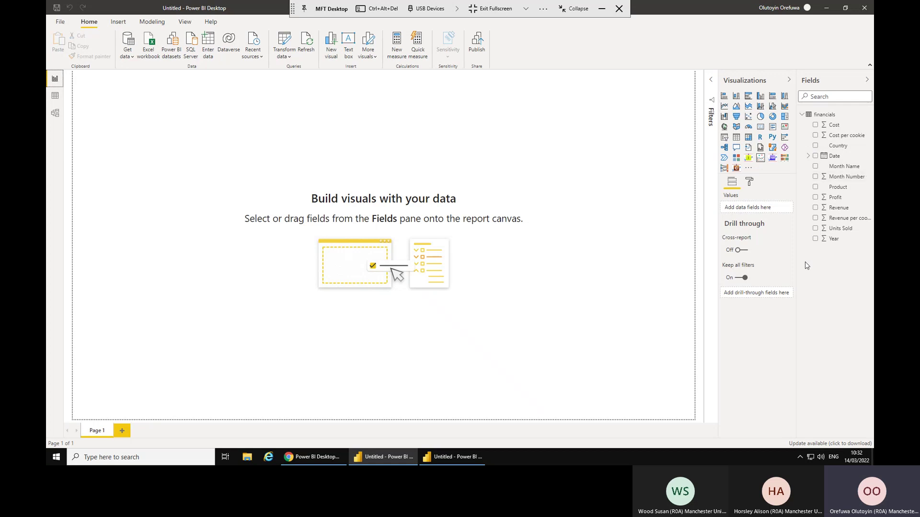
Build a column chart from the Revenue and Country fields and widen it on the canvas.
click(817, 210)
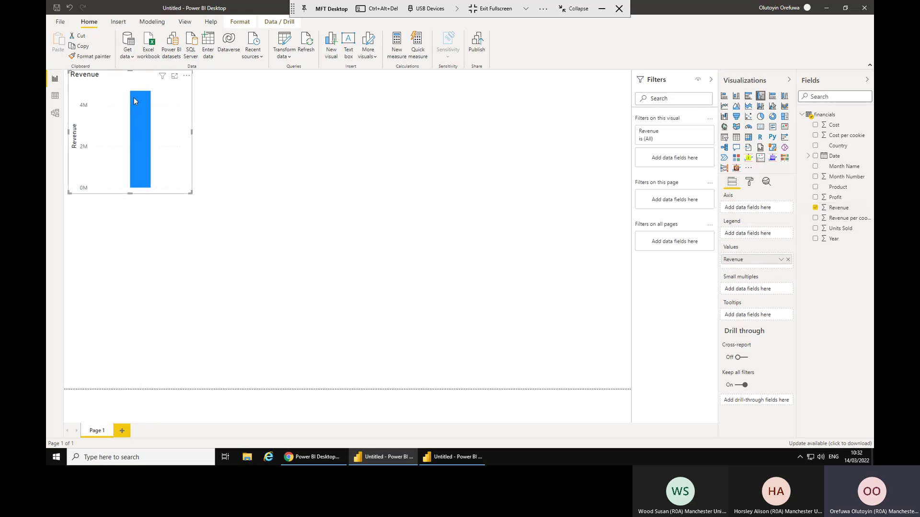
mouse_move(134, 116)
click(815, 146)
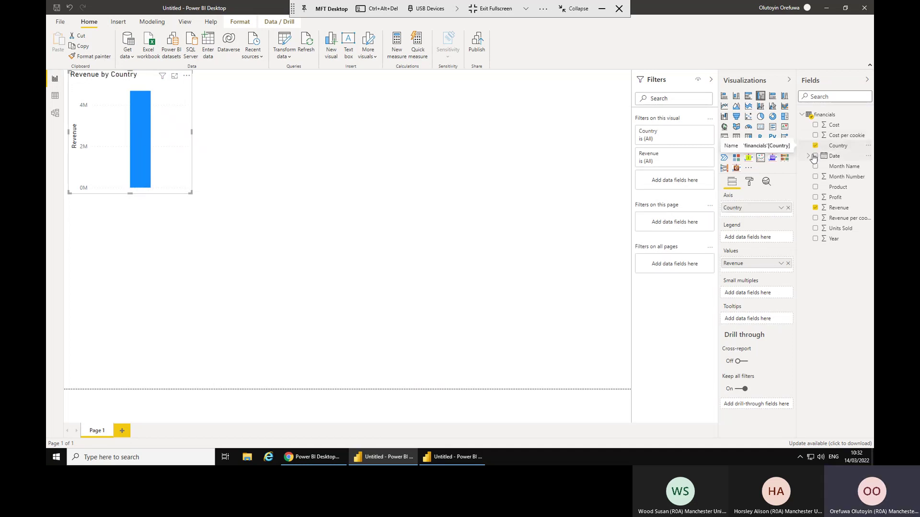
drag(191, 192, 355, 205)
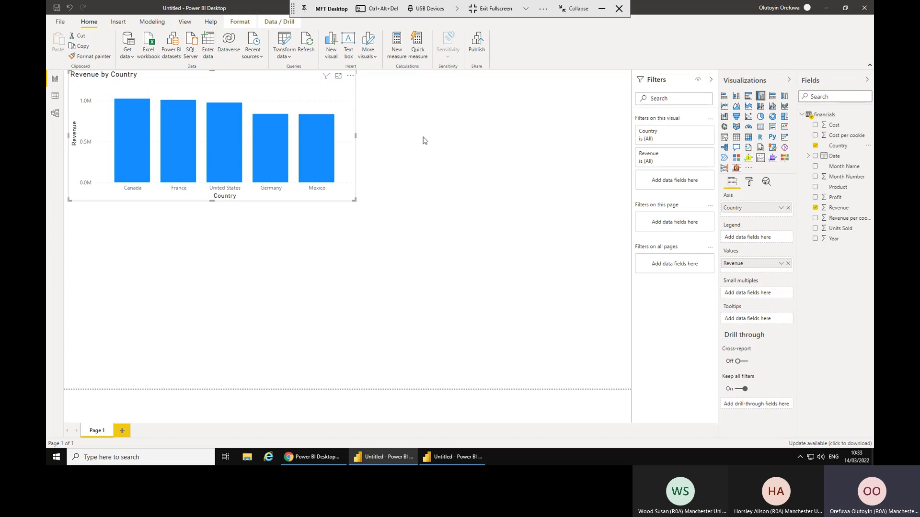
Add a slicer beneath the chart on the Year field, spanning 2018 to 2019.
click(213, 72)
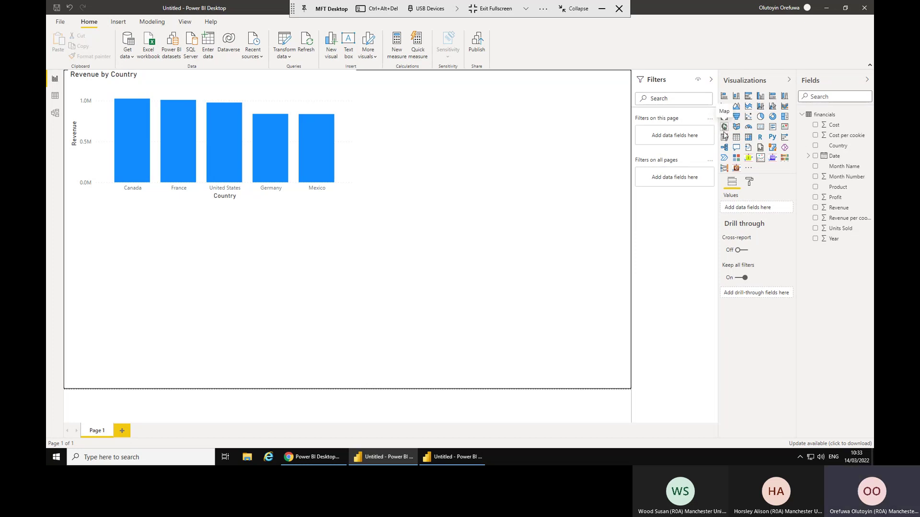
click(724, 139)
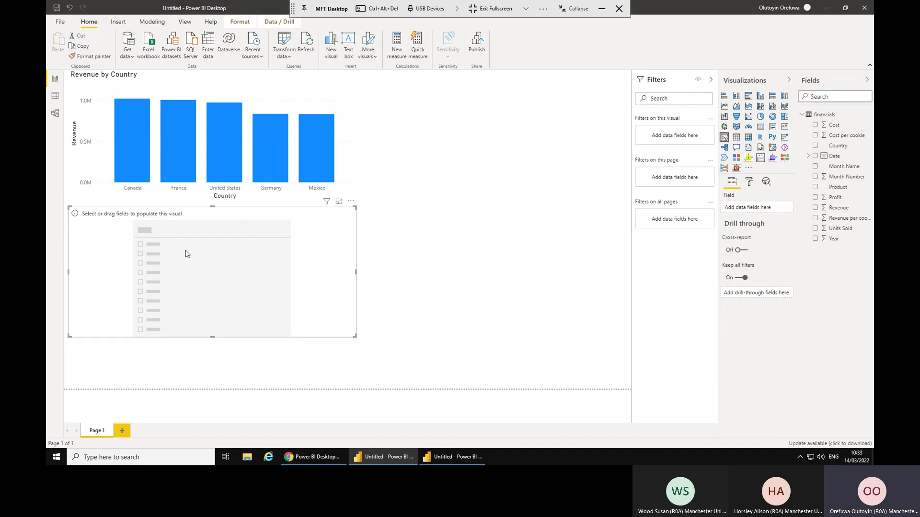
click(815, 239)
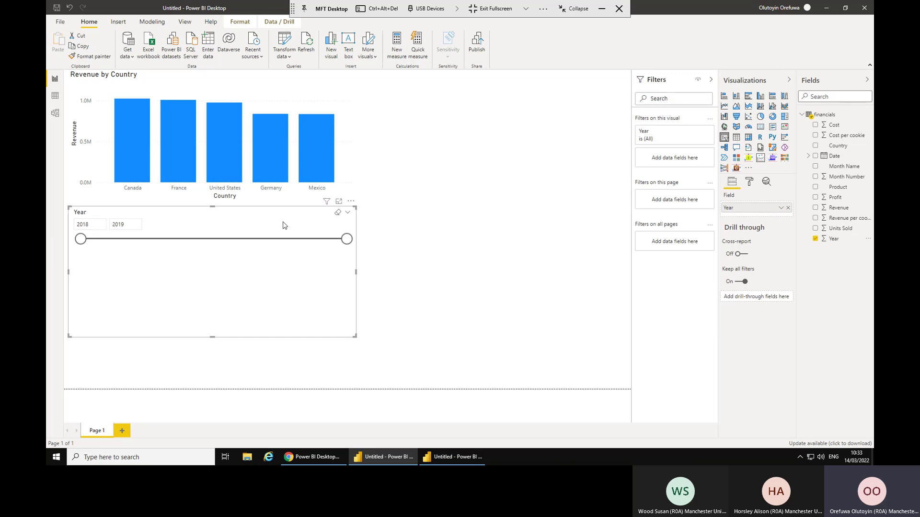
Change the Year slicer's style to a checkbox List.
click(348, 212)
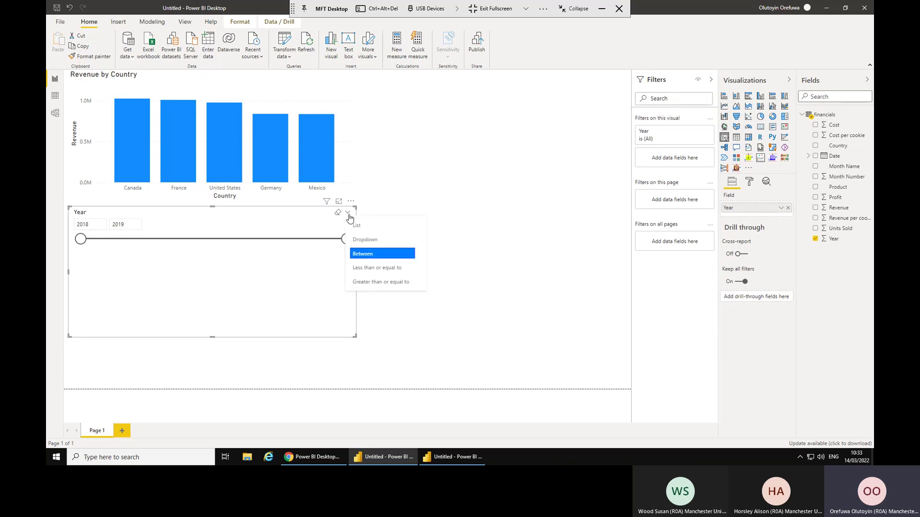
click(358, 241)
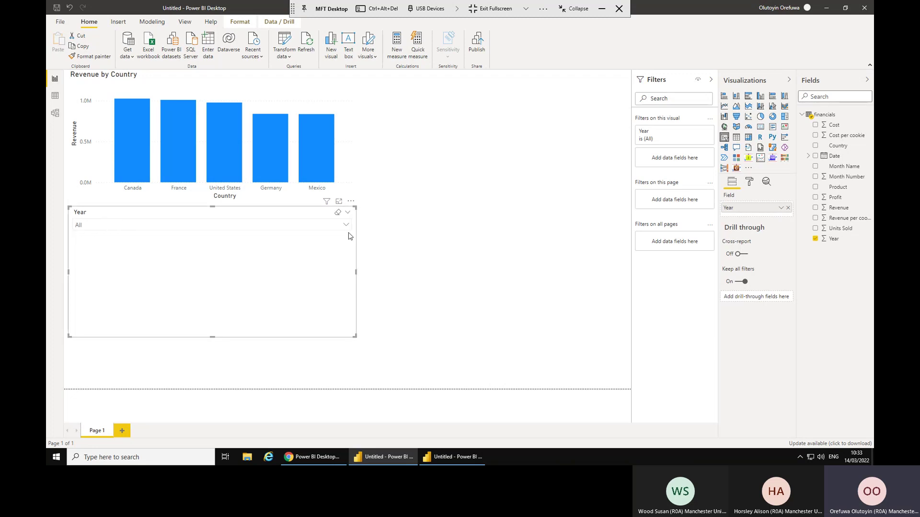
click(347, 213)
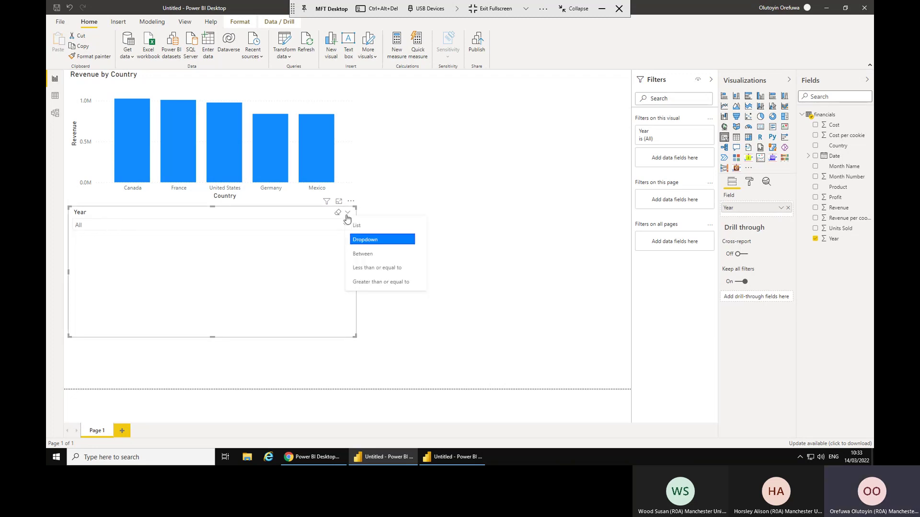
click(357, 229)
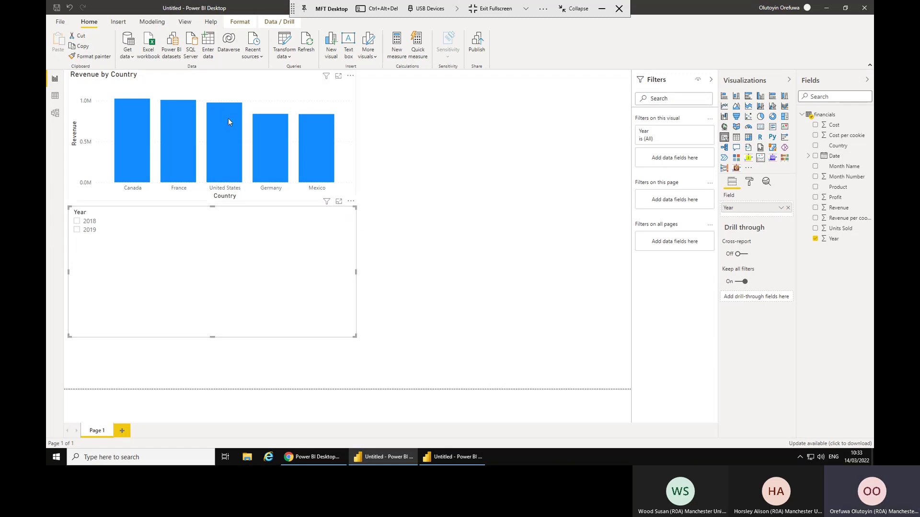
Tick 2019 in the Year slicer and shrink the slicer to a compact size.
click(78, 222)
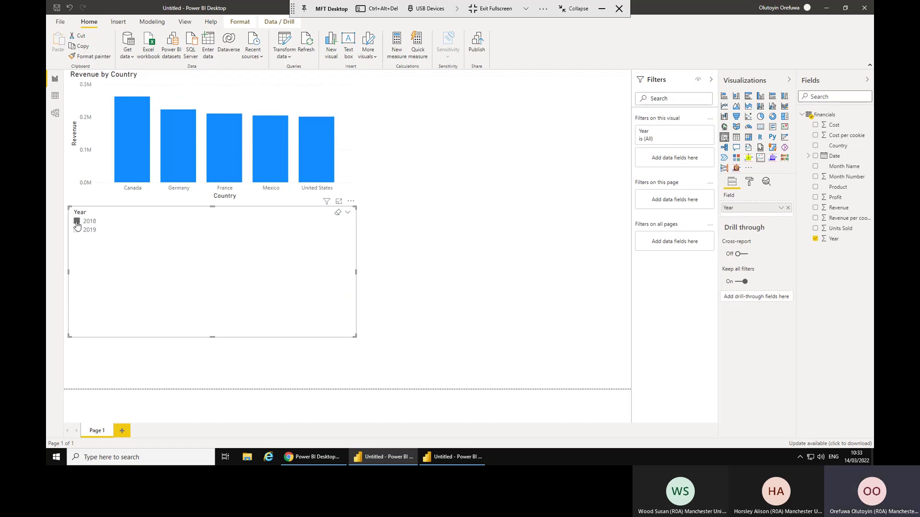
click(77, 221)
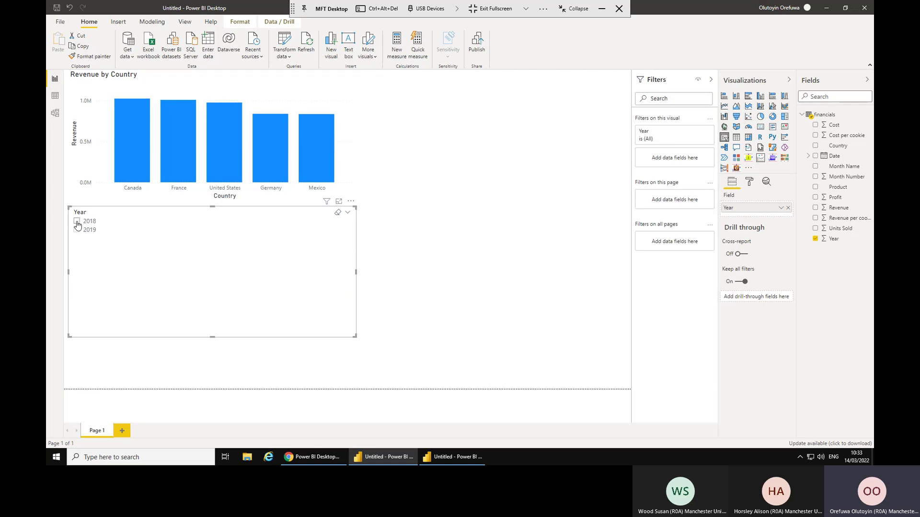
click(77, 222)
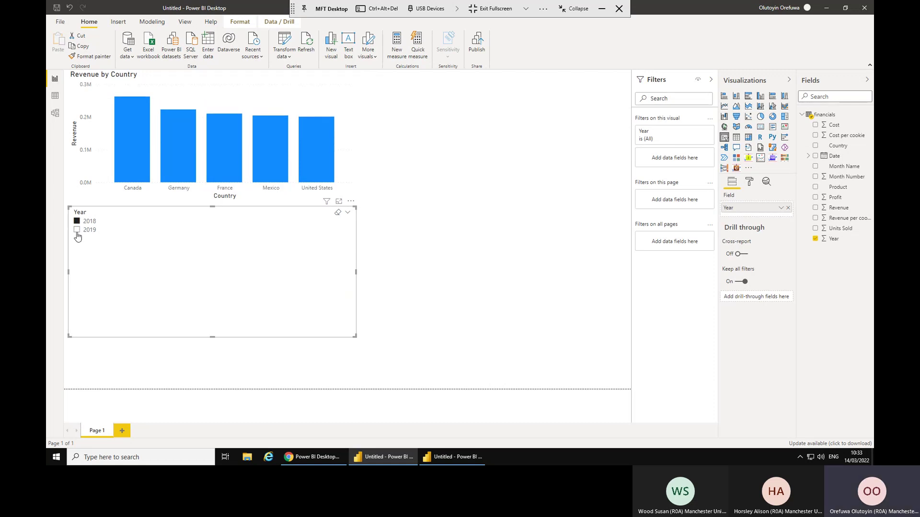
click(77, 231)
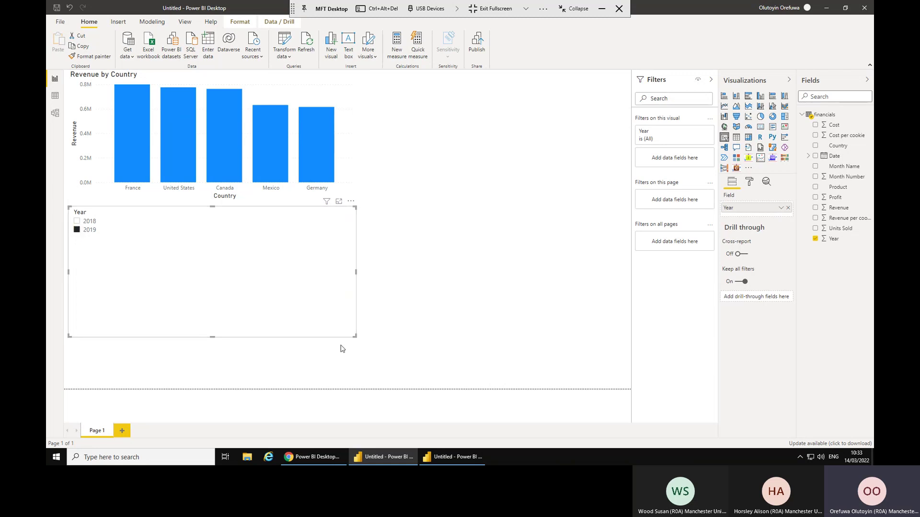
drag(355, 336, 287, 244)
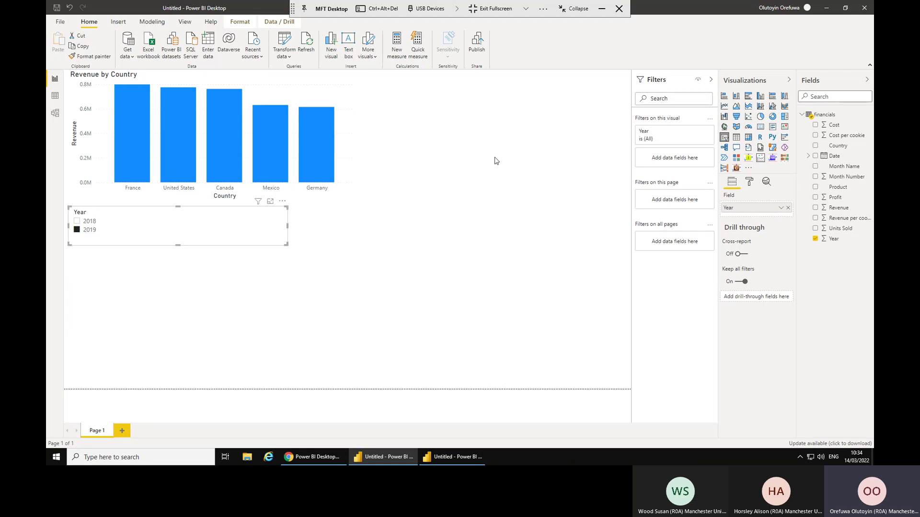
click(431, 120)
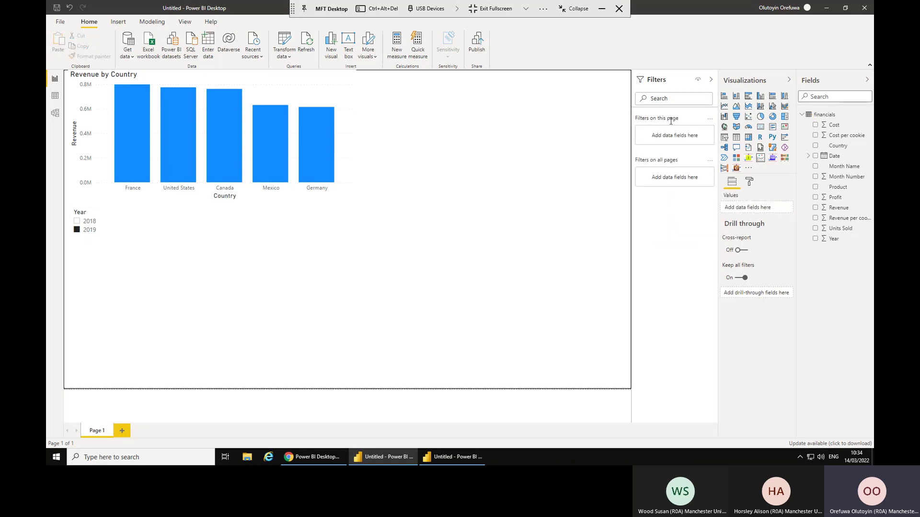
Add a Card visual beside the bar chart, resize it, and show total Revenue (3.59M).
click(759, 126)
drag(230, 299, 527, 96)
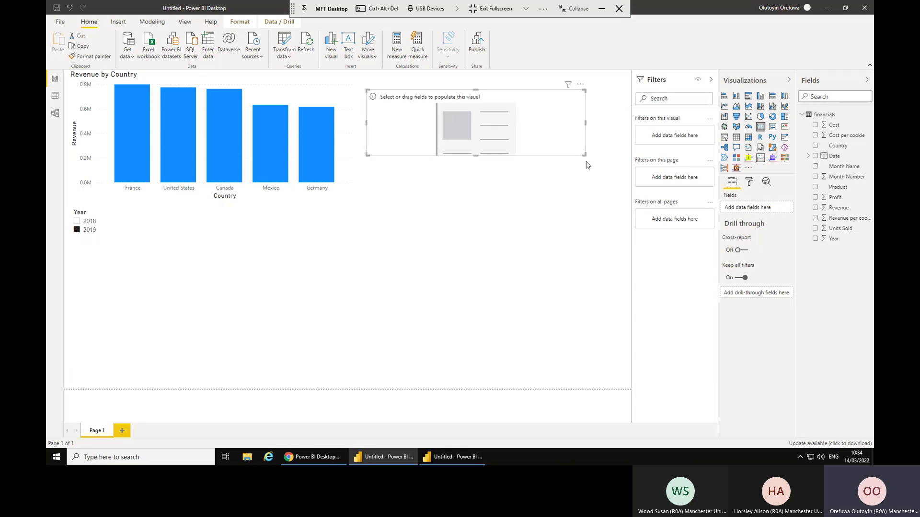
drag(583, 151, 525, 179)
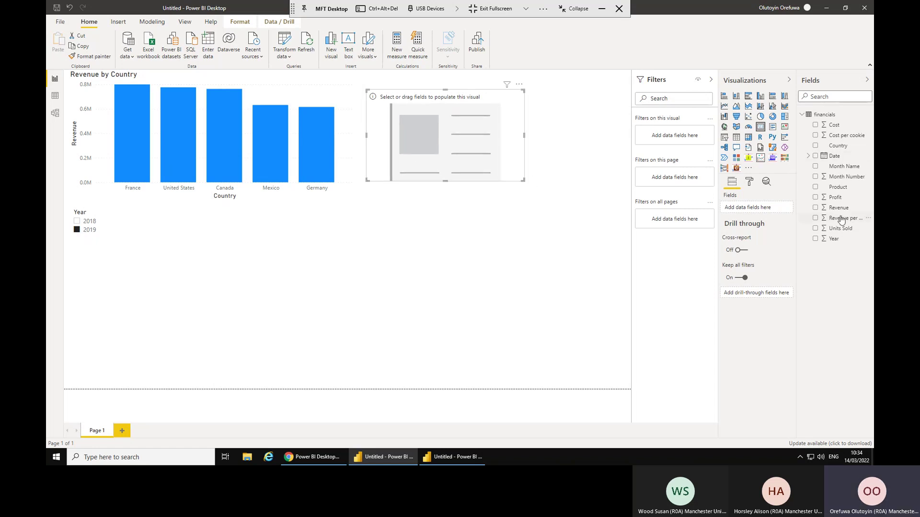
click(816, 209)
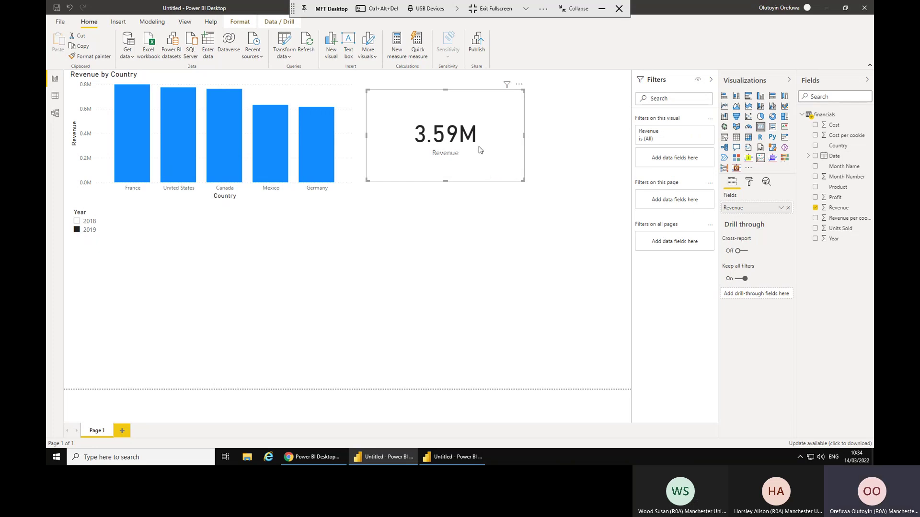
Duplicate the Revenue card and place the copy below the original.
key(ctrl+c)
key(ctrl+v)
drag(470, 115, 486, 200)
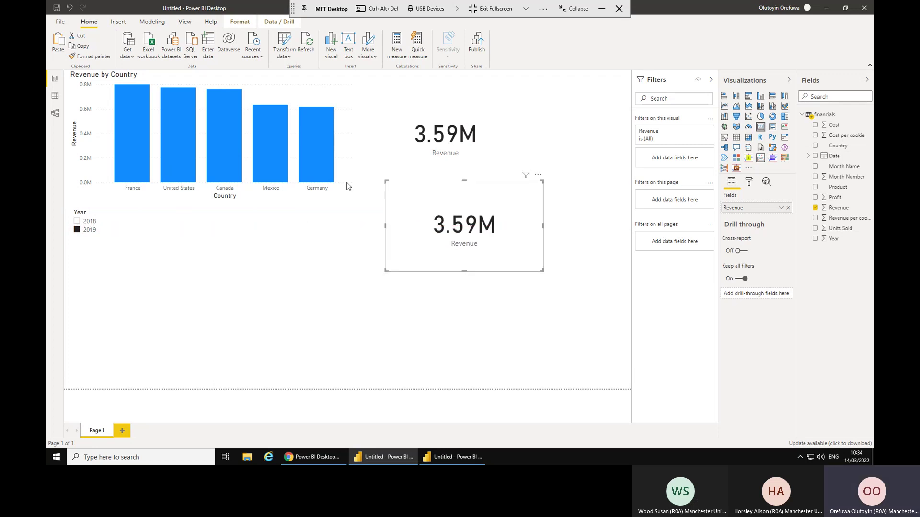
Cross-filter the cards by Germany, Canada, France and 2018, then clear the year and chart filters.
click(324, 164)
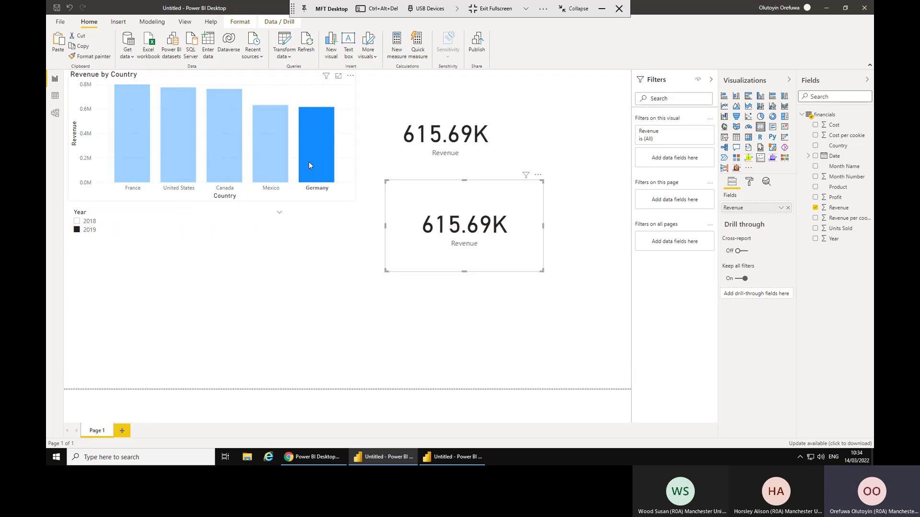
click(214, 139)
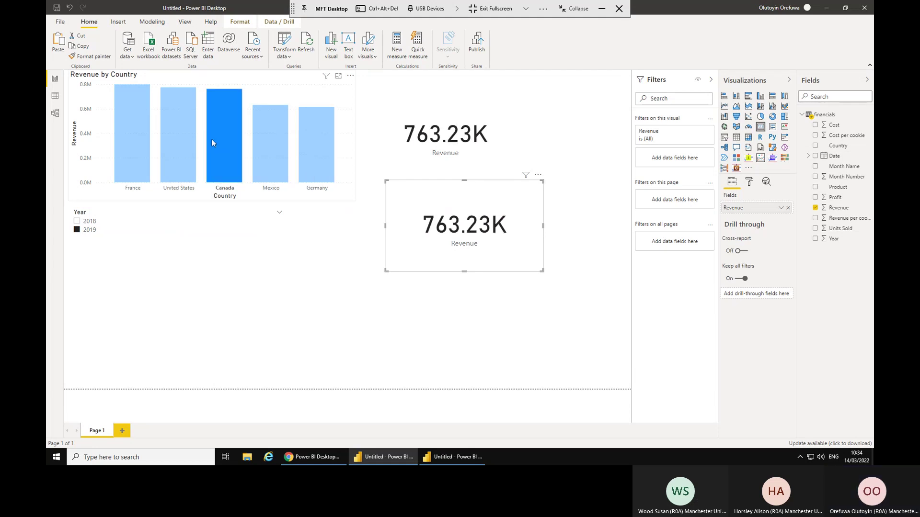
click(131, 123)
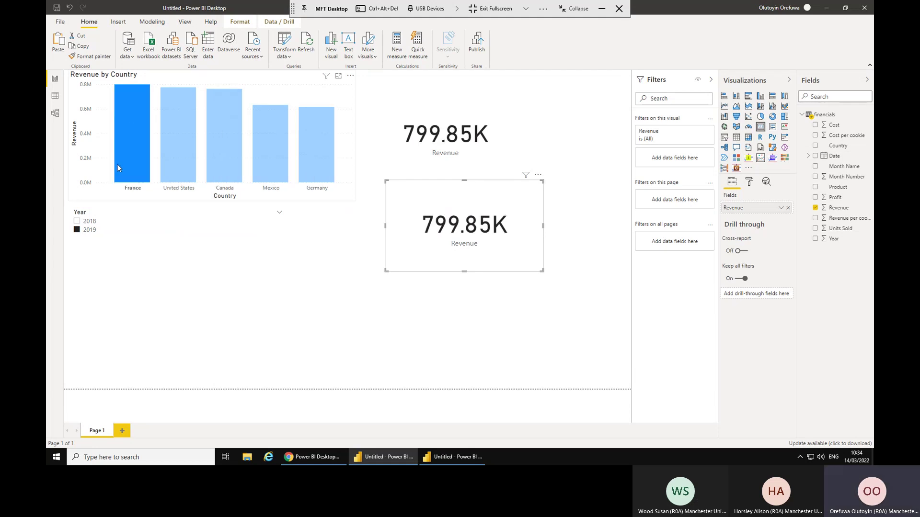
click(77, 223)
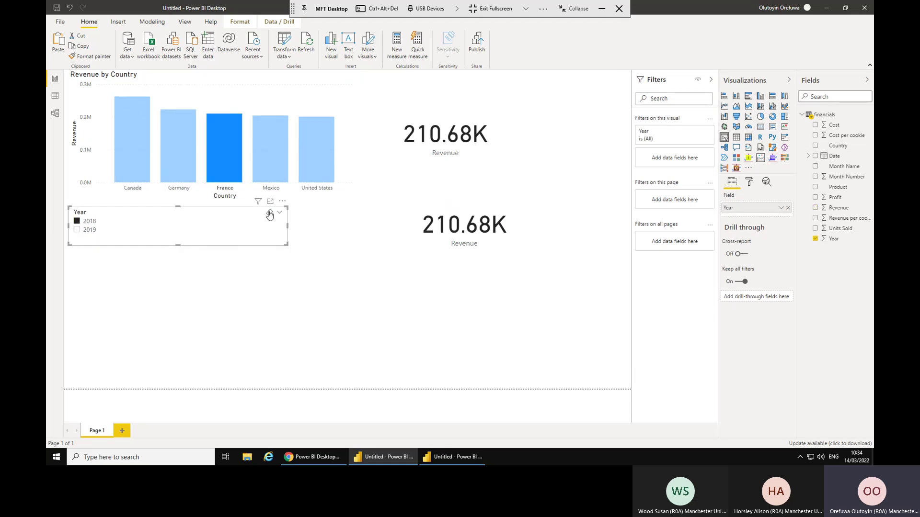
click(269, 214)
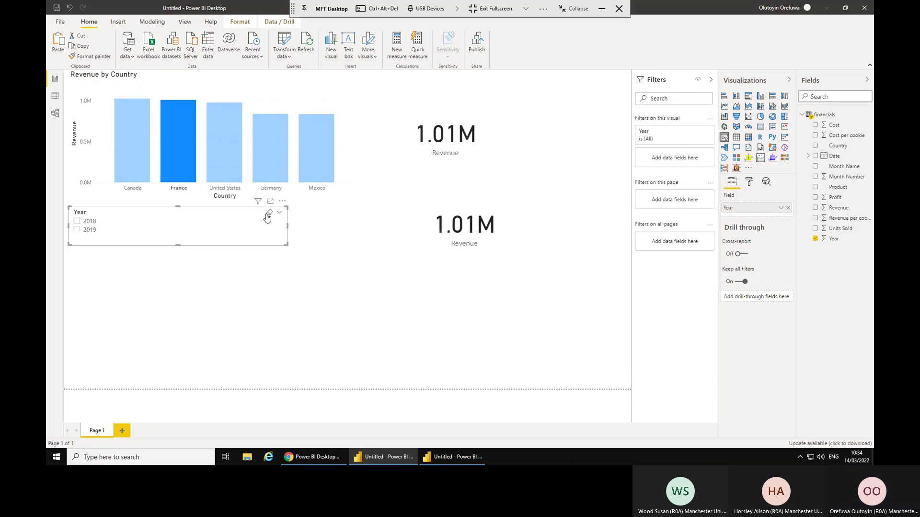
click(351, 89)
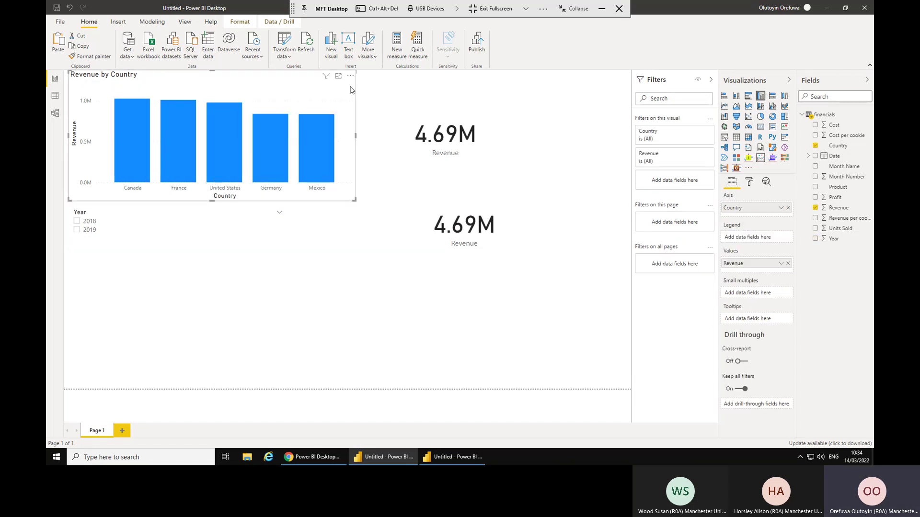
Select the second Revenue card and nudge it slightly left.
click(465, 235)
key(Left)
click(455, 195)
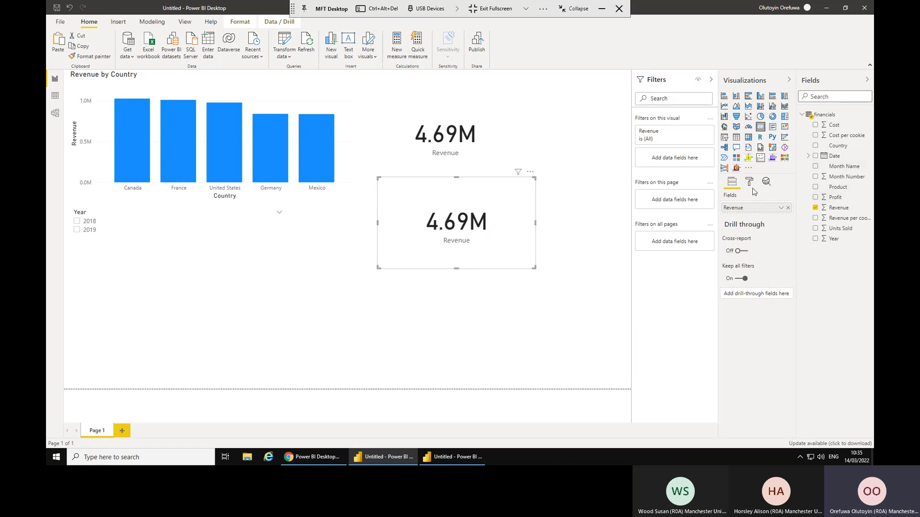
Replace Revenue with Profit in the lower card so it shows 2.76M.
click(788, 209)
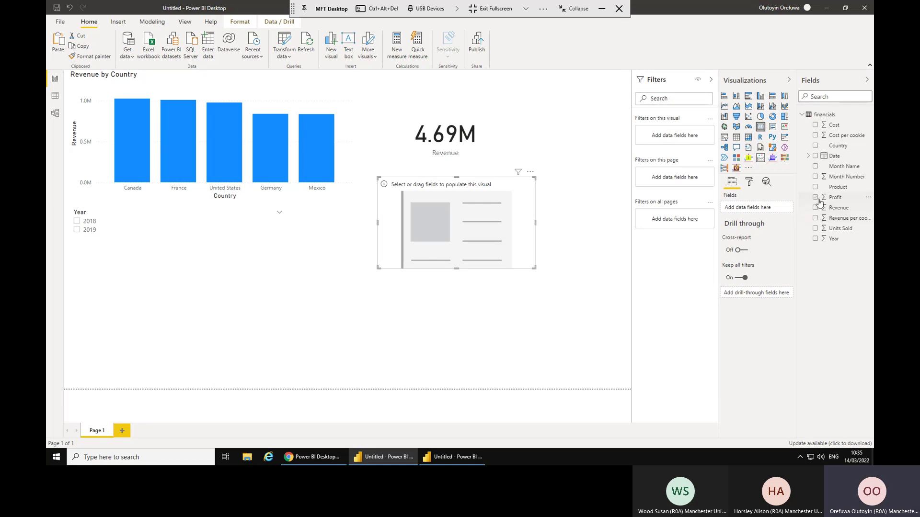
drag(825, 199, 752, 207)
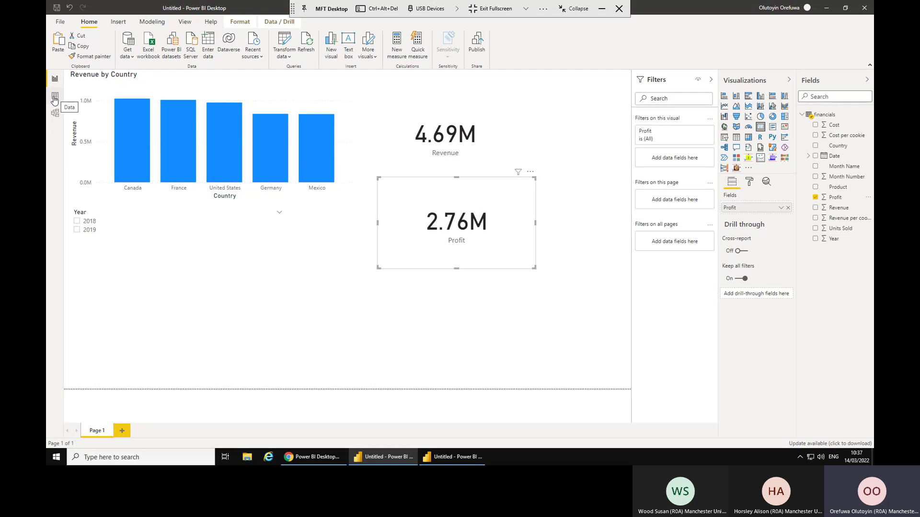
Review the financials table's 700 rows in Data view, then open it with Transform data.
click(54, 101)
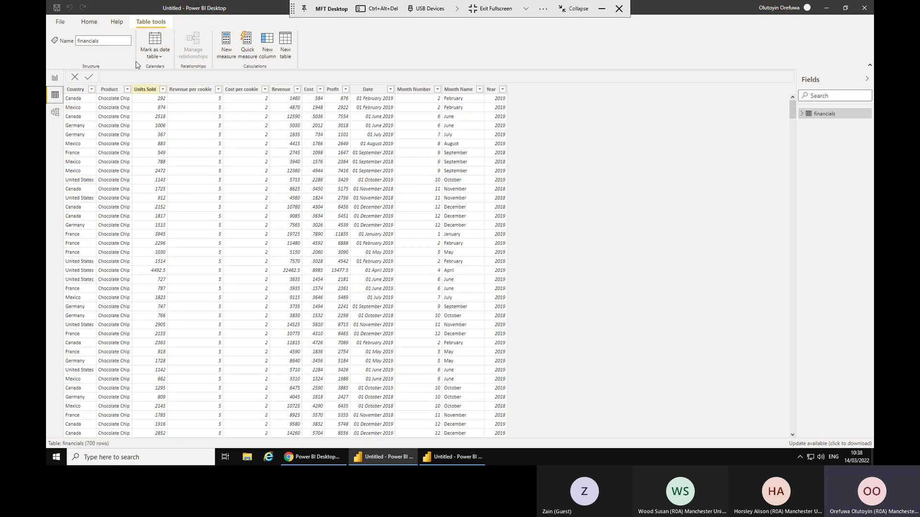
click(91, 30)
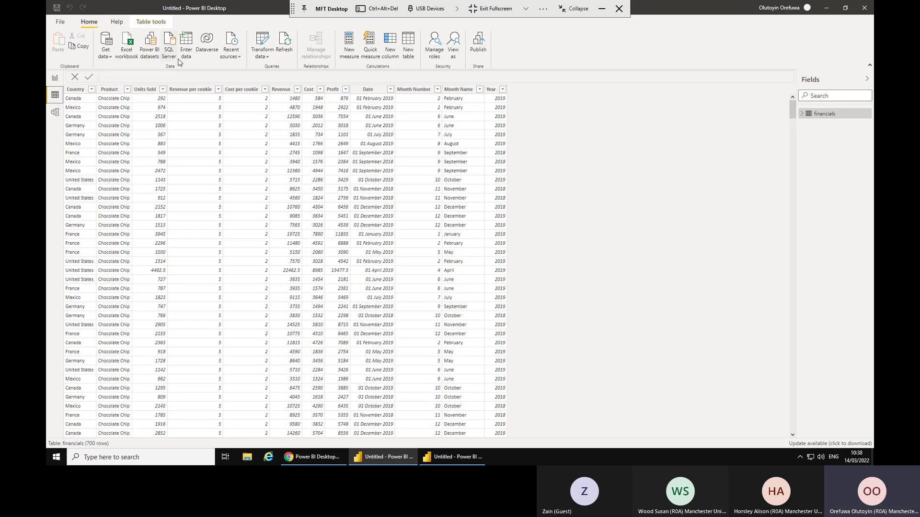
click(266, 41)
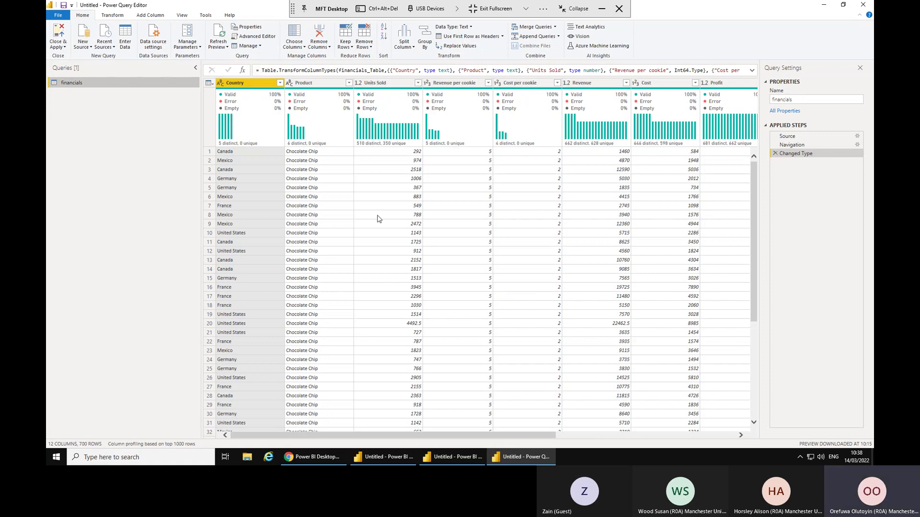
Scroll through the financials rows, then switch to the Chrome window.
scroll(377, 220, down, 5)
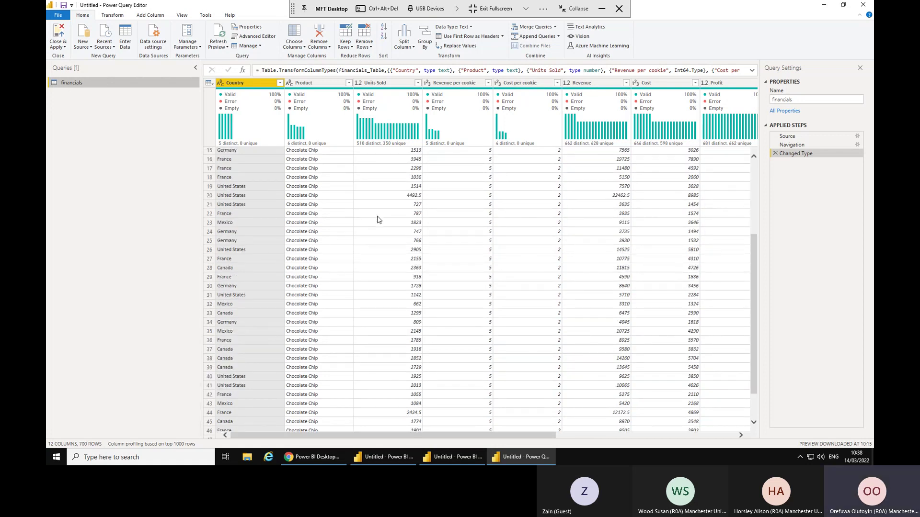
scroll(379, 220, up, 3)
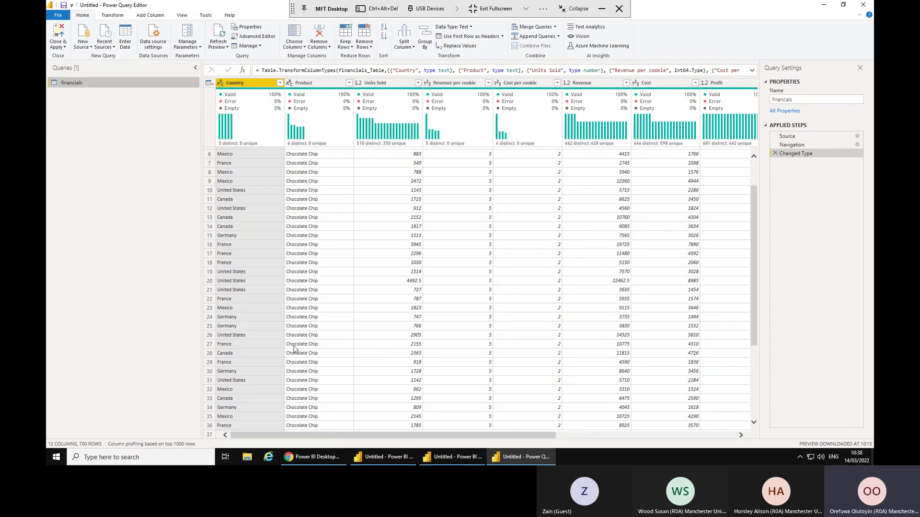
click(321, 458)
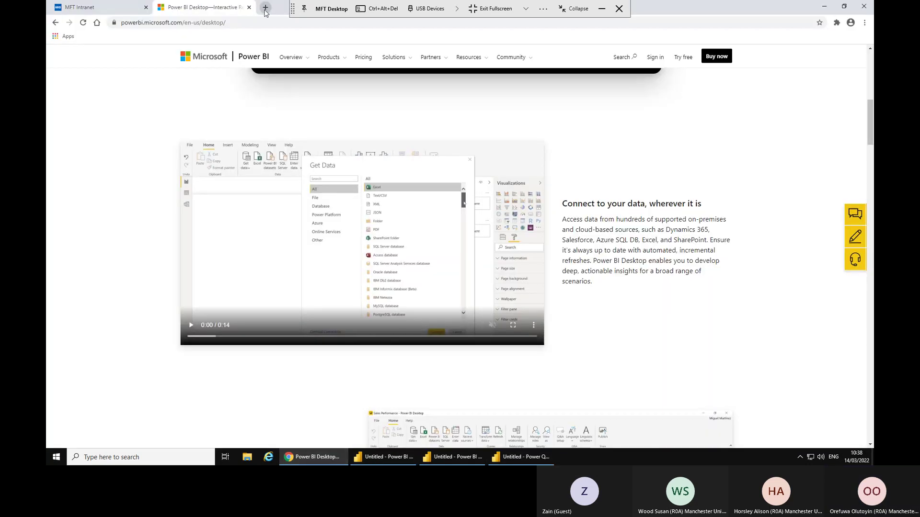
Open worldpopulationreview.com's 2022 World Population by Country page in a new tab and accept consent.
click(266, 7)
click(255, 26)
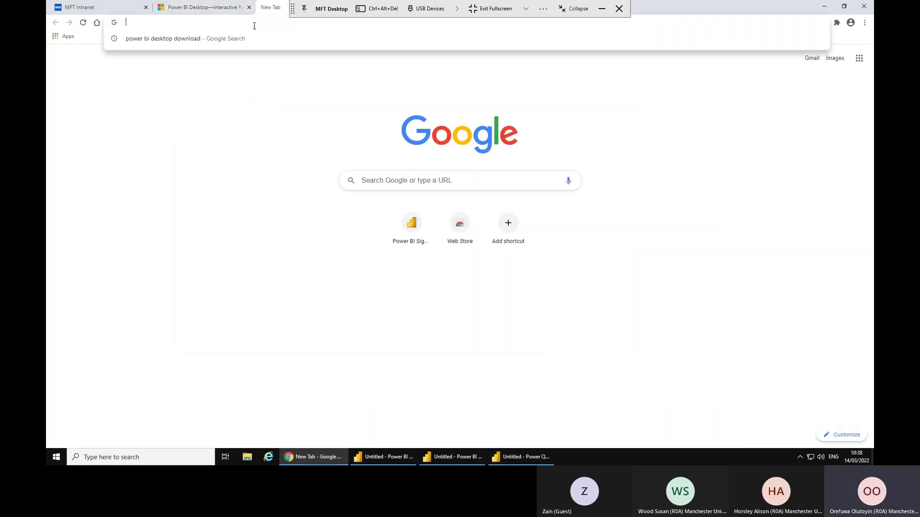
text(w)
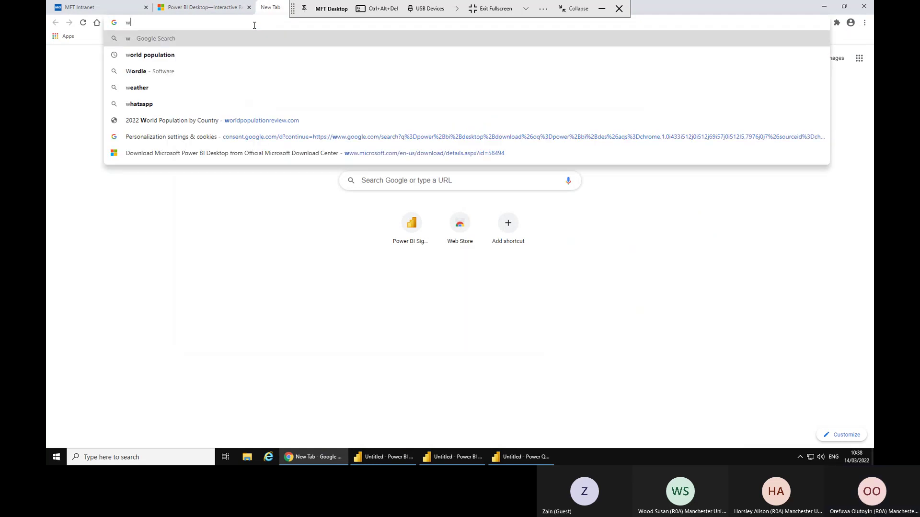
click(225, 126)
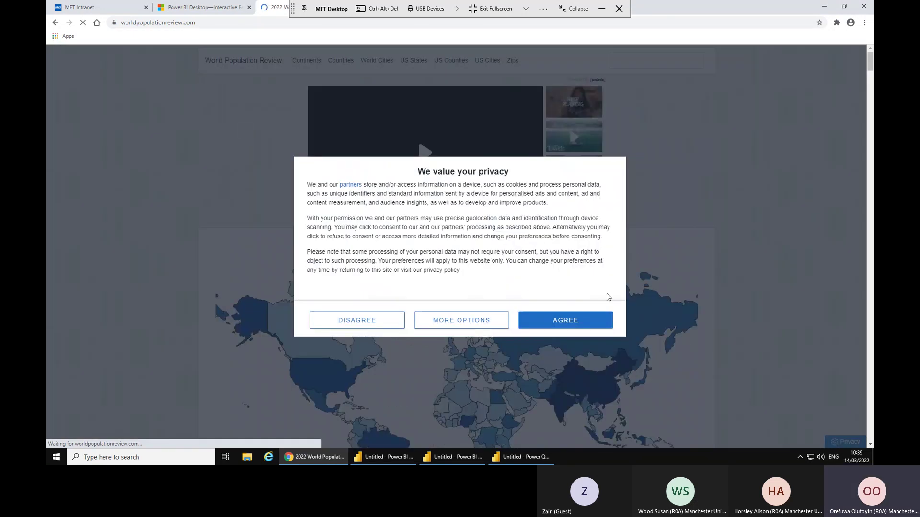
click(593, 320)
Scroll down to the population table and try selecting its top rows, then cancel.
scroll(593, 316, down, 3)
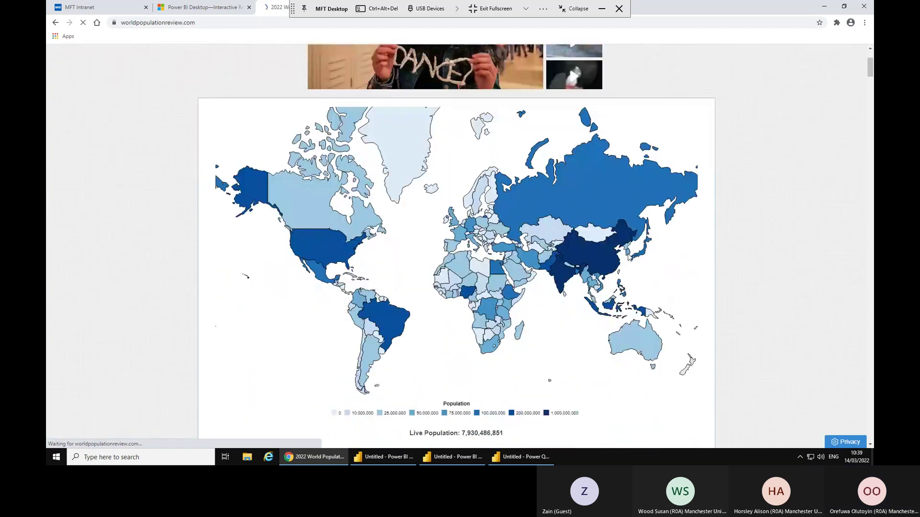
scroll(628, 258, down, 2)
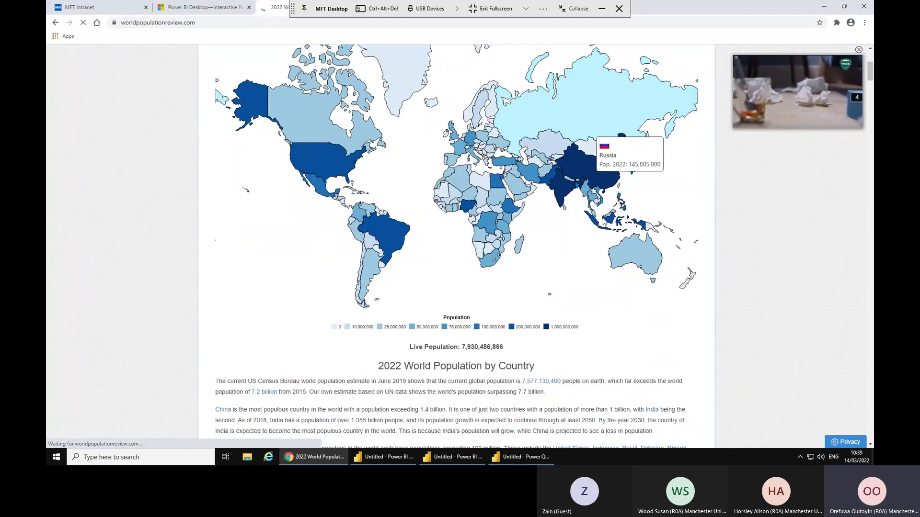
scroll(503, 192, down, 2)
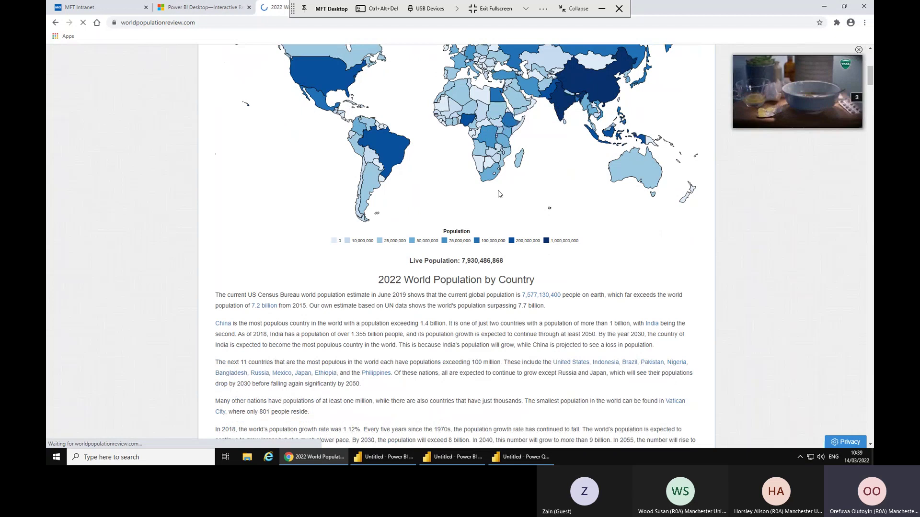
scroll(498, 193, up, 3)
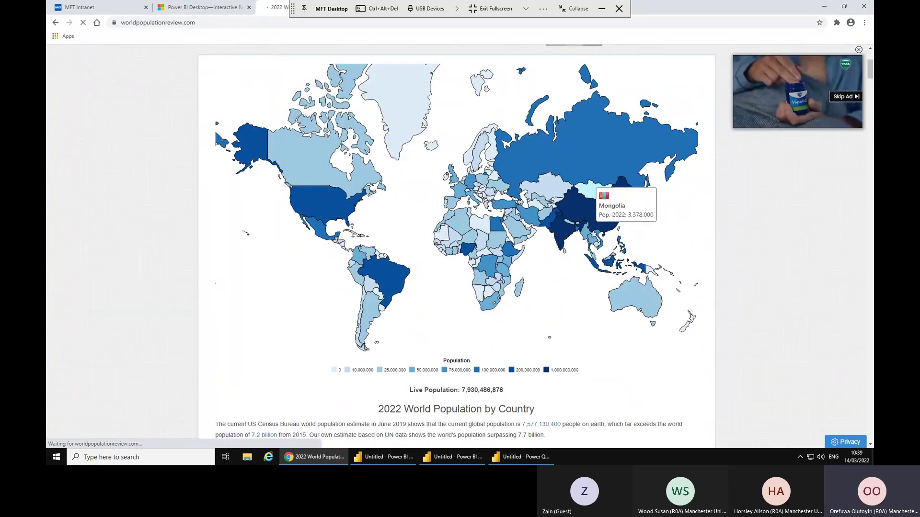
scroll(634, 122, down, 1)
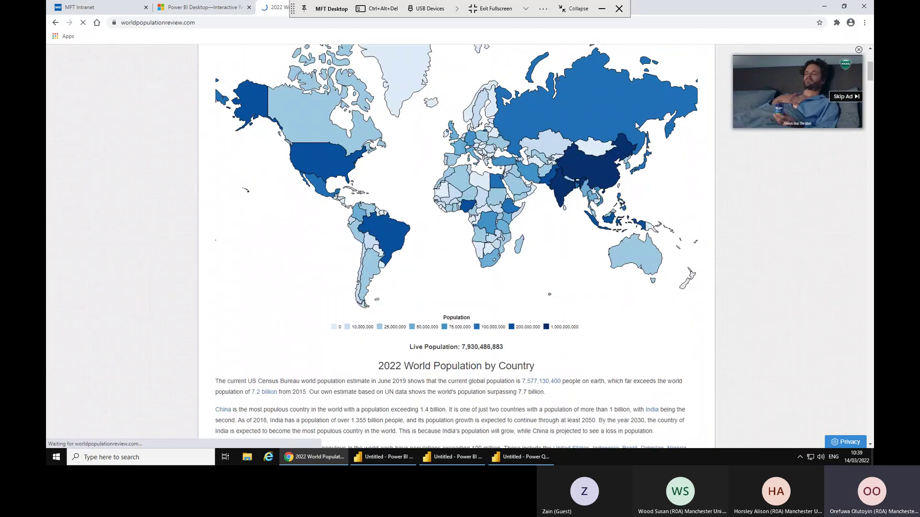
scroll(636, 125, down, 3)
scroll(636, 126, down, 2)
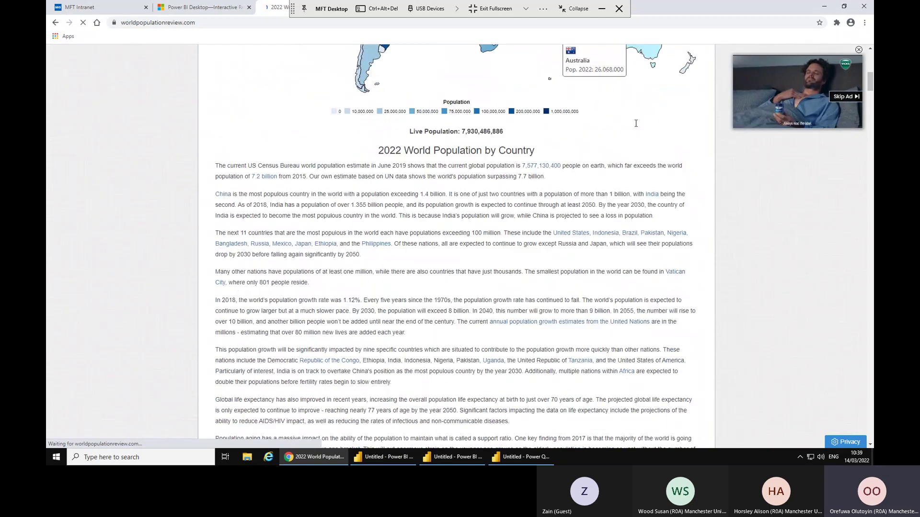
scroll(636, 124, down, 16)
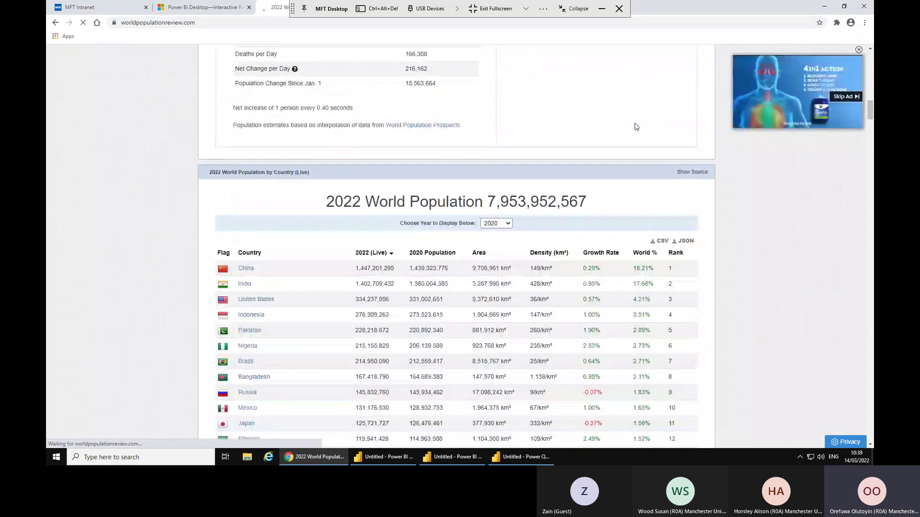
scroll(634, 130, down, 1)
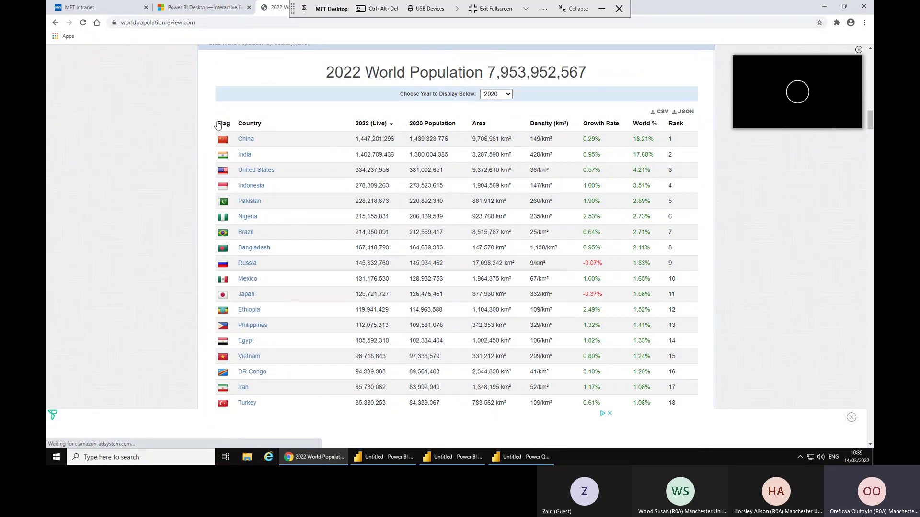
drag(216, 115, 680, 379)
right_click(598, 297)
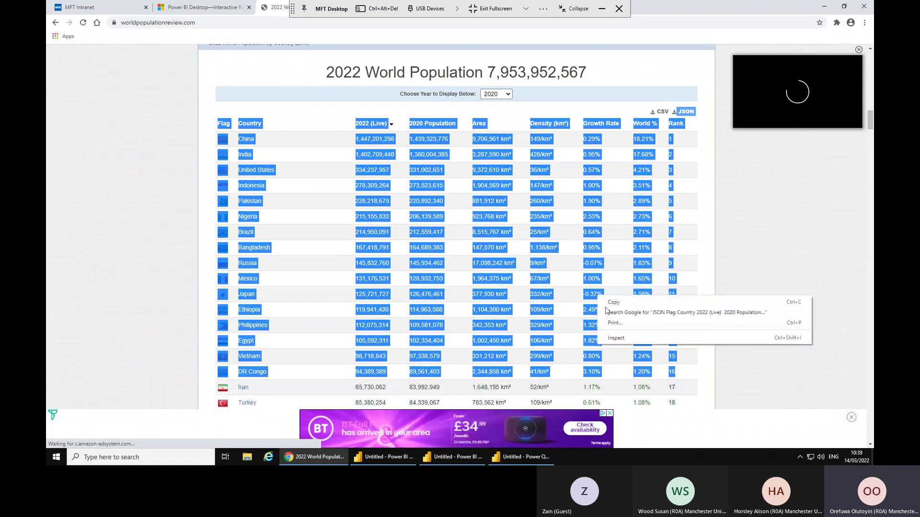
click(72, 280)
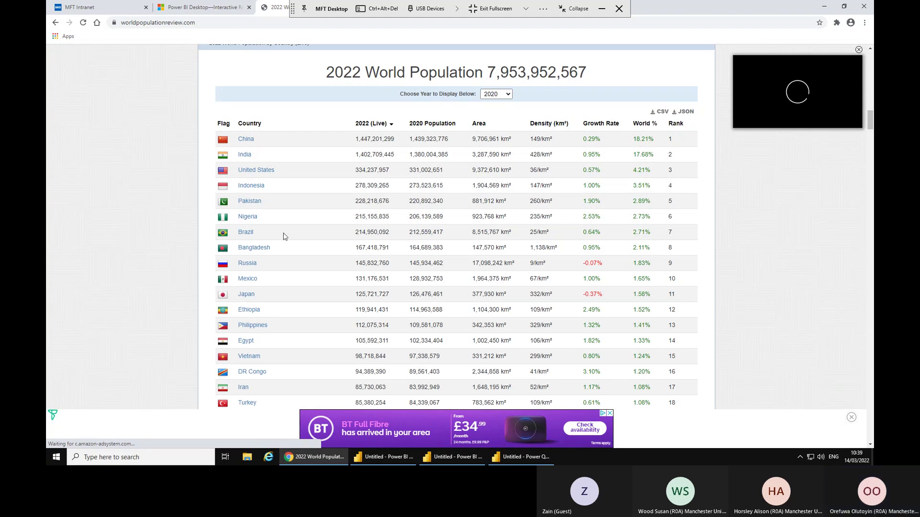
Copy the page's web address from the address bar.
drag(195, 23, 116, 23)
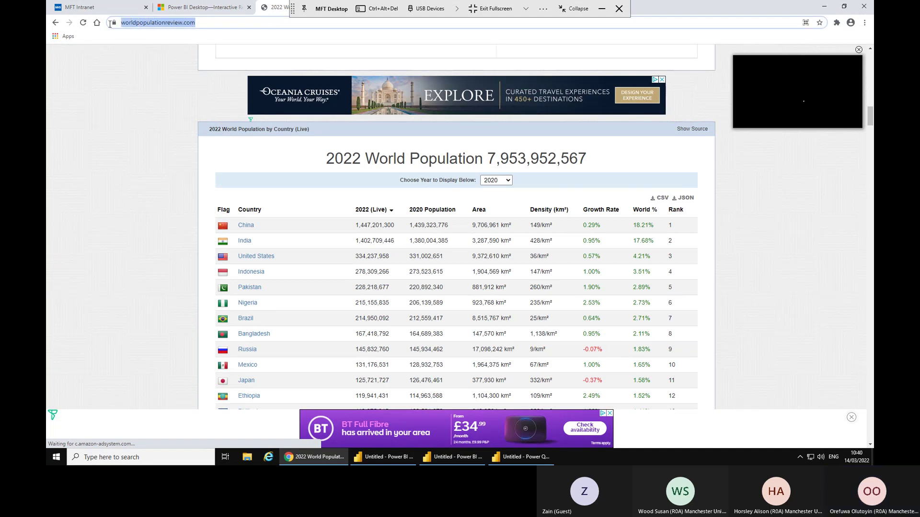
right_click(149, 25)
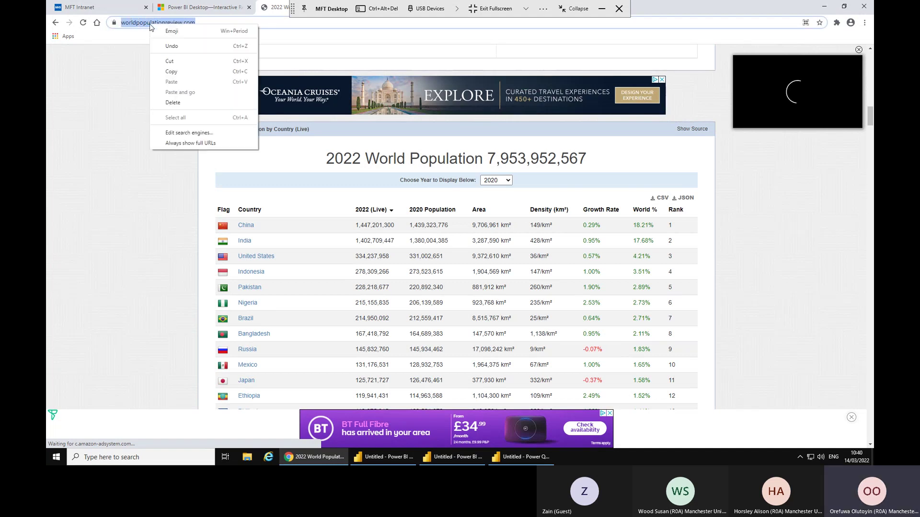
click(172, 72)
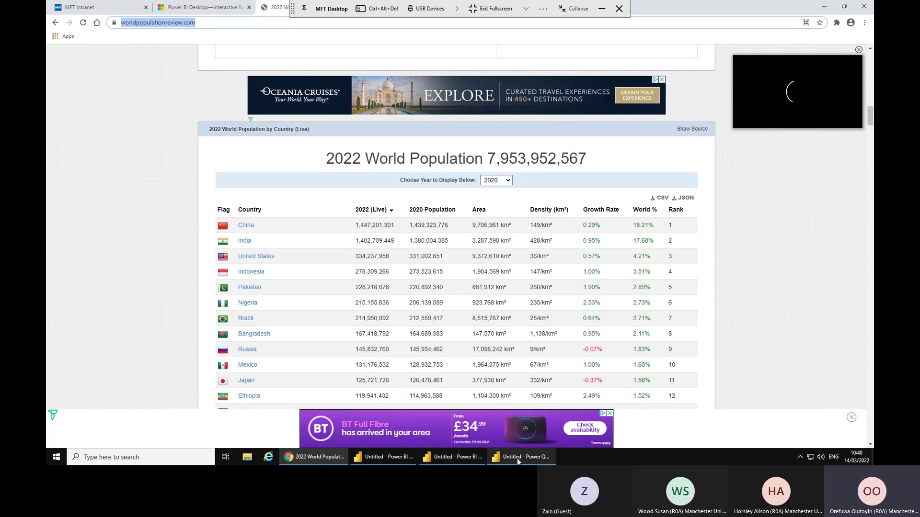
Add a Web source in Power Query Editor using the pasted worldpopulationreview.com address.
click(517, 458)
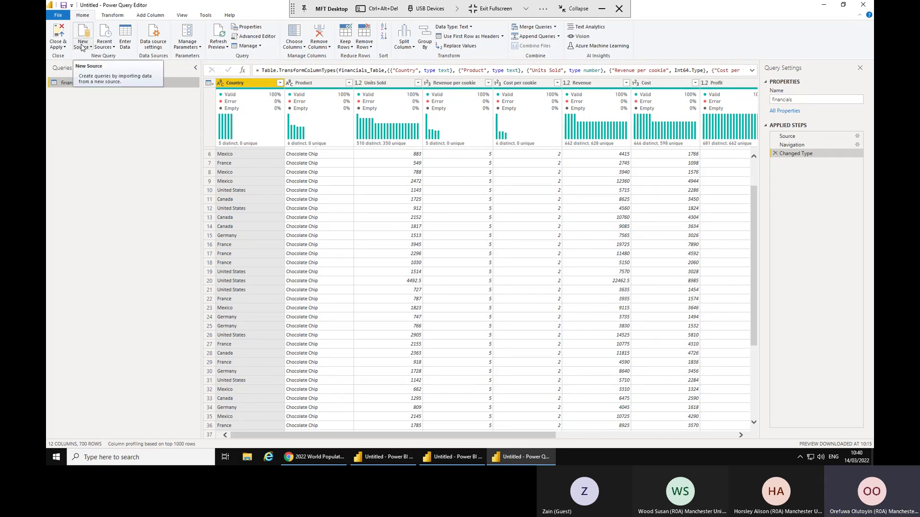
click(83, 48)
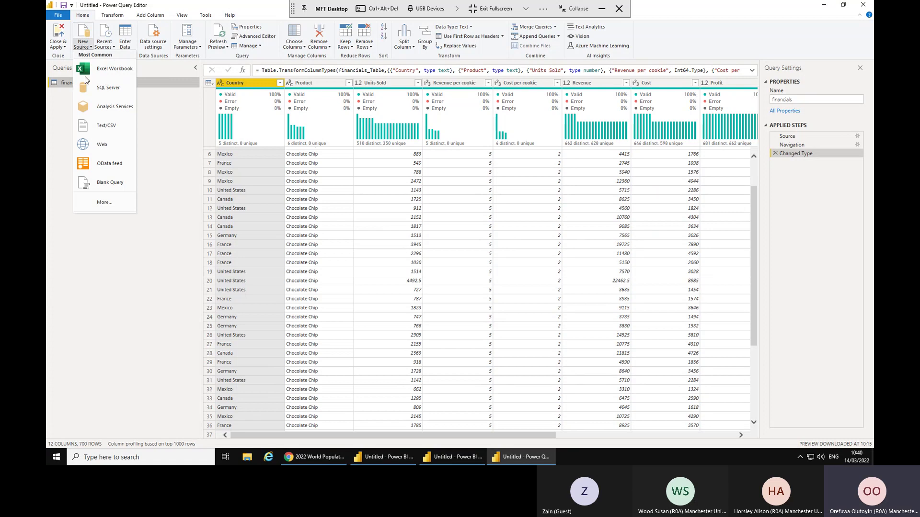
click(101, 150)
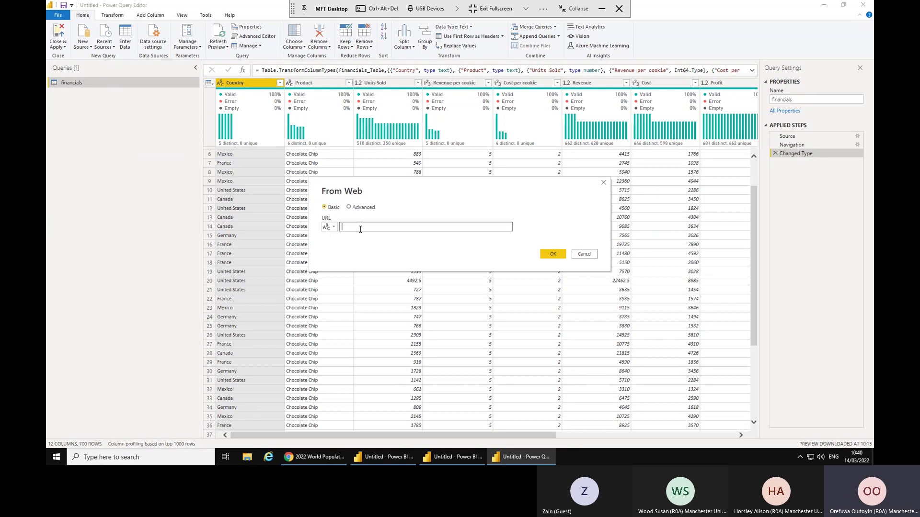
key(ctrl+v)
click(551, 255)
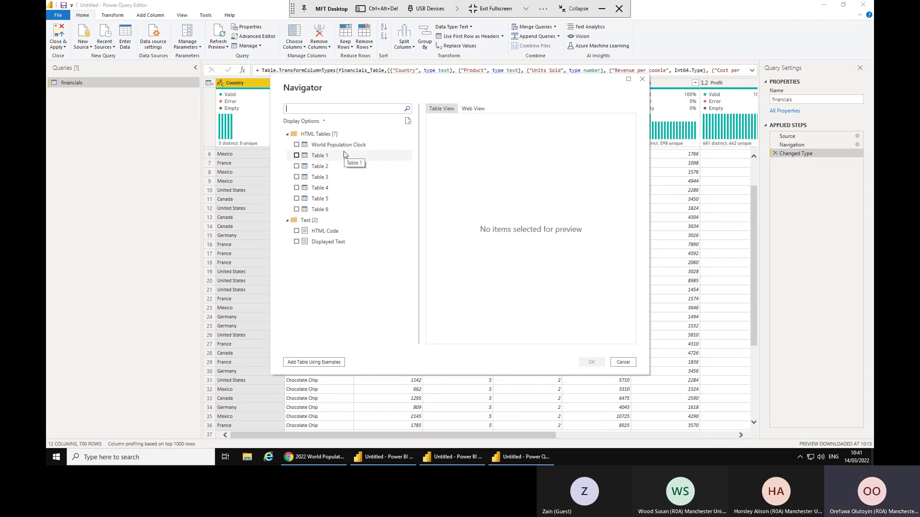
Preview the Navigator tables, tick Table 1 with country populations, and view the Chrome page.
click(343, 147)
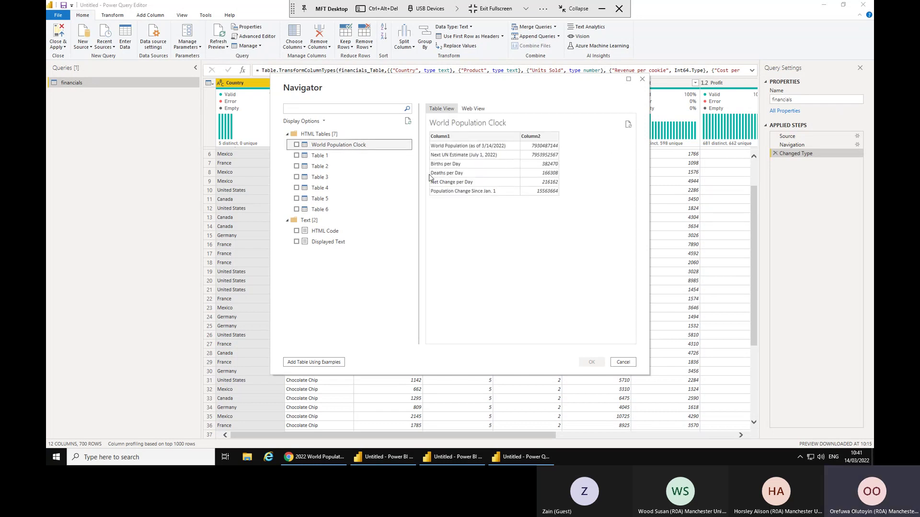
click(324, 157)
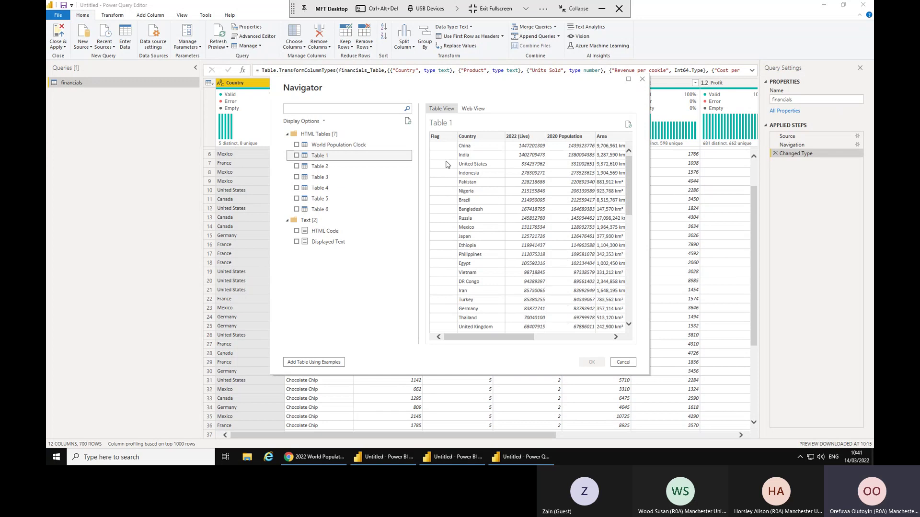
click(317, 168)
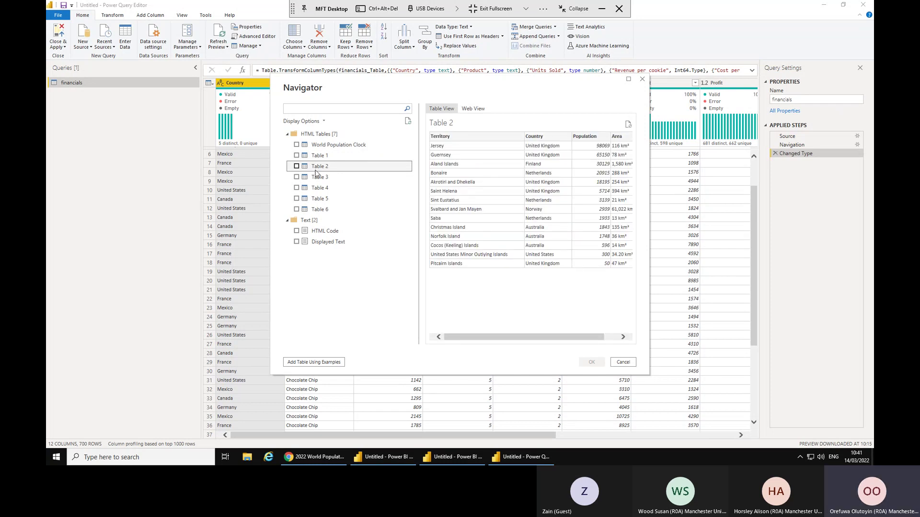
click(319, 181)
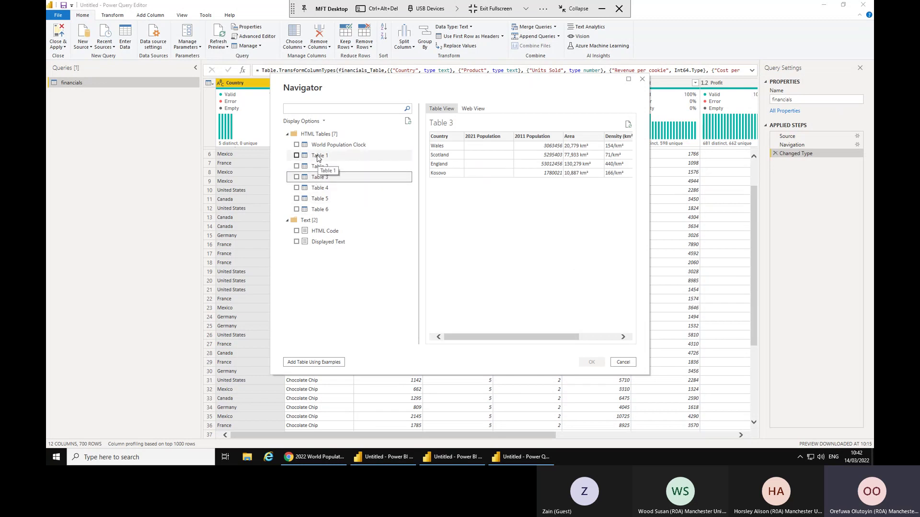
click(318, 157)
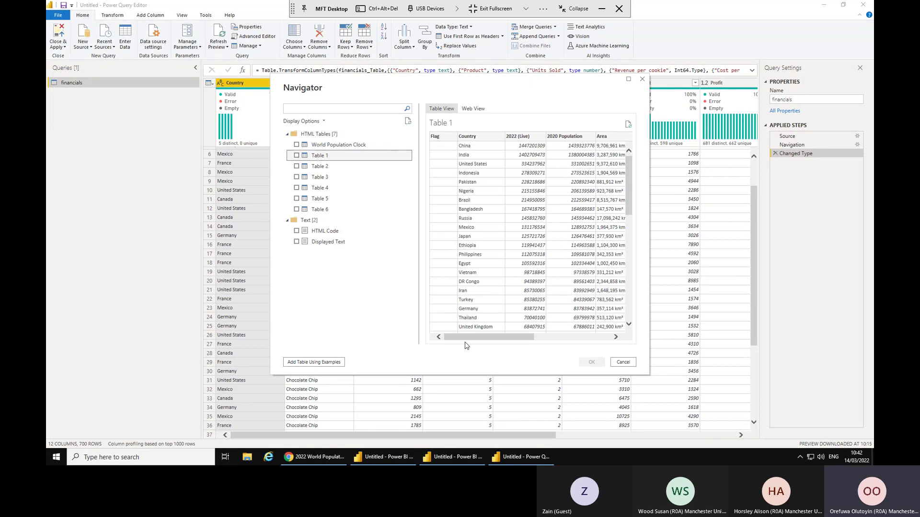
drag(469, 341, 419, 353)
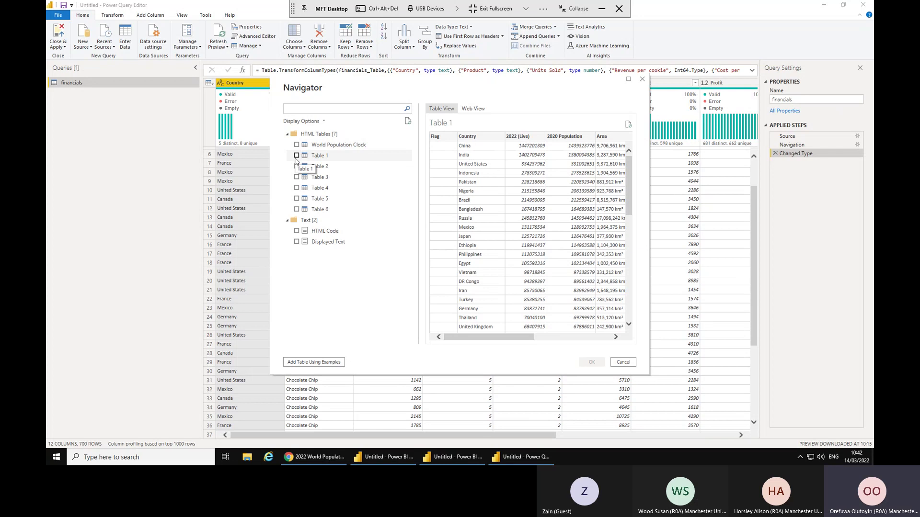
click(296, 156)
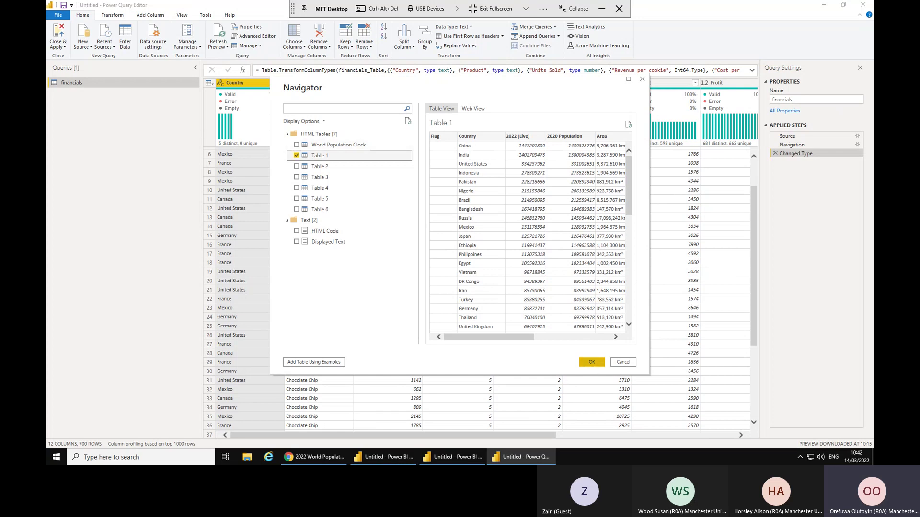
key(alt+Tab)
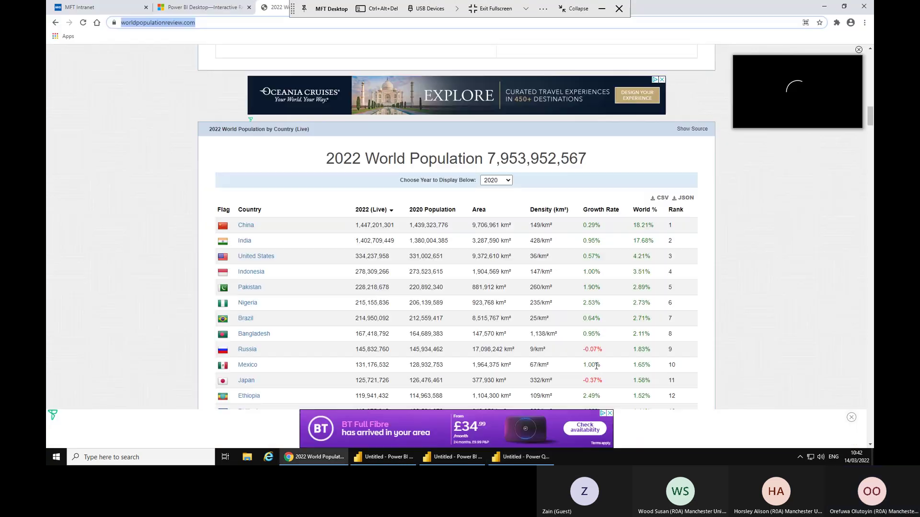
Rename the Table 1 query to Population in the Queries pane and properties.
key(alt+Tab)
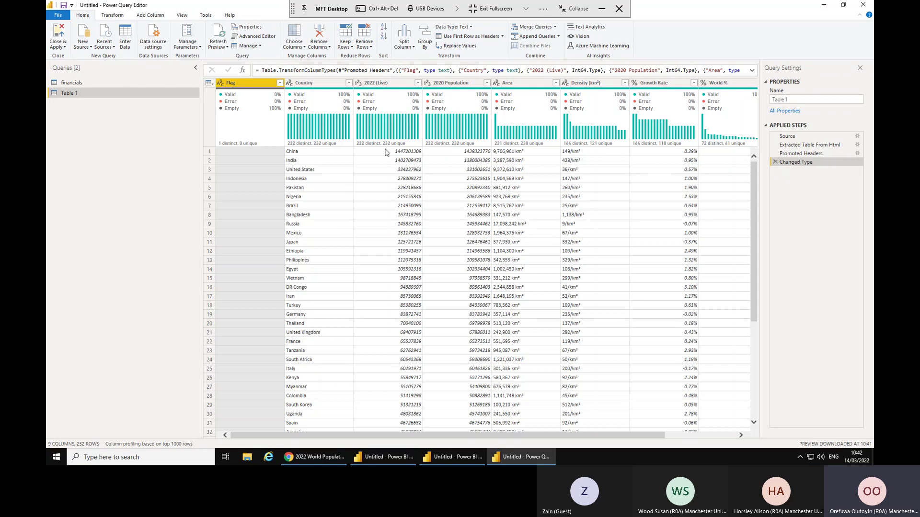
double_click(74, 95)
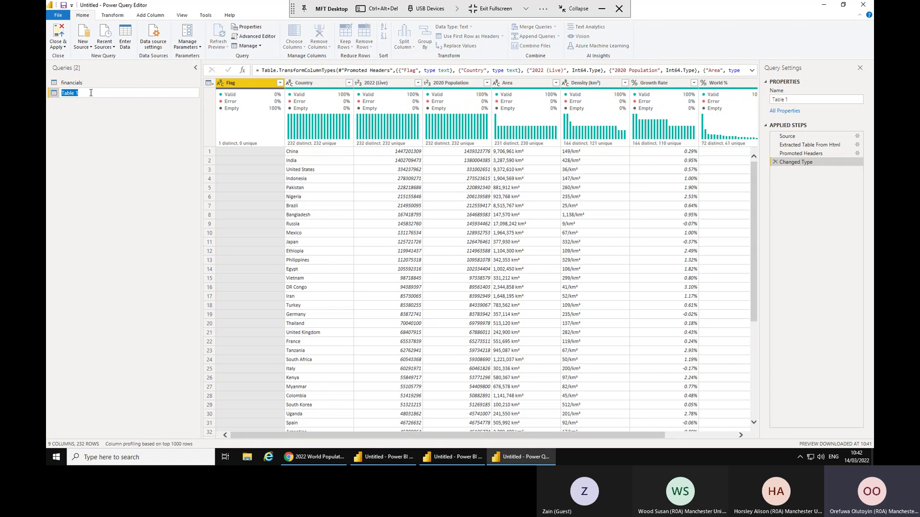
text(Population)
key(Return)
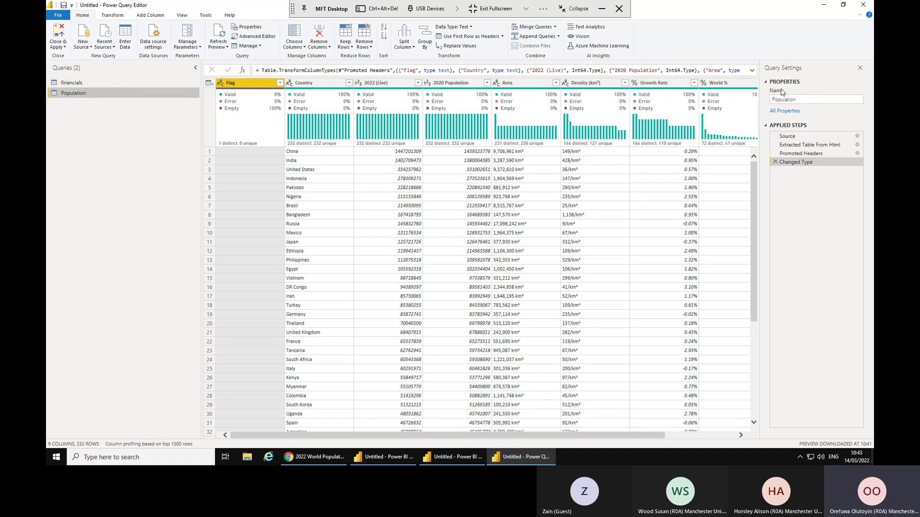
click(803, 100)
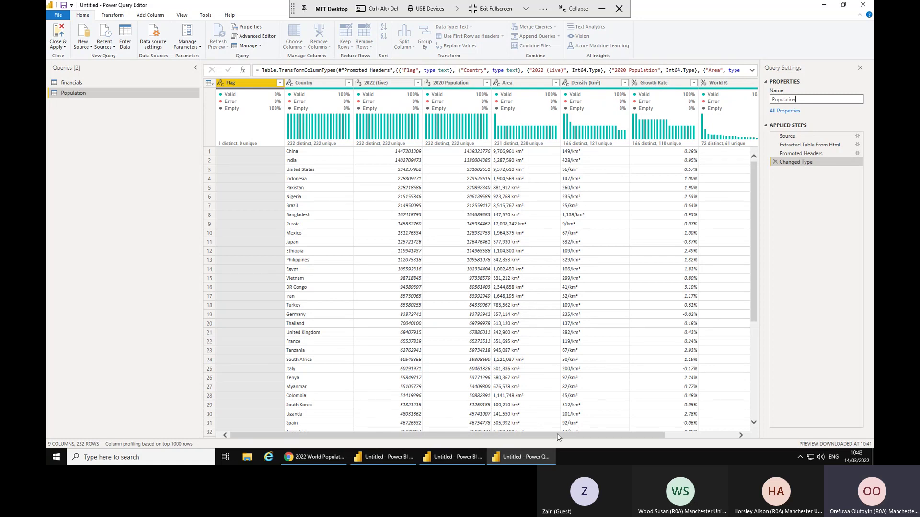
click(698, 439)
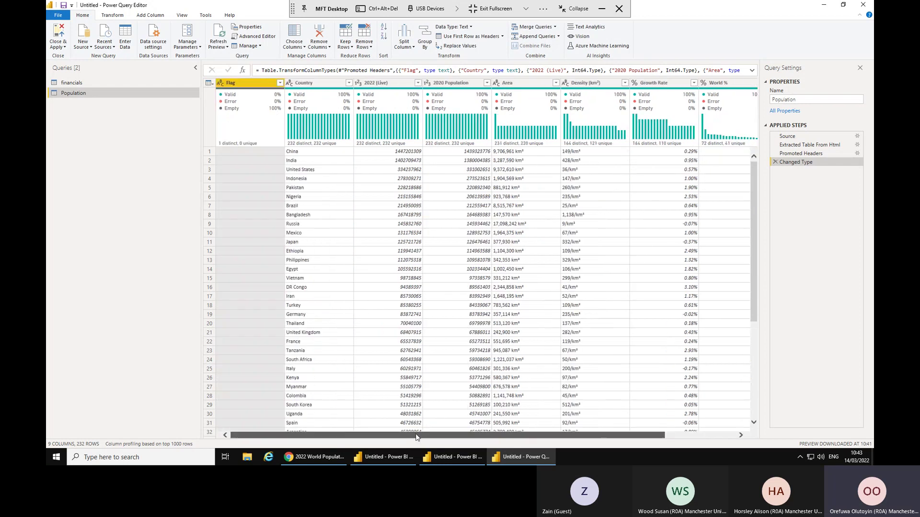
Delete the Flag column and keep only Country and 2022 (Live) with Remove Other Columns.
right_click(246, 86)
click(271, 101)
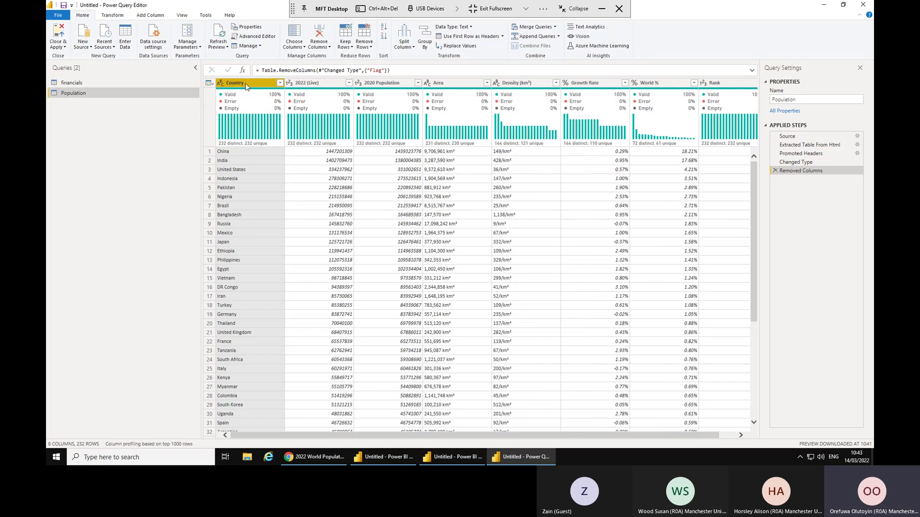
ctrl+click(305, 85)
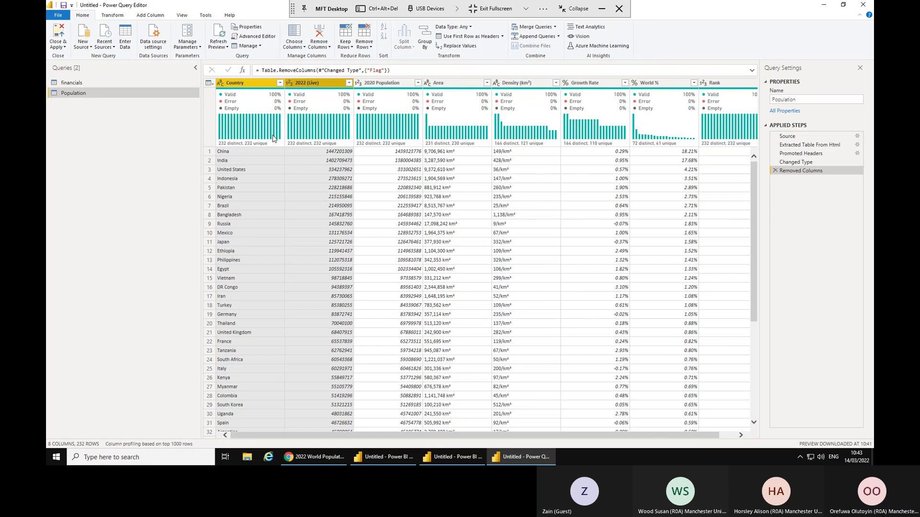
mouse_move(275, 142)
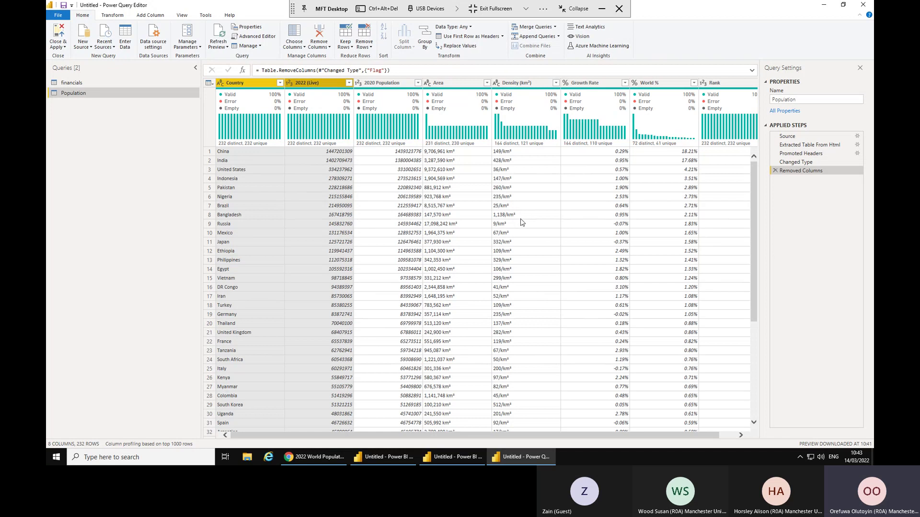
right_click(308, 85)
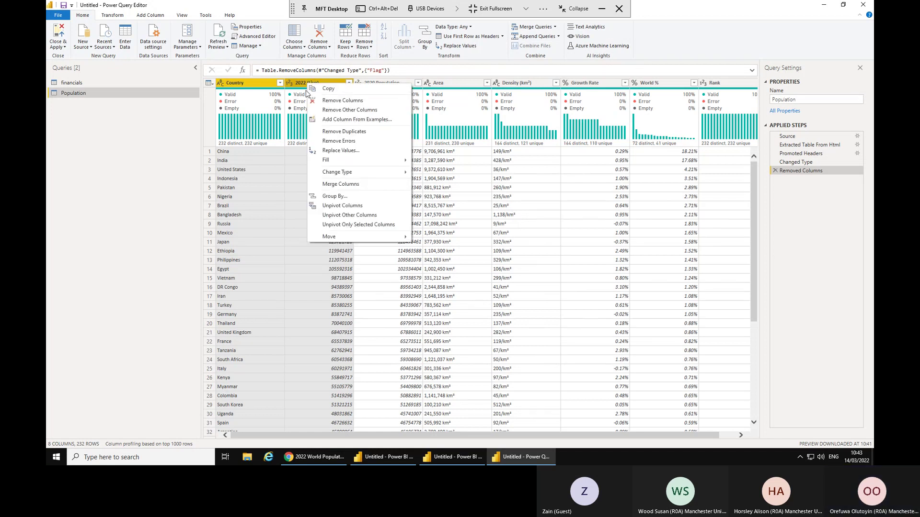
click(333, 111)
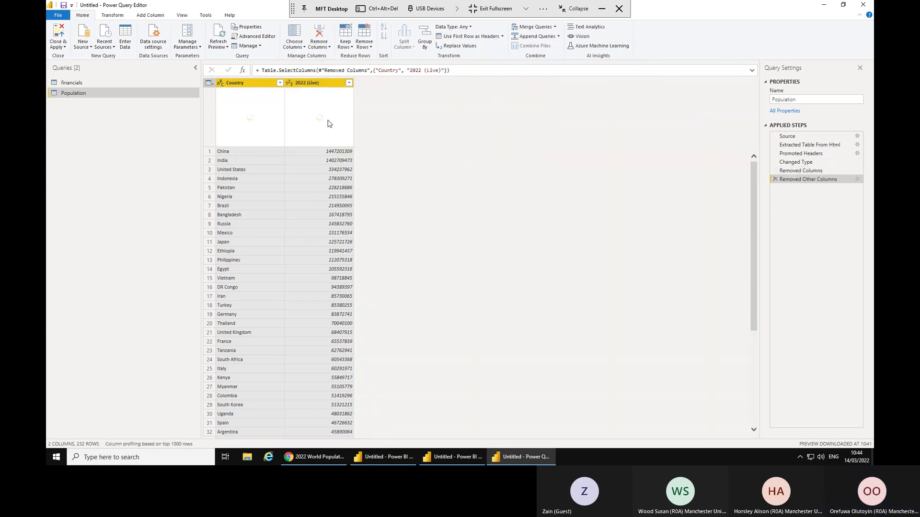
mouse_move(327, 128)
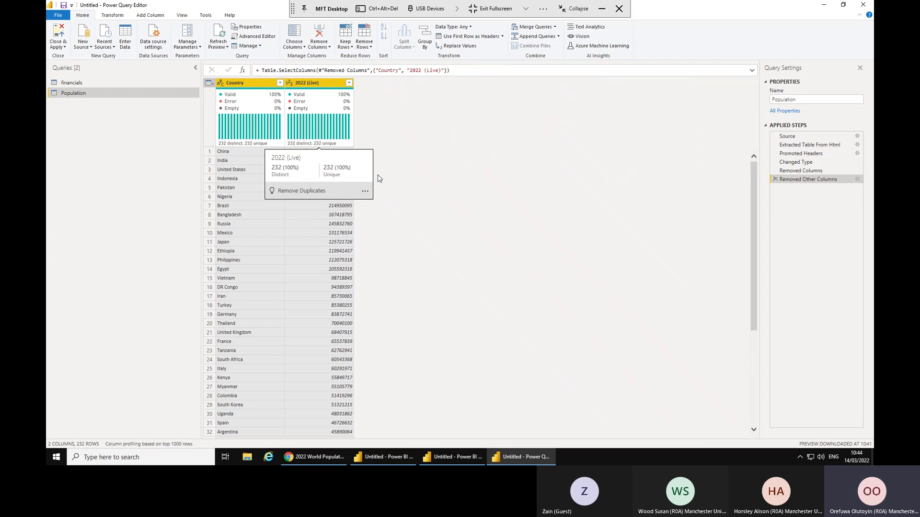
click(796, 171)
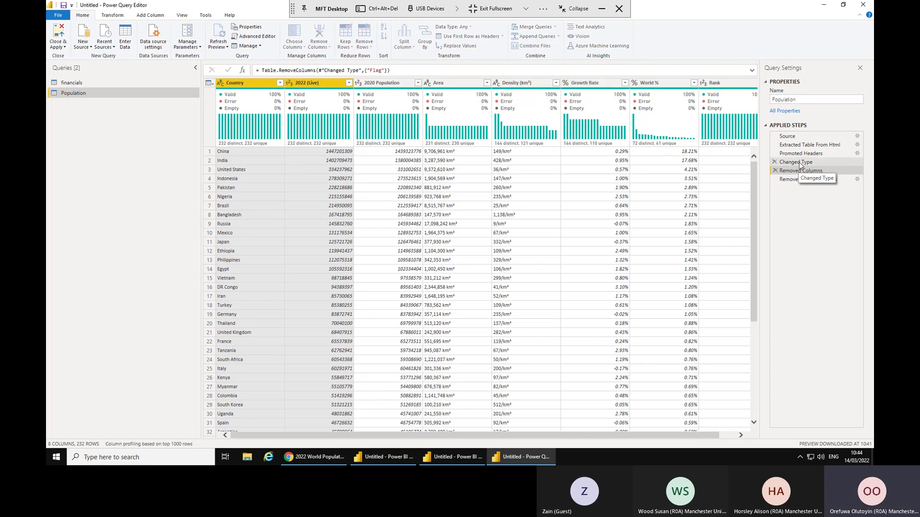
Preview the Population data at the type-change and promoted-headers steps, then return to Removed Other Columns.
click(798, 163)
click(802, 154)
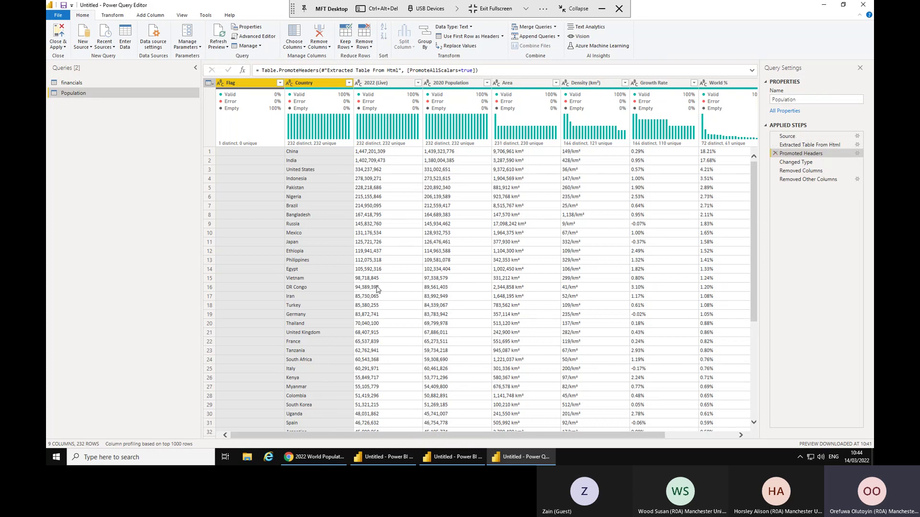
click(796, 181)
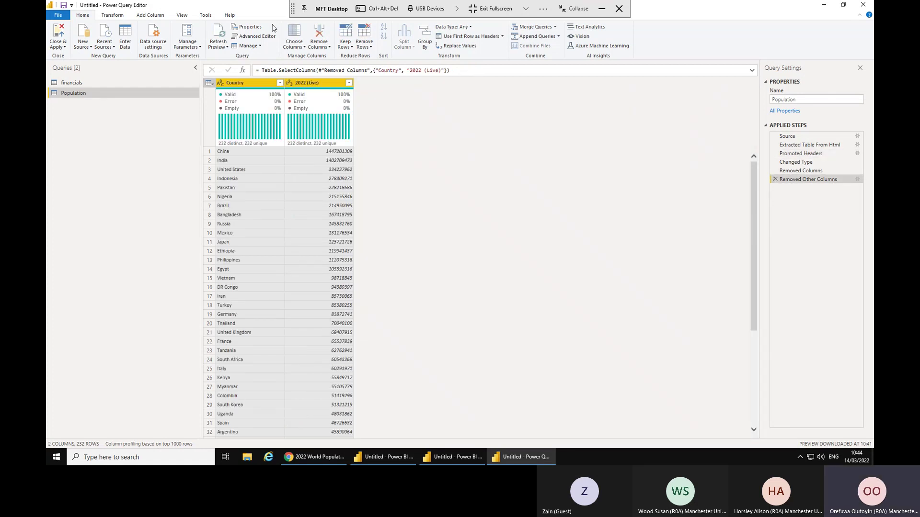
Turn off the Column profile, Column distribution and Column quality previews.
click(183, 15)
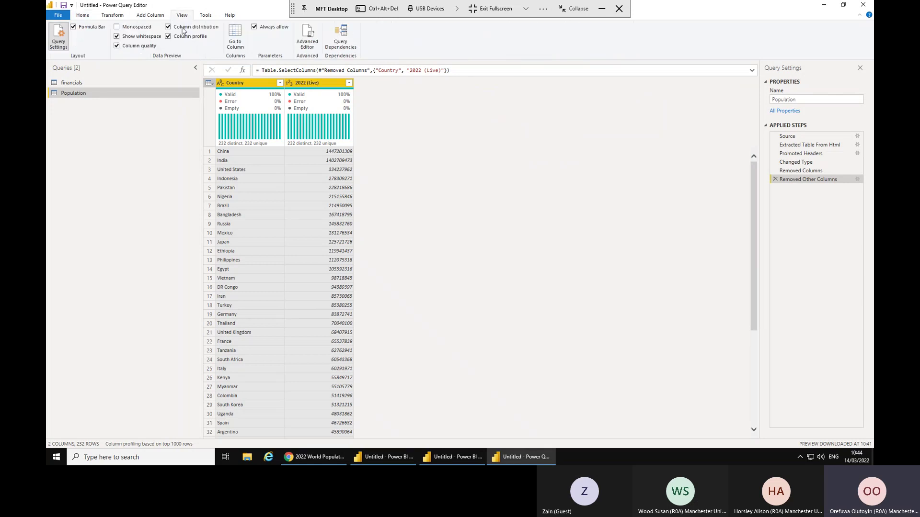
click(168, 37)
click(168, 27)
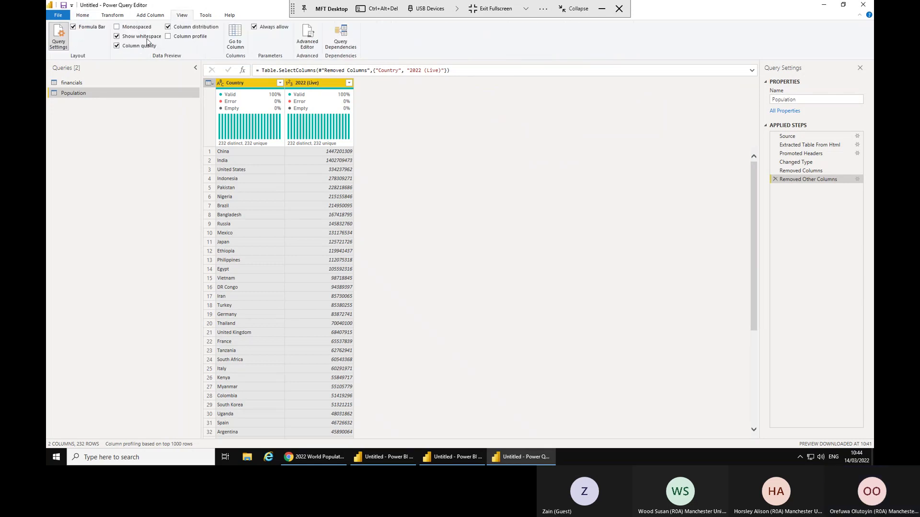
click(126, 46)
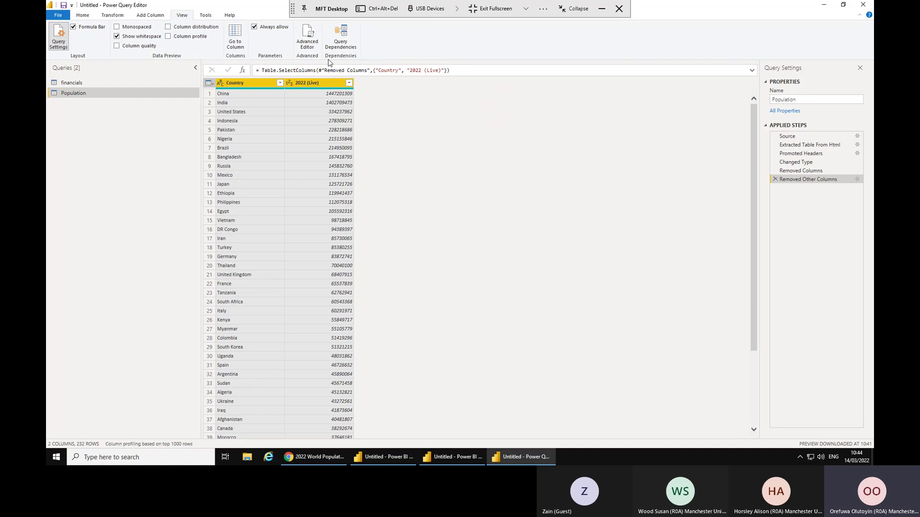
Open the data type choices for the Country and 2022 (Live) columns.
click(220, 83)
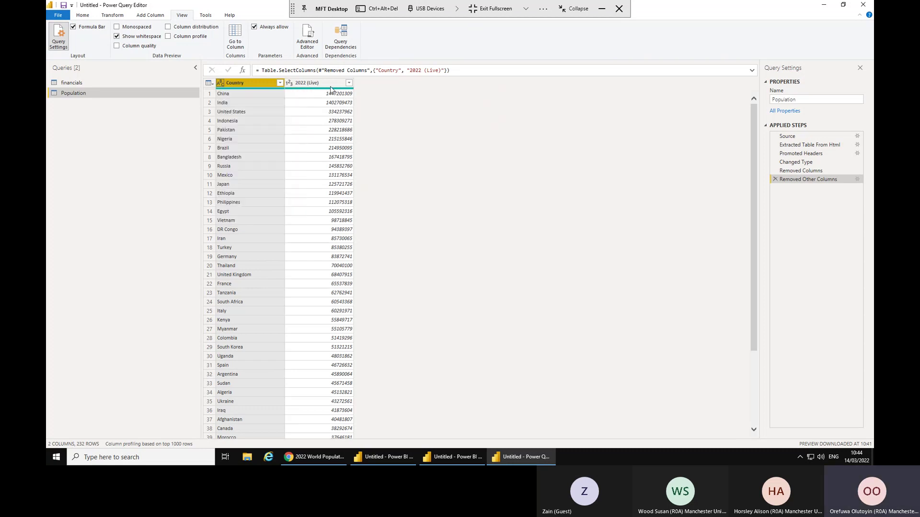
click(310, 82)
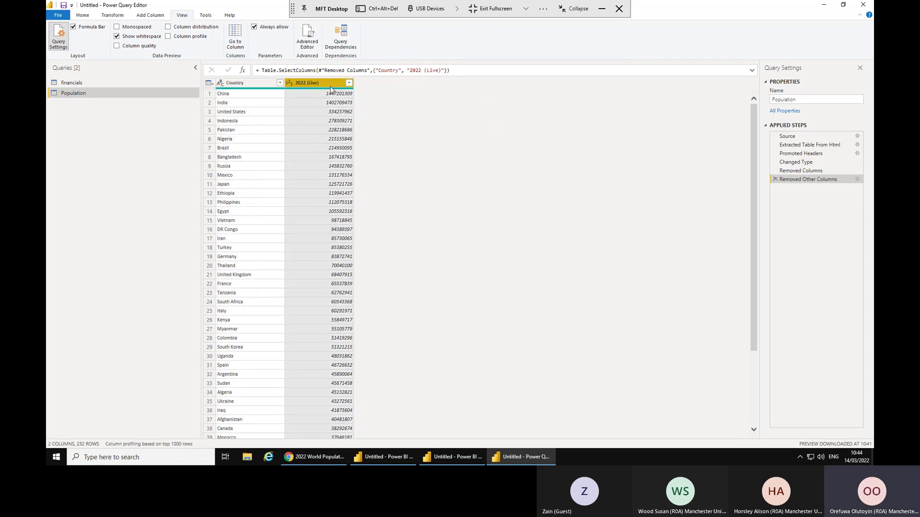
click(289, 85)
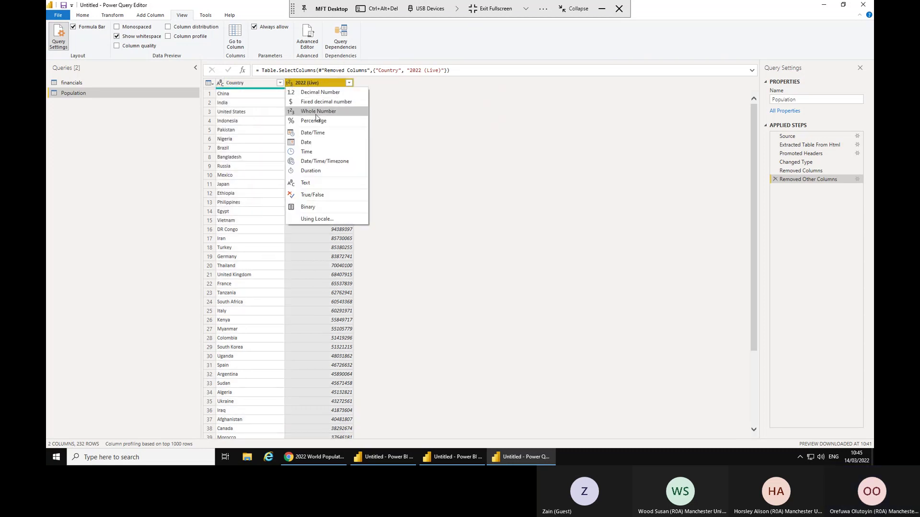
Look over the 2022 (Live) column's Transform > Round options without changing the column.
click(424, 146)
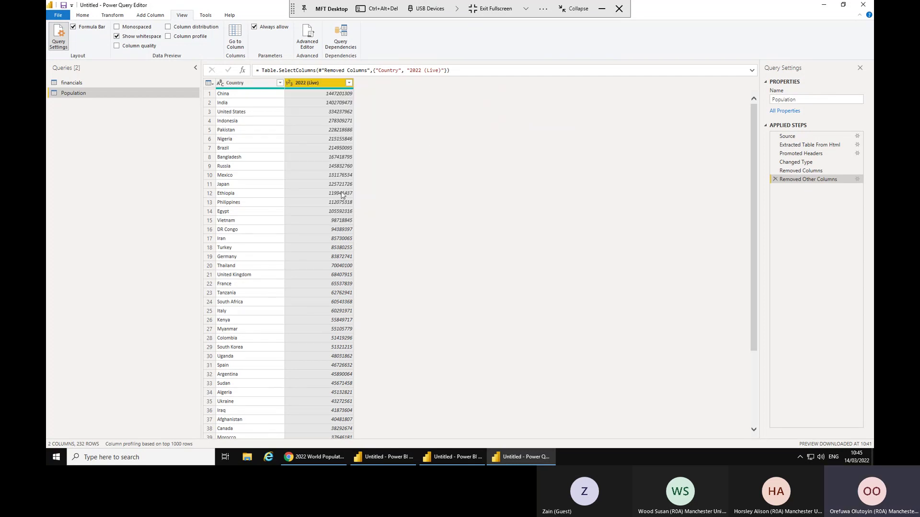
right_click(305, 84)
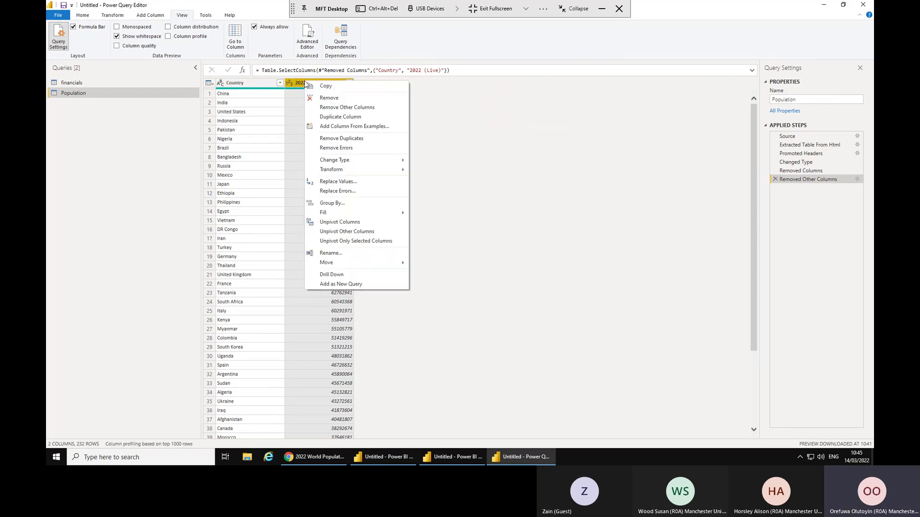
mouse_move(350, 176)
mouse_move(385, 171)
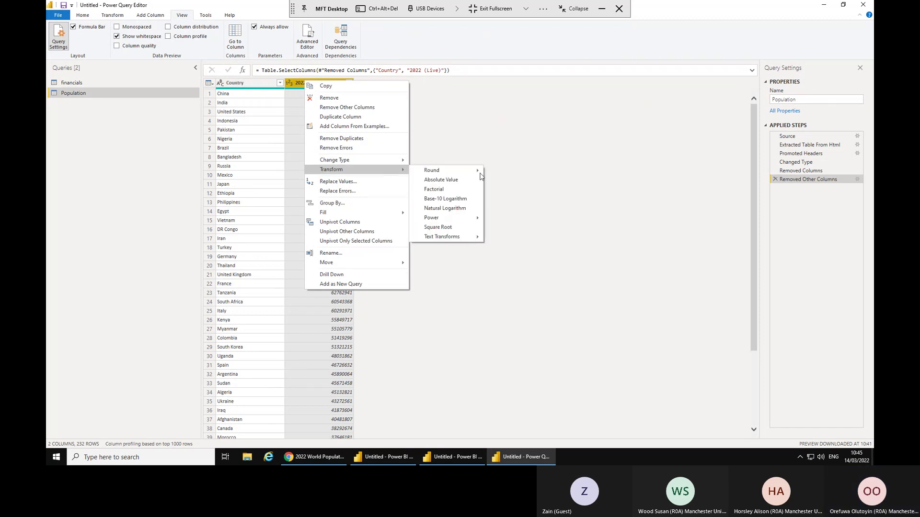
mouse_move(479, 173)
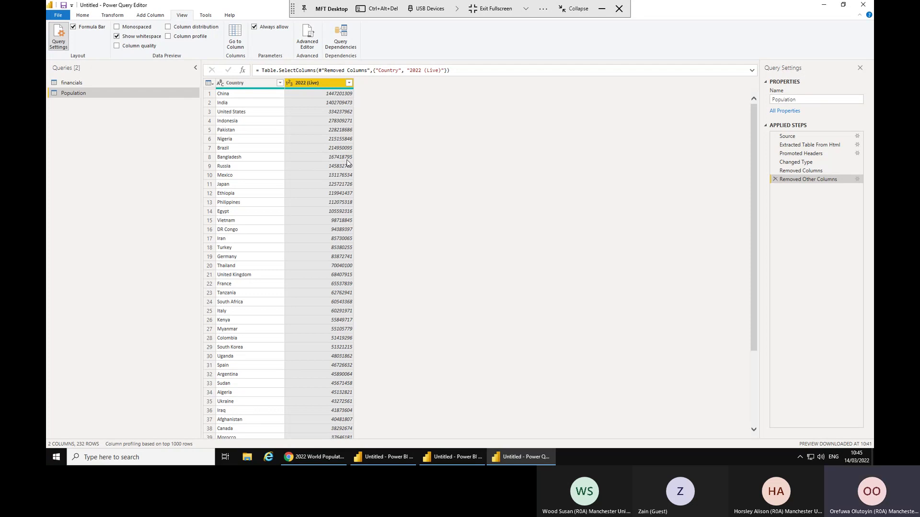
Check the financials Country column options and filter without changes, then show the Population table.
click(71, 84)
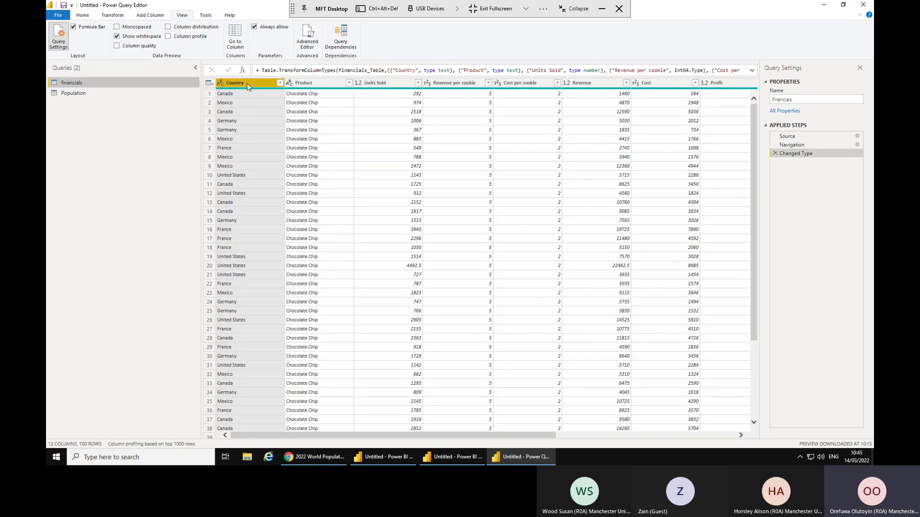
right_click(247, 86)
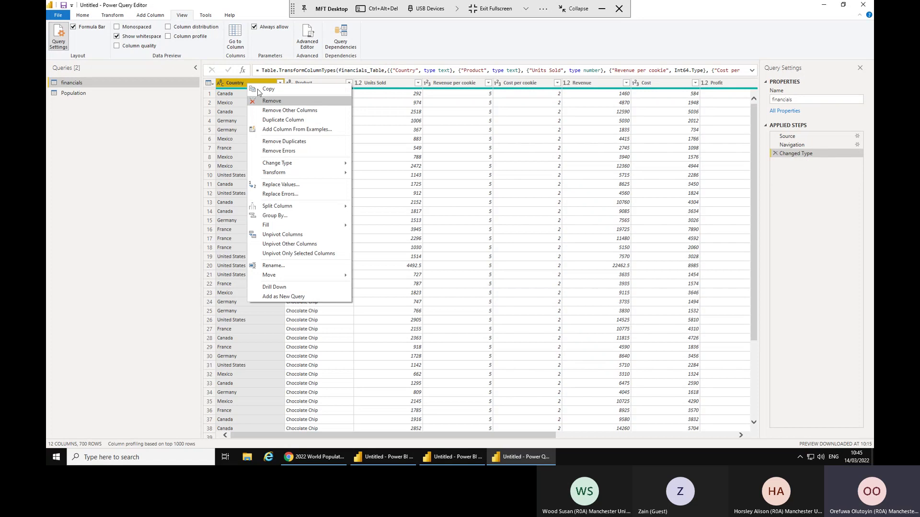
click(243, 111)
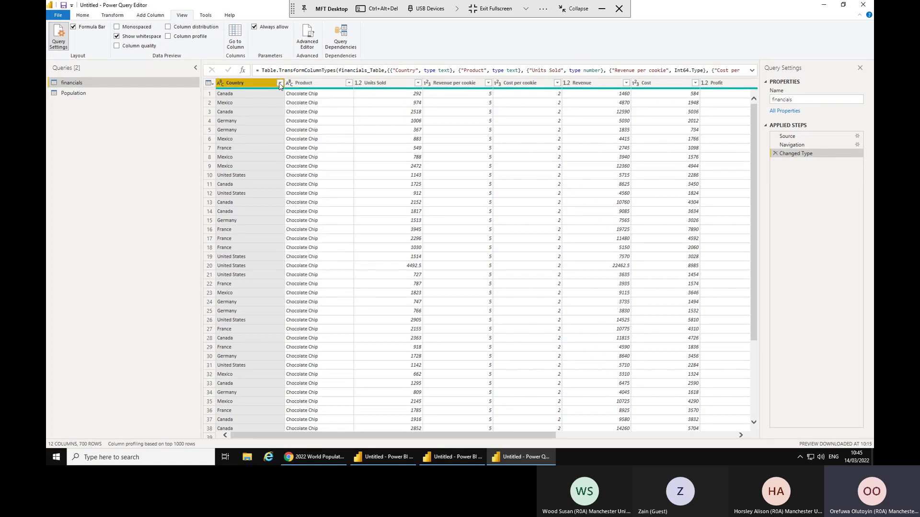
click(280, 84)
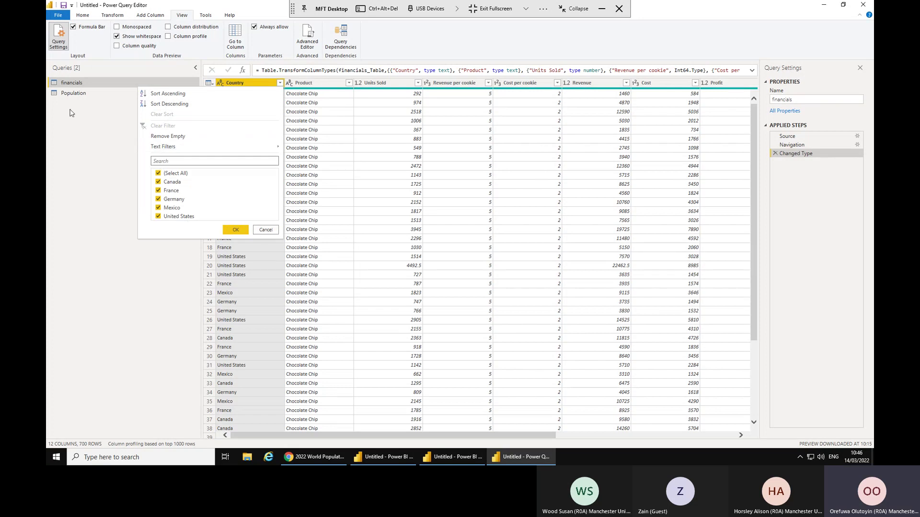
click(265, 230)
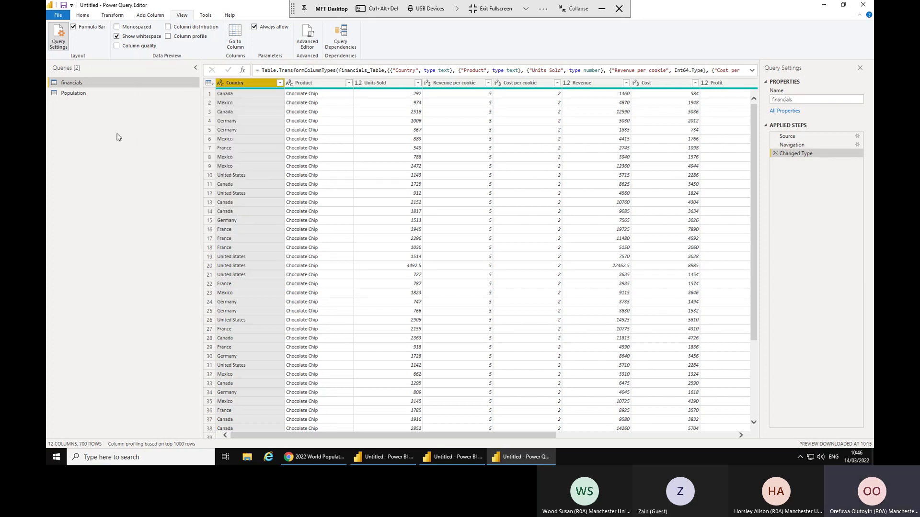
click(70, 96)
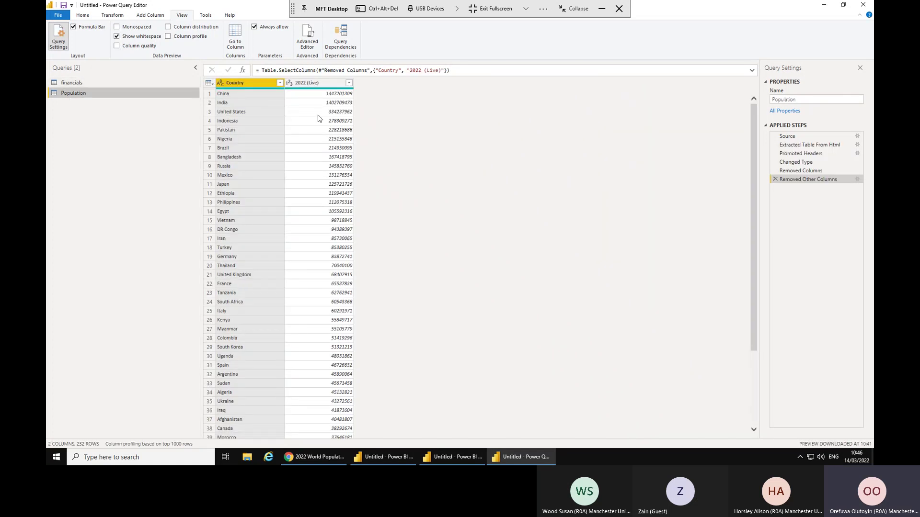
Filter the Population Country column to Canada alone, then add France.
click(281, 84)
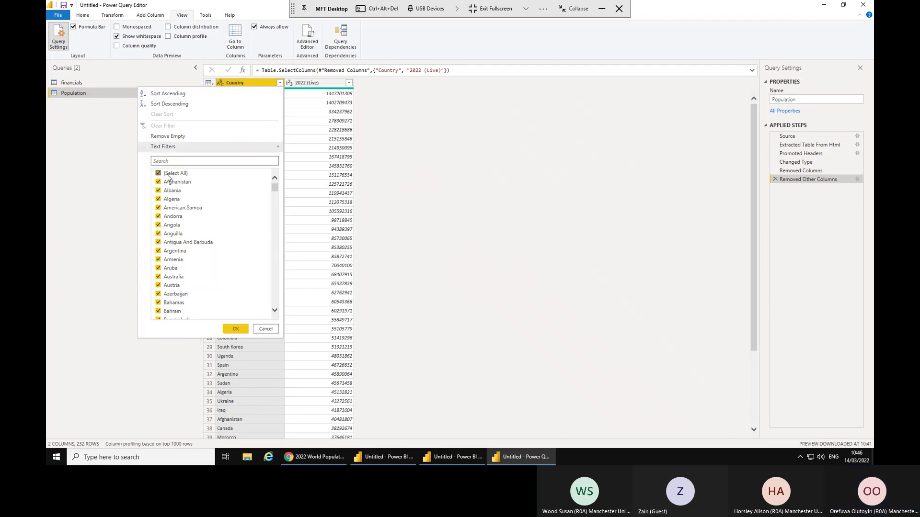
click(168, 174)
click(171, 161)
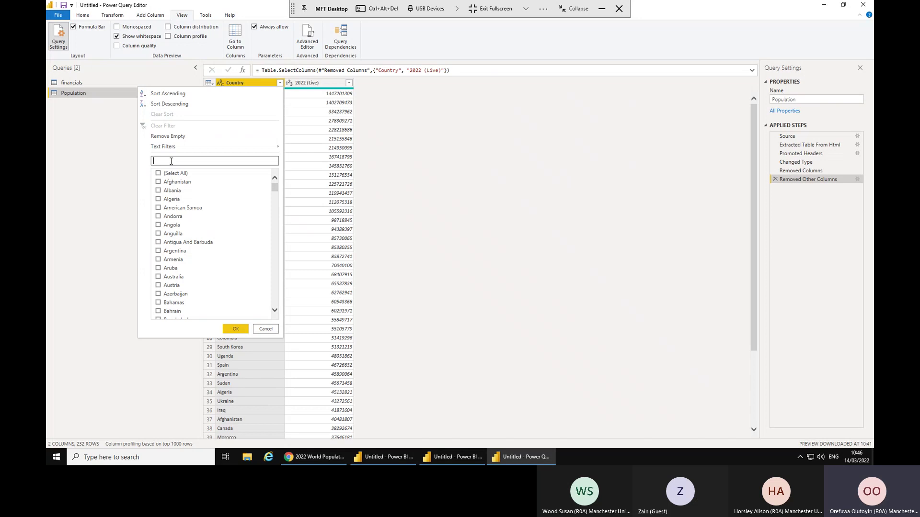
text(Cana)
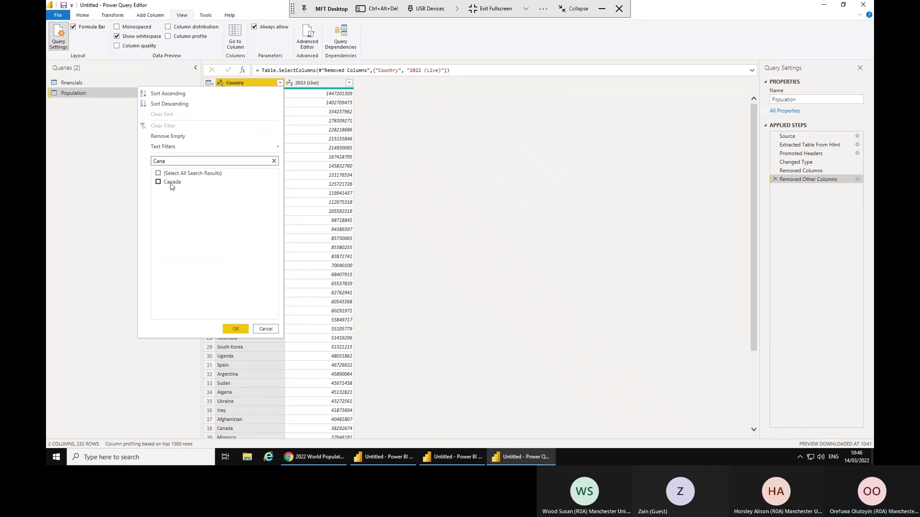
click(172, 182)
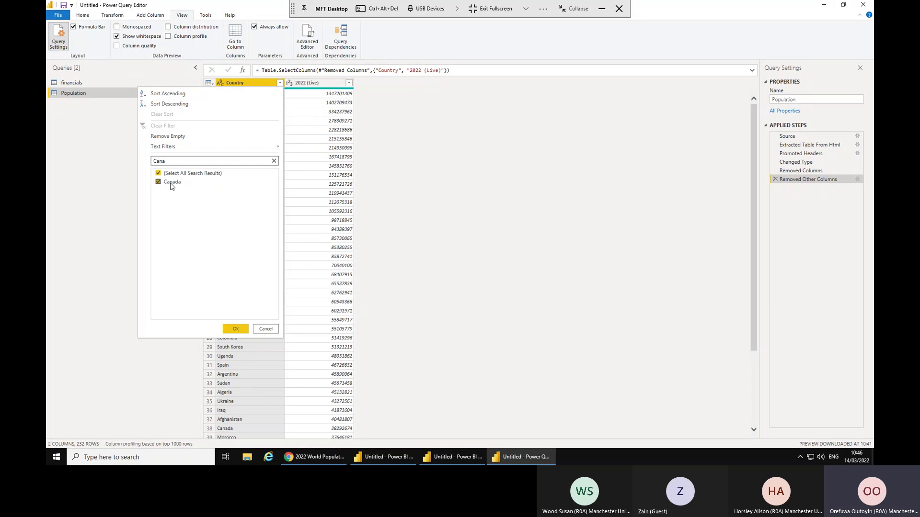
click(235, 329)
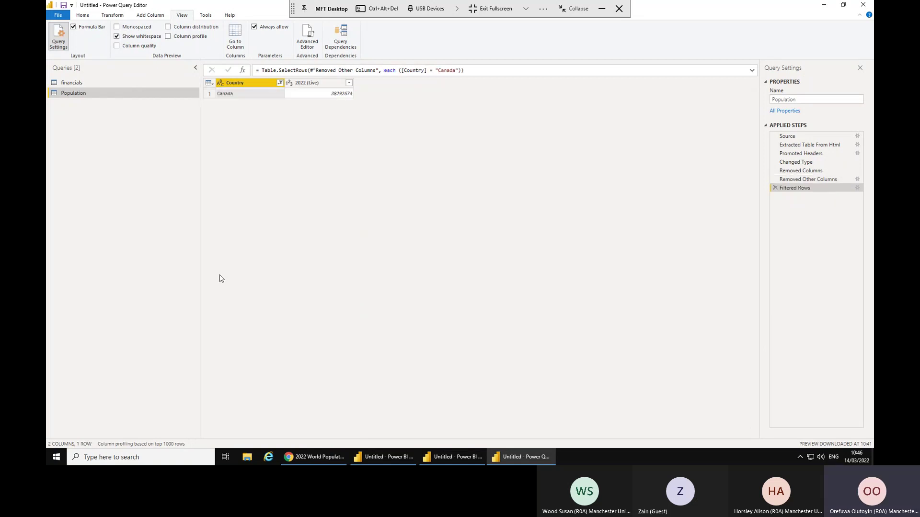
click(281, 83)
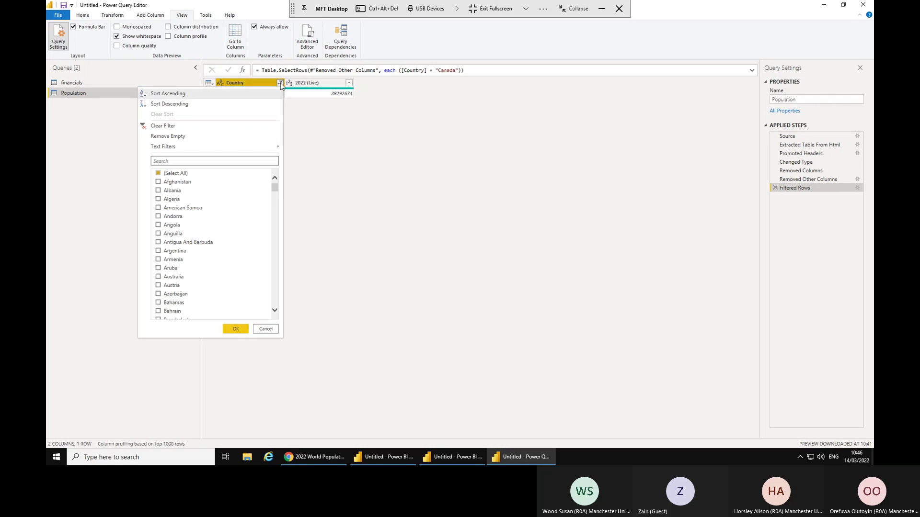
click(198, 160)
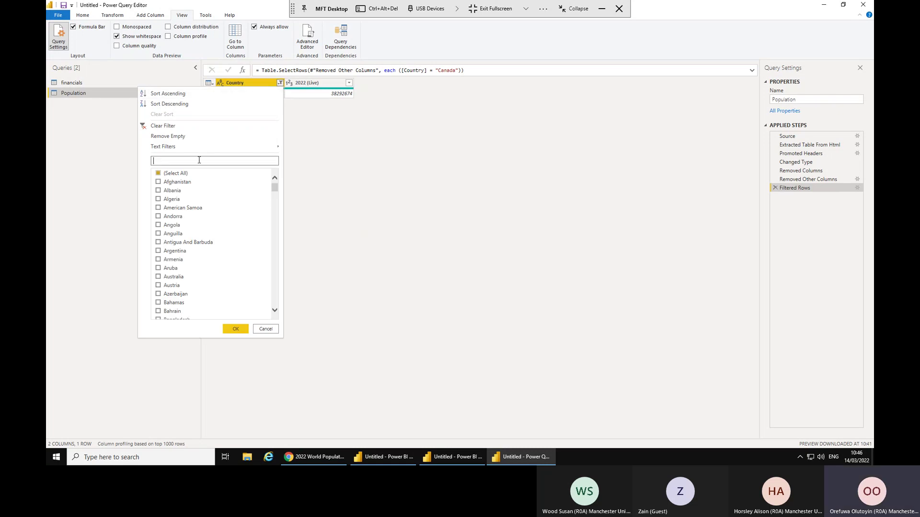
text(fra)
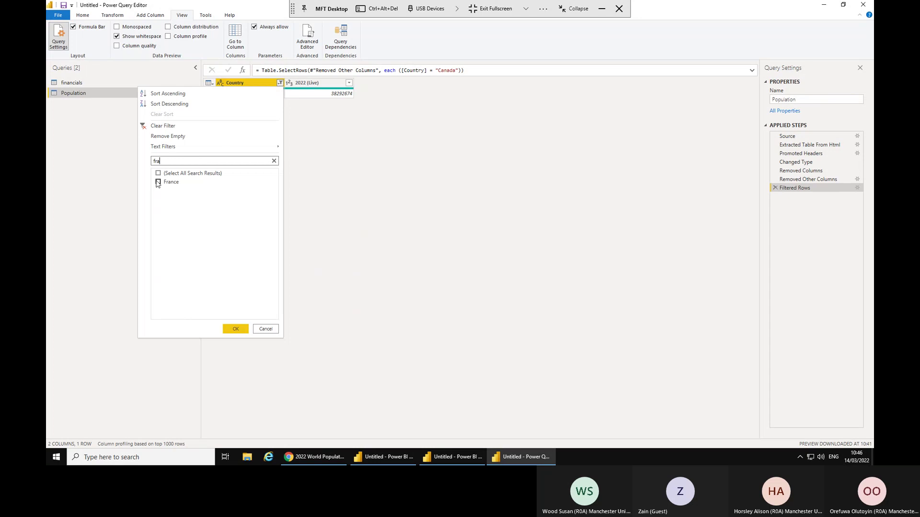
click(158, 183)
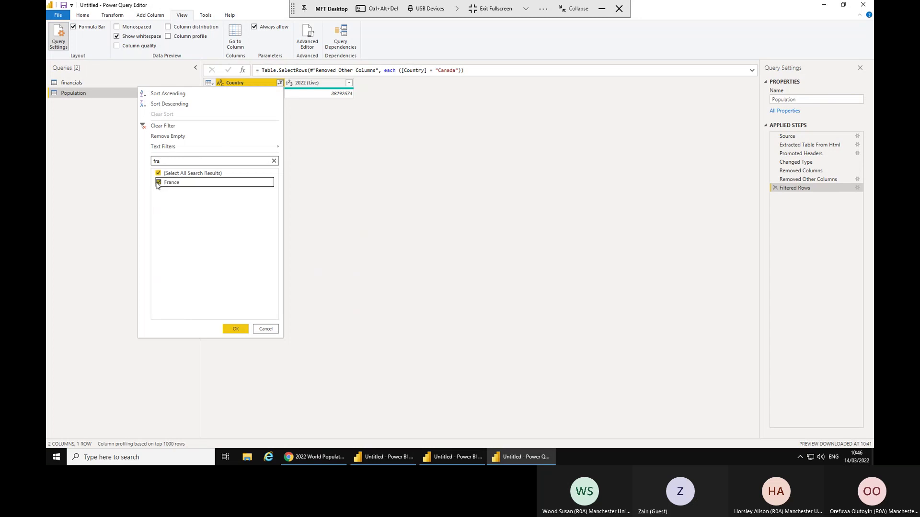
click(239, 333)
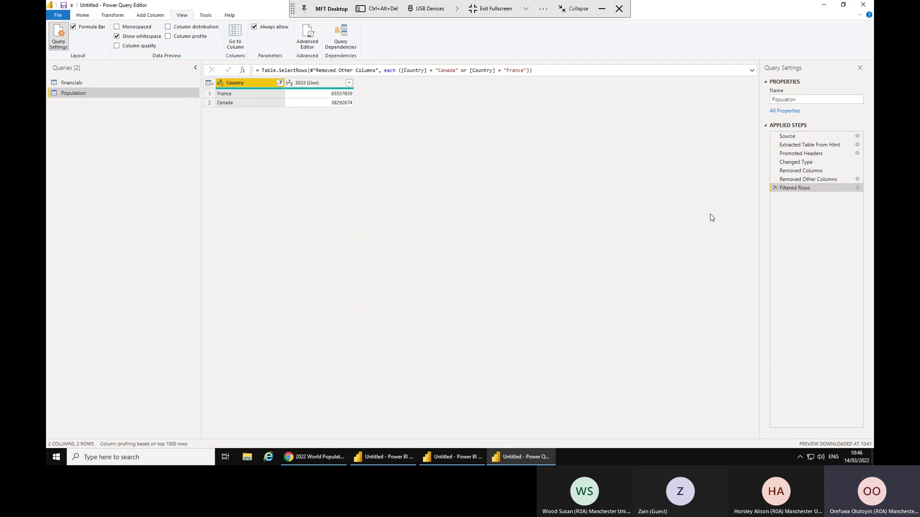
Add United States to the Country filter, found by searching 'Unit'.
click(279, 83)
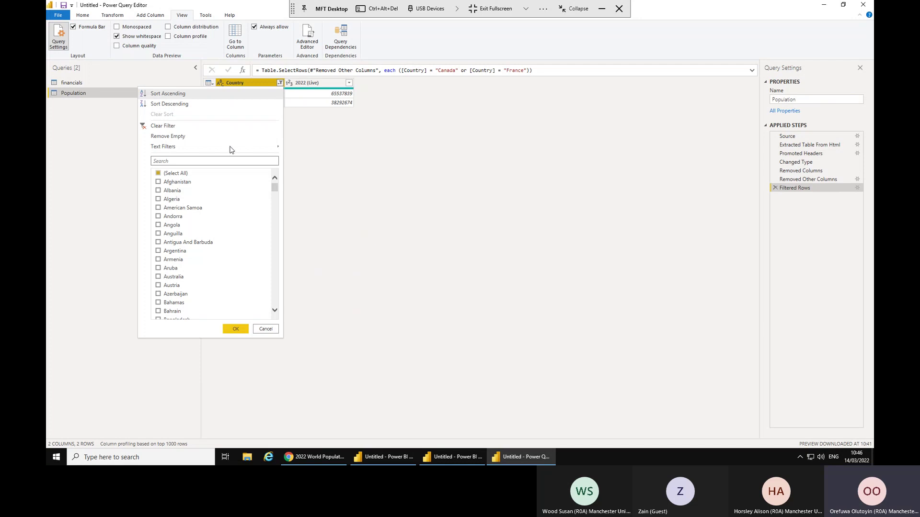
click(220, 161)
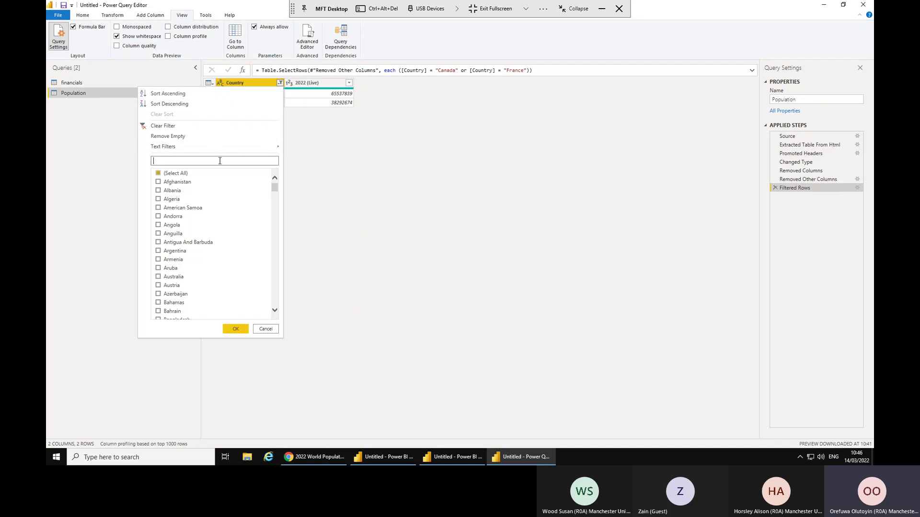
text(Unit)
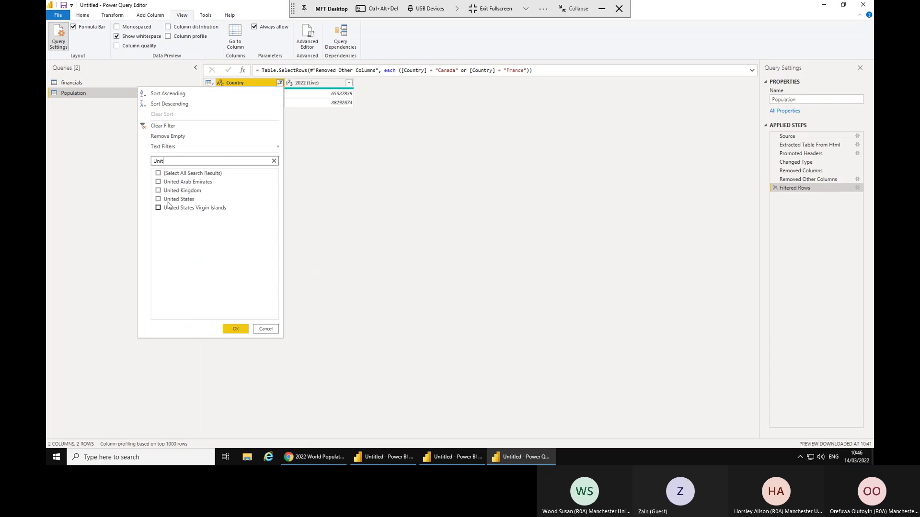
click(168, 201)
click(235, 331)
Add Mexico to the Country filter, found by searching 'Mexic'.
click(278, 83)
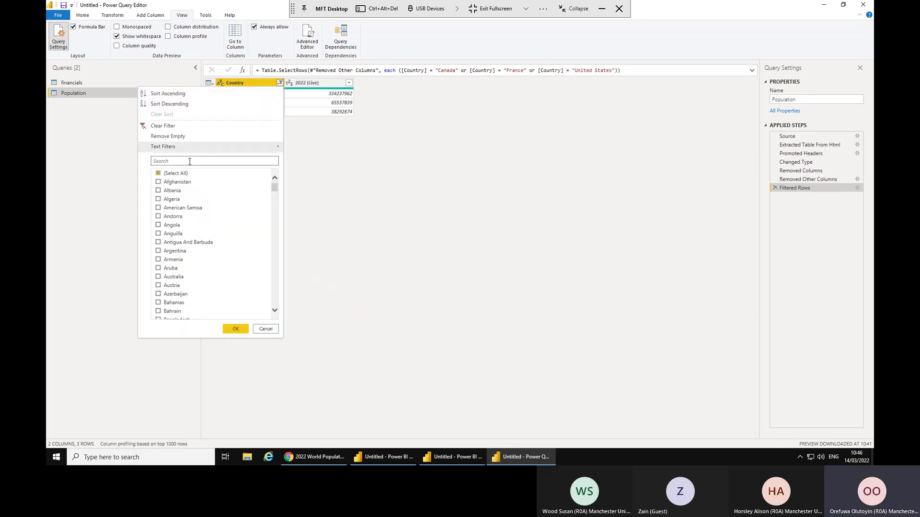
click(190, 161)
text(M)
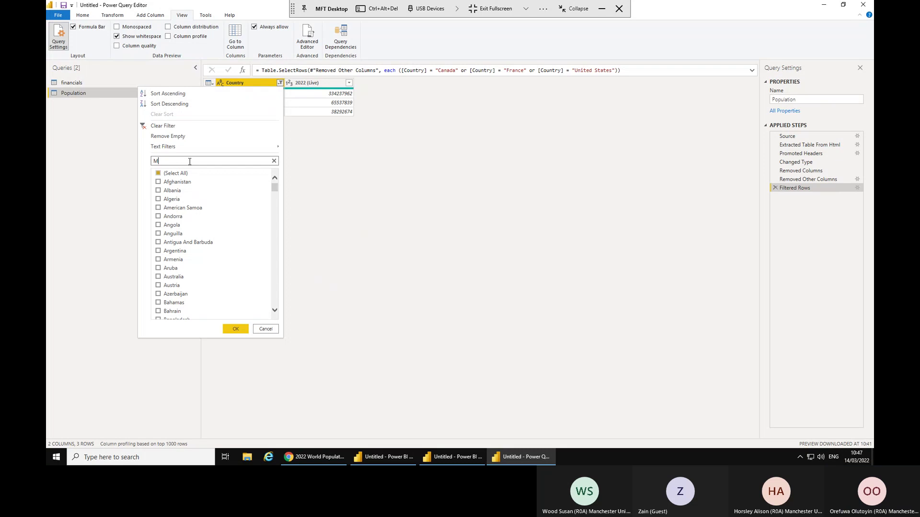
text(exic)
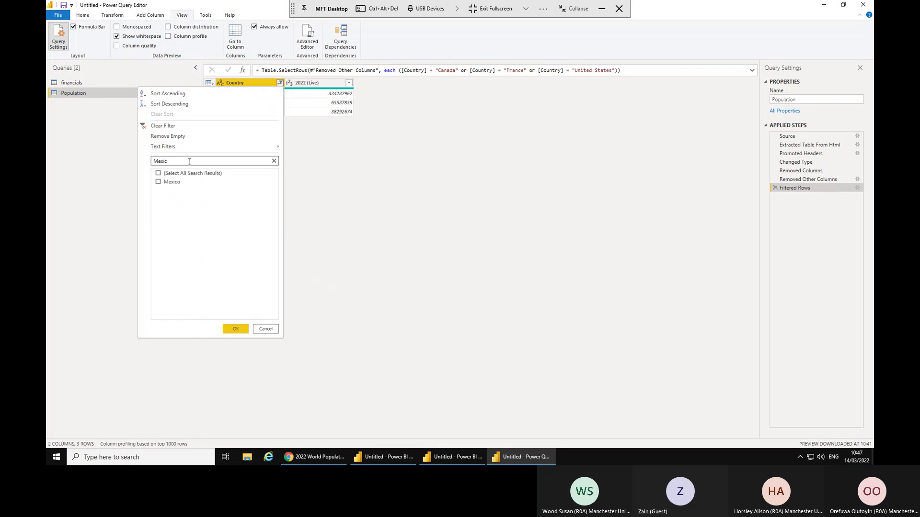
click(164, 182)
click(236, 328)
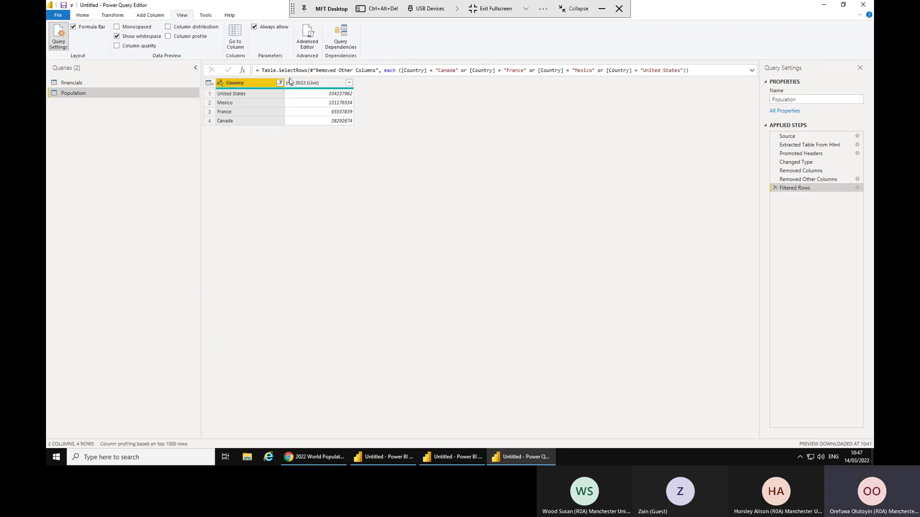
Add Germany to the Country filter, found by searching 'Ger'.
click(280, 84)
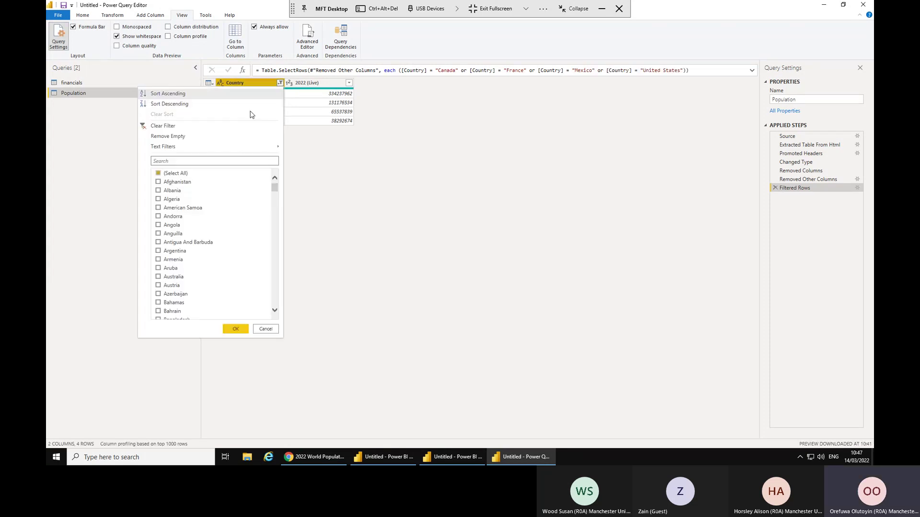
click(203, 162)
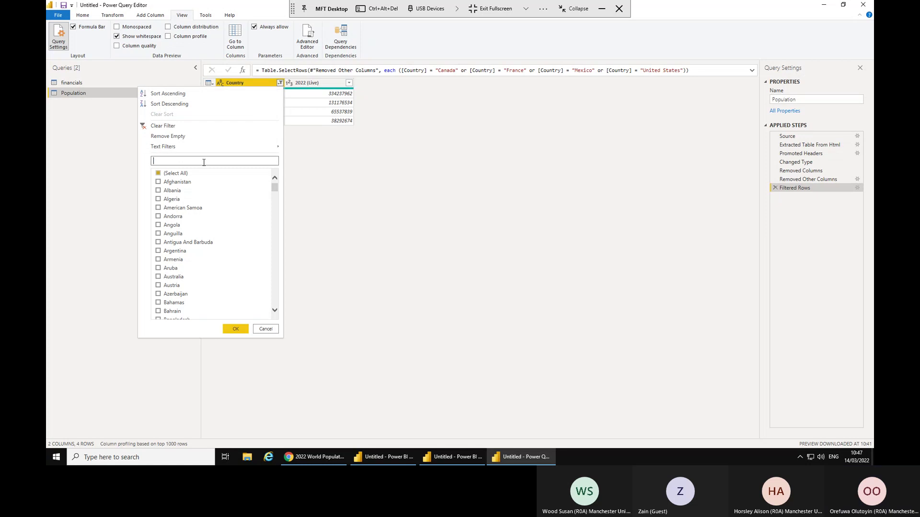
text(Ger)
click(174, 192)
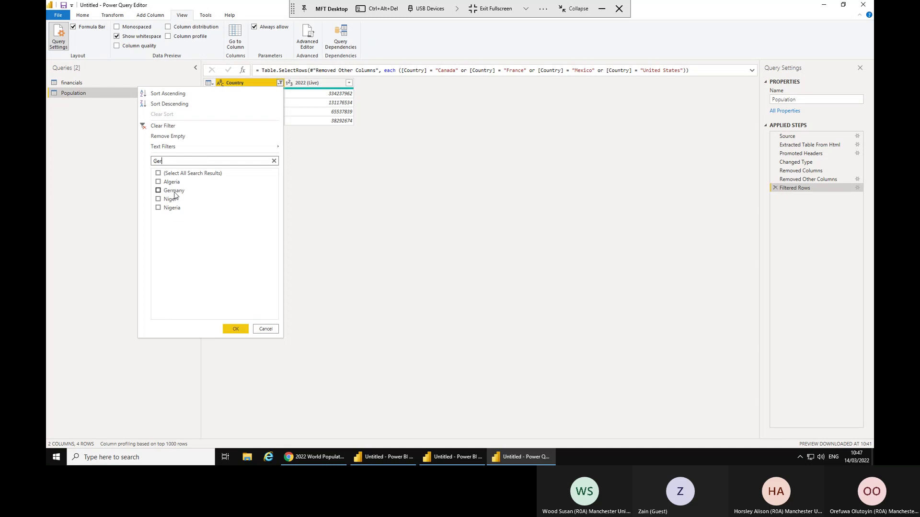
click(233, 329)
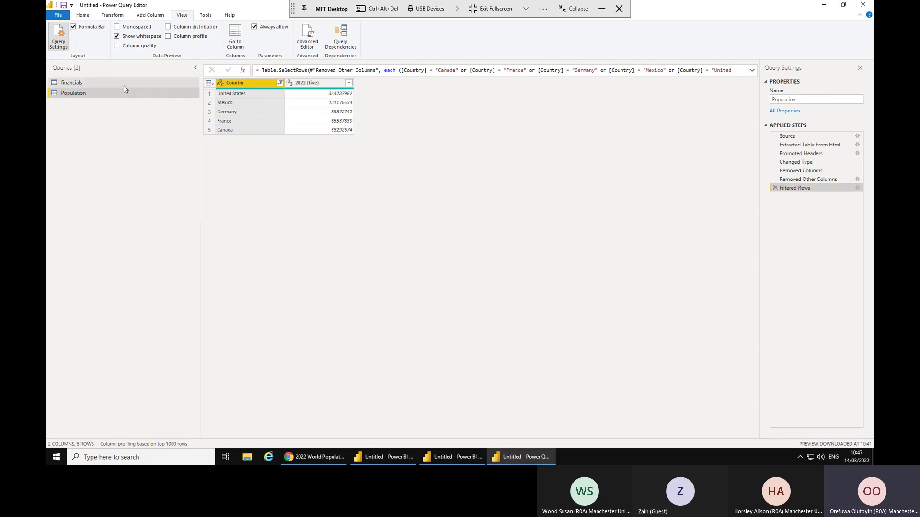
Compare the financials and five-country Population tables, then Close & Apply the query changes.
click(124, 83)
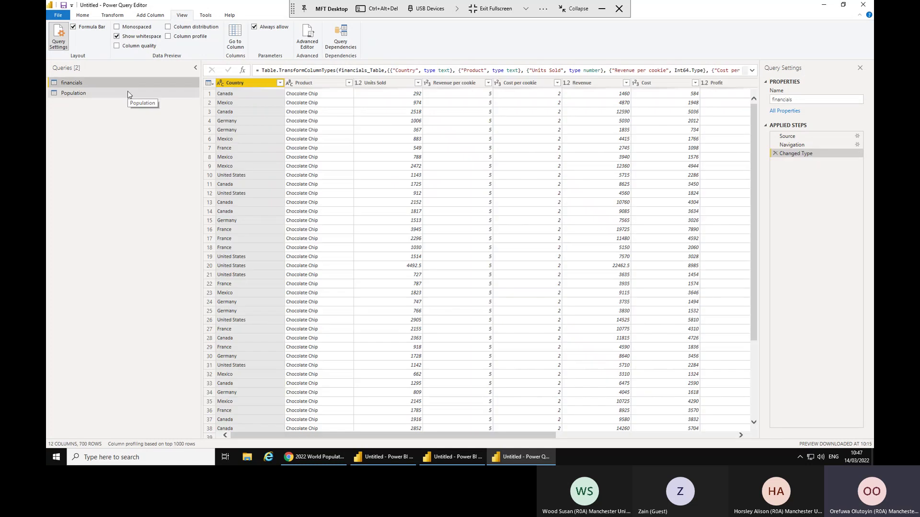
click(127, 92)
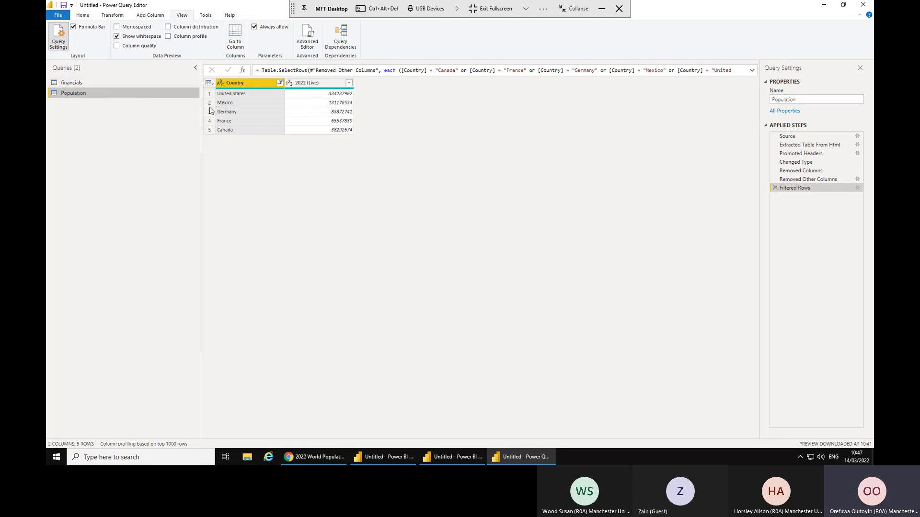
click(83, 16)
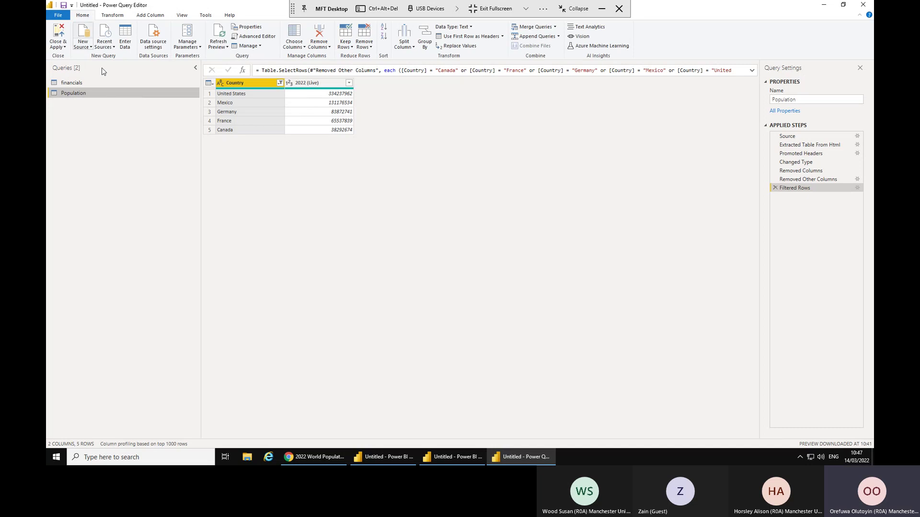
click(60, 37)
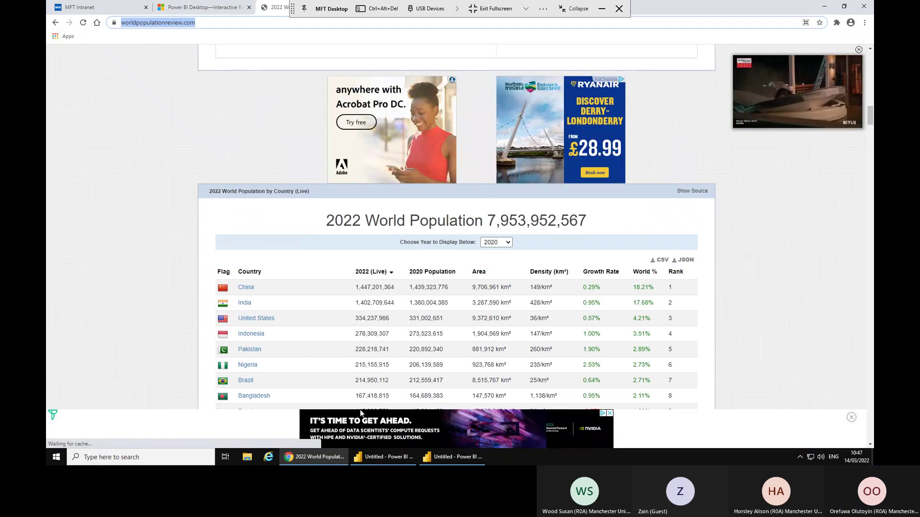
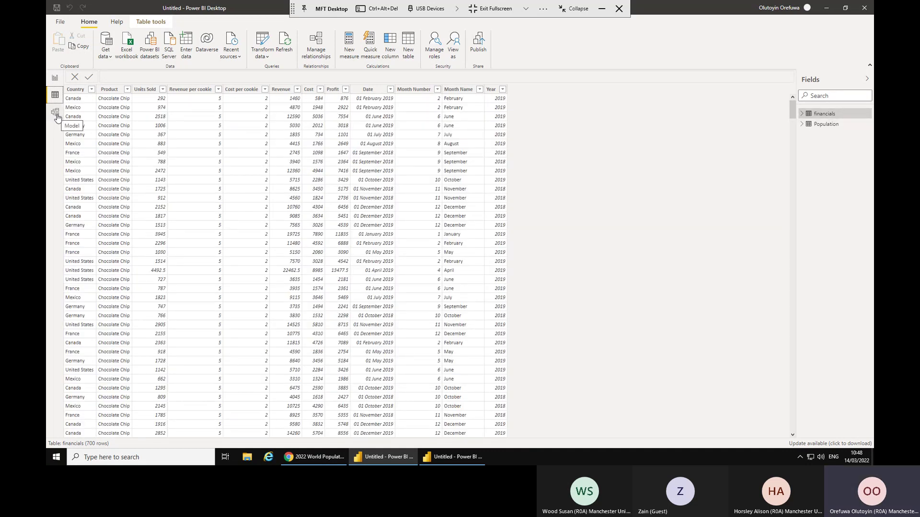
In the model diagram, inspect the financials-to-Population link: many-to-one, single direction, active.
click(56, 113)
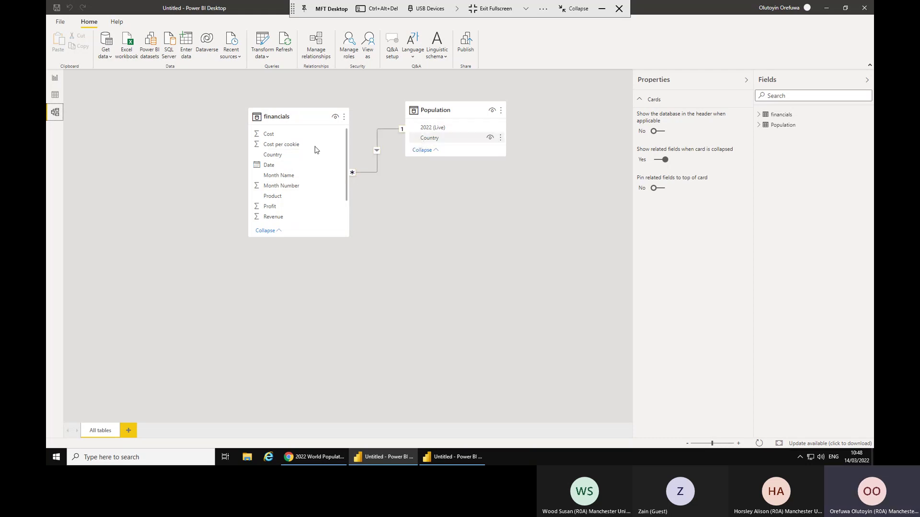
drag(299, 117, 245, 127)
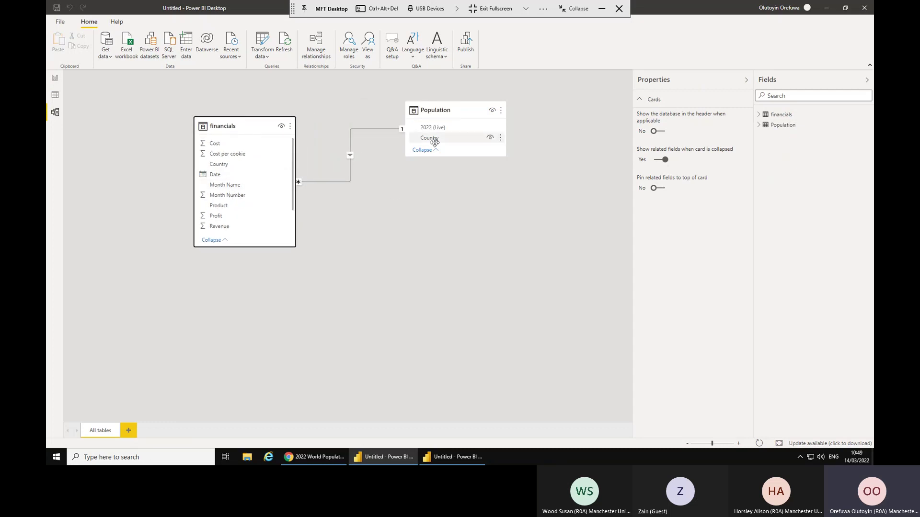
click(332, 181)
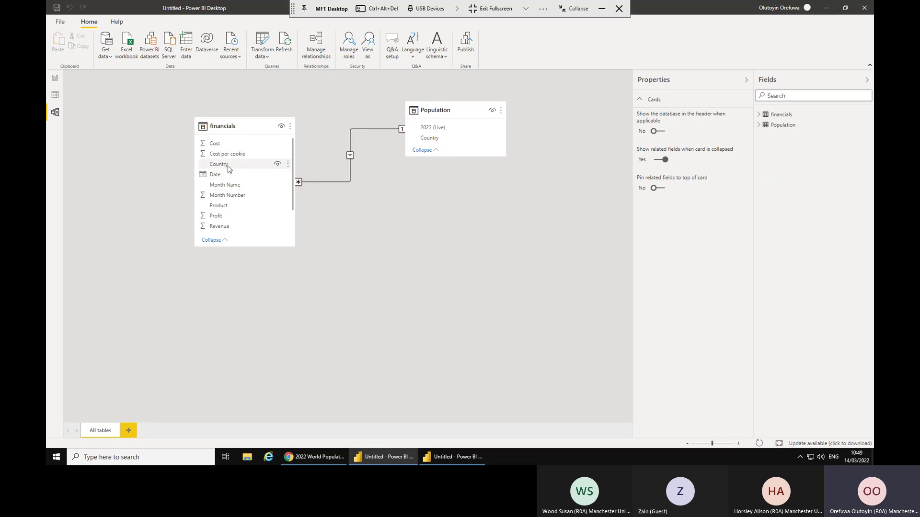
double_click(367, 130)
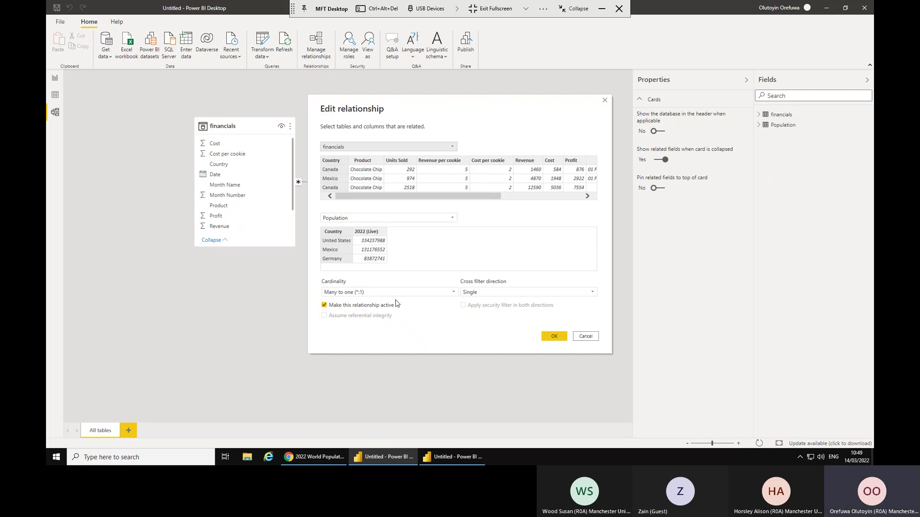
click(586, 338)
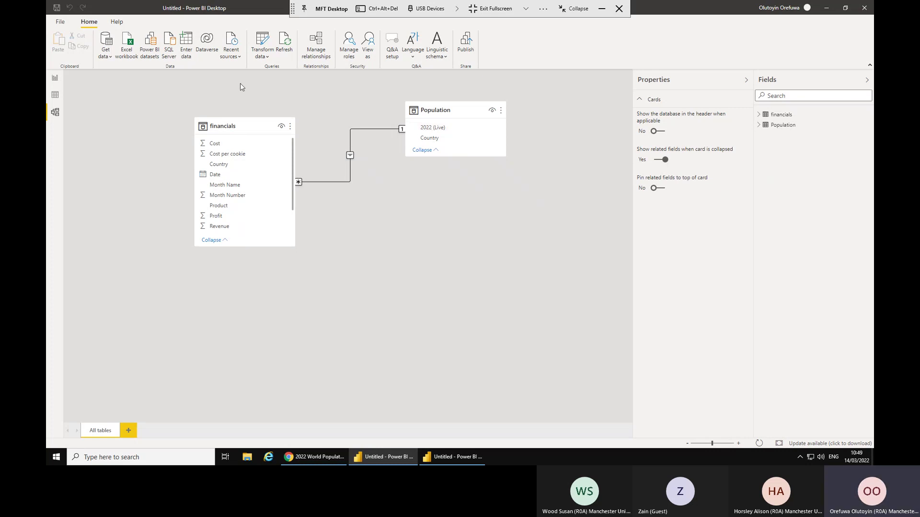
Open Power Query Editor and review the financials Country column and the Population query.
click(265, 42)
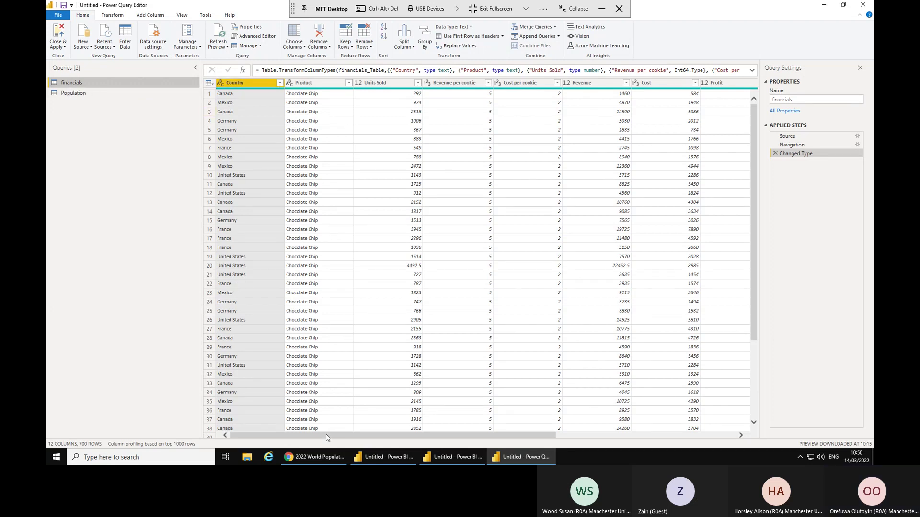
drag(330, 434, 618, 427)
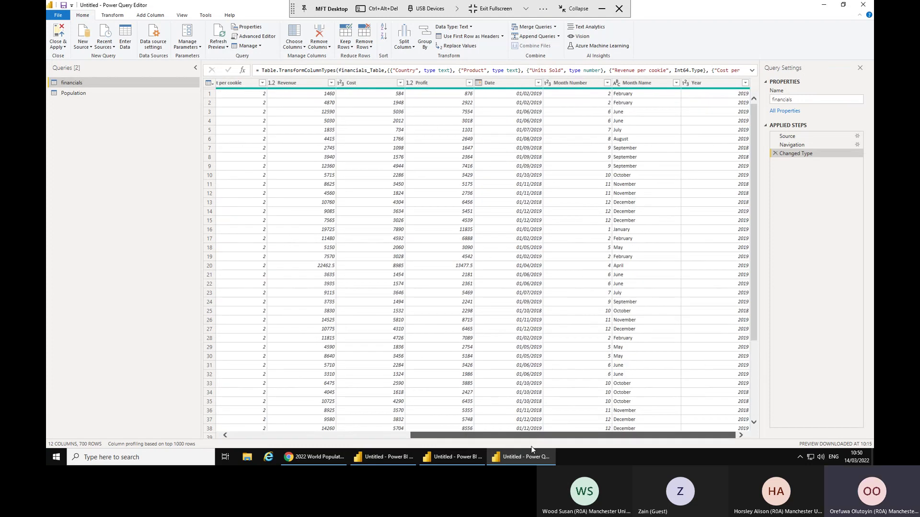
drag(351, 451, 225, 140)
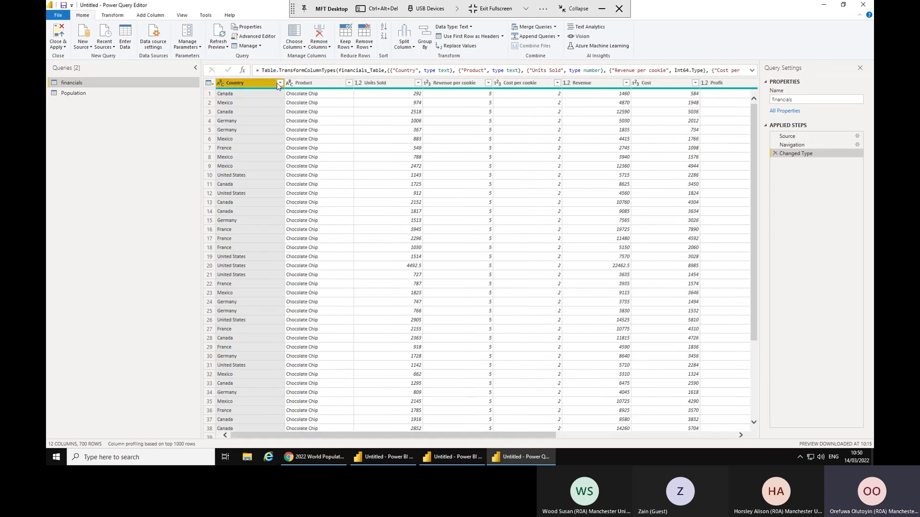
right_click(261, 86)
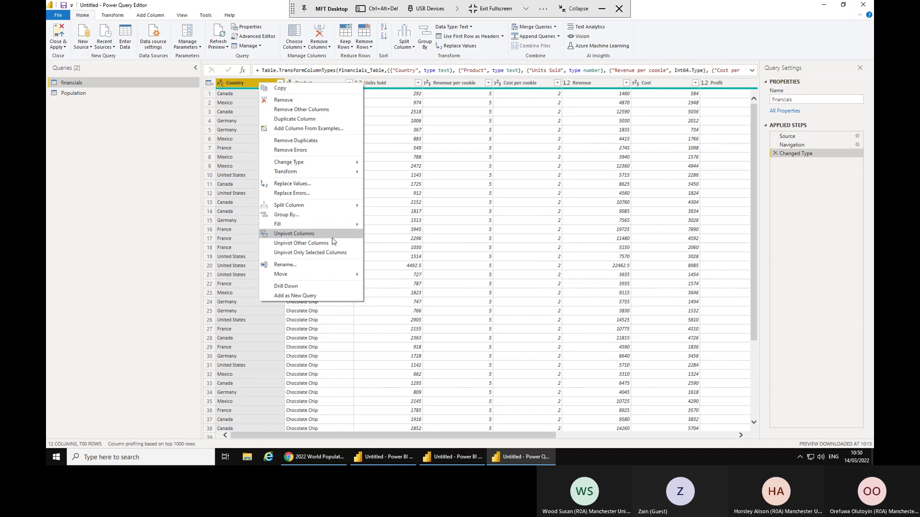
click(81, 93)
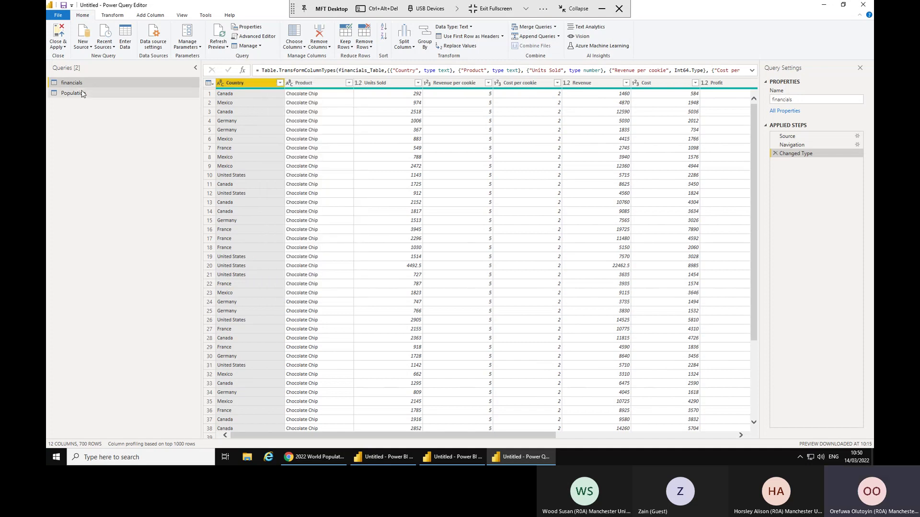
click(81, 94)
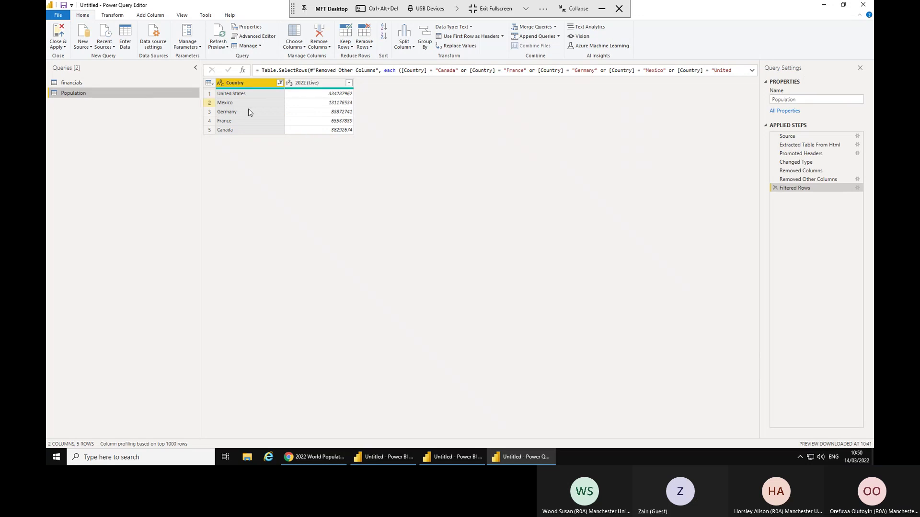
click(76, 84)
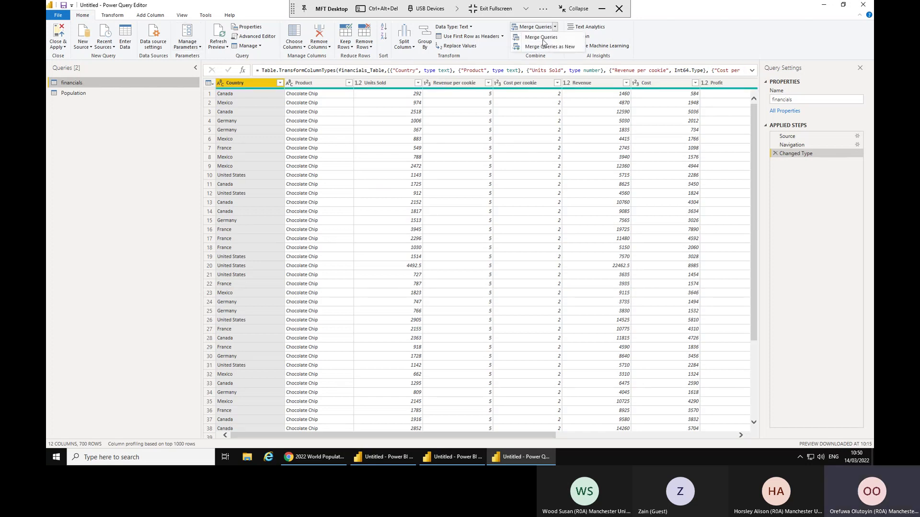
Start merging financials with Population, matching on Country in both tables.
click(542, 38)
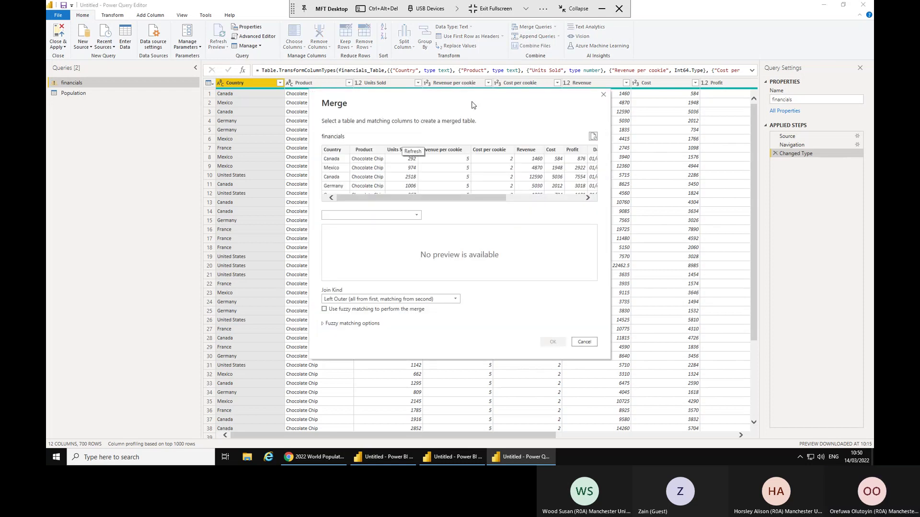
click(340, 150)
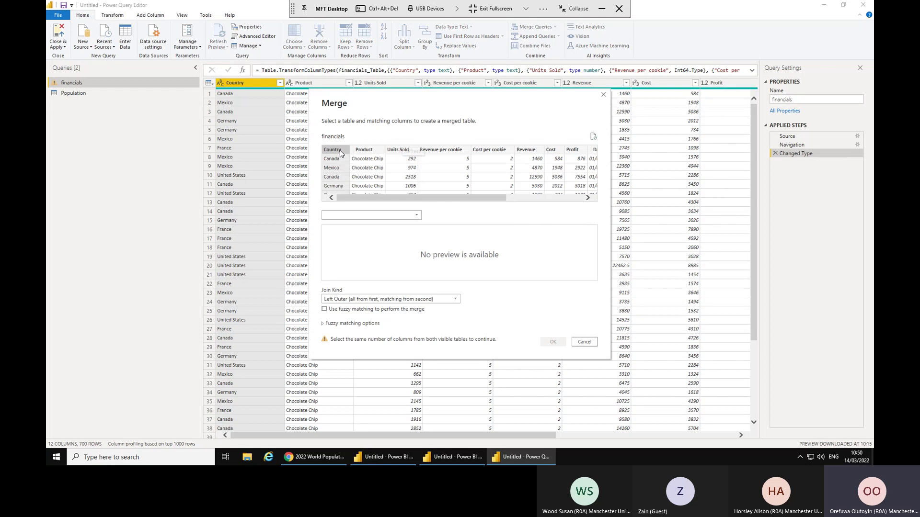
click(420, 216)
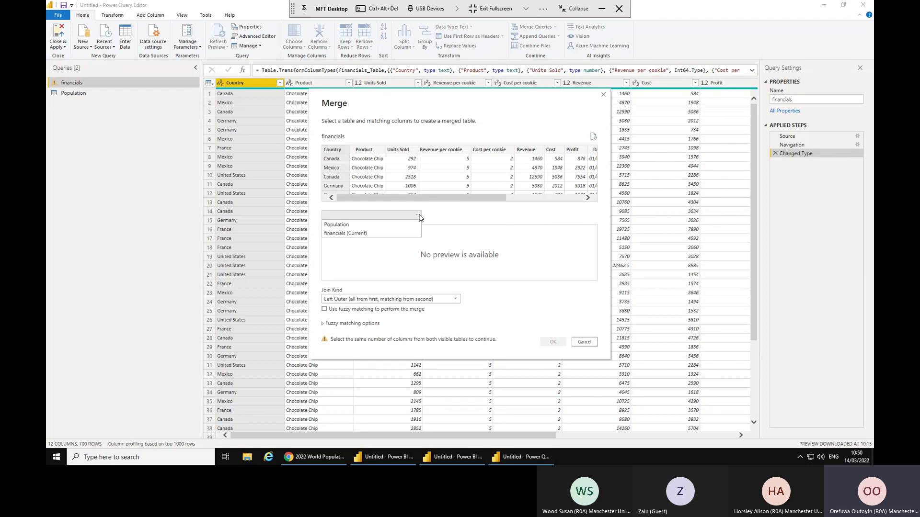
click(335, 225)
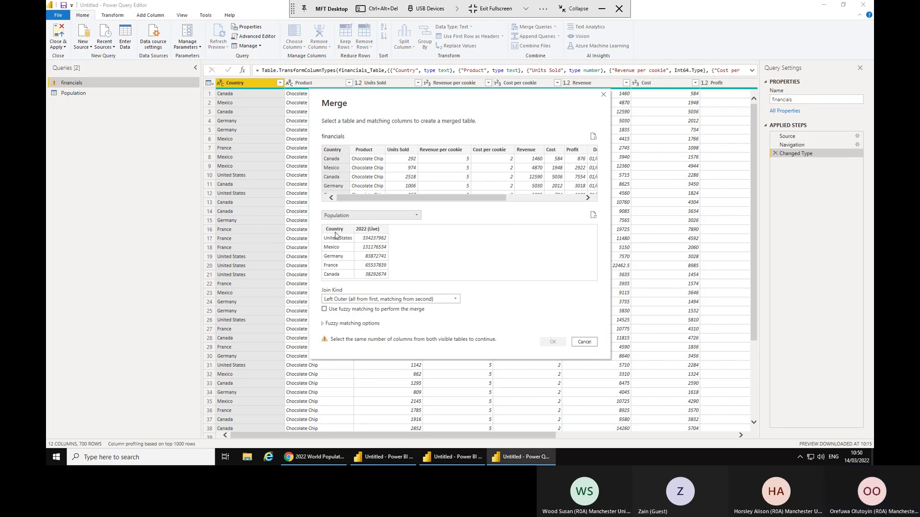
click(336, 234)
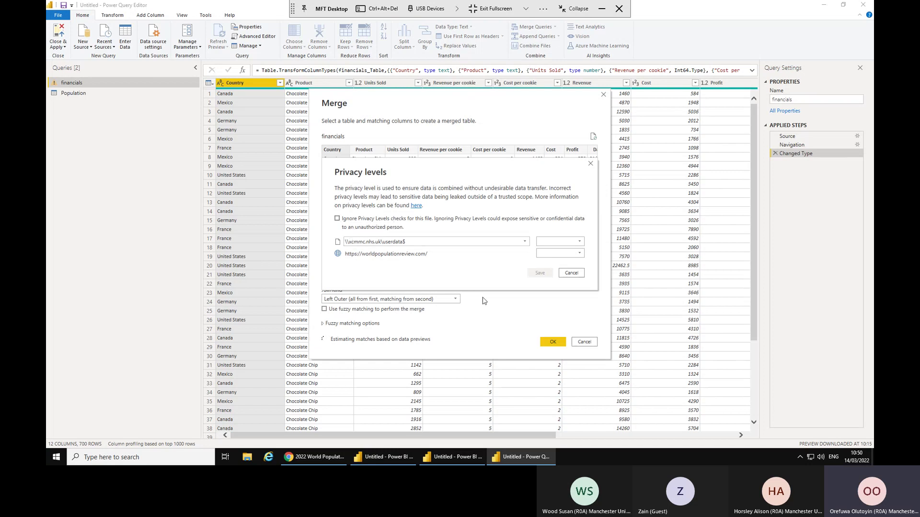
Ignore privacy levels for this file and keep the Left Outer join kind.
click(344, 221)
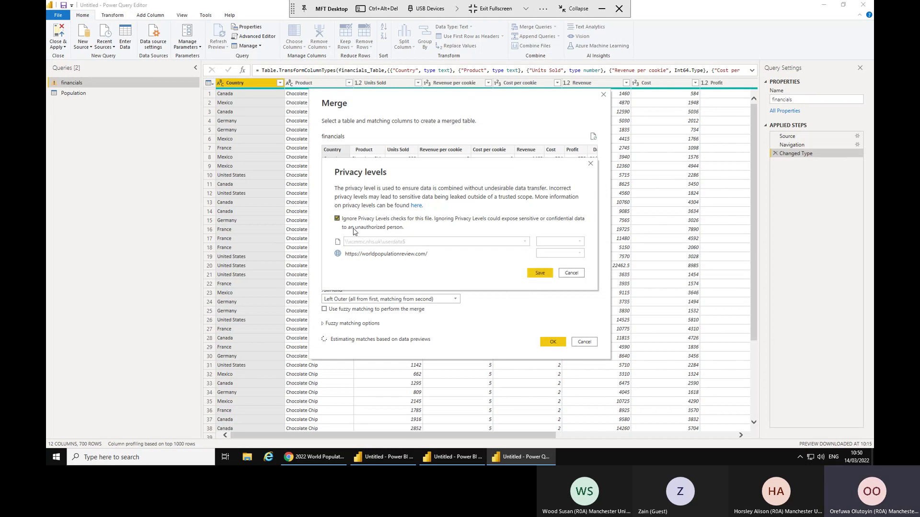
click(537, 274)
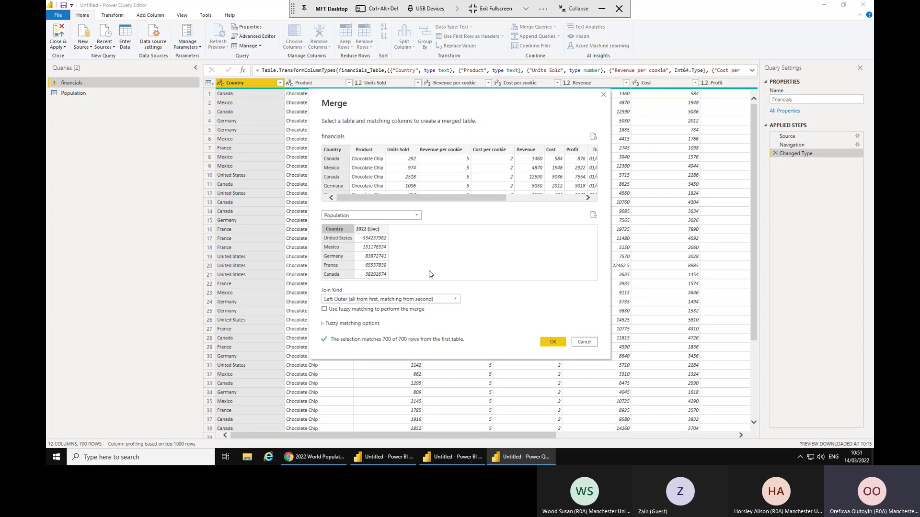
click(456, 300)
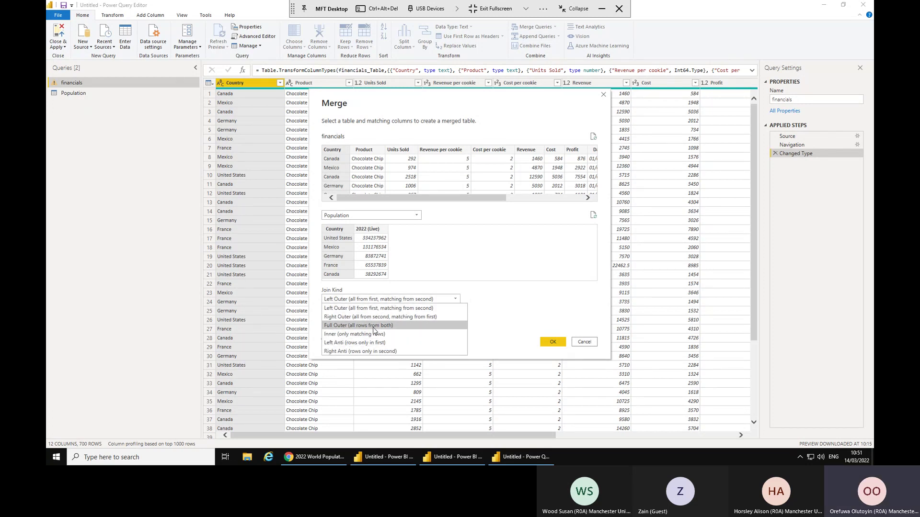
click(498, 305)
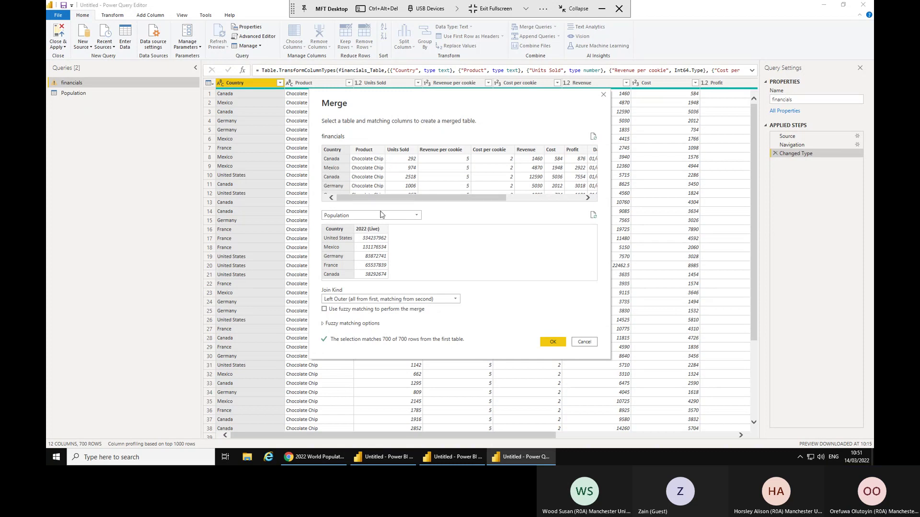
Apply the merge and try selecting Country and 2022 (Live) in the Population expand list.
click(552, 343)
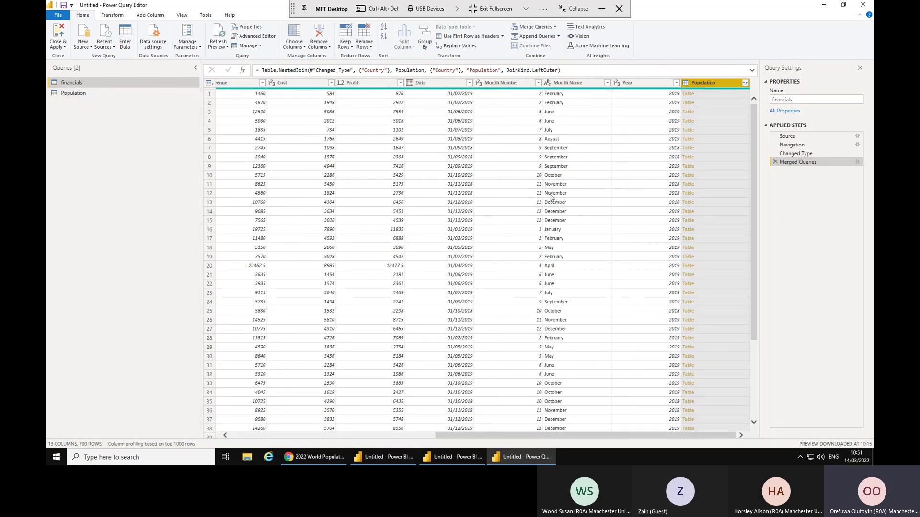
click(745, 84)
click(648, 127)
click(619, 135)
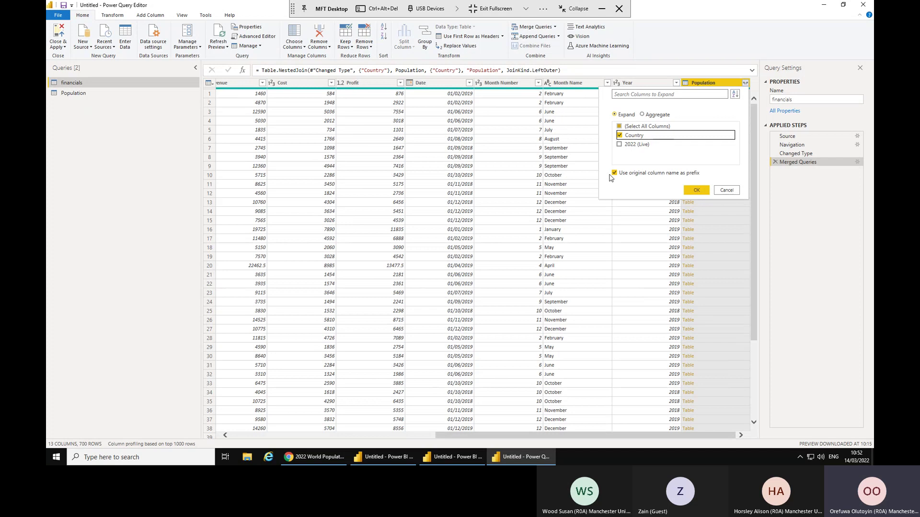
click(619, 144)
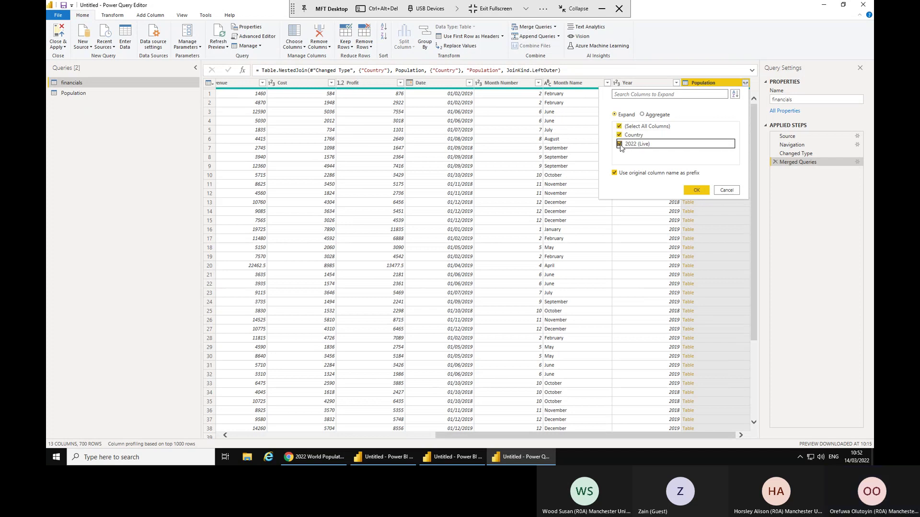
click(619, 135)
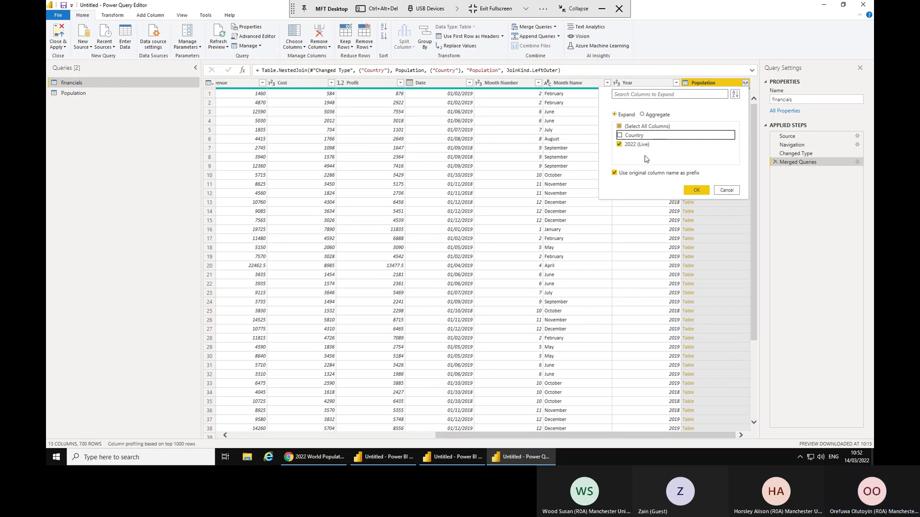
Cancel the expansion and delete the Merged Queries step from financials.
click(723, 193)
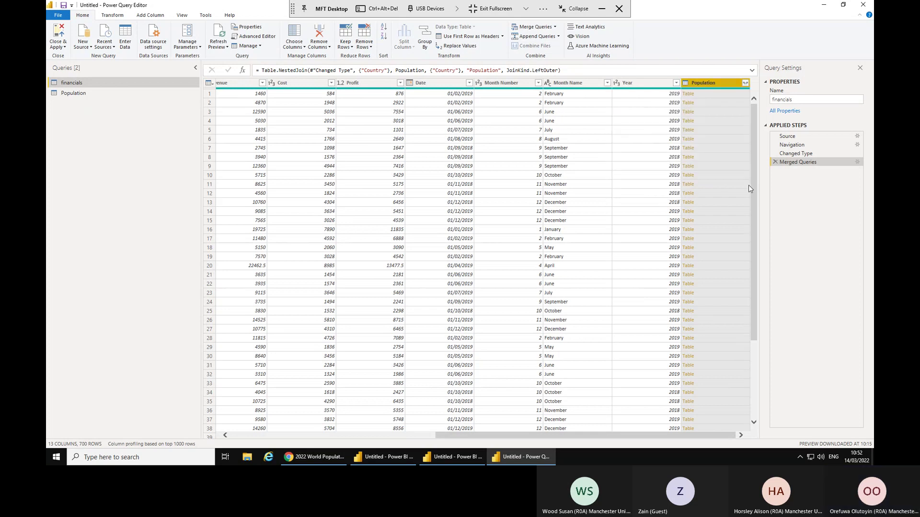
click(775, 162)
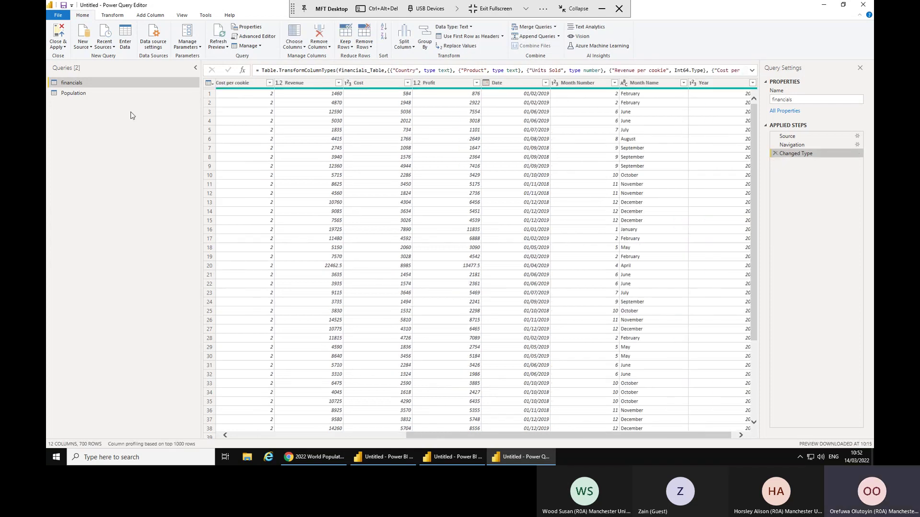
click(77, 95)
Rename the Population query's 2022 (Live) column to 'Population', then return to financials.
click(76, 93)
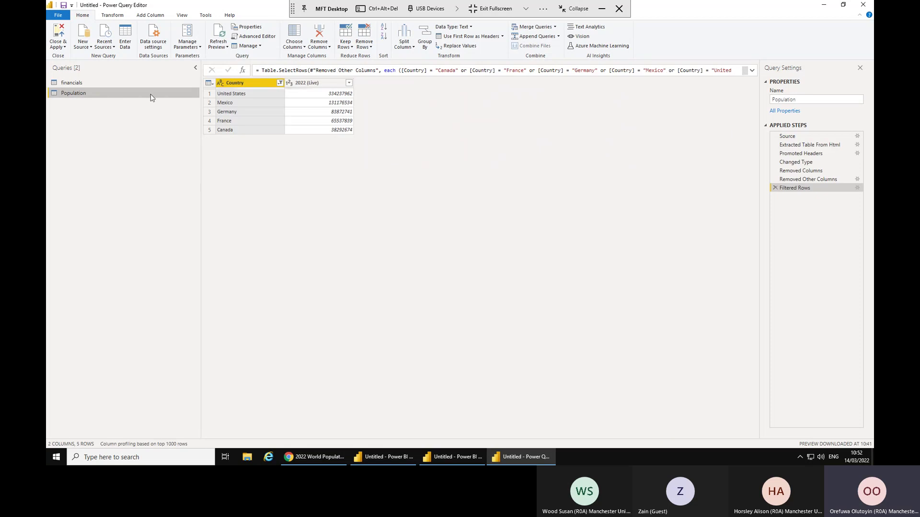
double_click(328, 84)
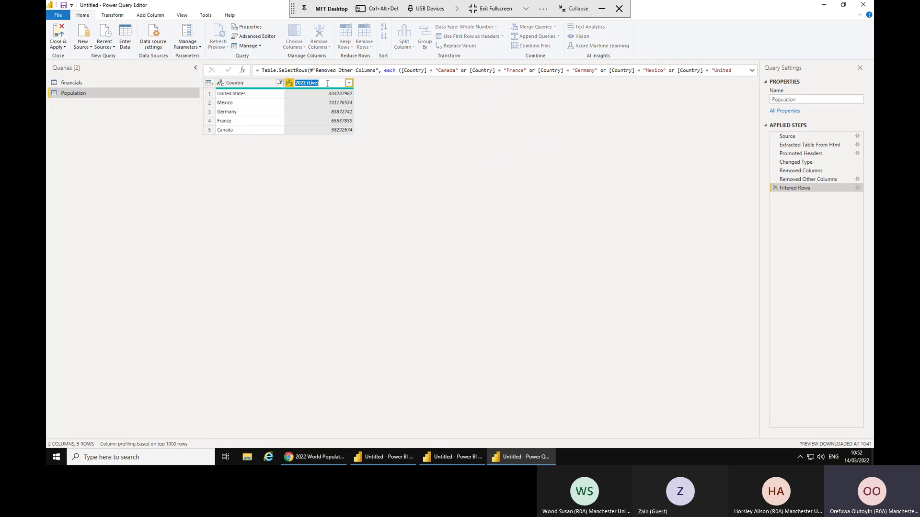
text(Popu)
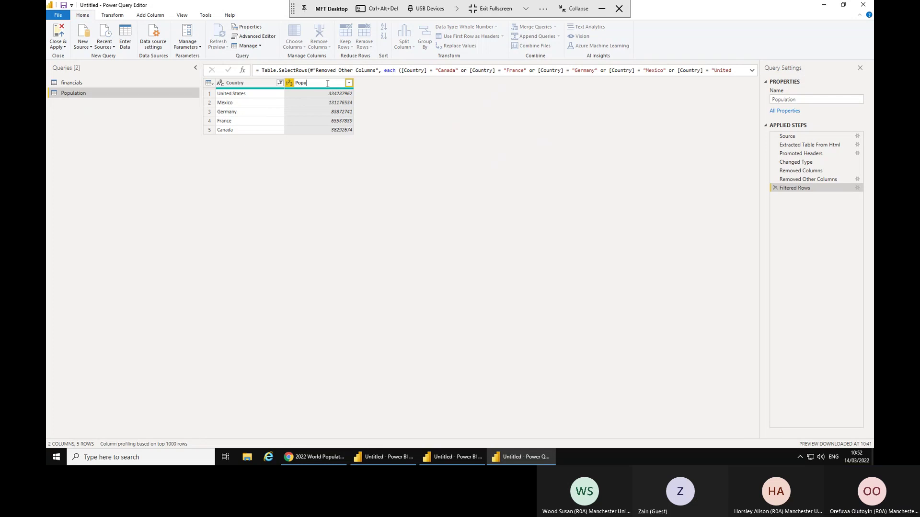
text(n)
key(Return)
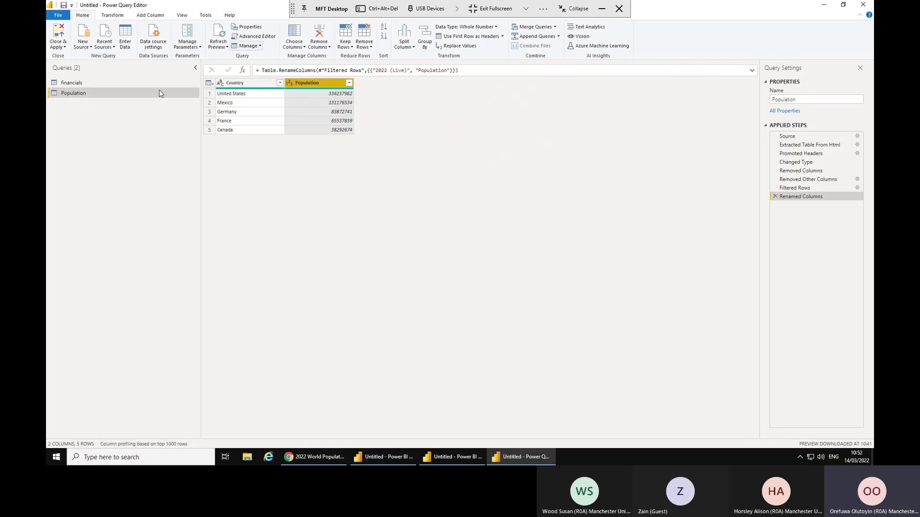
click(67, 84)
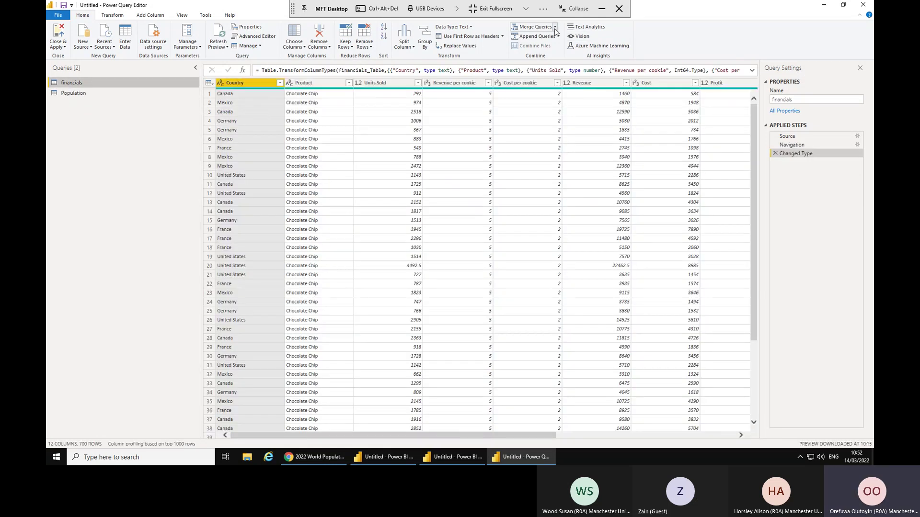
click(554, 27)
Merge Population into financials, matching Country in both tables.
click(542, 37)
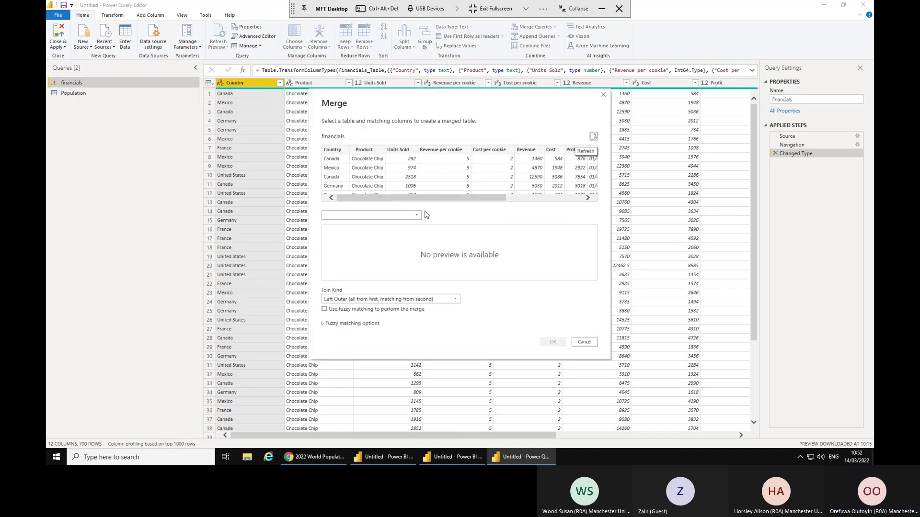
click(412, 217)
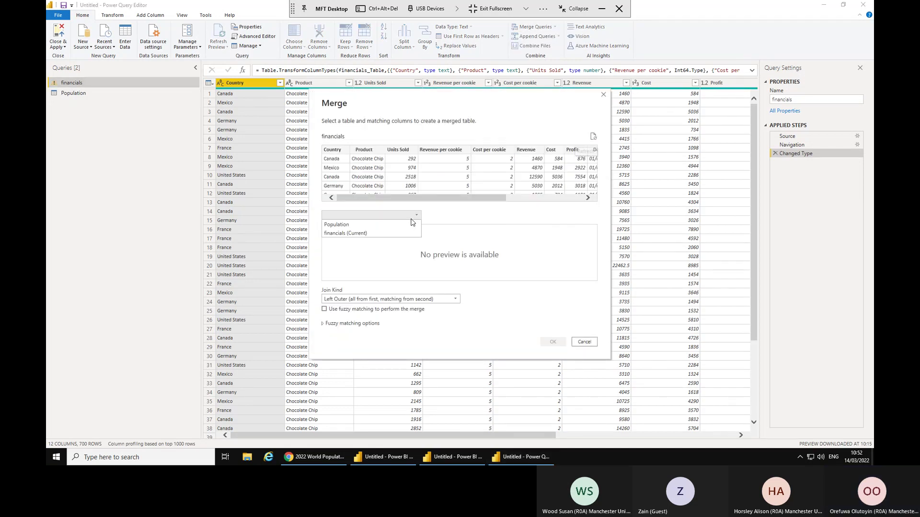
click(341, 225)
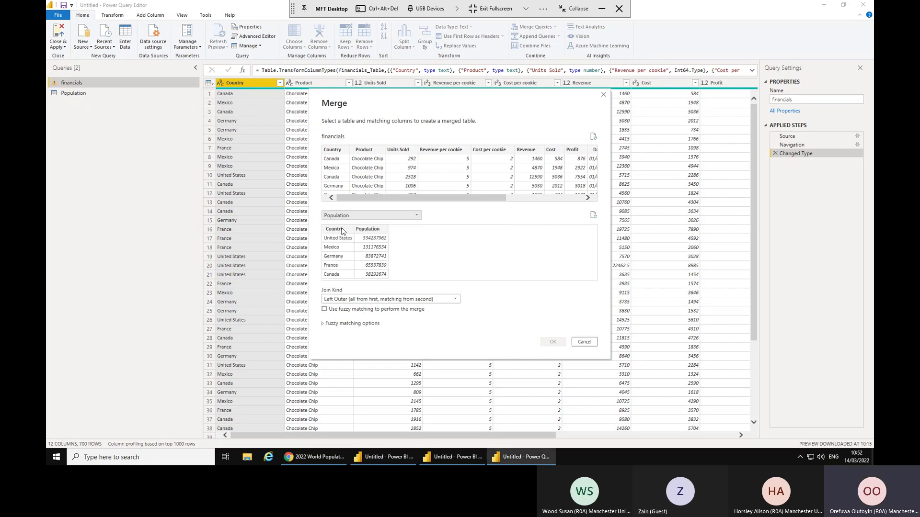
click(333, 152)
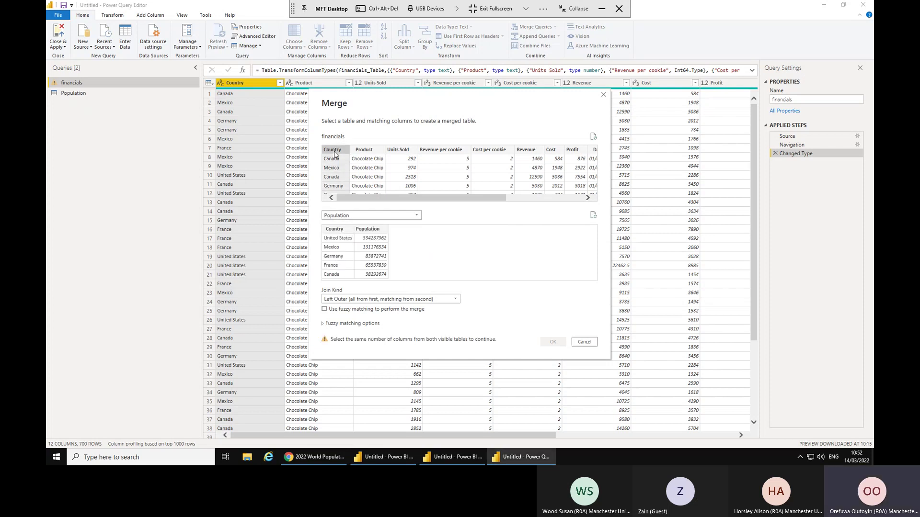
click(330, 244)
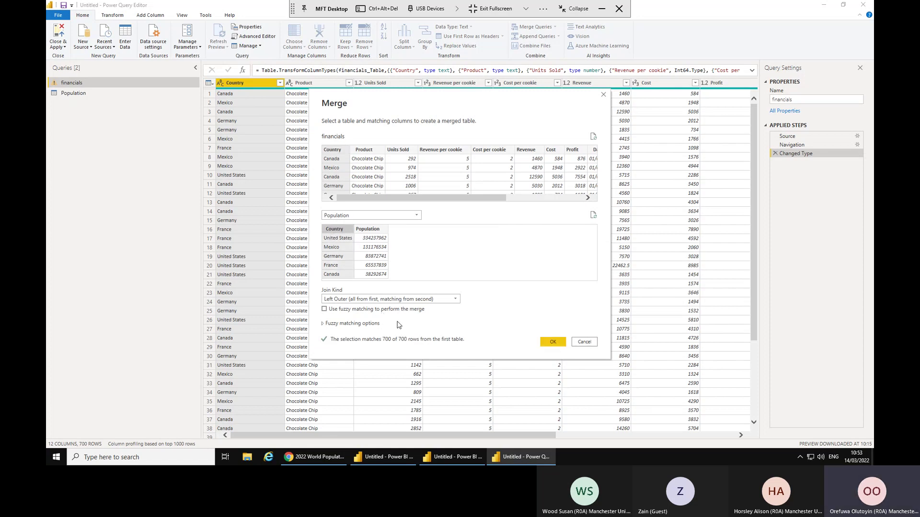
click(550, 344)
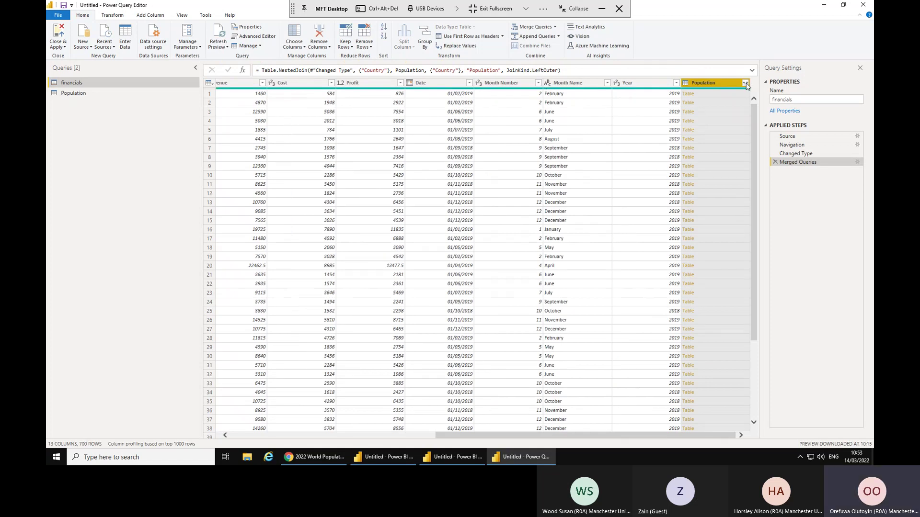
Expand the merged column to only the Population field, without the original-name prefix.
click(745, 84)
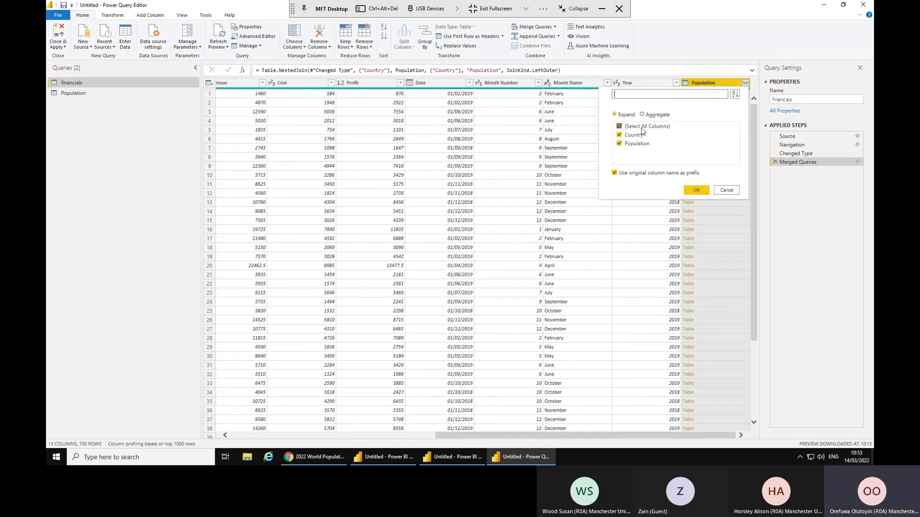
click(640, 128)
click(632, 146)
click(614, 175)
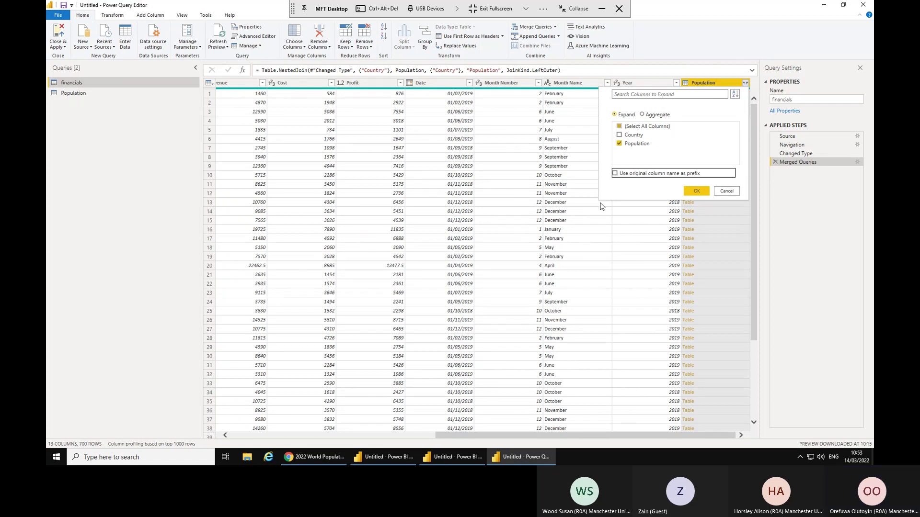
click(695, 191)
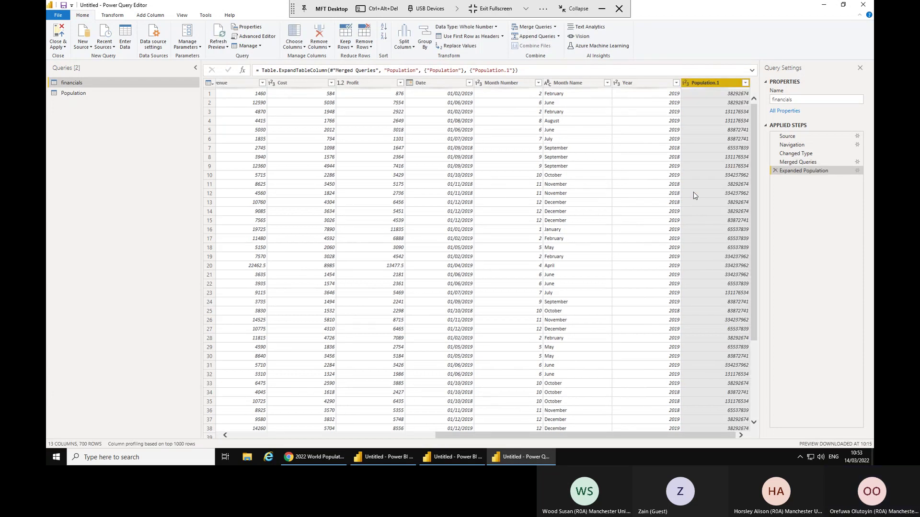
Add the financials Country column as a new Country query.
click(334, 434)
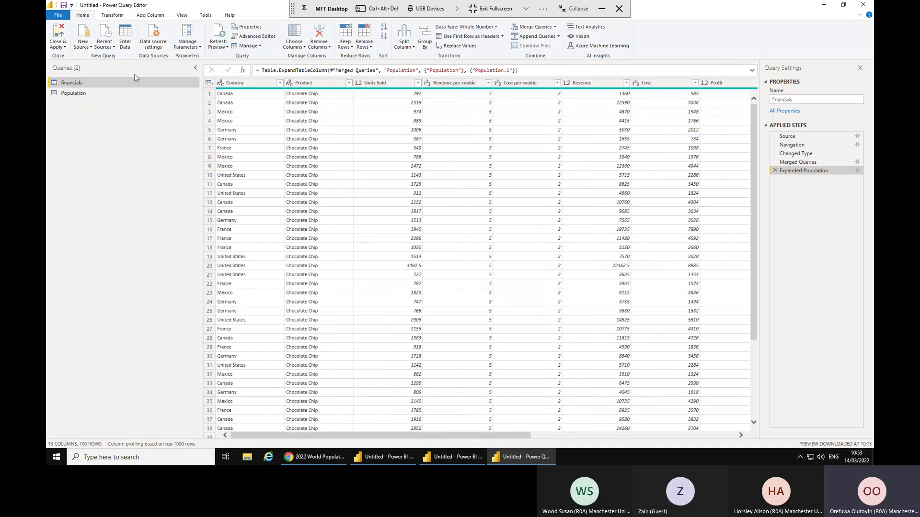
click(77, 93)
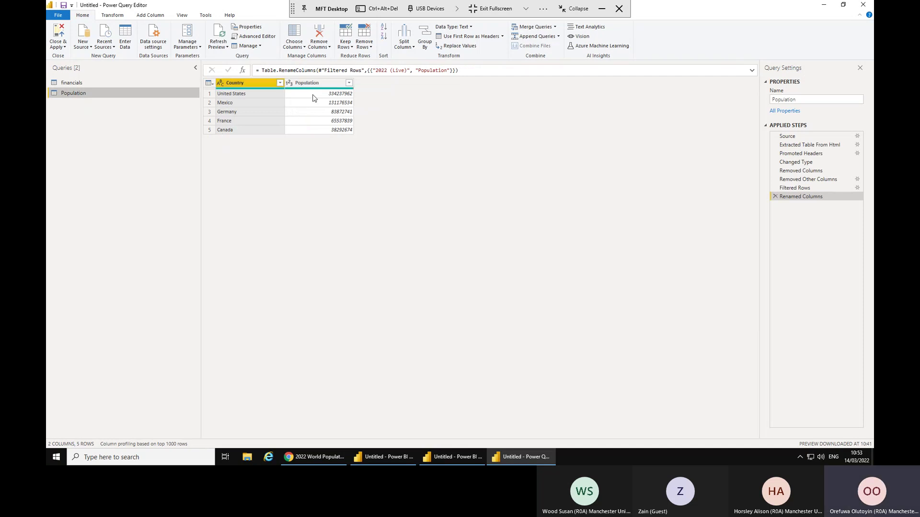
click(80, 84)
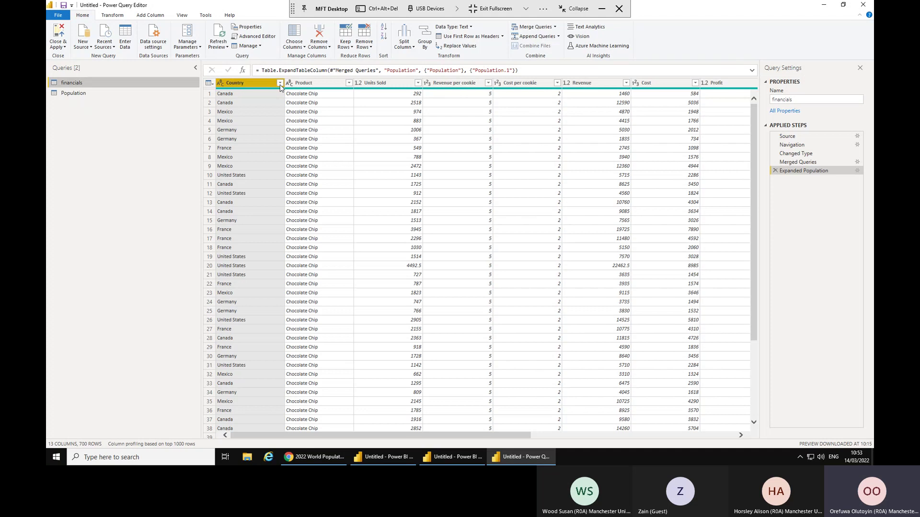
right_click(253, 86)
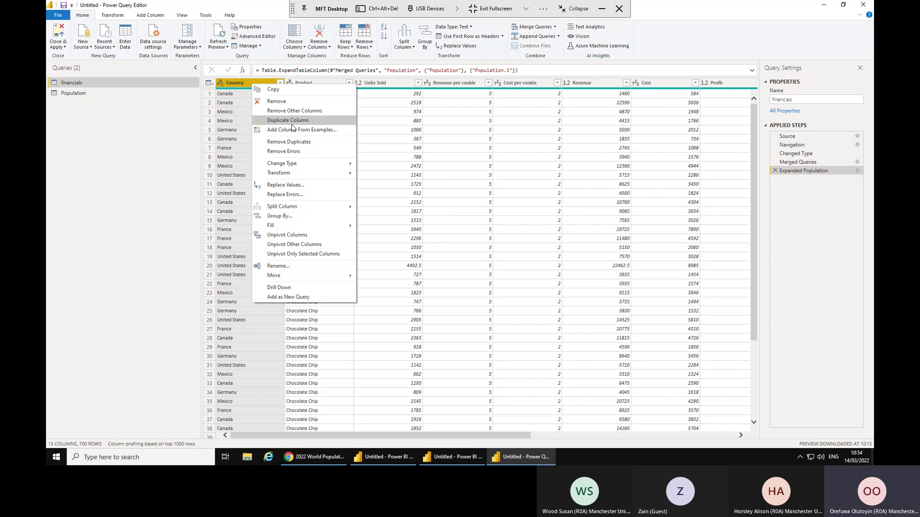
click(278, 298)
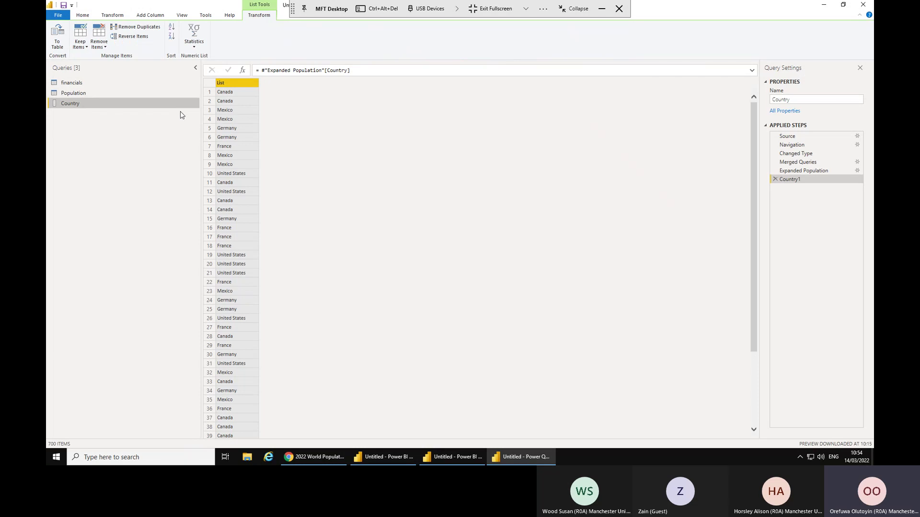
Remove duplicate countries from the list and convert it to a table.
right_click(237, 84)
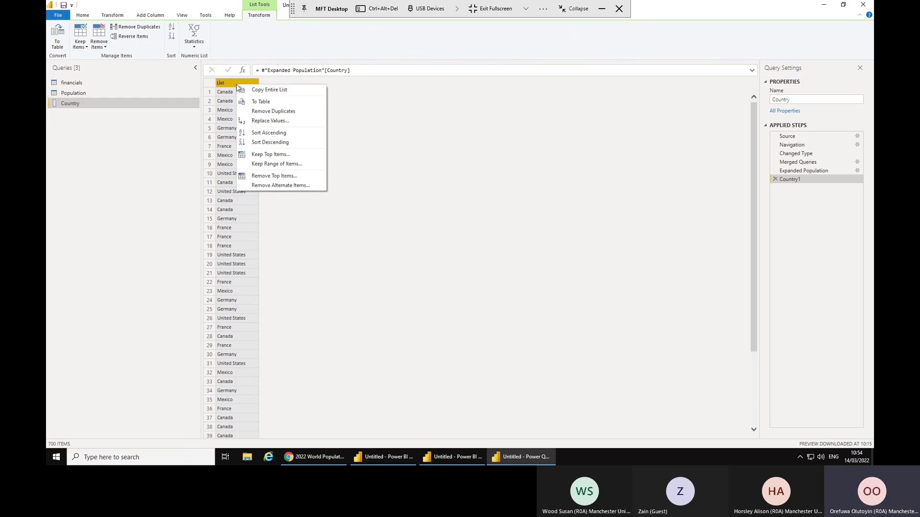
click(264, 112)
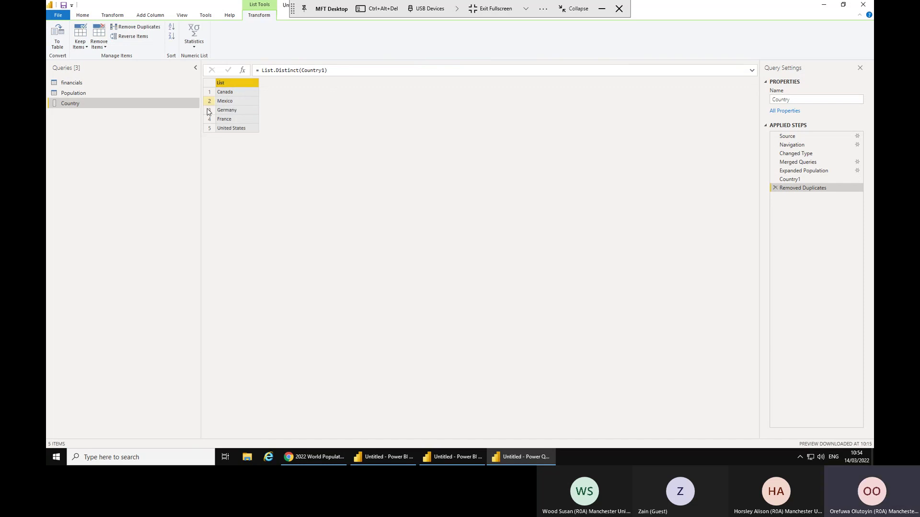
click(57, 34)
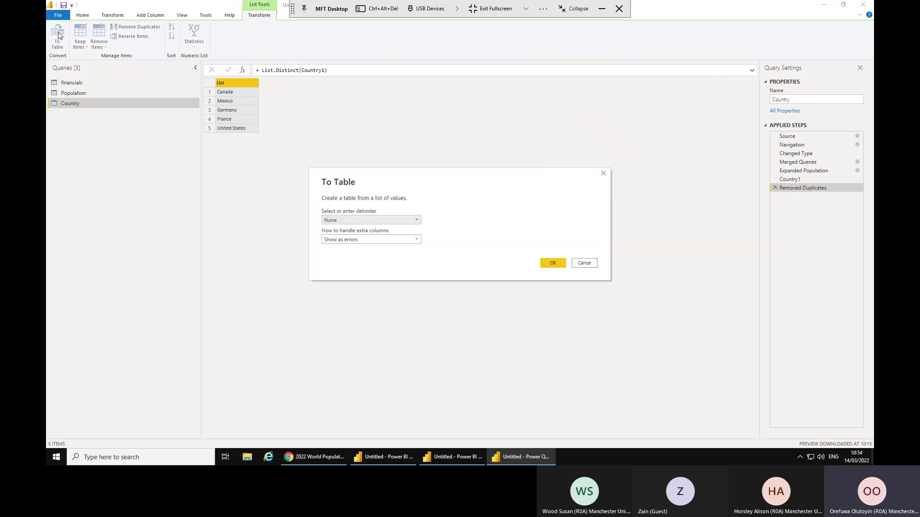
click(553, 263)
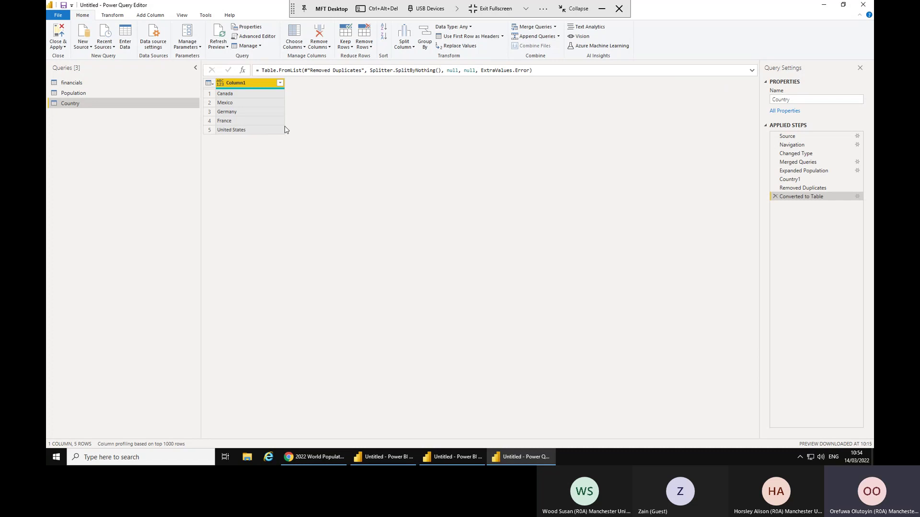
Rename Column1 to 'Country'.
double_click(258, 85)
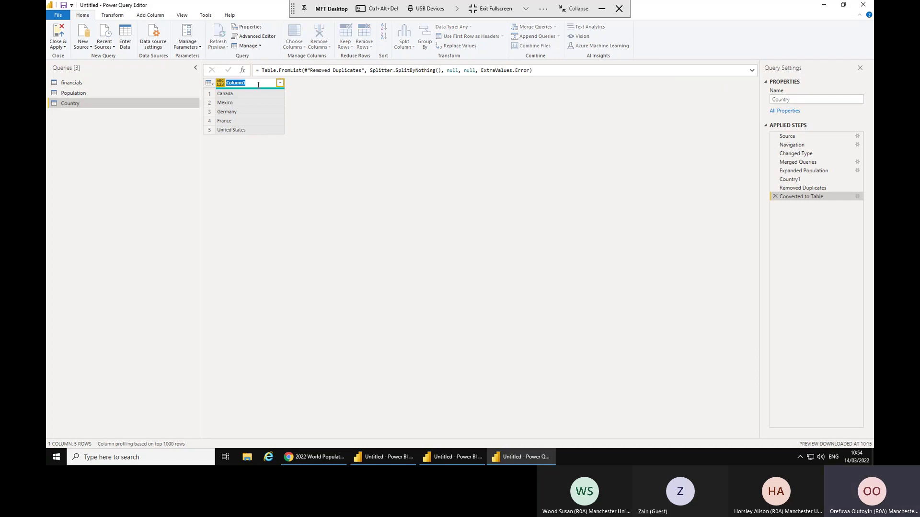
text(Country)
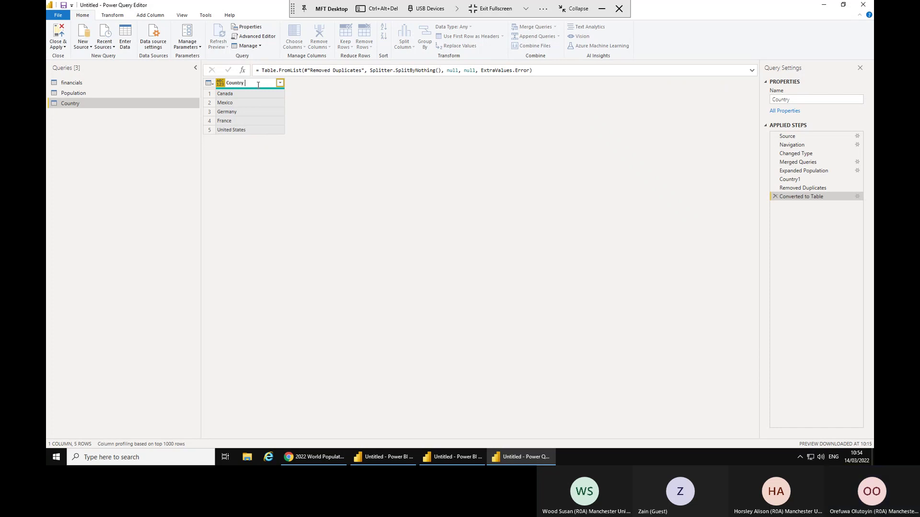
key(Return)
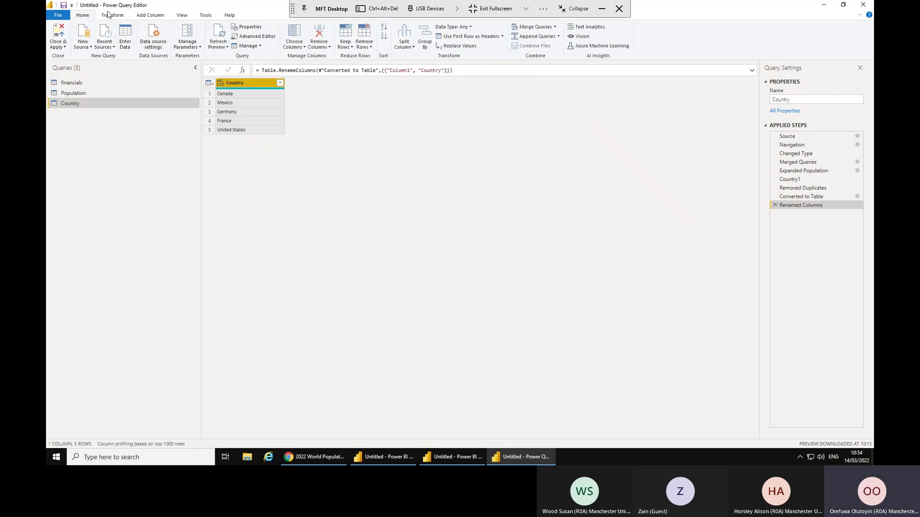
Add an index column starting at 1 and name it 'Country Key'.
click(150, 15)
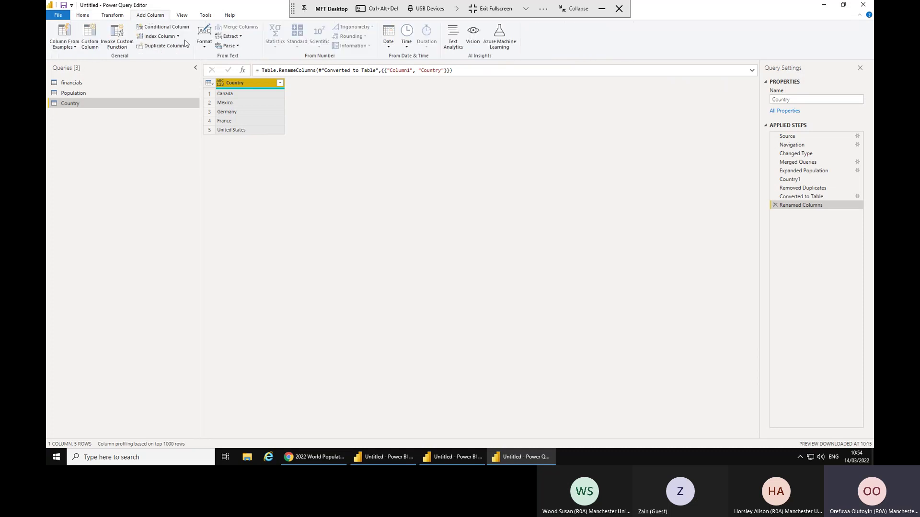
click(178, 37)
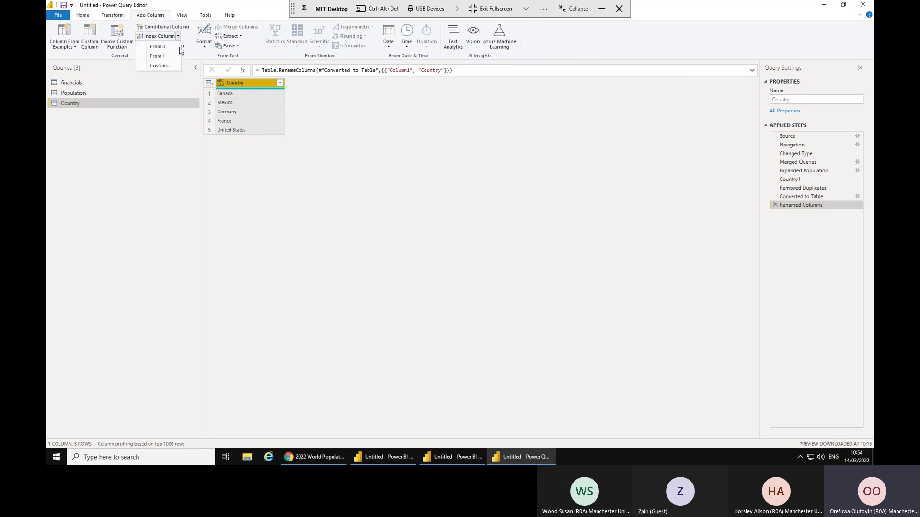
click(168, 56)
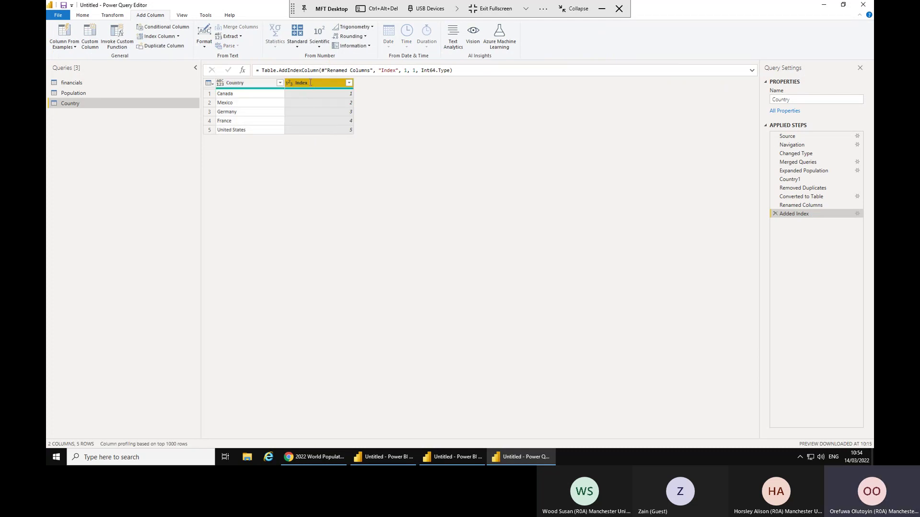
double_click(310, 82)
text(Countr)
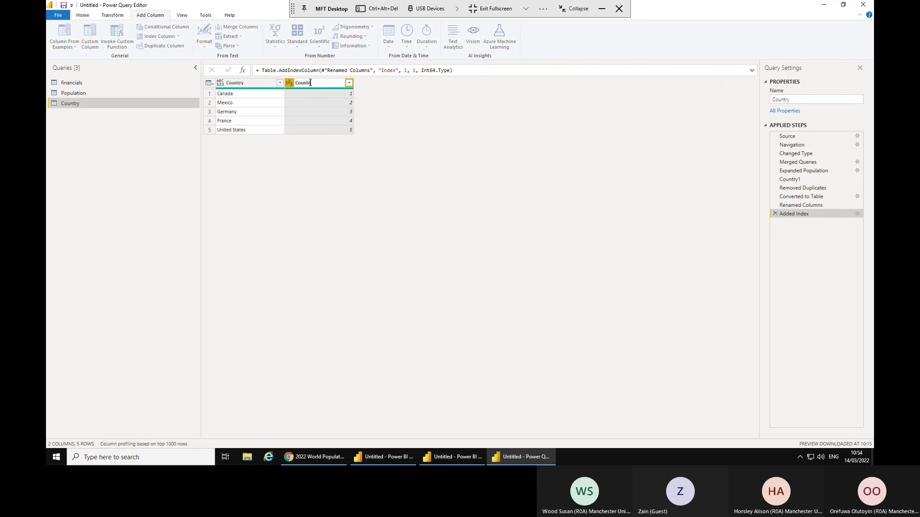
text(y Key)
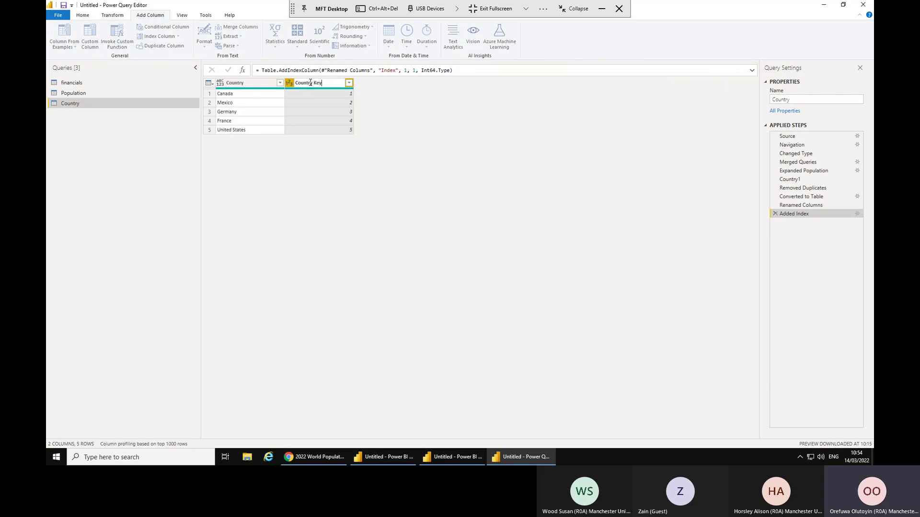
click(418, 152)
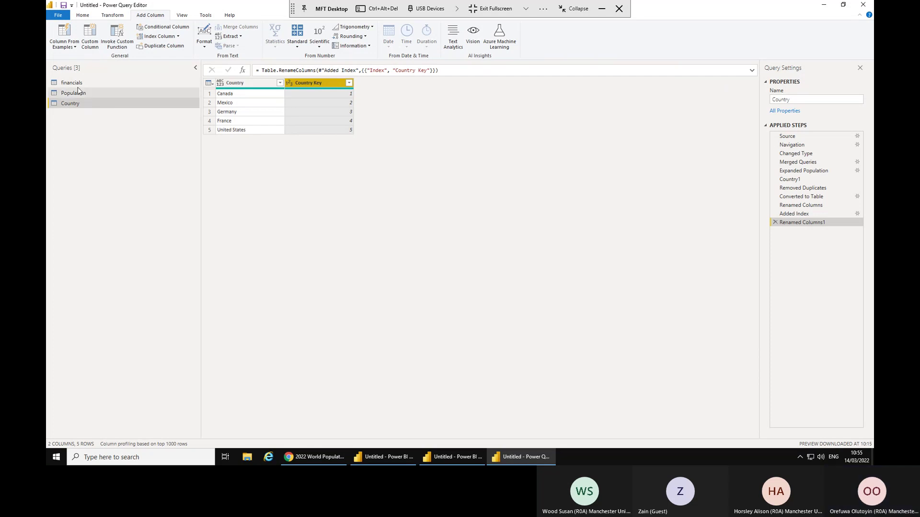
Merge financials with the Country table, matching on the Country column.
click(75, 85)
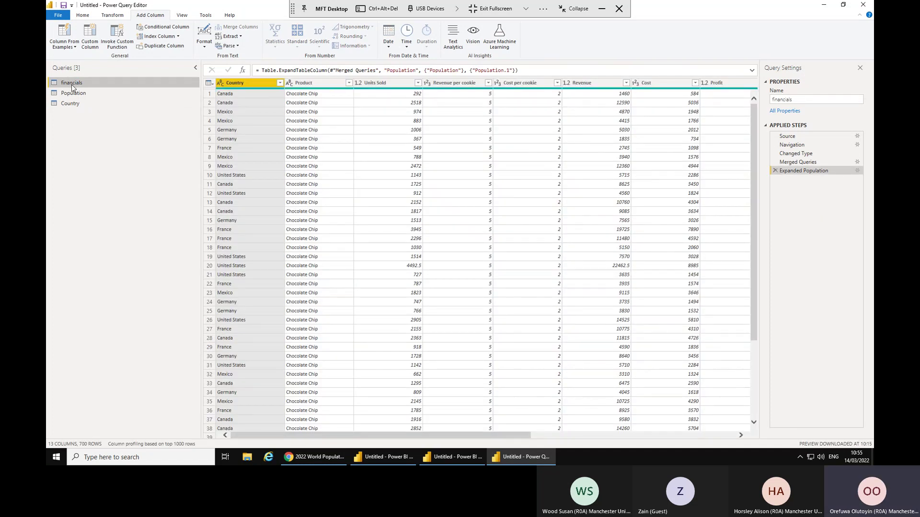
click(179, 37)
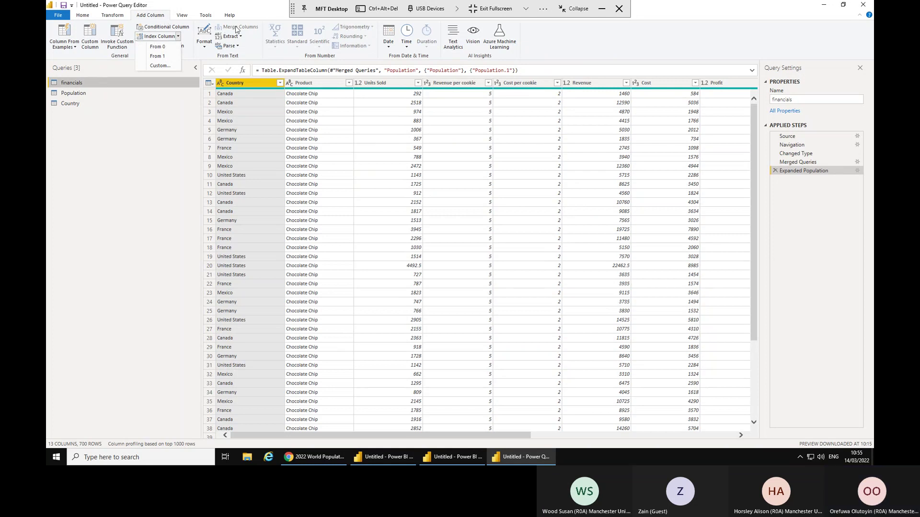
click(83, 19)
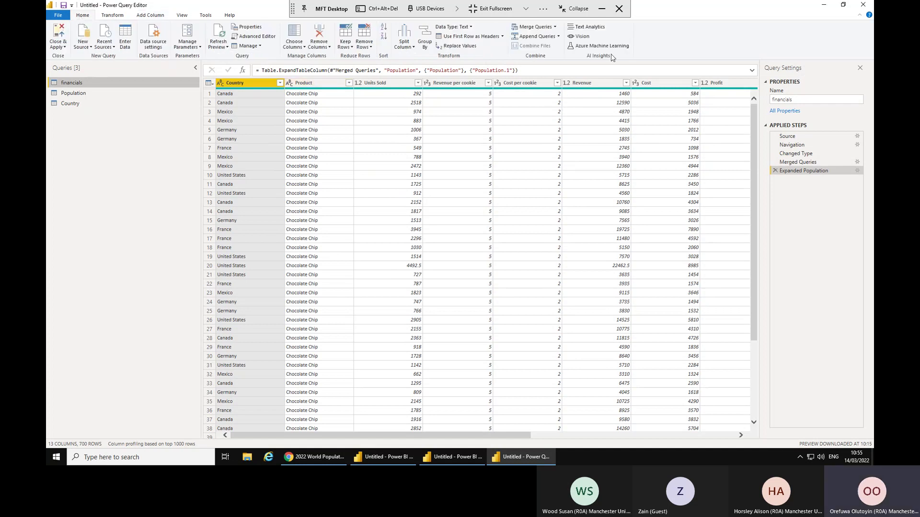
click(556, 28)
click(538, 42)
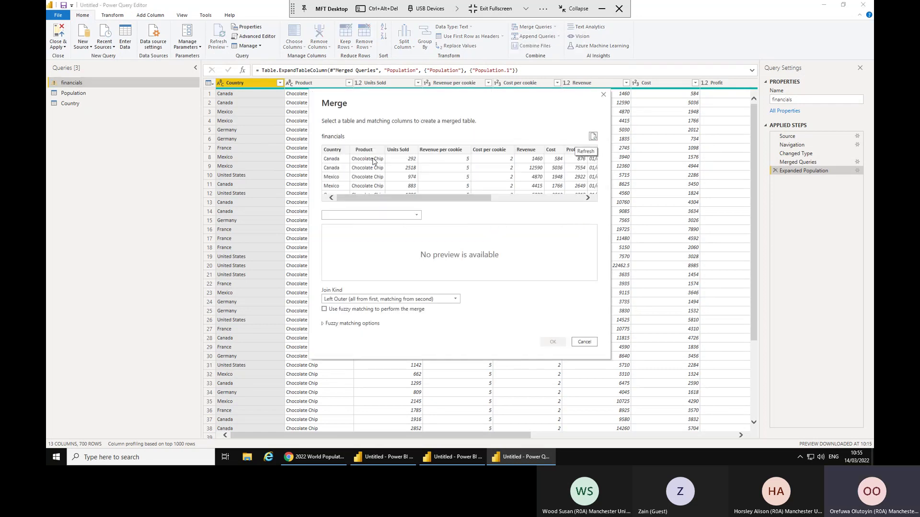
click(342, 151)
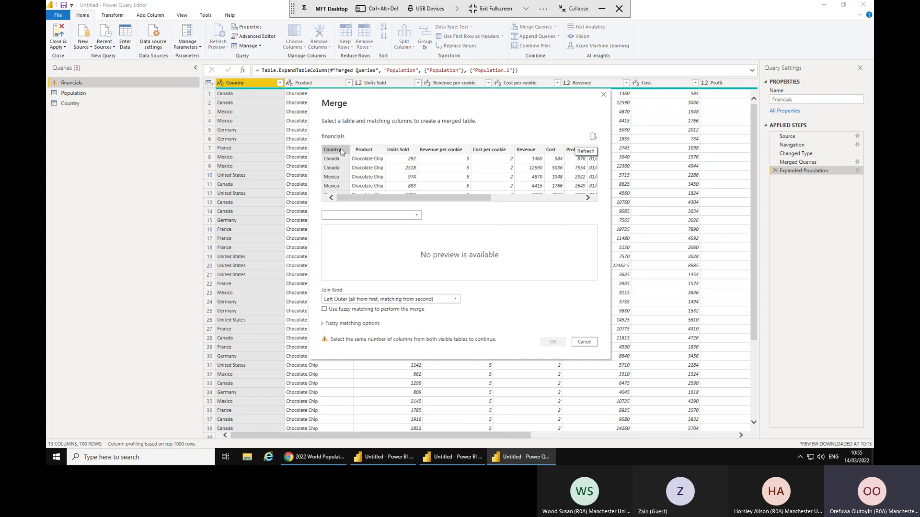
click(392, 216)
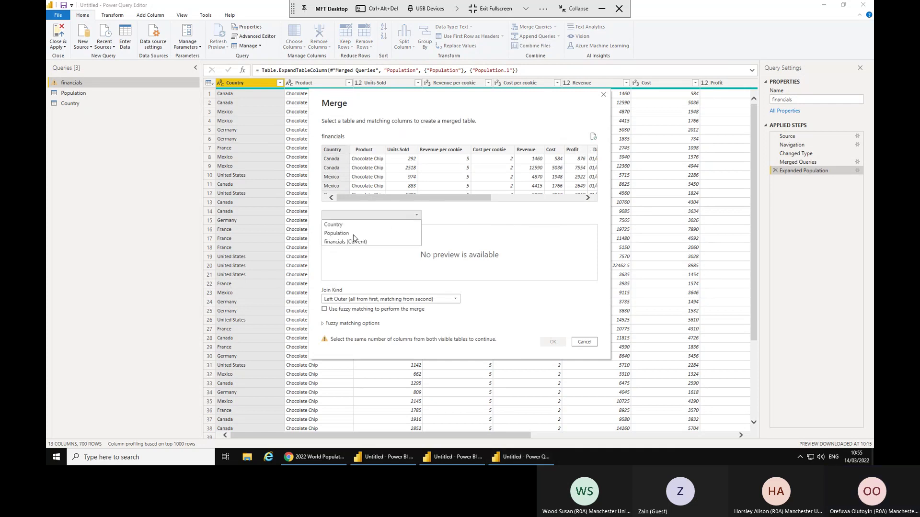
click(337, 225)
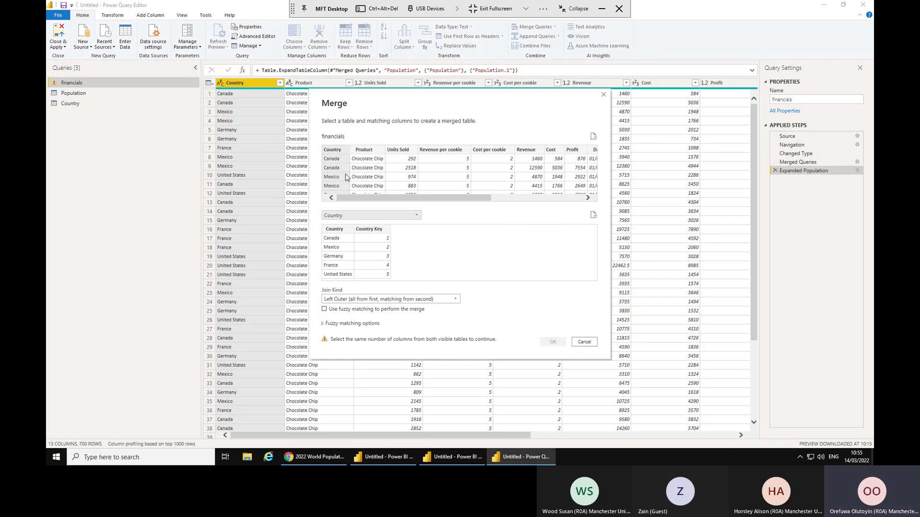
click(337, 231)
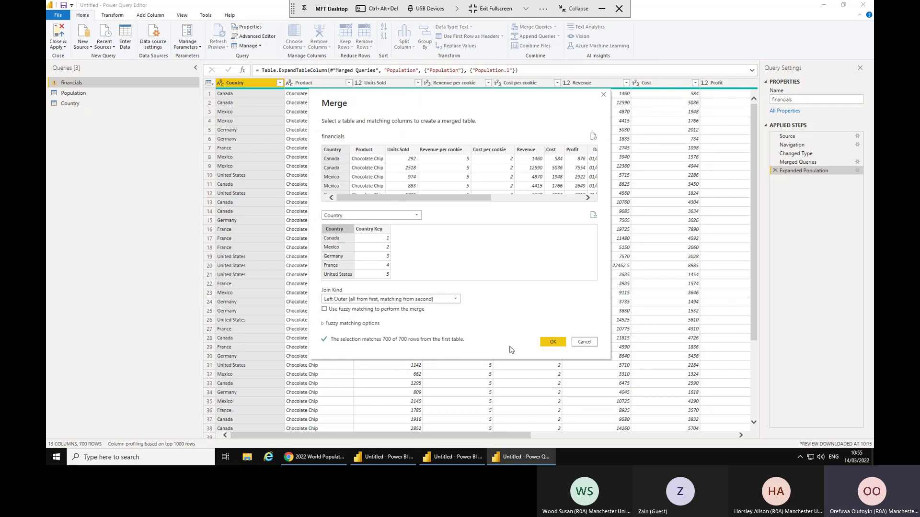
click(553, 343)
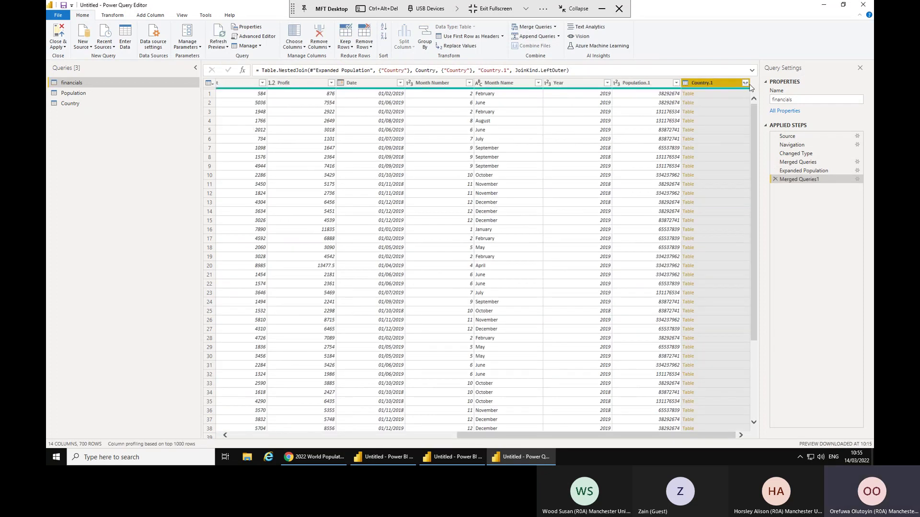
Expand Country.1 to add only the Country Key column.
click(746, 84)
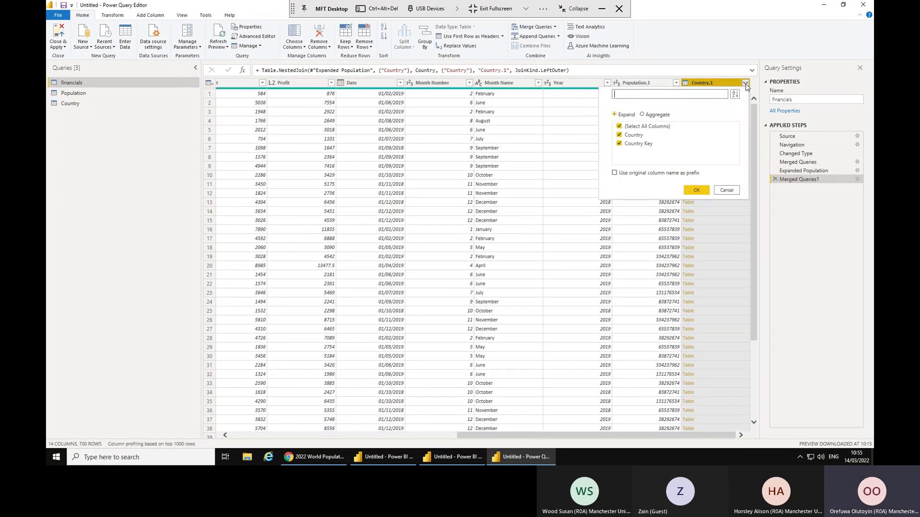
click(655, 127)
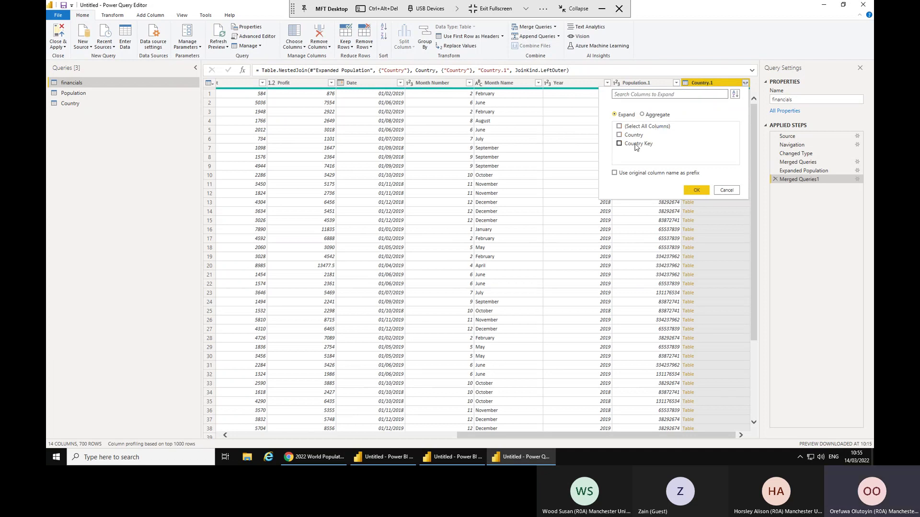
click(636, 145)
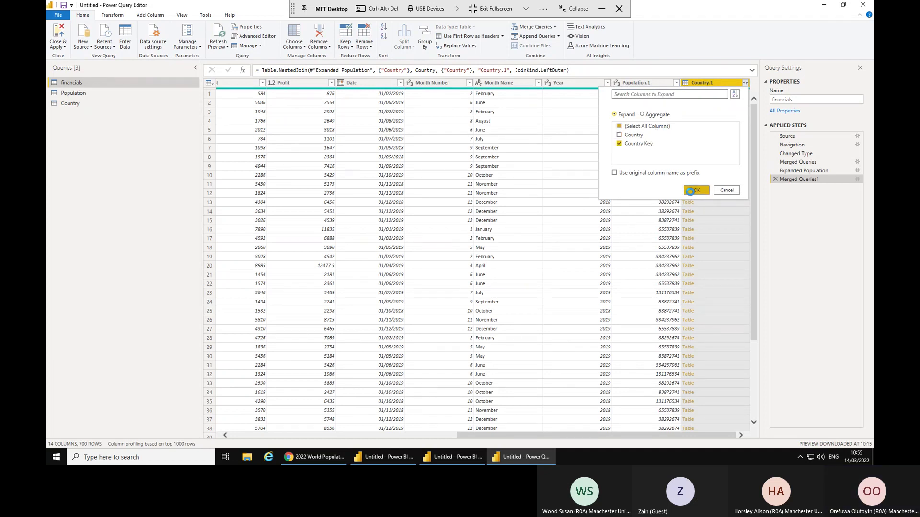
click(696, 190)
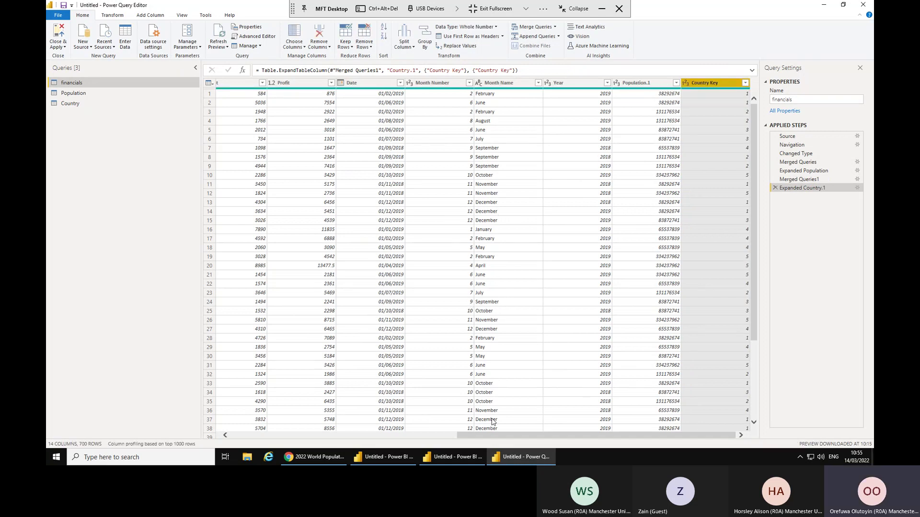
drag(492, 438, 334, 438)
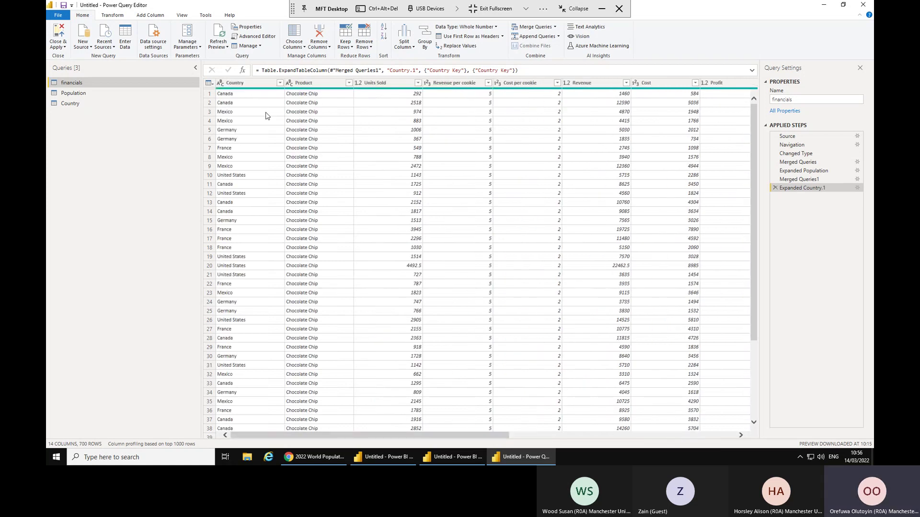
Remove the Country column from the financials query.
click(257, 84)
right_click(257, 85)
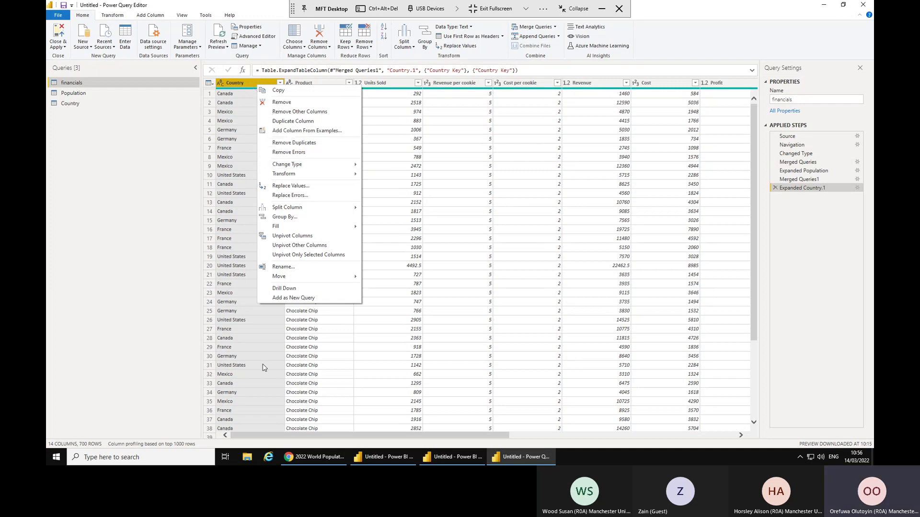
click(283, 102)
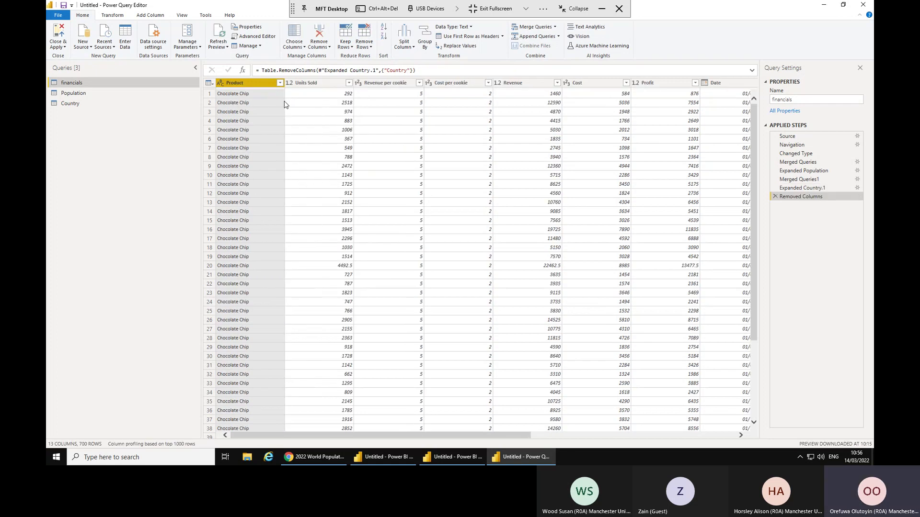
Duplicate the financials query to create financials (2).
right_click(244, 86)
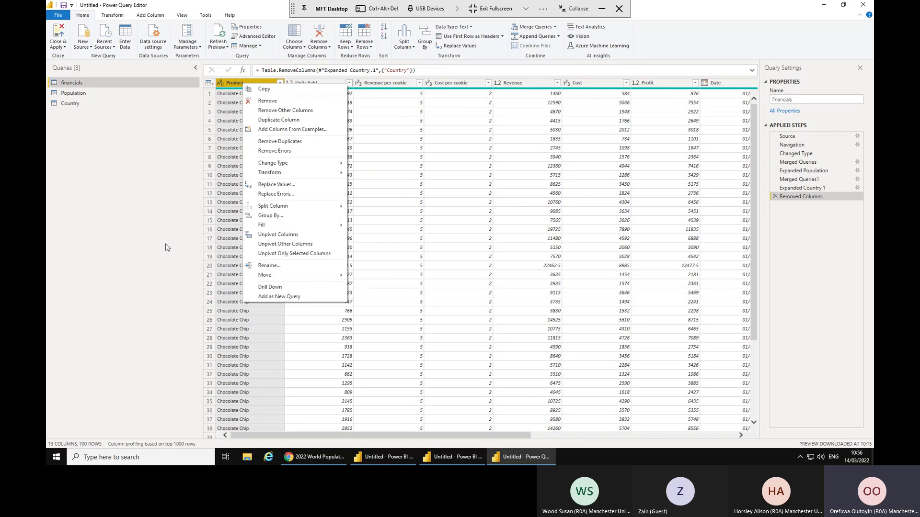
click(134, 173)
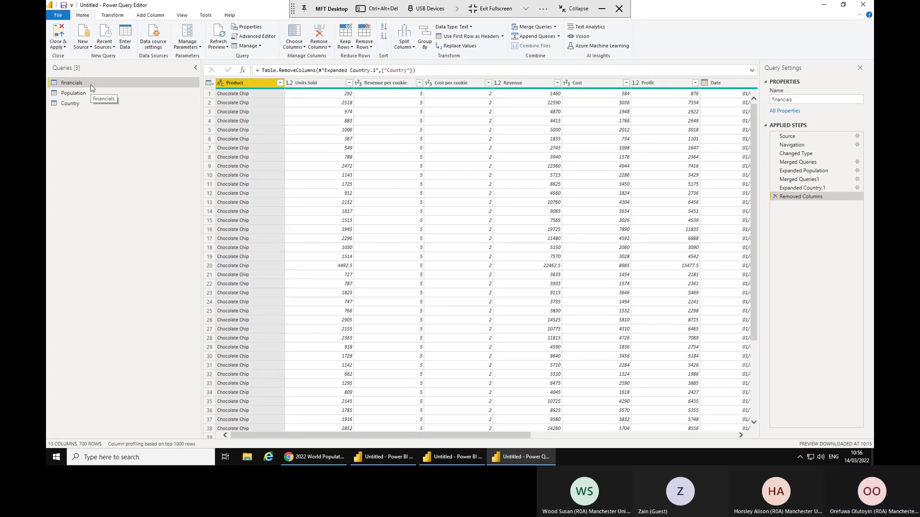
right_click(91, 88)
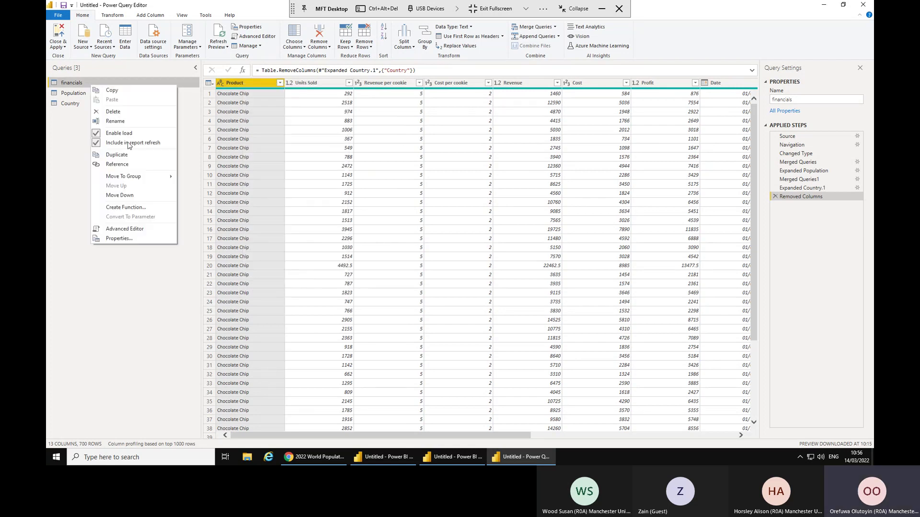
click(118, 154)
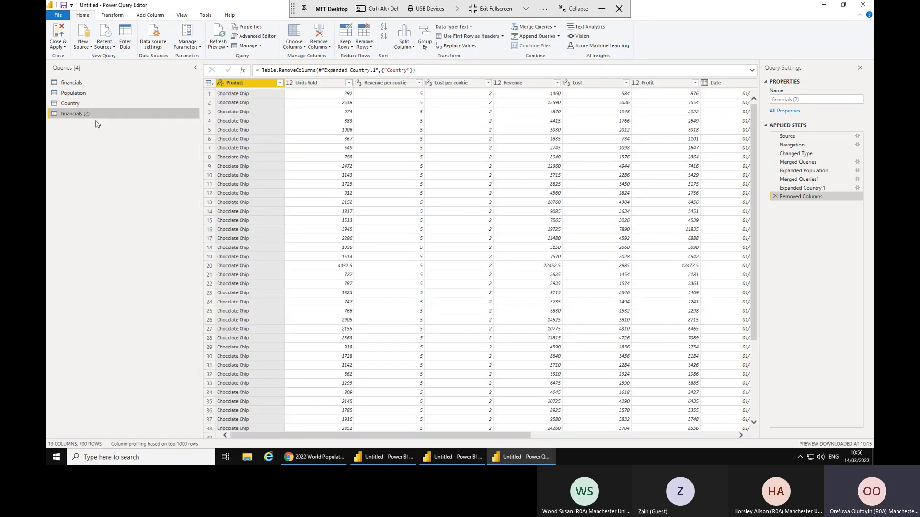
Rename the financials (2) query to Product.
right_click(99, 114)
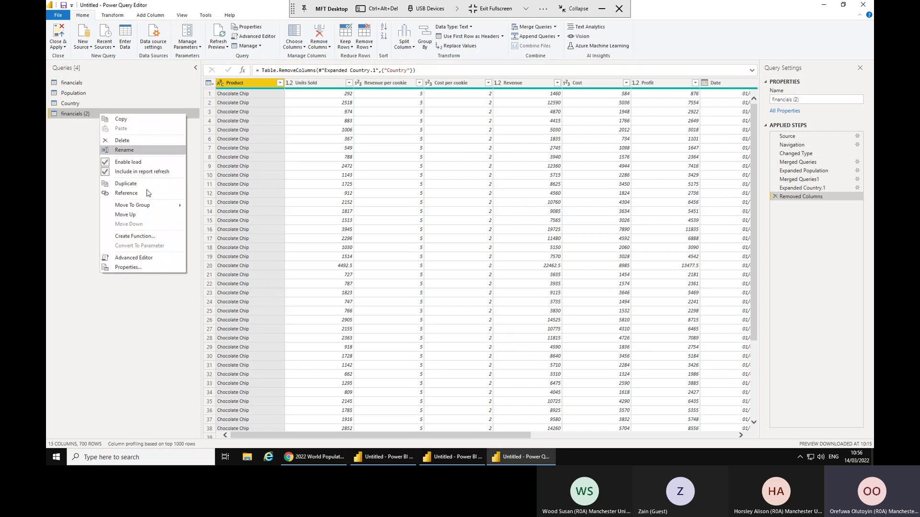
click(123, 150)
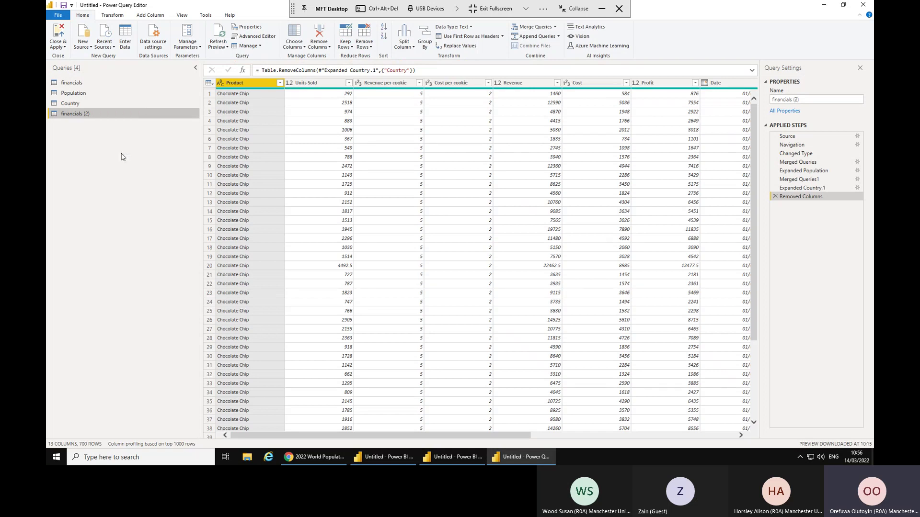
text(Product)
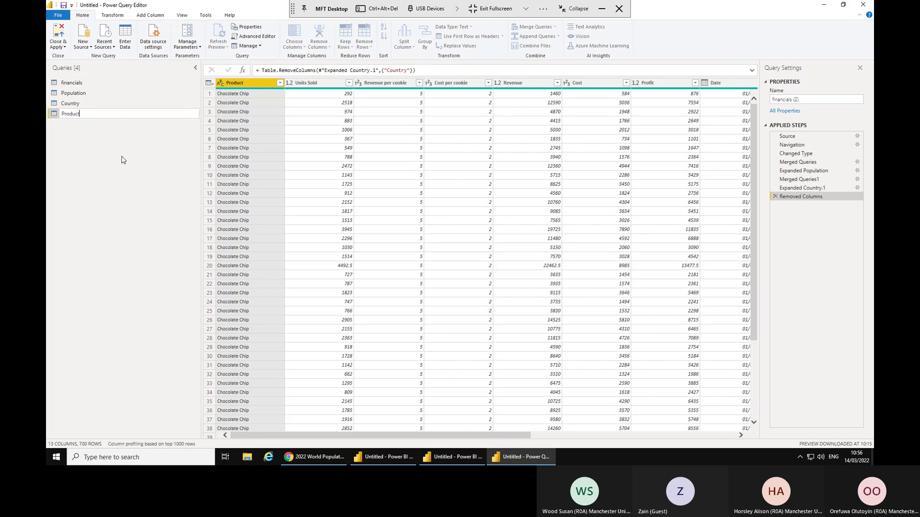
key(Return)
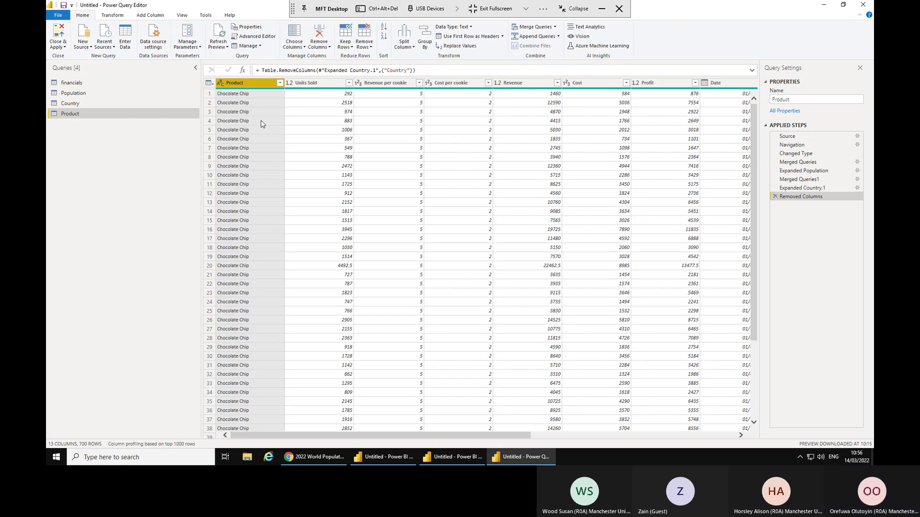
Keep only the Product column and remove duplicate product names.
right_click(259, 83)
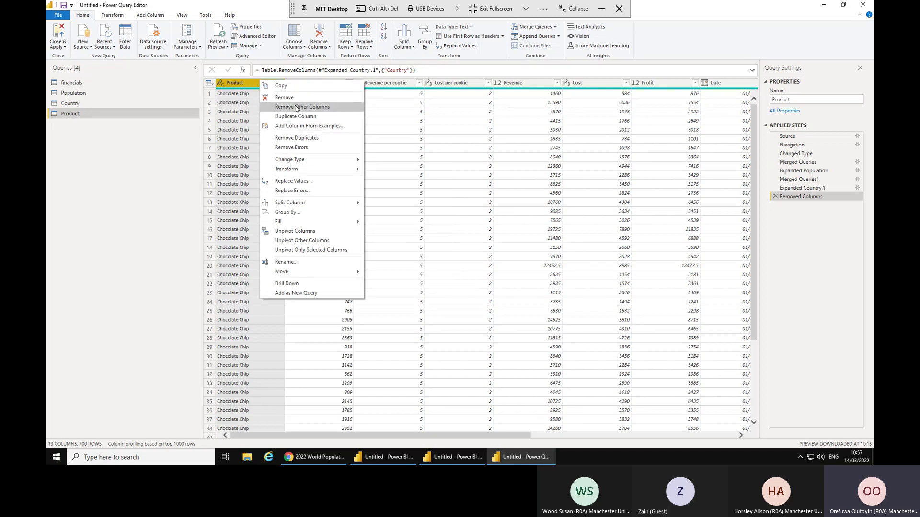
click(295, 108)
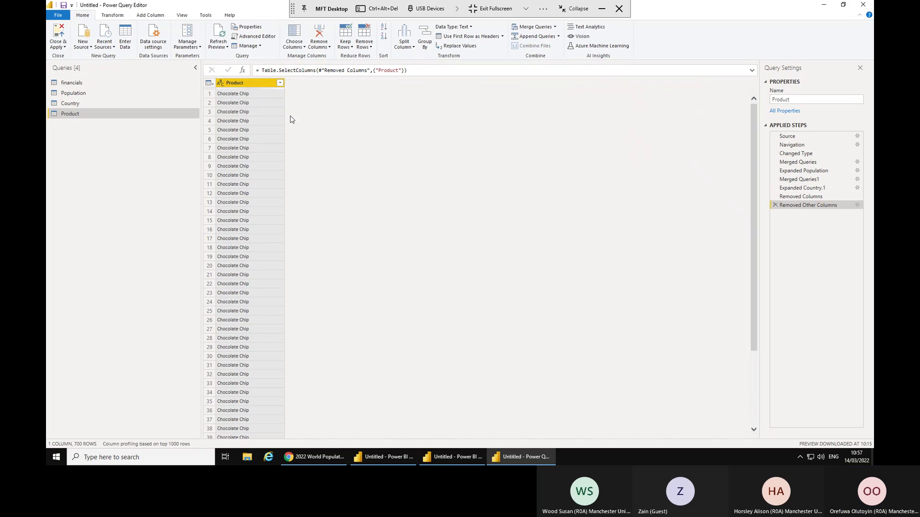
right_click(233, 86)
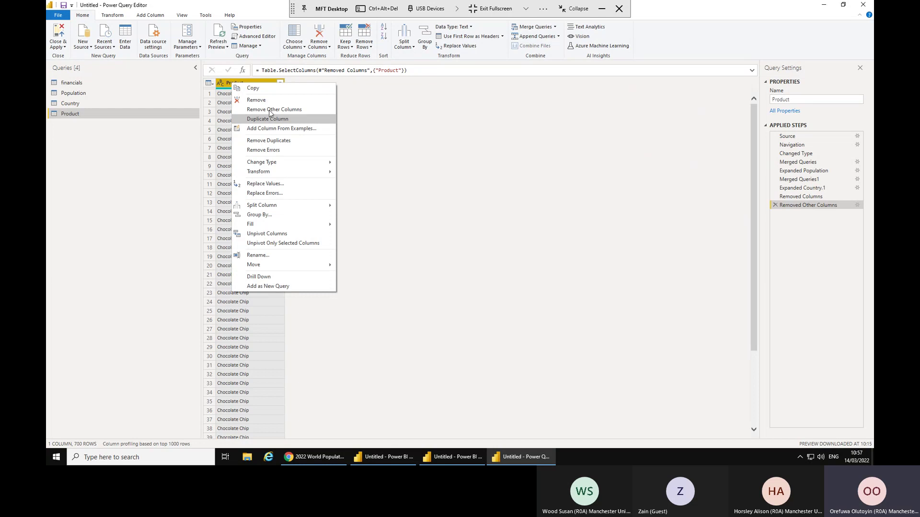
click(268, 140)
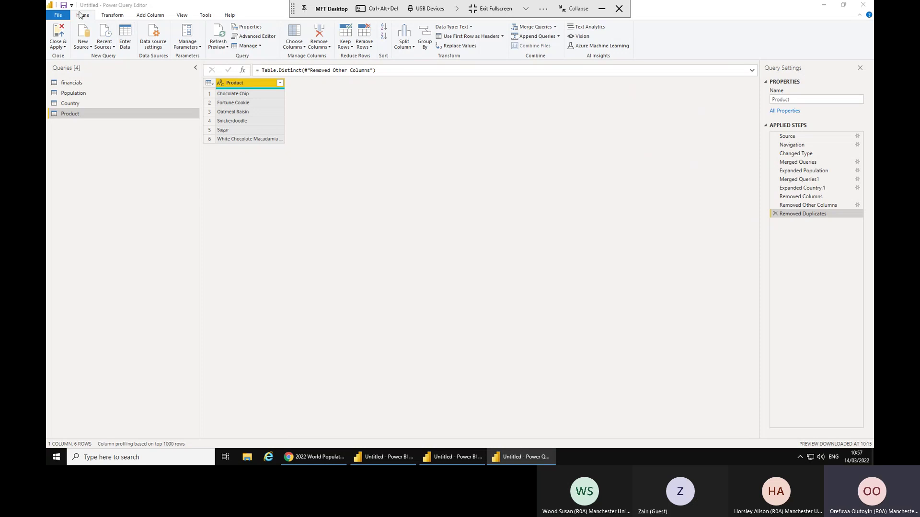
Add an index column starting at 1 and rename it Product Key.
click(155, 18)
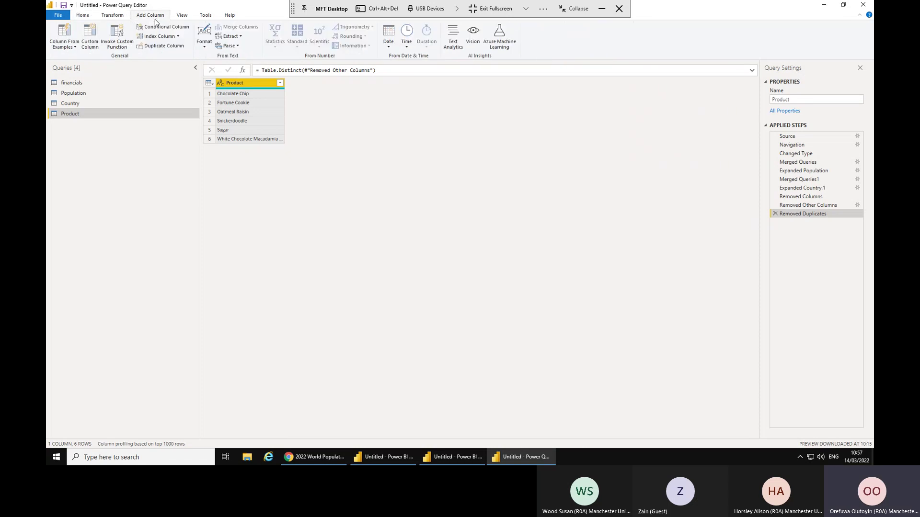
click(177, 36)
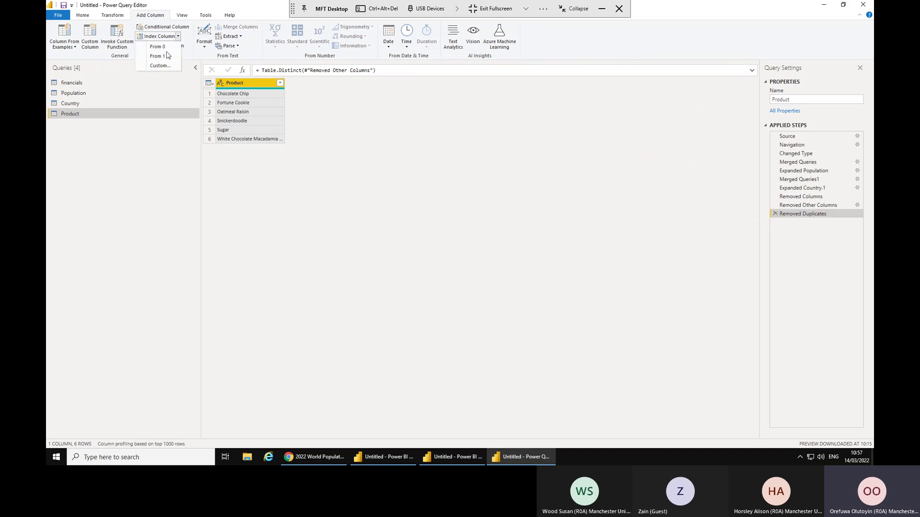
click(165, 56)
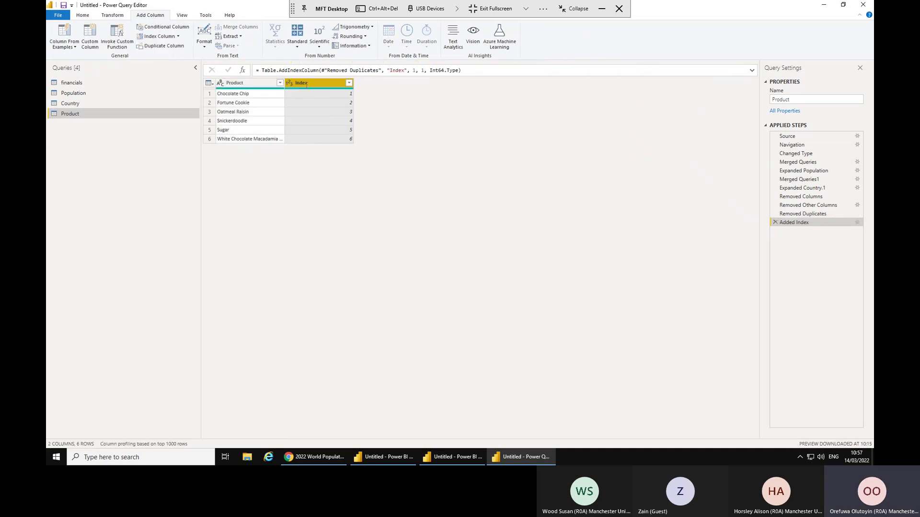
double_click(309, 83)
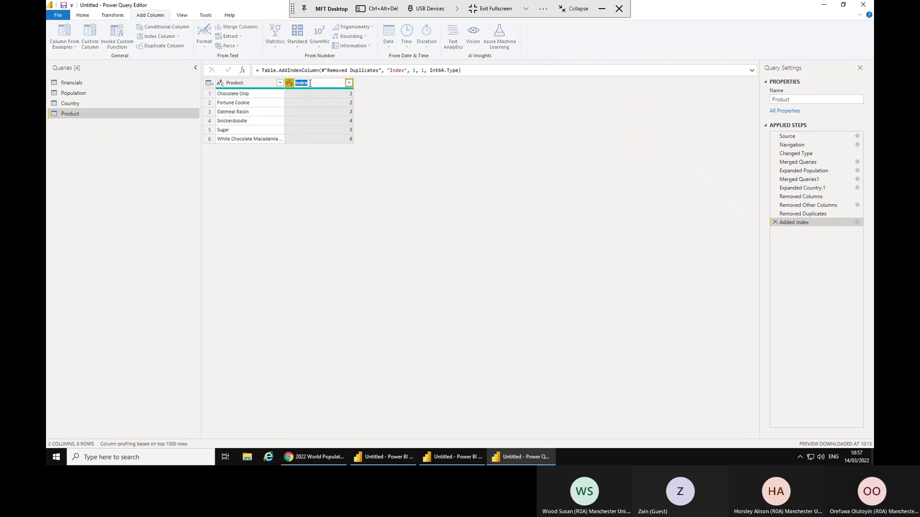
text(P)
text(rod)
text(uc)
text(t Key)
key(Return)
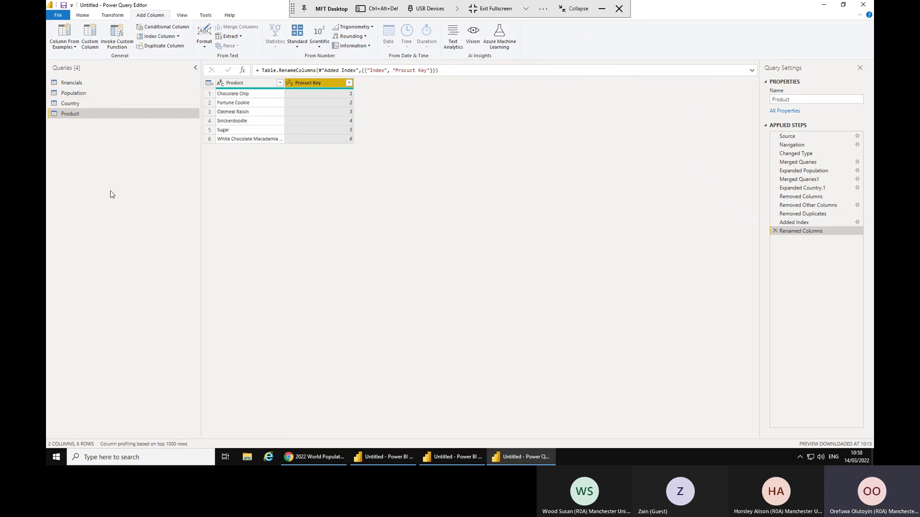
click(81, 85)
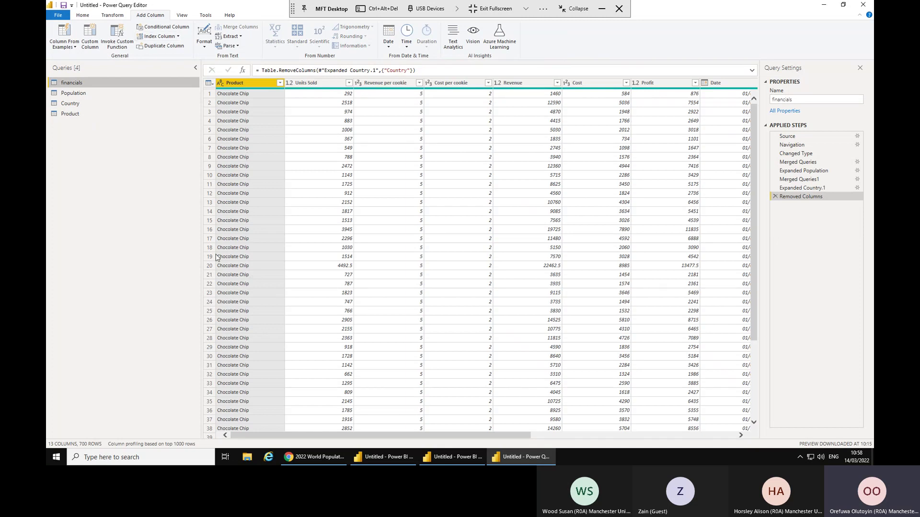
Merge the Product query into financials, matching on the Product column.
click(86, 17)
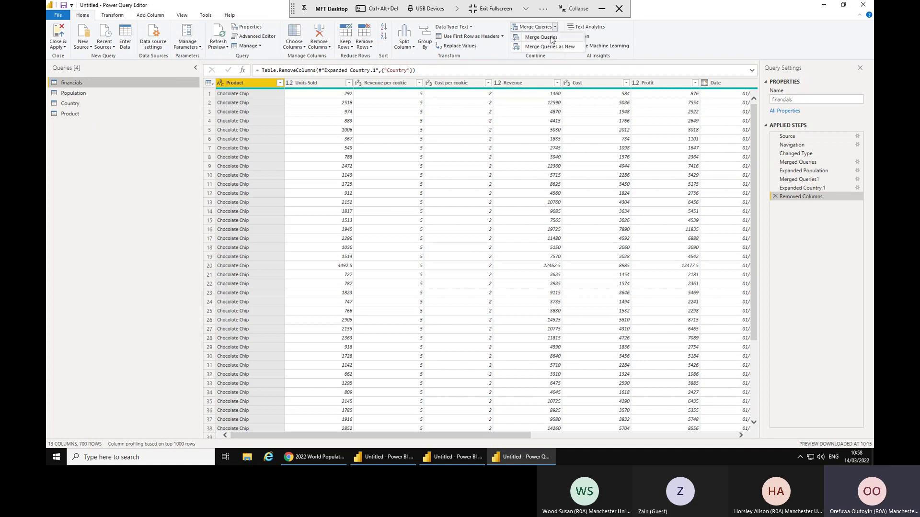
click(534, 26)
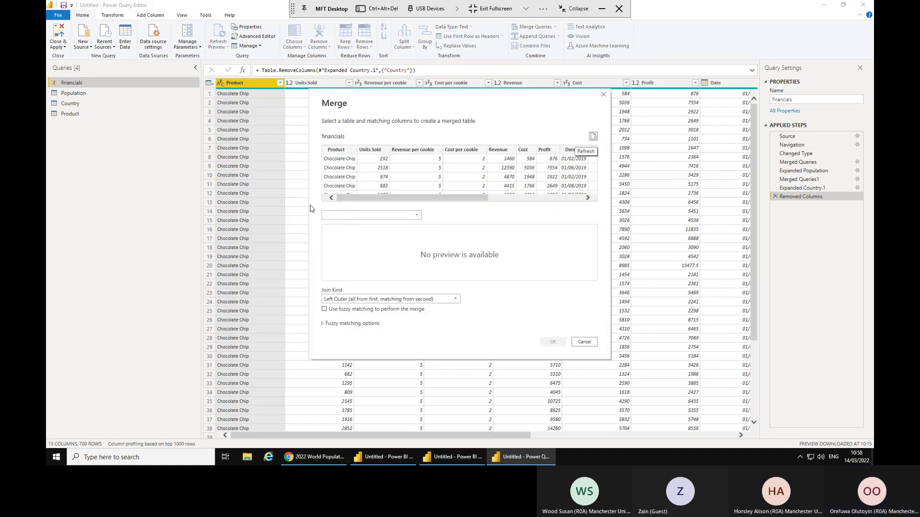
click(349, 159)
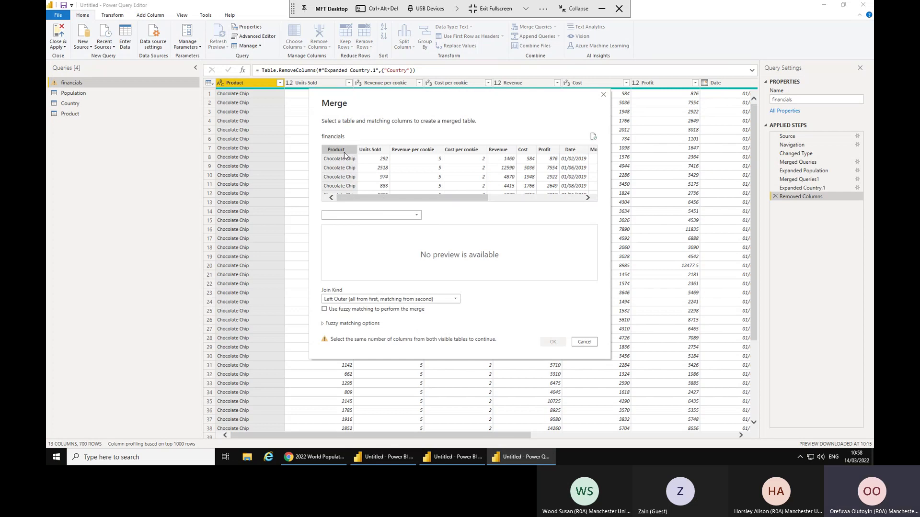
click(398, 218)
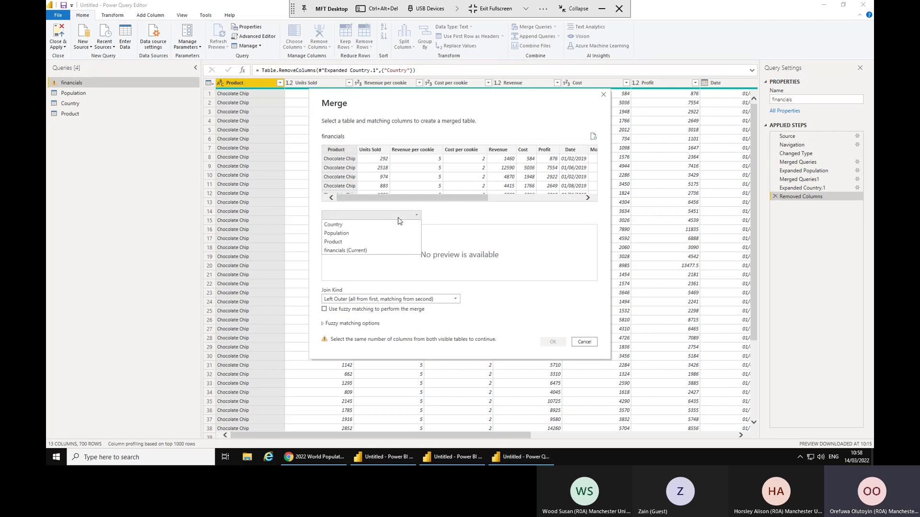
click(334, 242)
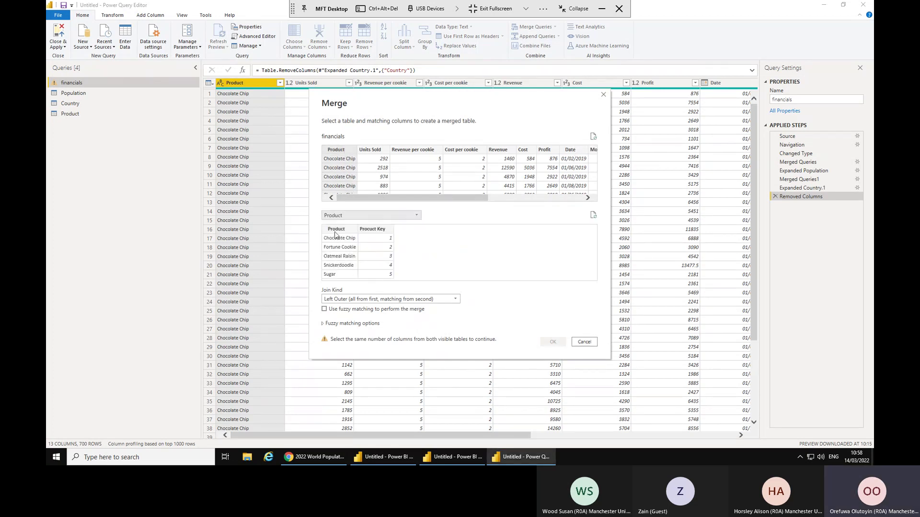
click(335, 233)
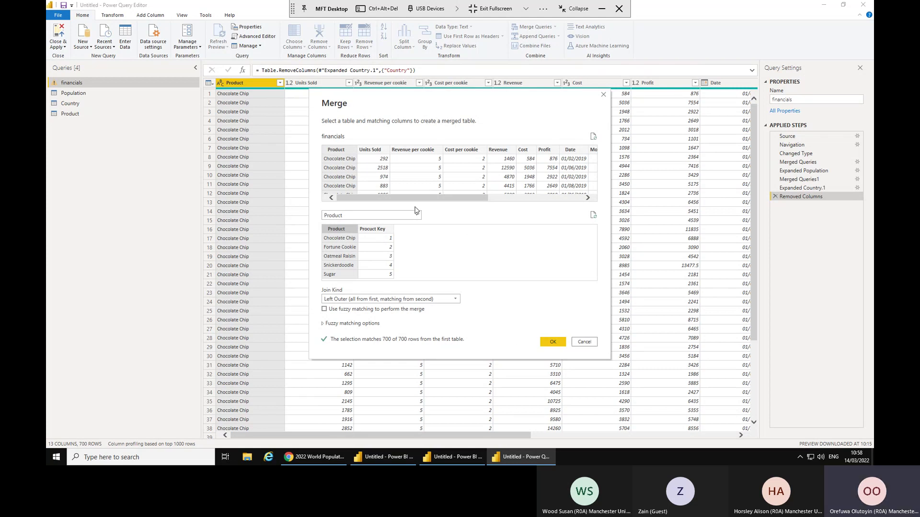
click(554, 342)
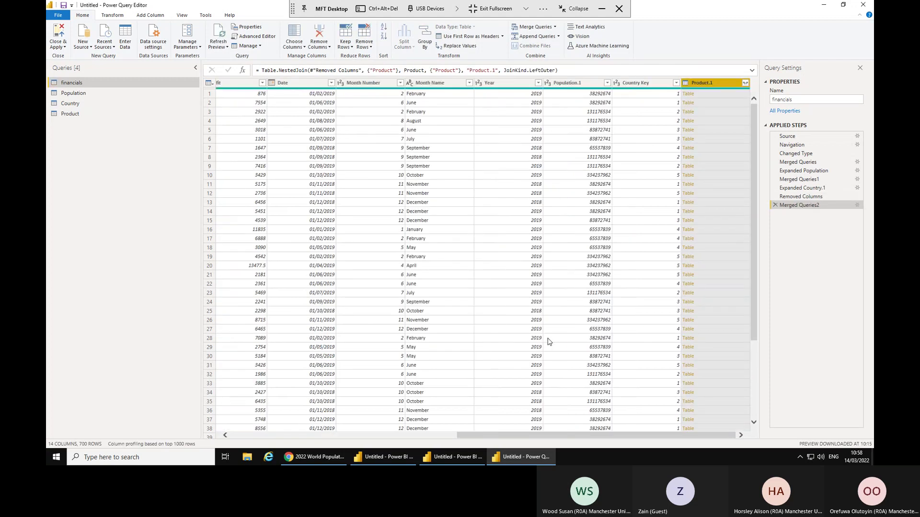
Expand the merged Product data, keeping only the Product Key column.
click(746, 84)
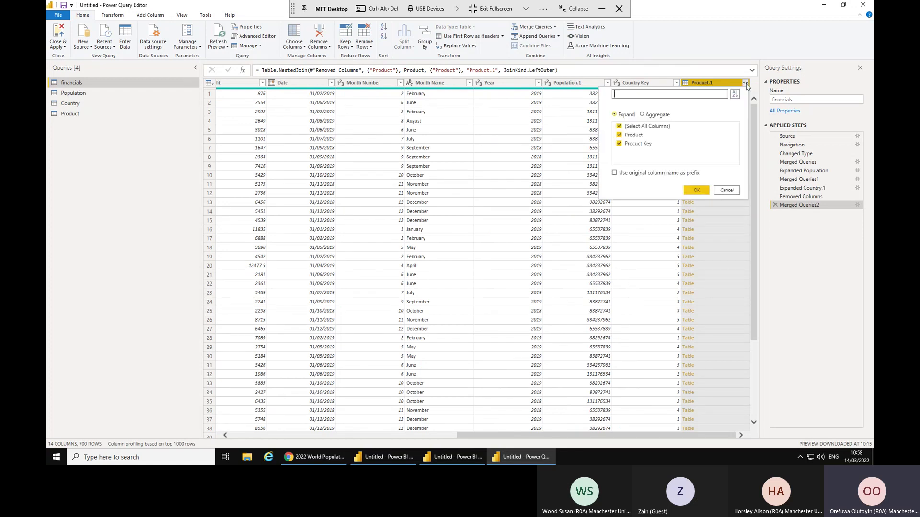
click(650, 129)
click(639, 145)
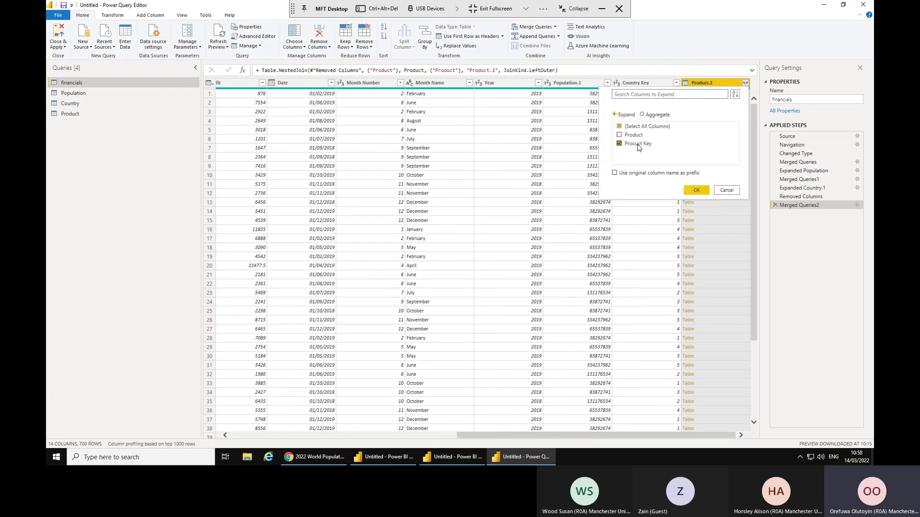
click(698, 190)
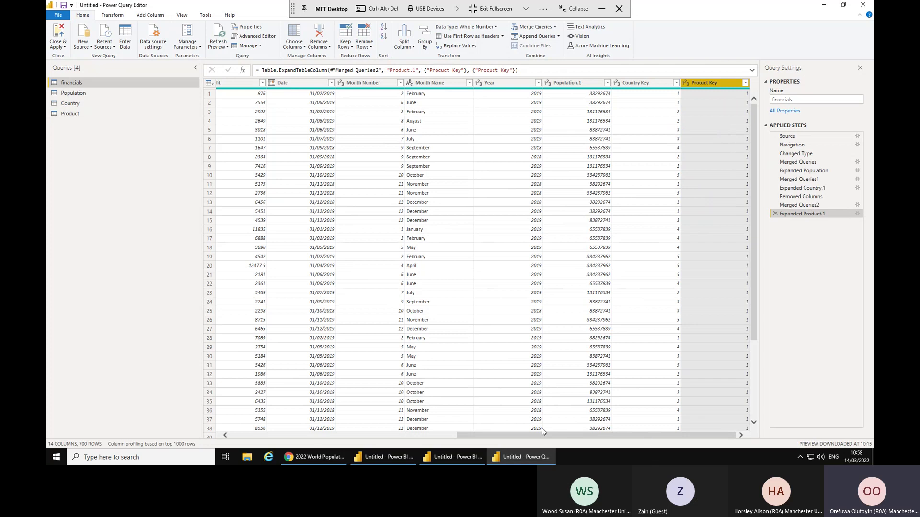
scroll(541, 428, left, 5)
scroll(404, 432, left, 5)
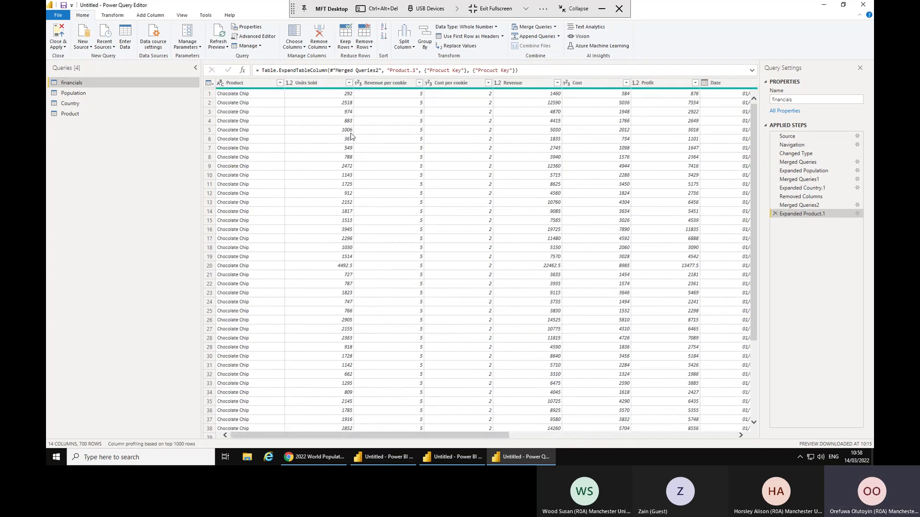
Delete the Product text column from financials, leaving 13 columns and 700 rows.
click(234, 84)
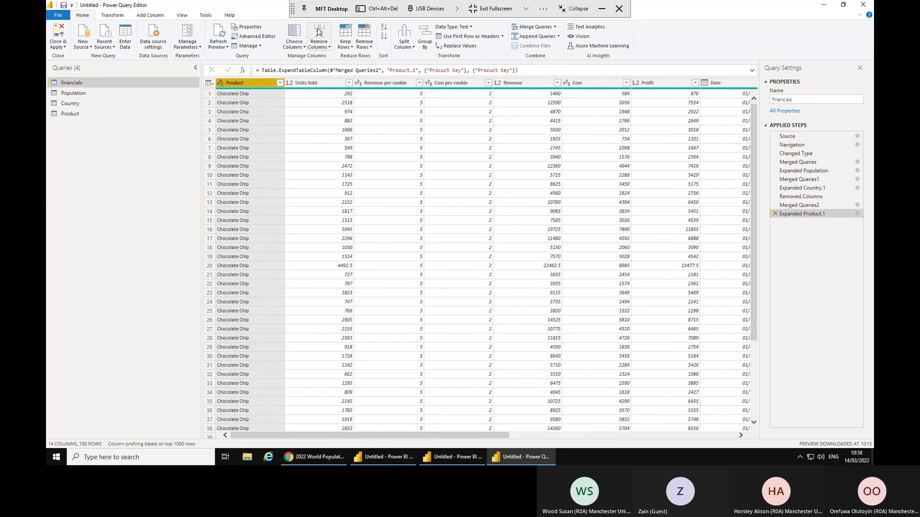
click(318, 31)
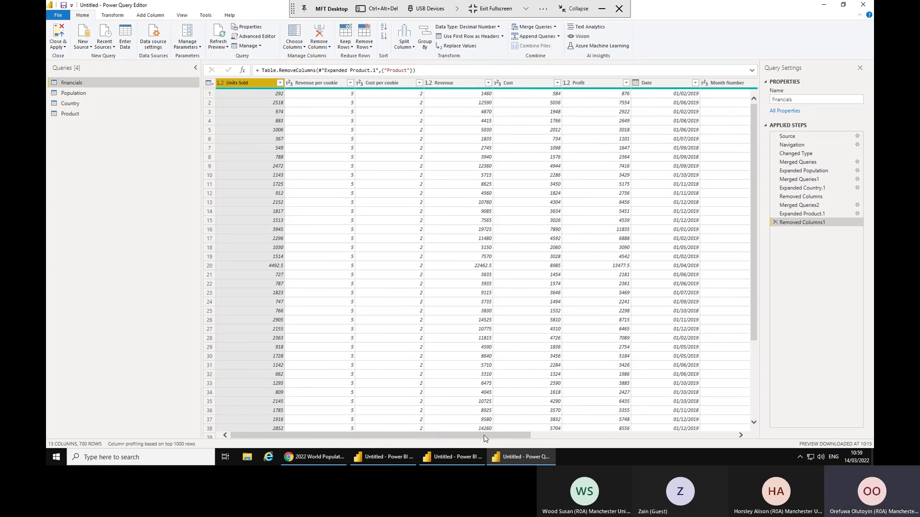
drag(484, 439, 650, 440)
drag(477, 295, 373, 330)
drag(373, 438, 373, 439)
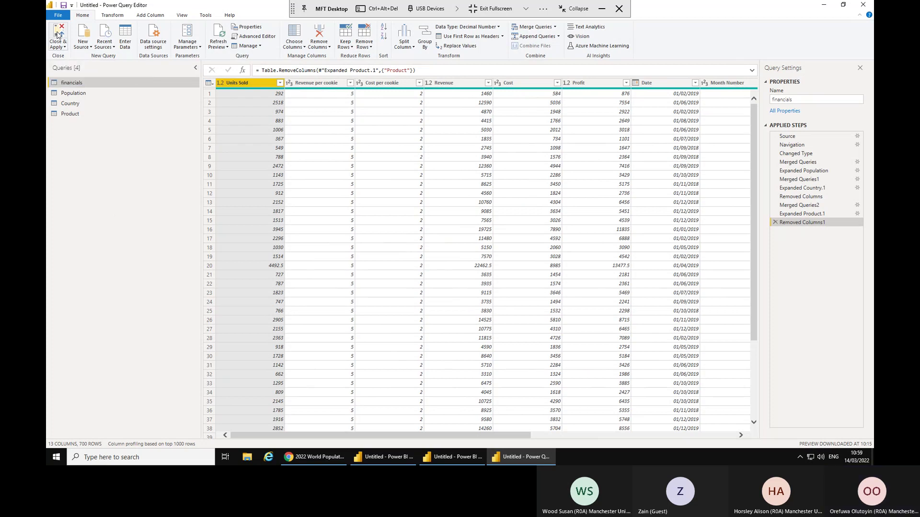
Close & Apply the query edits, then review financials' relationships in Model view.
click(58, 34)
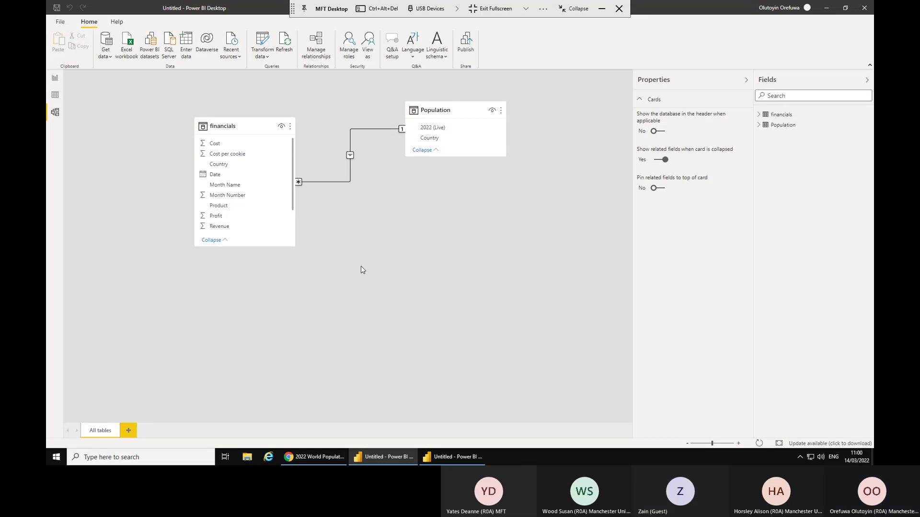
click(361, 266)
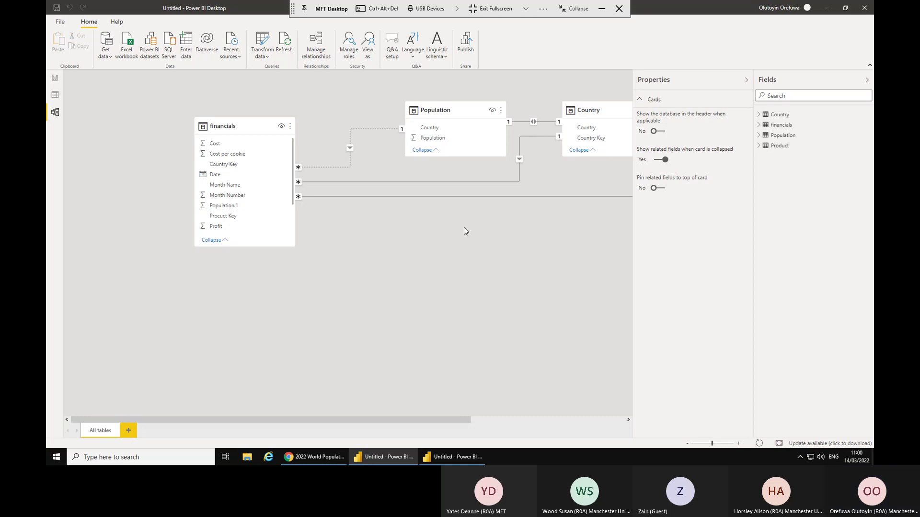
Fit the diagram, then place financials centrally with Population, Country and Product around it.
click(778, 444)
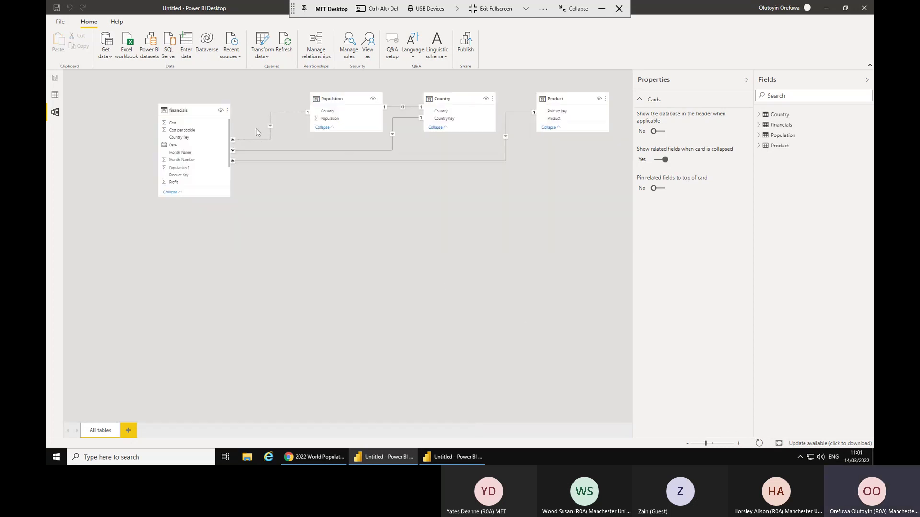
drag(193, 110, 391, 257)
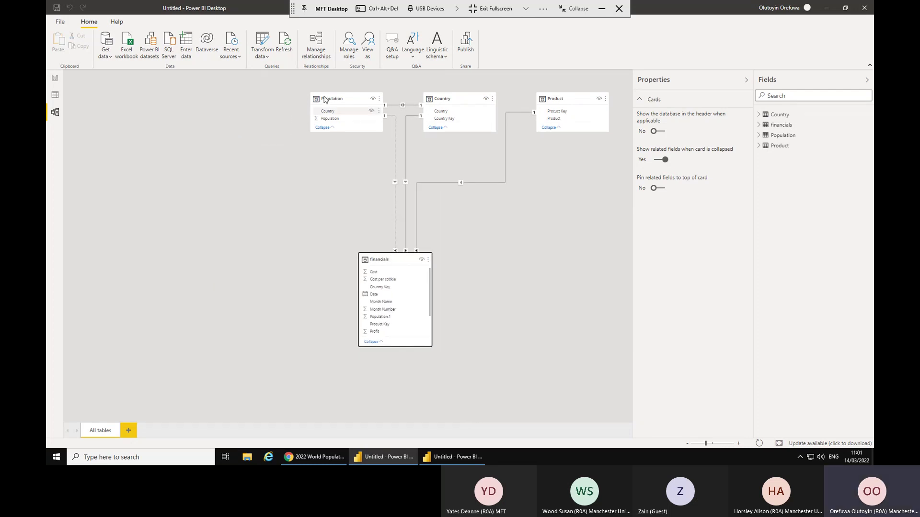
drag(325, 100, 181, 109)
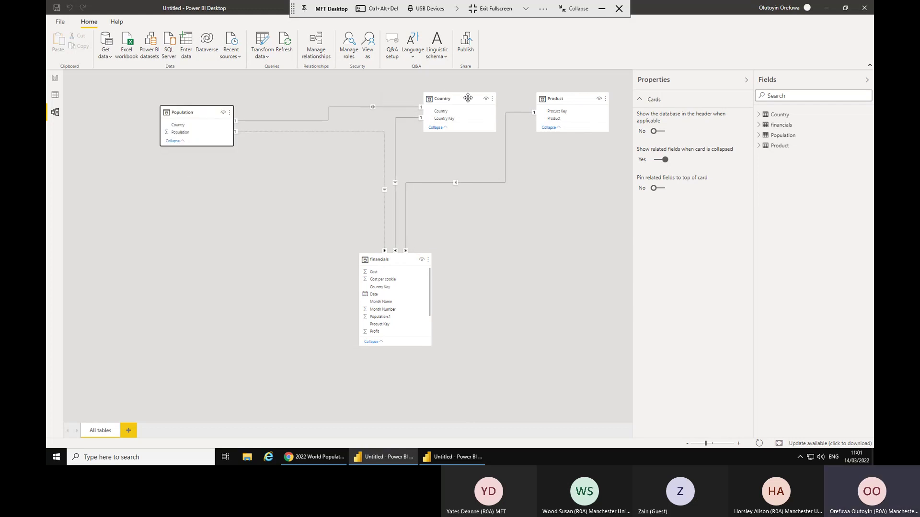
drag(467, 98, 391, 63)
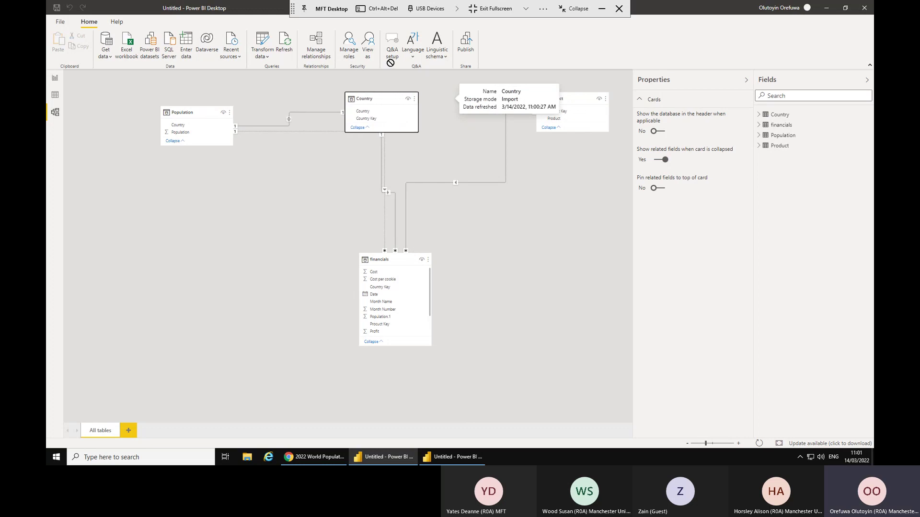
drag(567, 99, 538, 104)
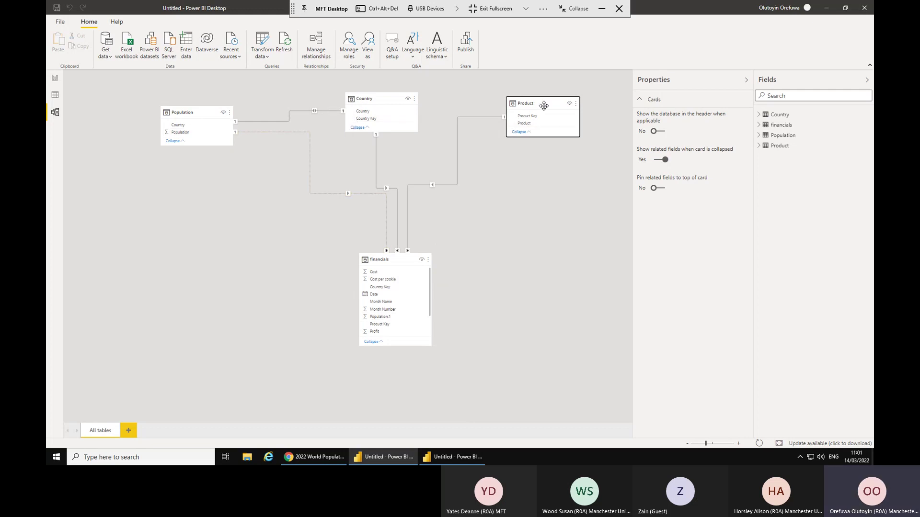
drag(544, 105, 565, 398)
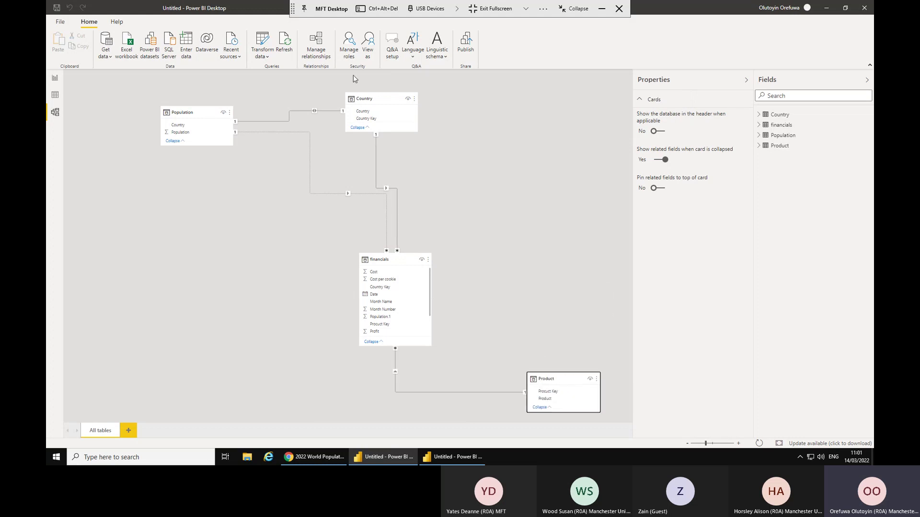
drag(374, 98, 471, 101)
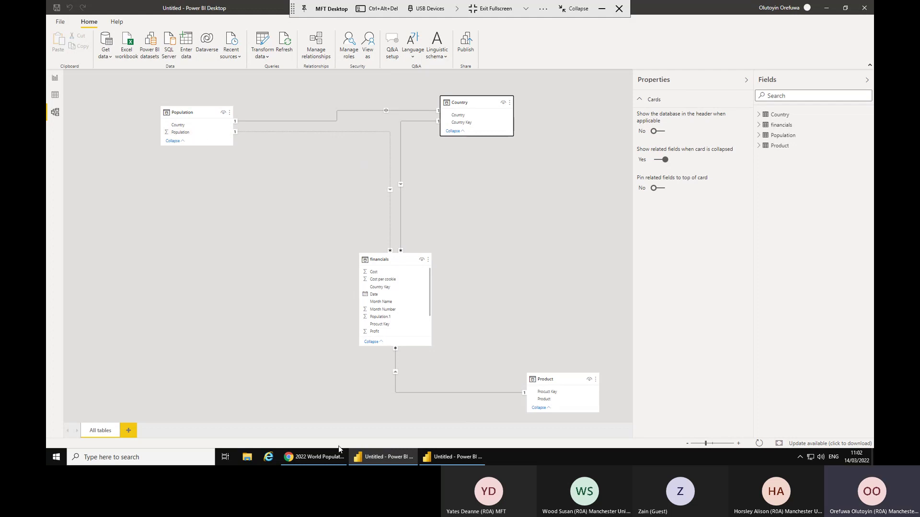
Switch to the worldpopulationreview.com page and scroll to the 2022 country population table.
click(327, 459)
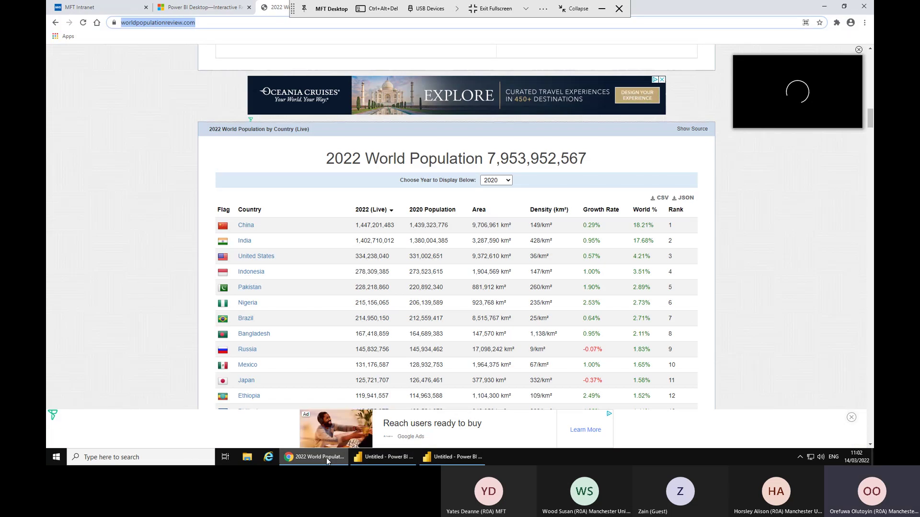
scroll(407, 129, down, 3)
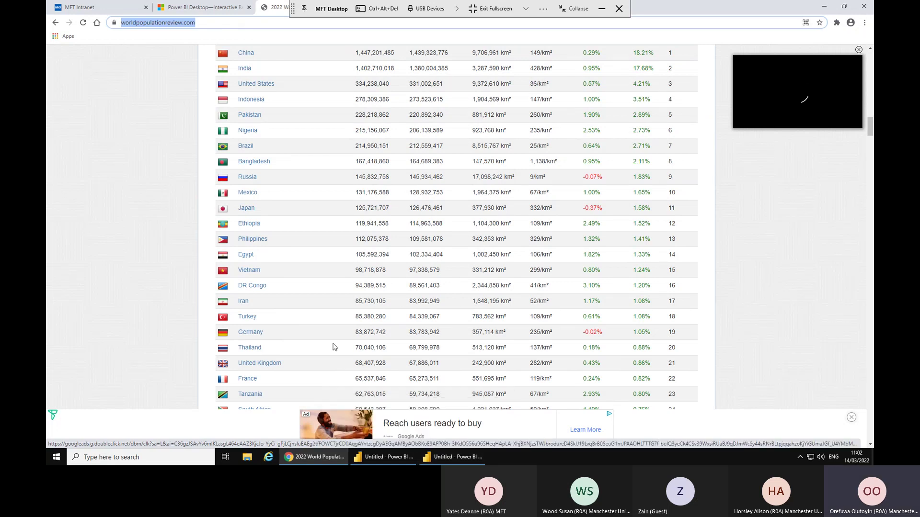
Return to the Power BI window with the model, then open File Explorer.
click(448, 457)
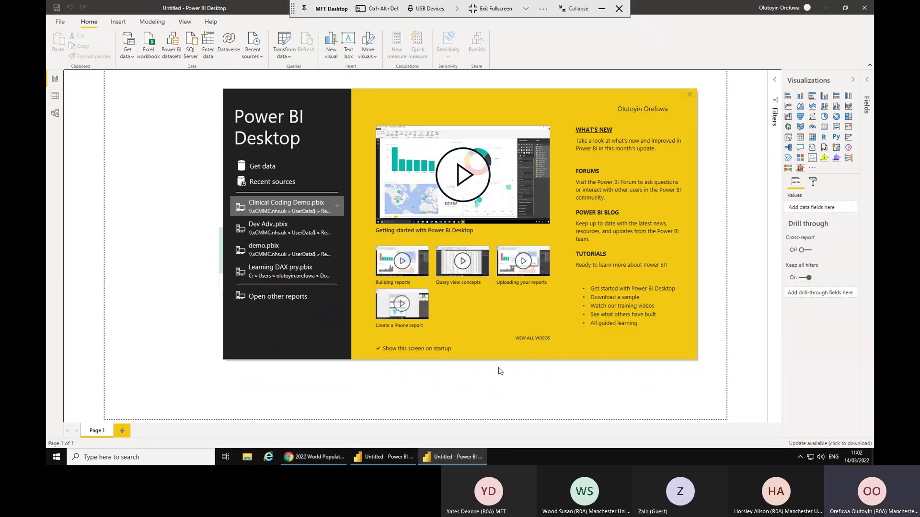
click(402, 461)
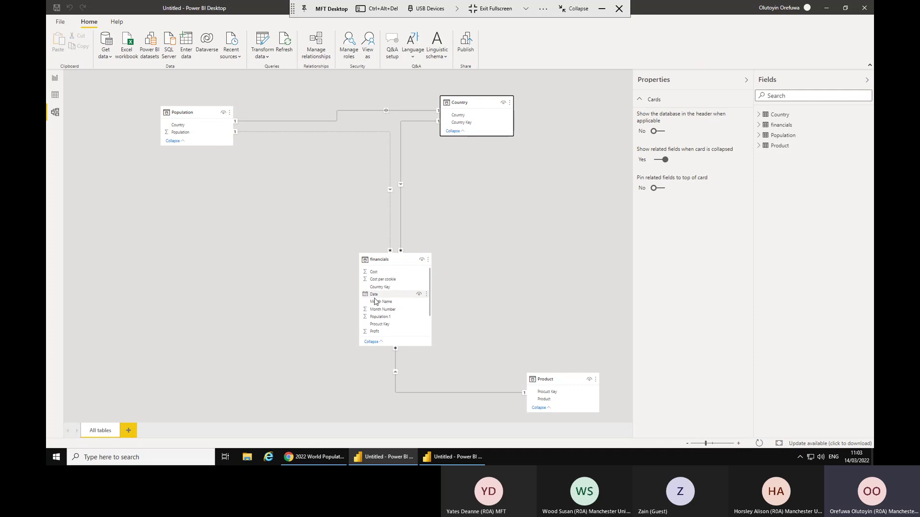
click(248, 462)
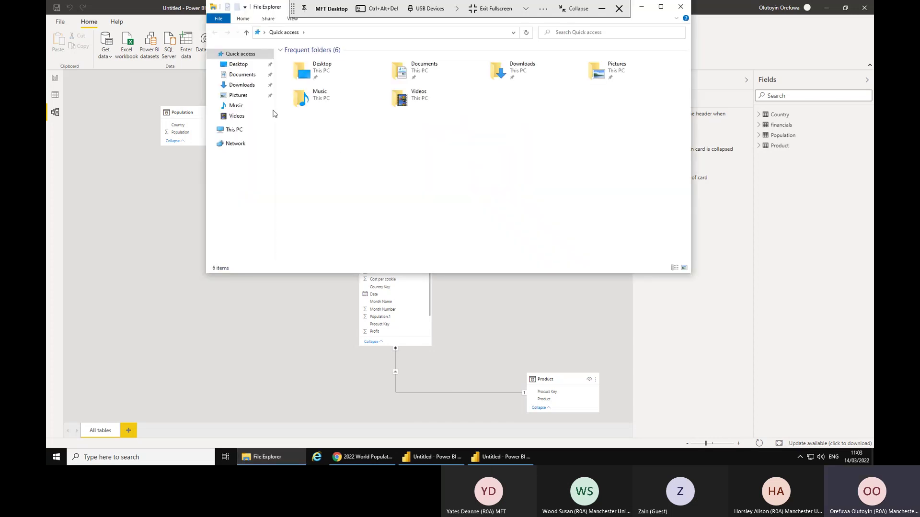
Locate Kevin Cookie Company Financials in Desktop > Intermediate Resources, then close Explorer.
click(239, 66)
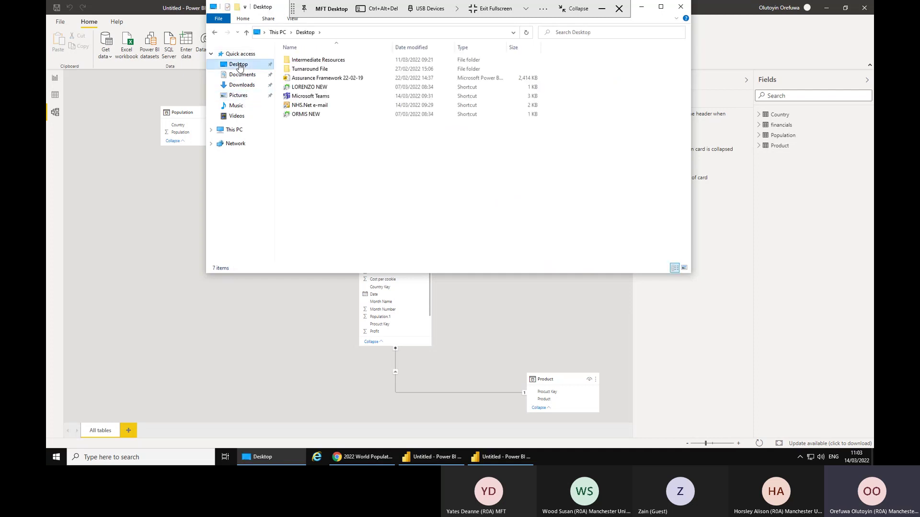
double_click(305, 62)
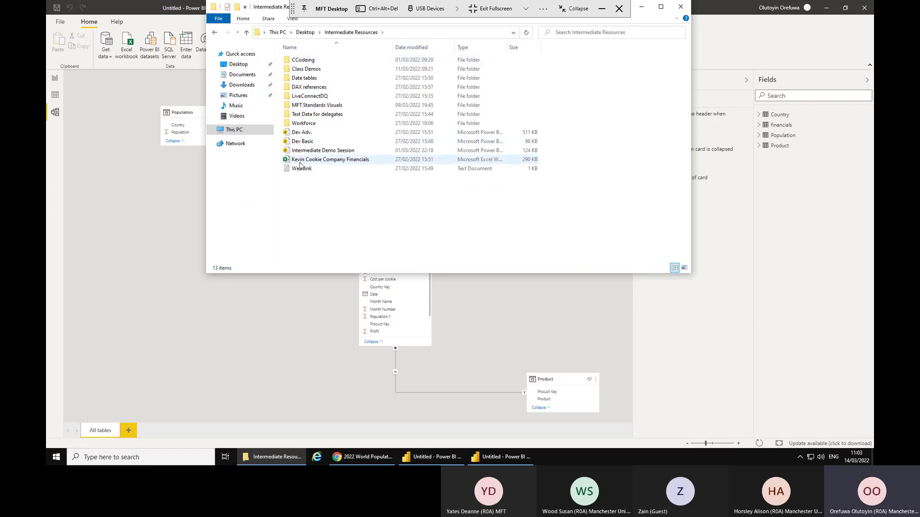
click(301, 163)
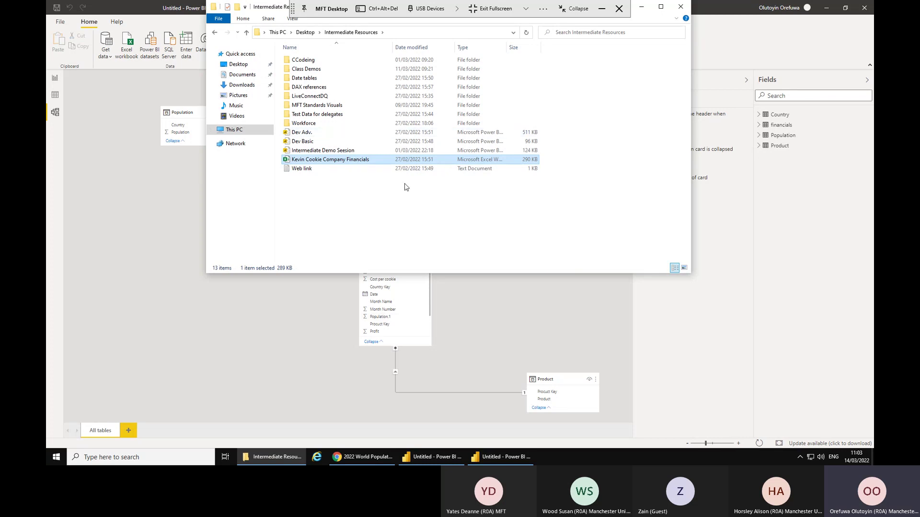
click(680, 6)
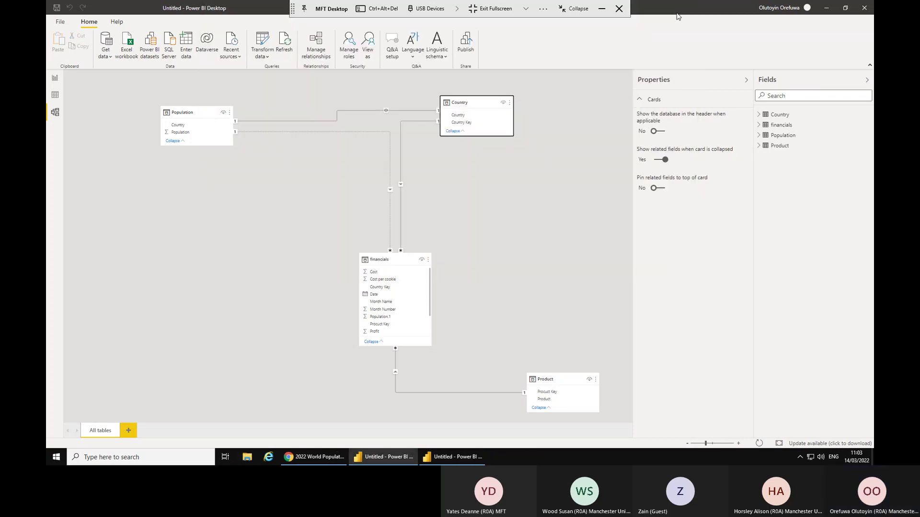
Enlarge the financials table card so Revenue and more fields show.
drag(371, 254, 293, 242)
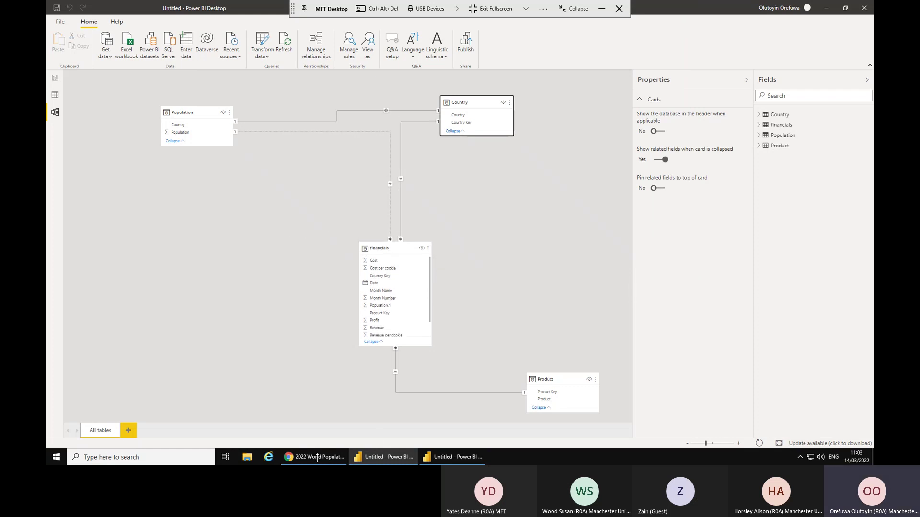
mouse_move(317, 458)
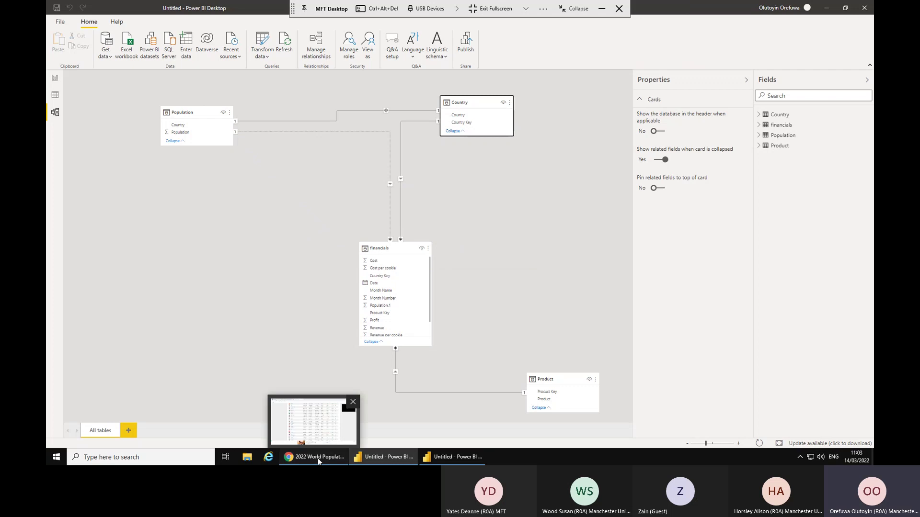
In Chrome, go to the Power BI Desktop page and search for 'star schema'.
click(317, 458)
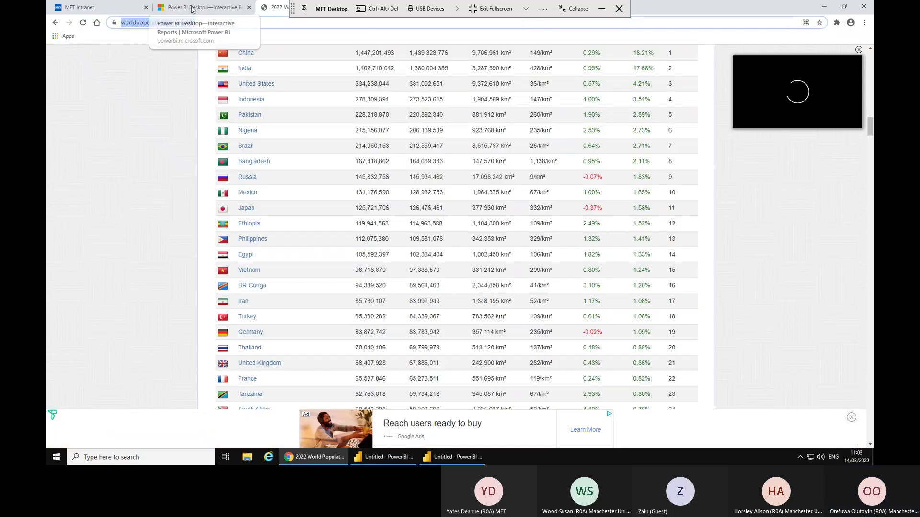
click(206, 8)
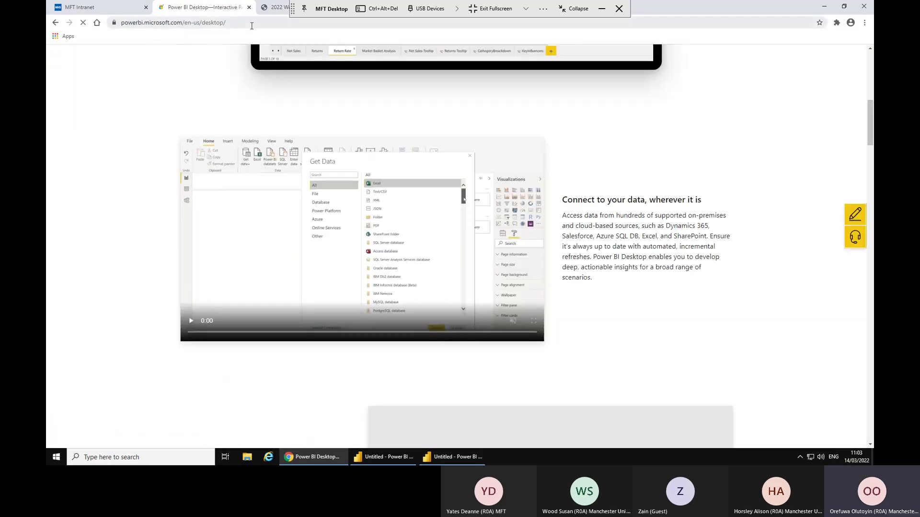
click(252, 25)
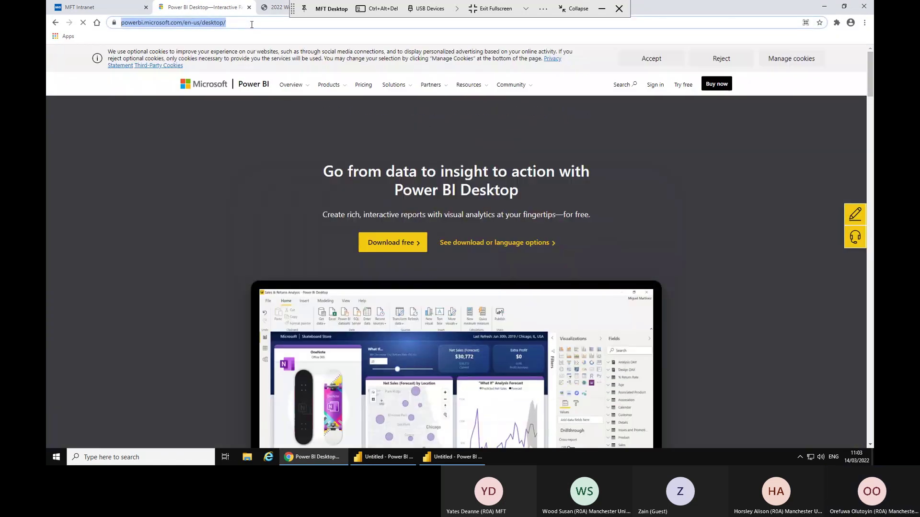
text(star )
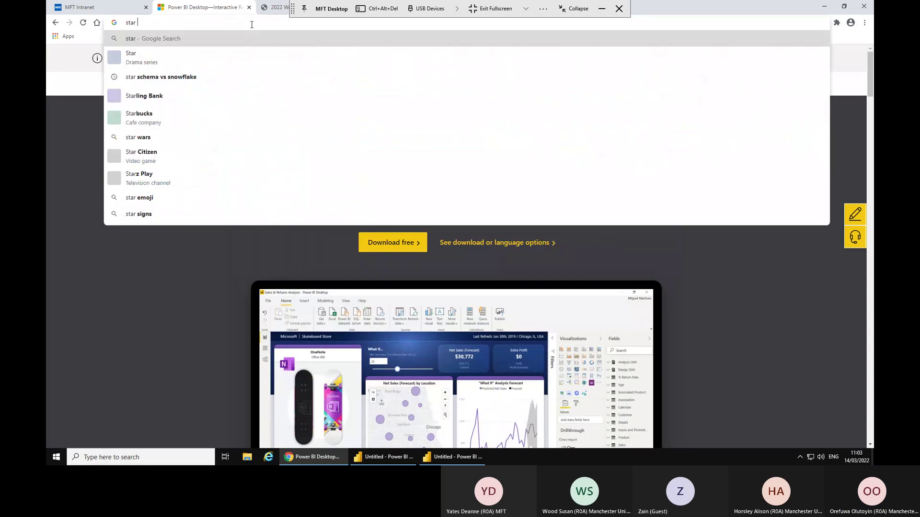
text(schema)
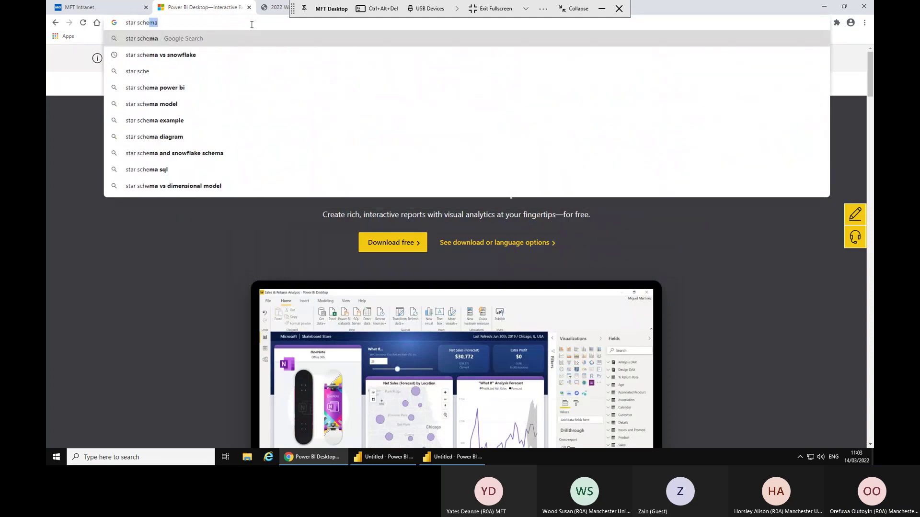
Show image results for 'star schema vs snowflake' and preview the GeeksforGeeks fact-table diagram.
click(148, 60)
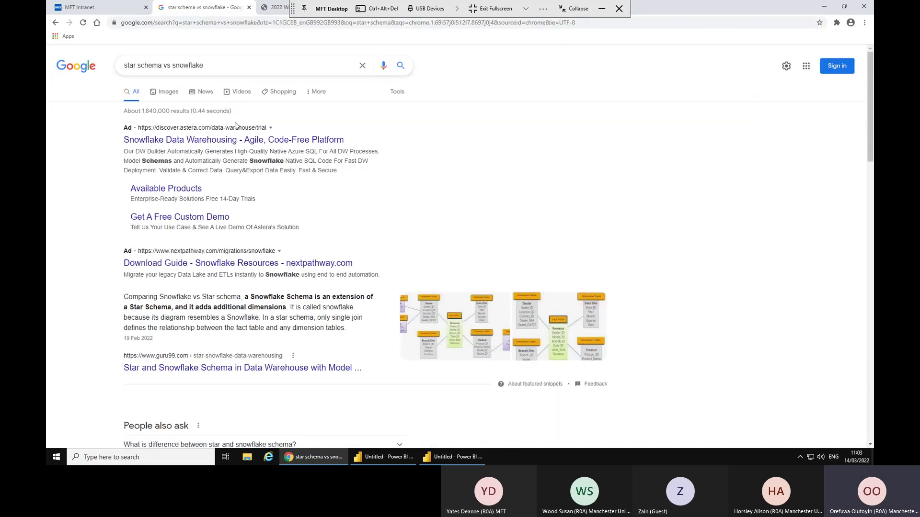
click(170, 93)
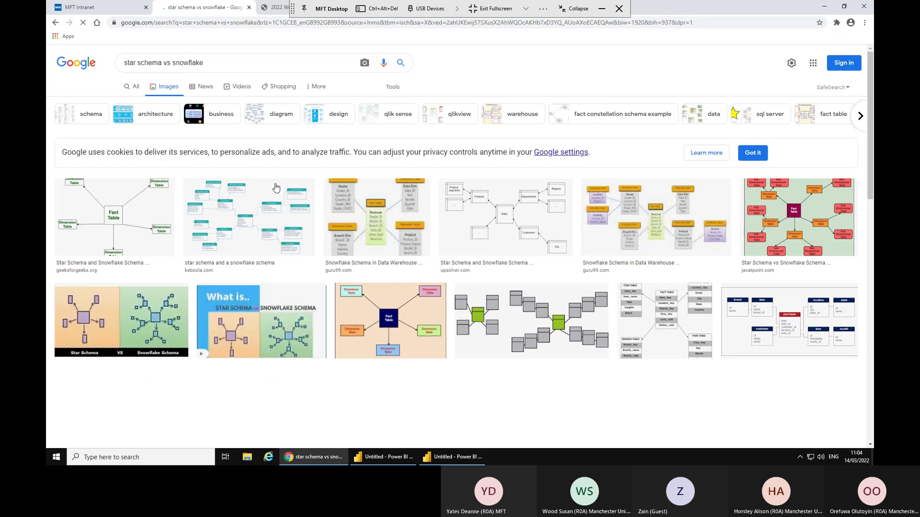
click(113, 221)
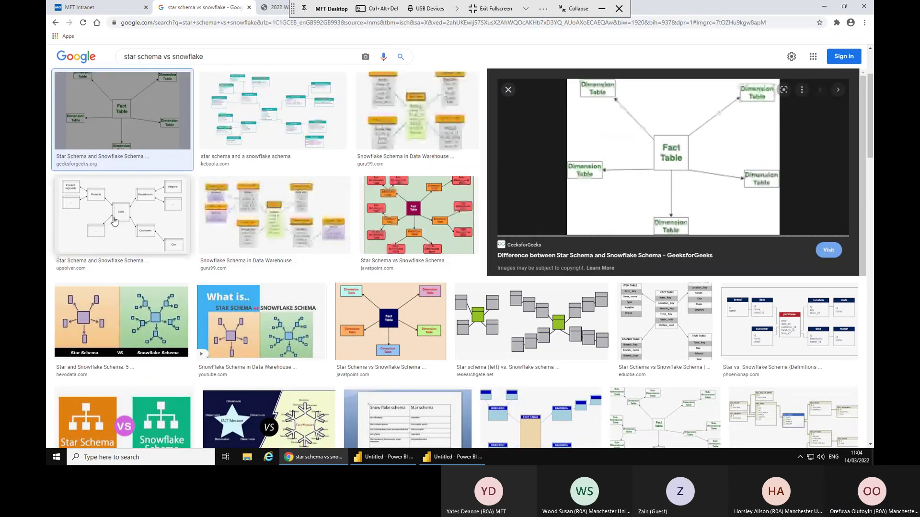
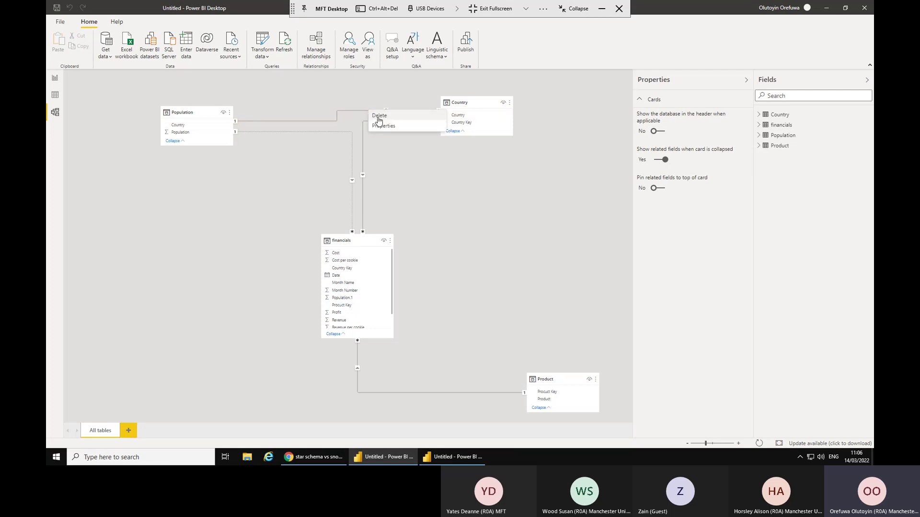
Delete the Population–Country relationship so each table links only to financials.
click(379, 116)
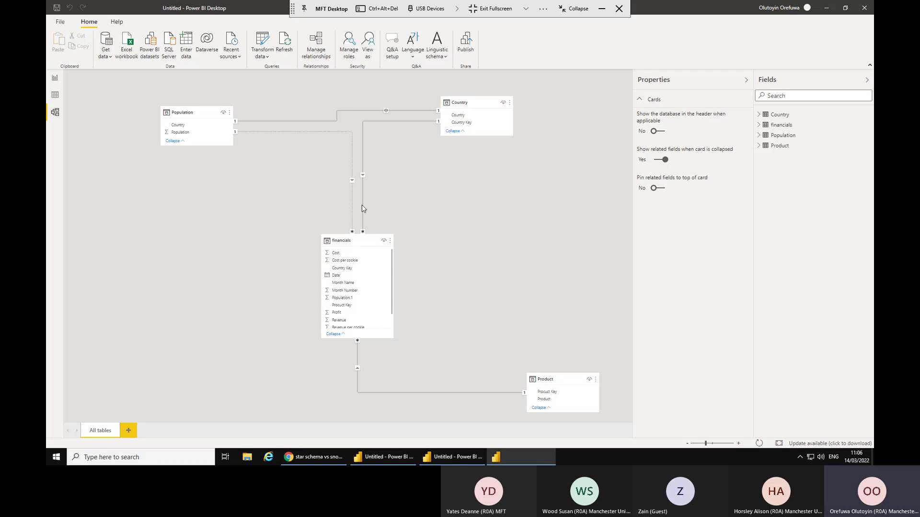
key(Delete)
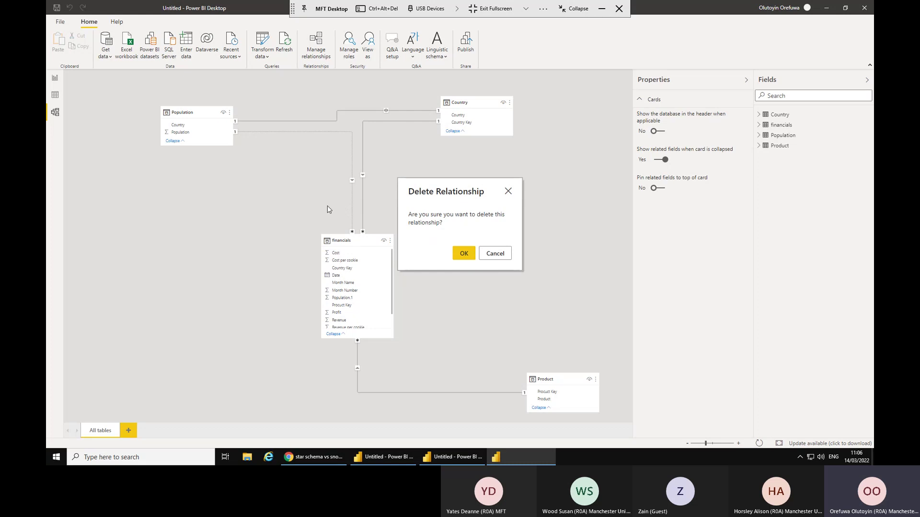
click(465, 259)
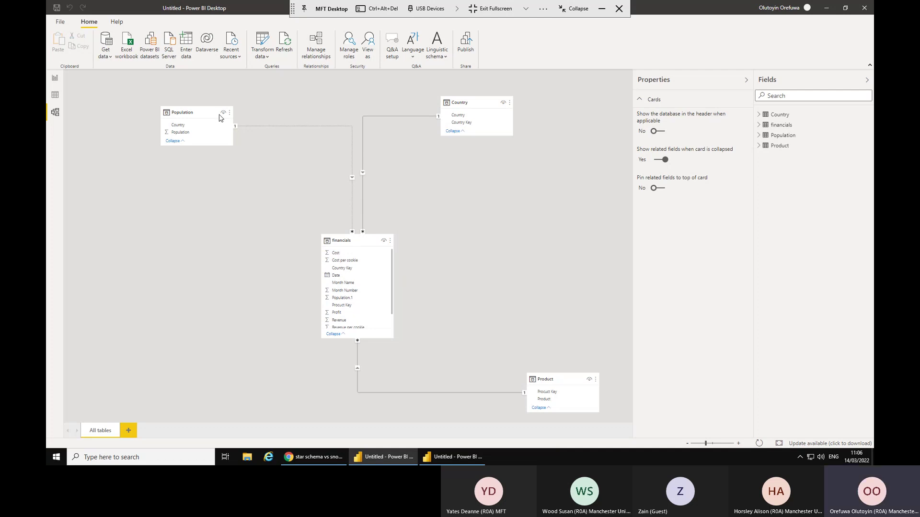
Make the financials–Population relationship active, keeping Many to one (*:1) cardinality.
double_click(266, 127)
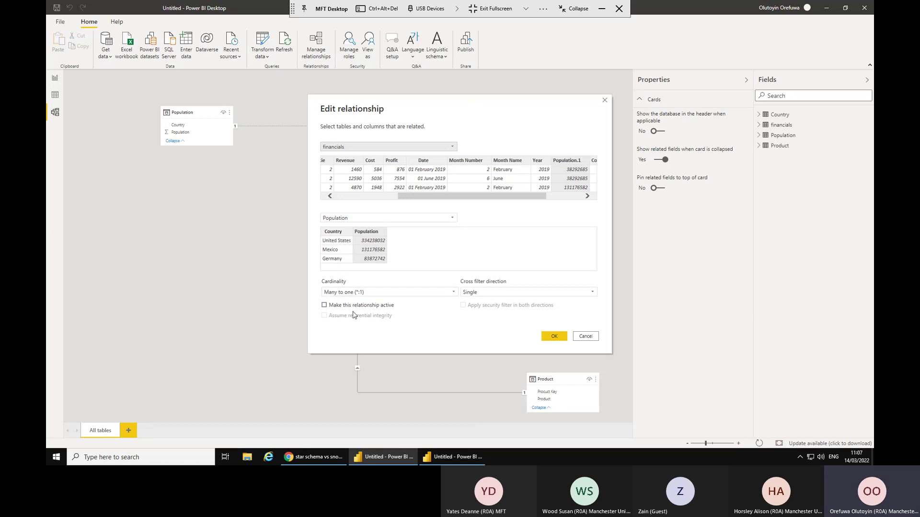
click(324, 305)
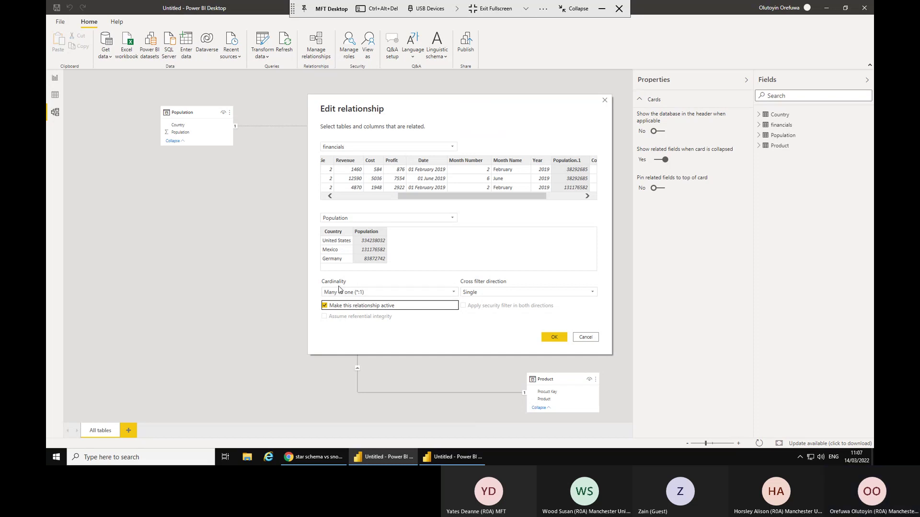
click(454, 293)
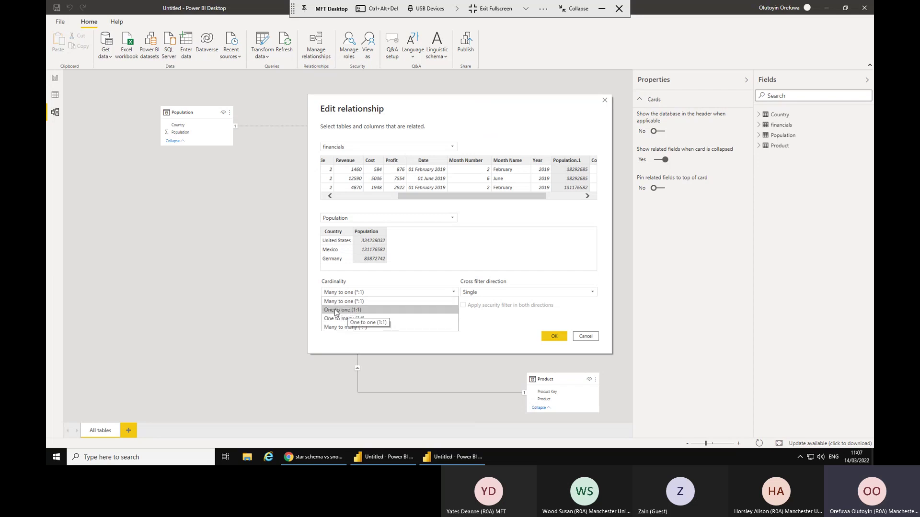
click(532, 317)
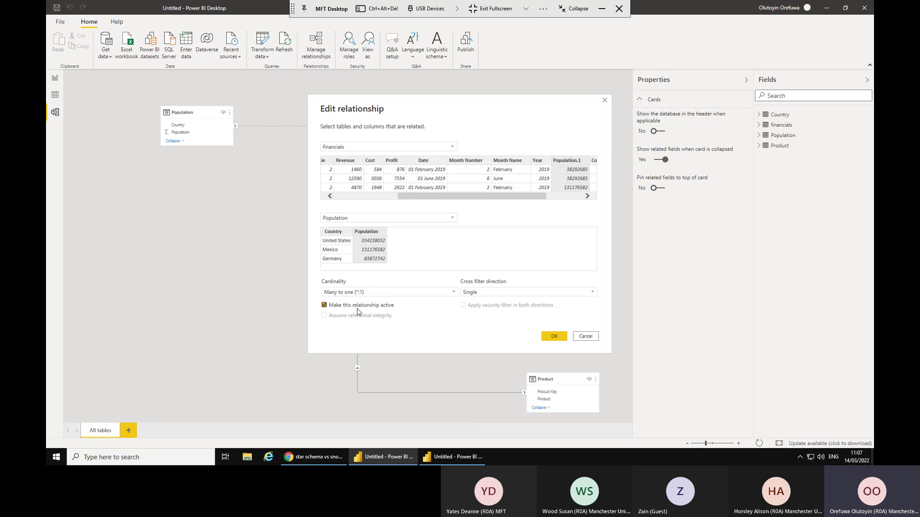
click(551, 340)
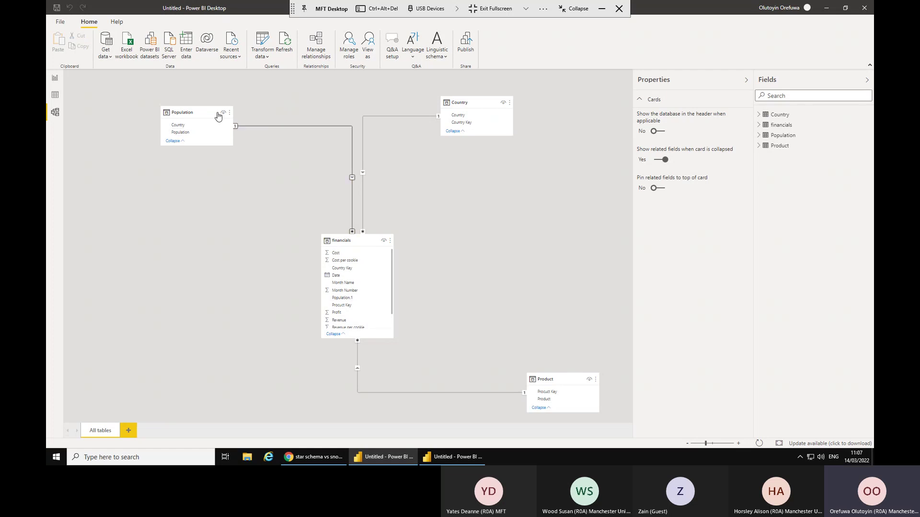
Move the Population card up and left and the Product card upward in the Model view.
drag(208, 110, 177, 94)
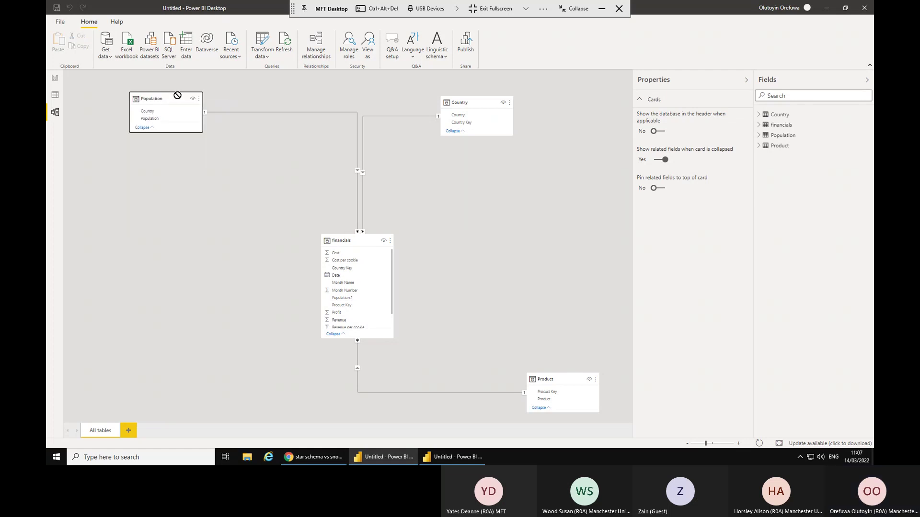
mouse_move(554, 376)
mouse_down()
mouse_move(555, 339)
mouse_move(557, 364)
mouse_up()
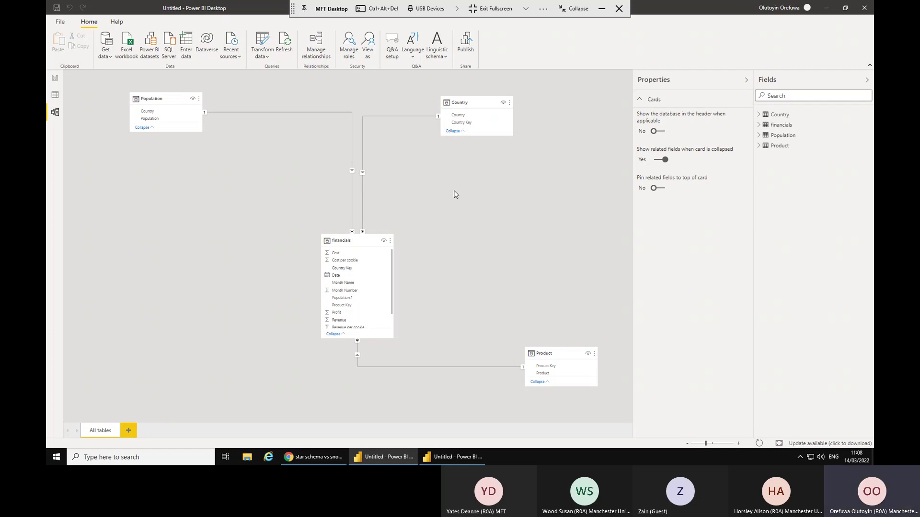
Remove the visual showing the field error from the report page.
click(56, 79)
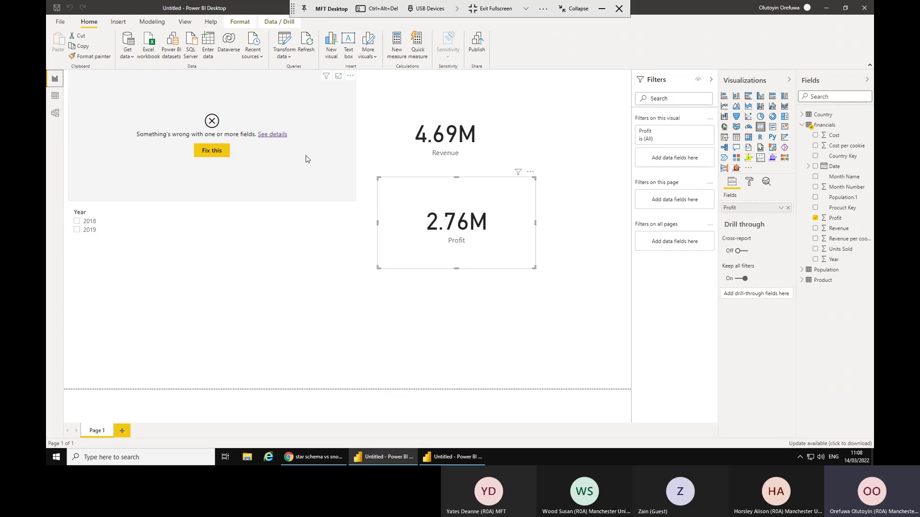
click(334, 197)
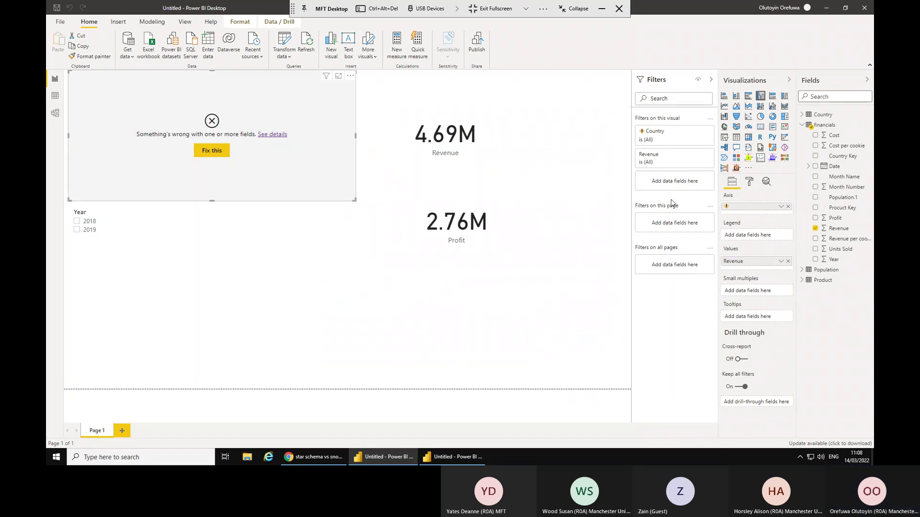
click(350, 77)
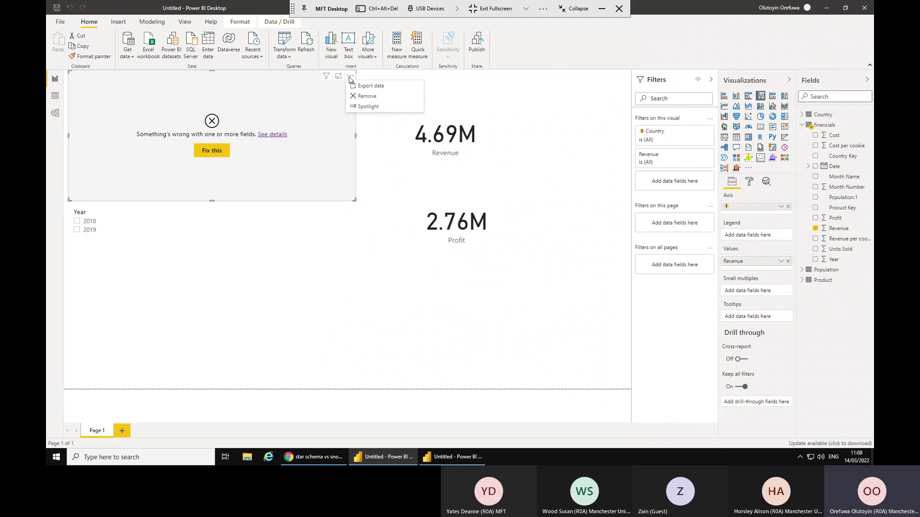
click(367, 96)
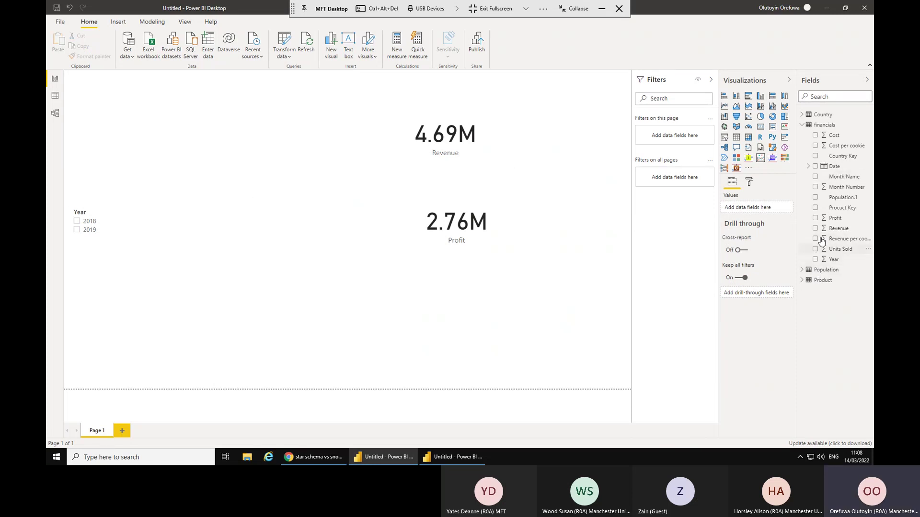
Build a Profit by Country column chart, enlarged and placed in the top-left corner.
click(816, 219)
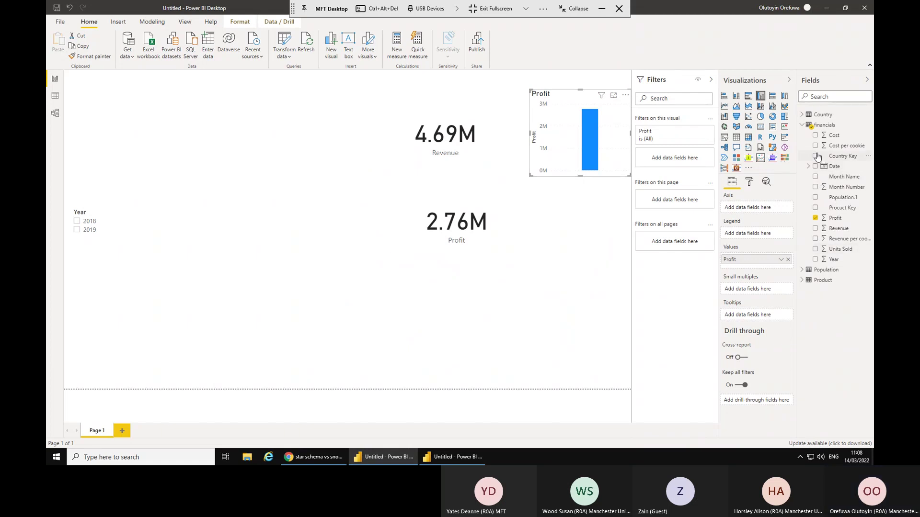
click(801, 116)
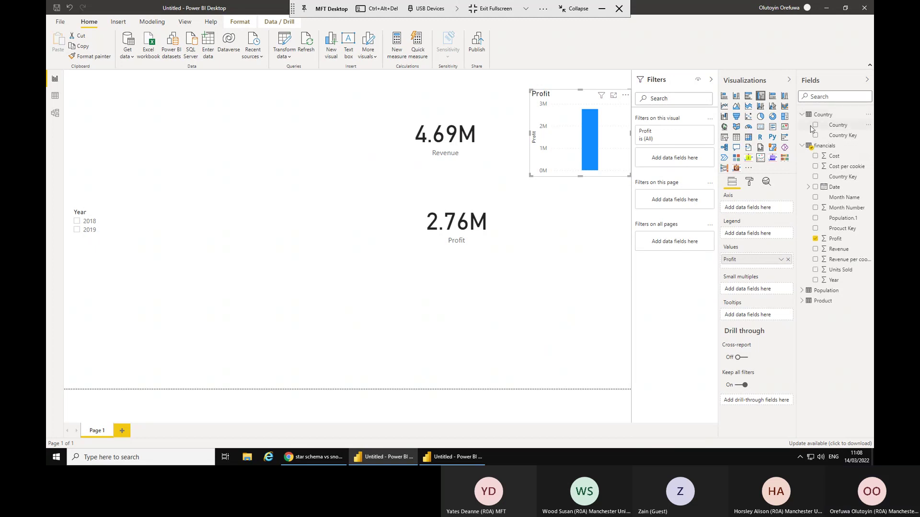
click(815, 125)
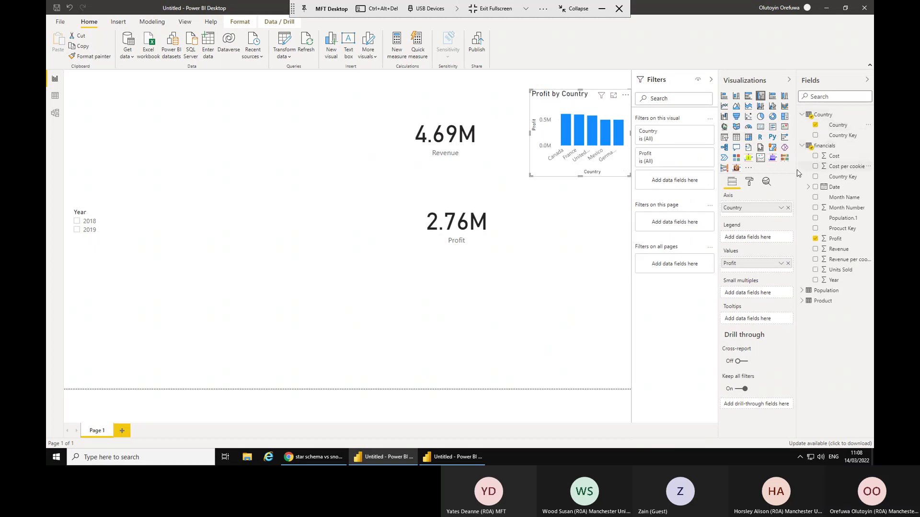
drag(588, 96, 235, 68)
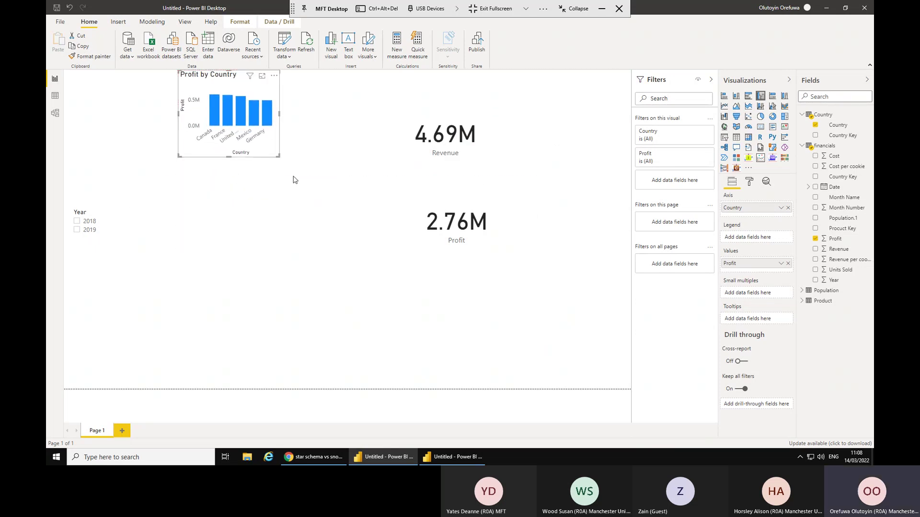
drag(279, 157, 355, 187)
drag(209, 76, 94, 63)
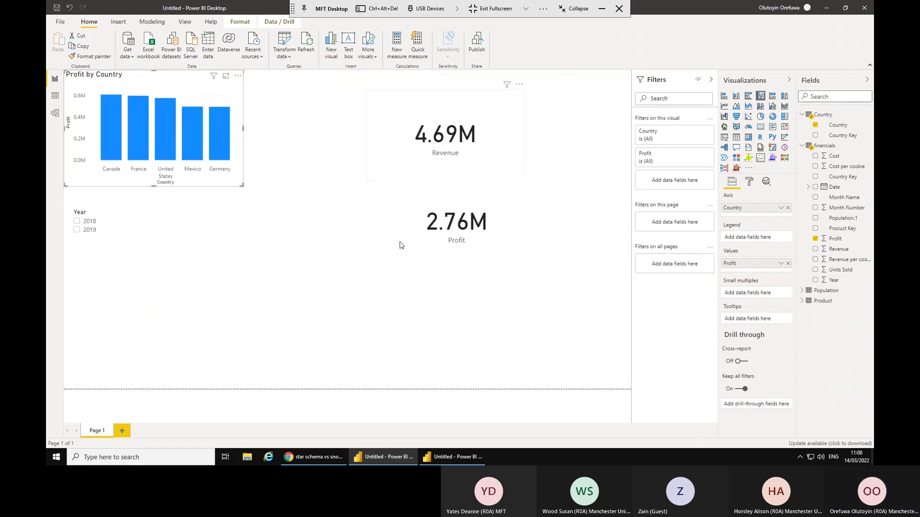
click(208, 312)
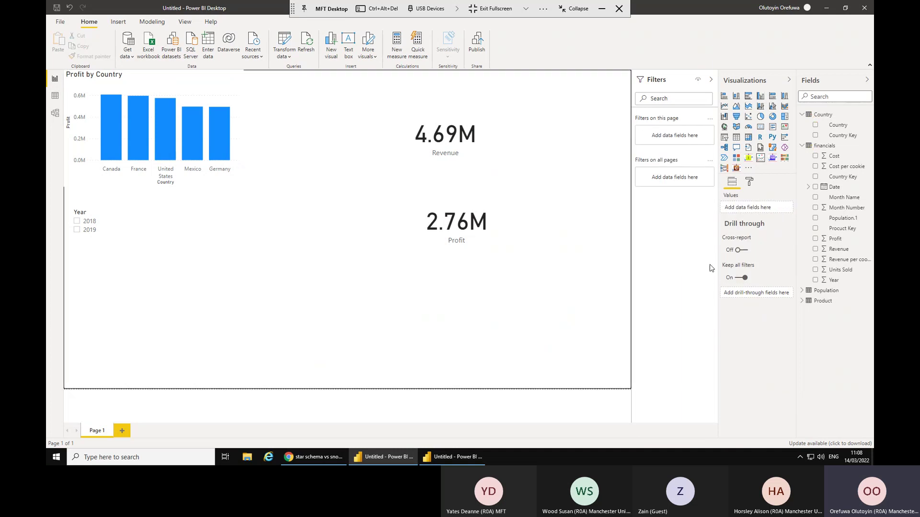
Add an empty table and move the Revenue and Profit cards up beside the chart.
click(736, 139)
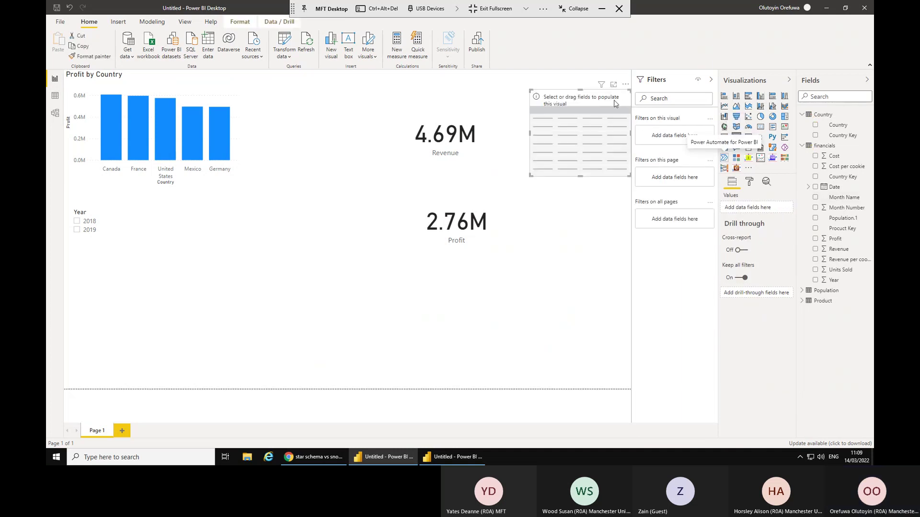
drag(453, 106, 330, 86)
drag(458, 195, 332, 174)
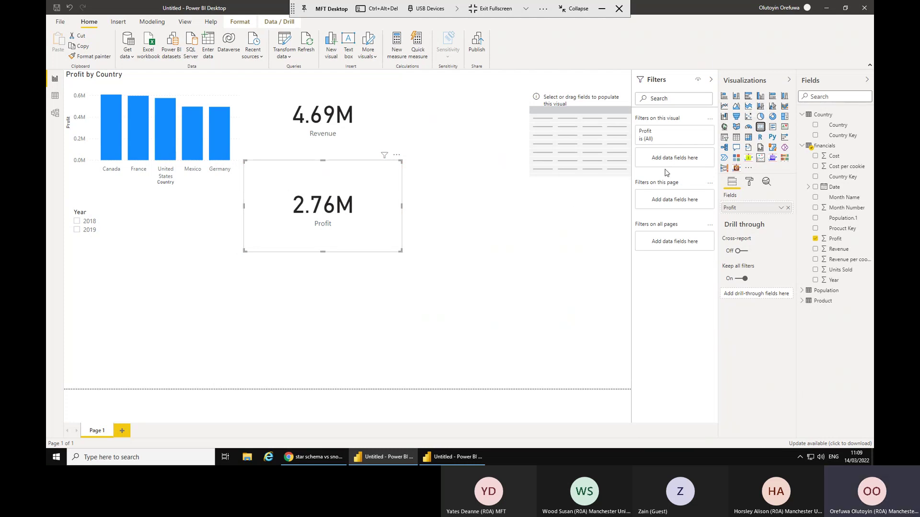
click(467, 263)
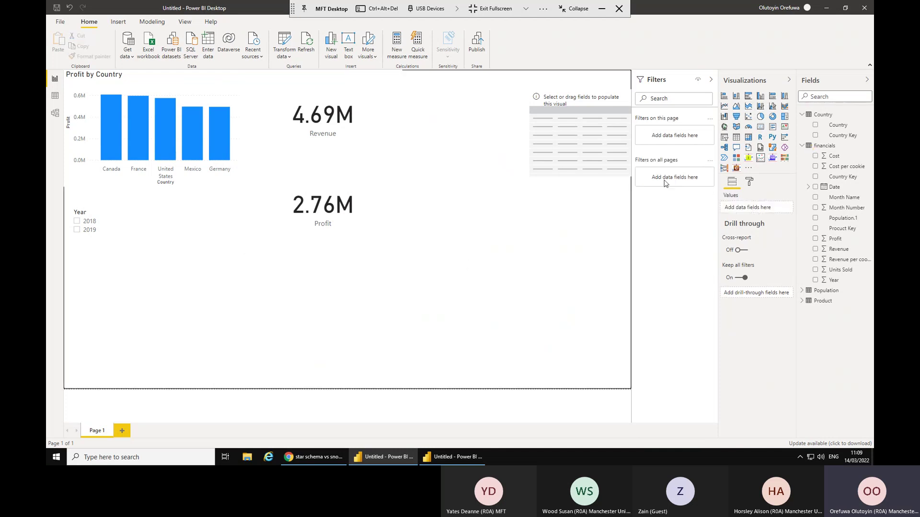
Add a multi-row card showing total Units Sold.
click(760, 127)
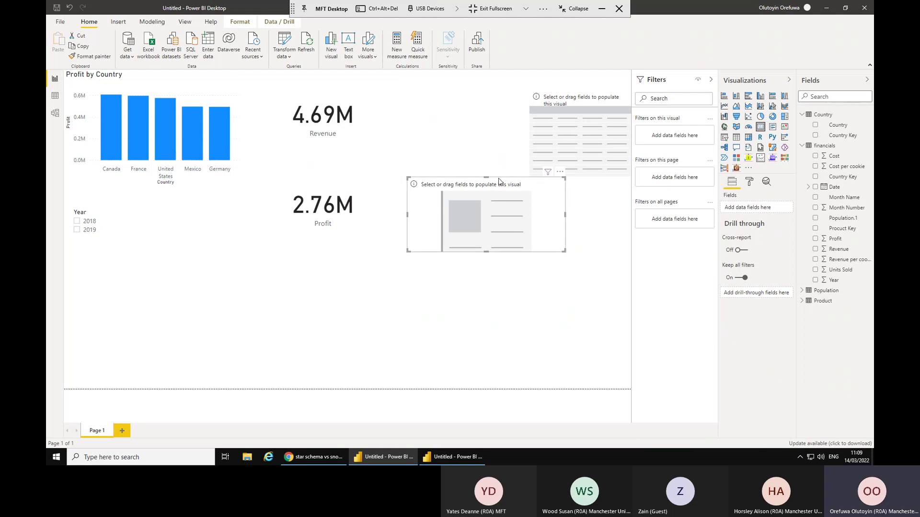
drag(499, 182, 490, 205)
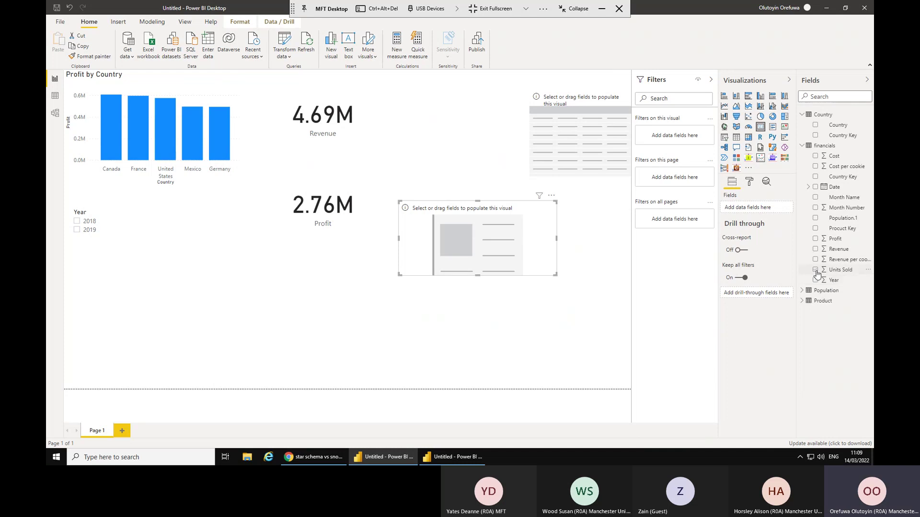
click(816, 271)
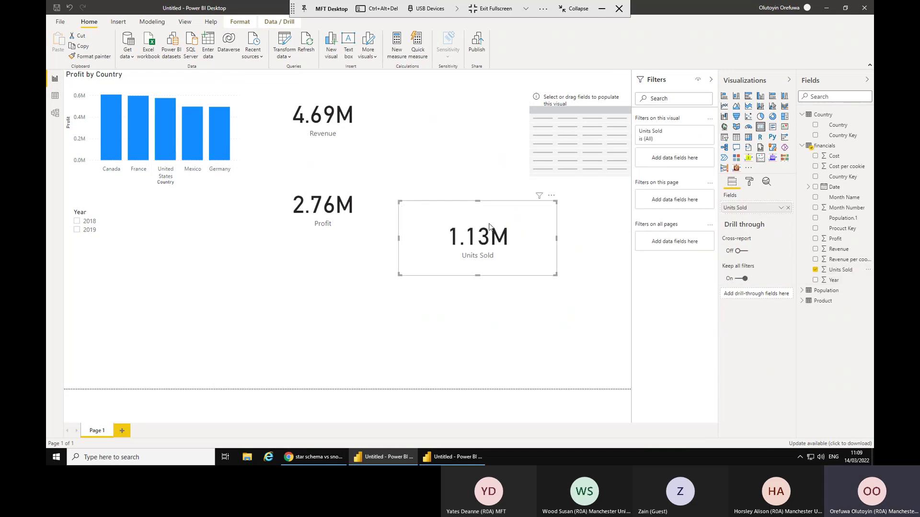
Cross-filter through Canada, France, United States, Mexico and Germany, then add an empty table.
click(106, 140)
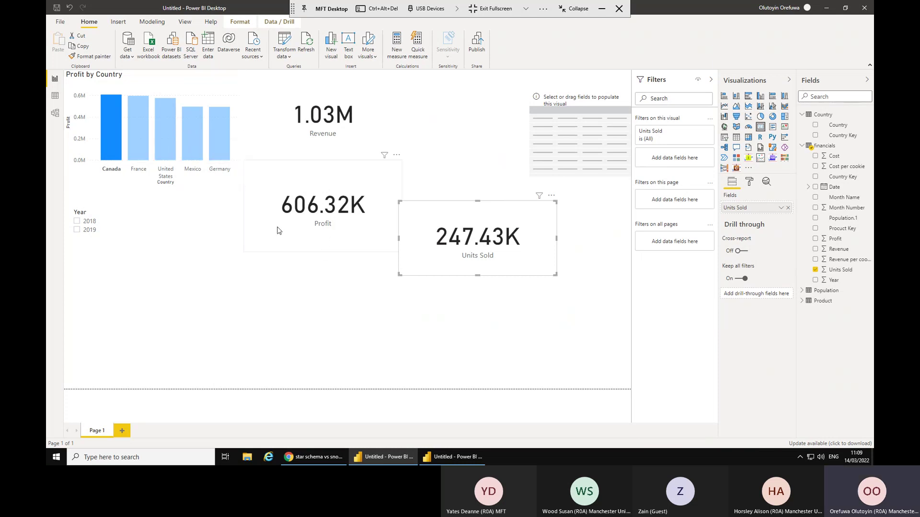
click(132, 129)
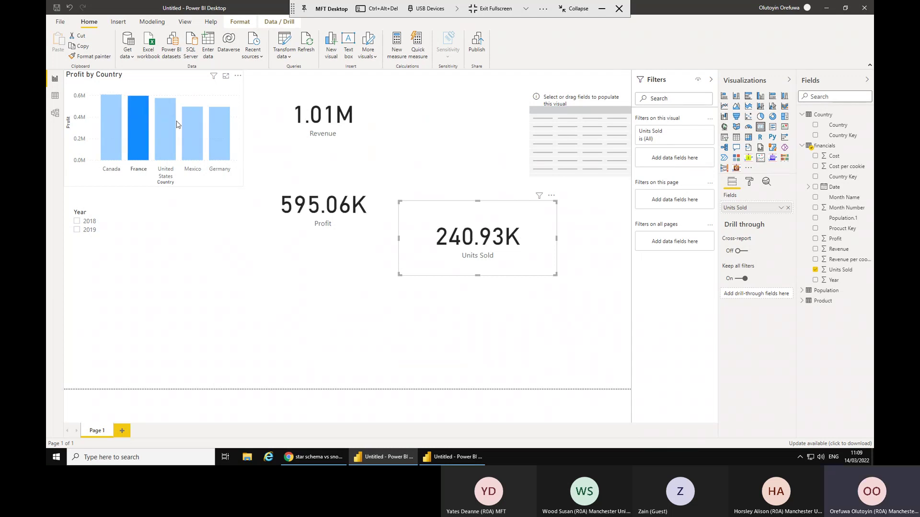
click(162, 126)
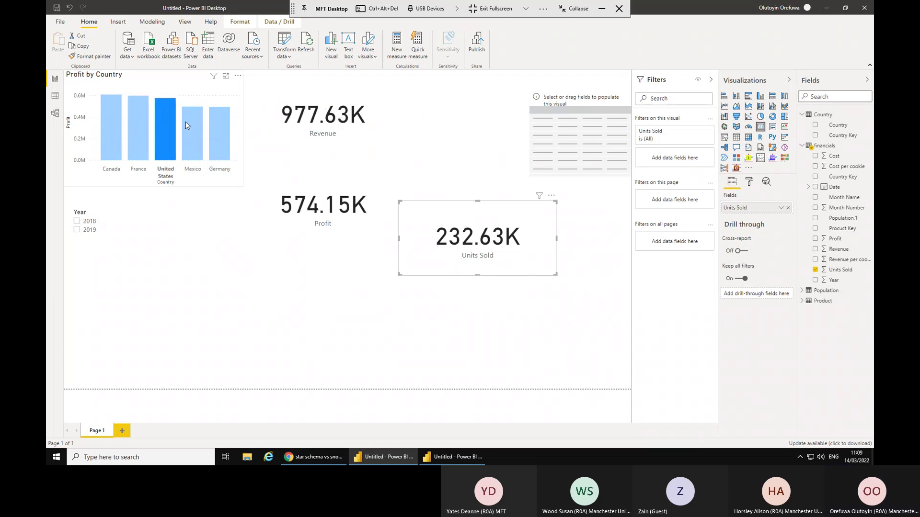
click(201, 125)
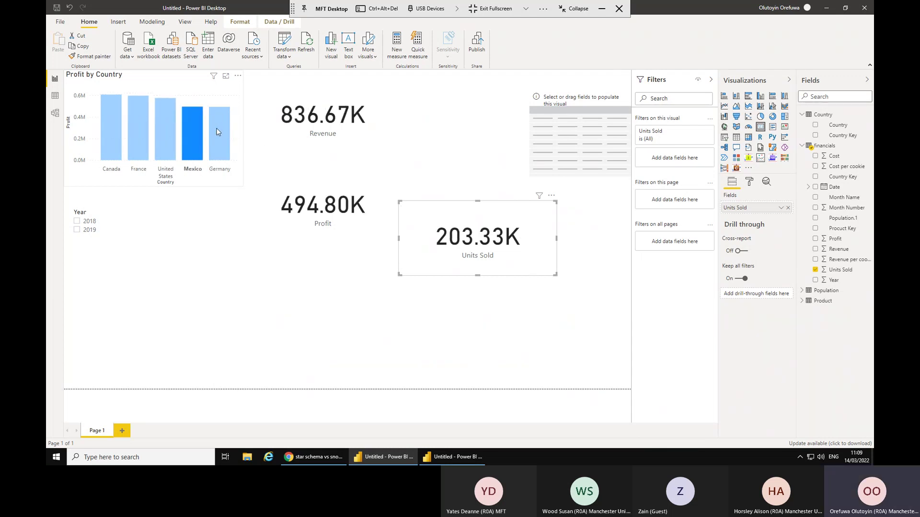
click(219, 130)
click(180, 302)
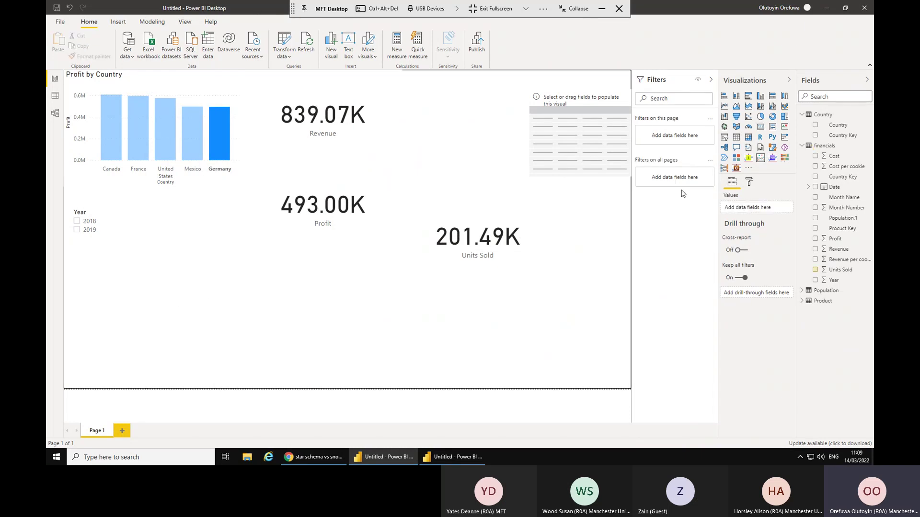
click(736, 137)
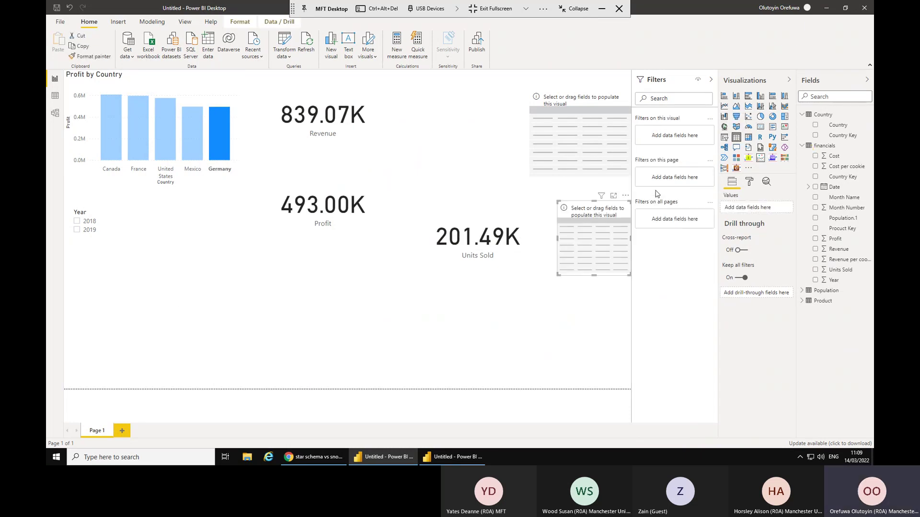
Place an enlarged Country table below the cards and clear the Germany cross-filter.
drag(580, 200, 352, 287)
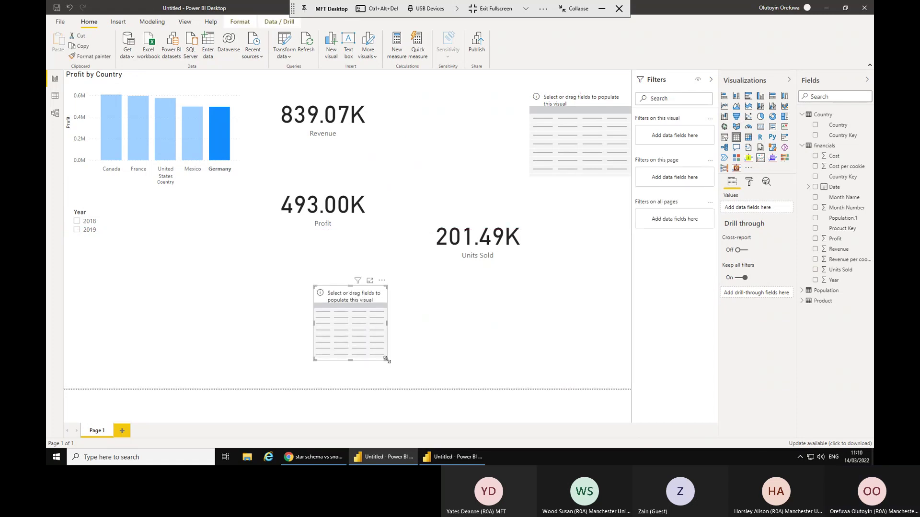
drag(387, 360, 500, 372)
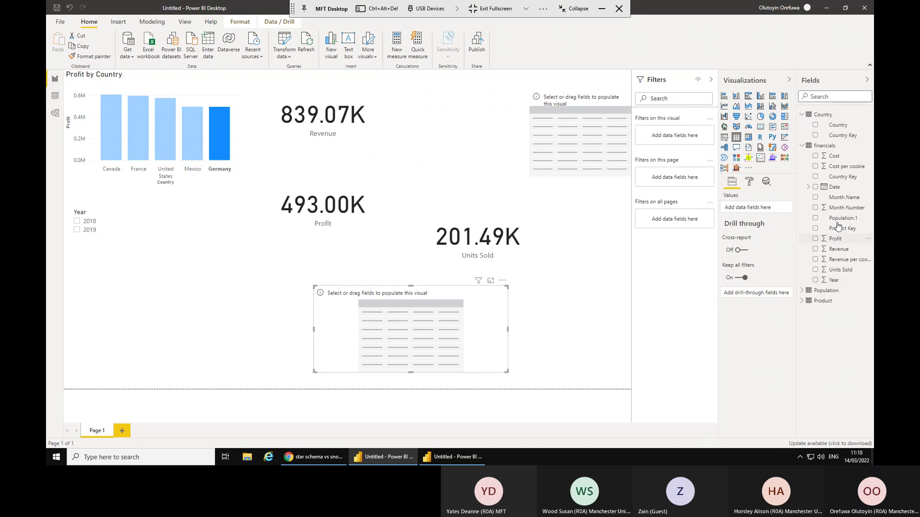
click(816, 125)
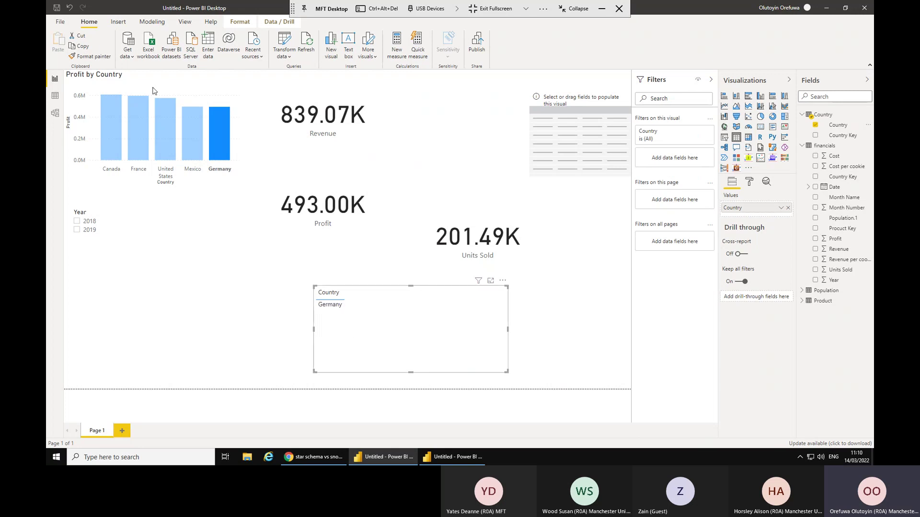
click(242, 104)
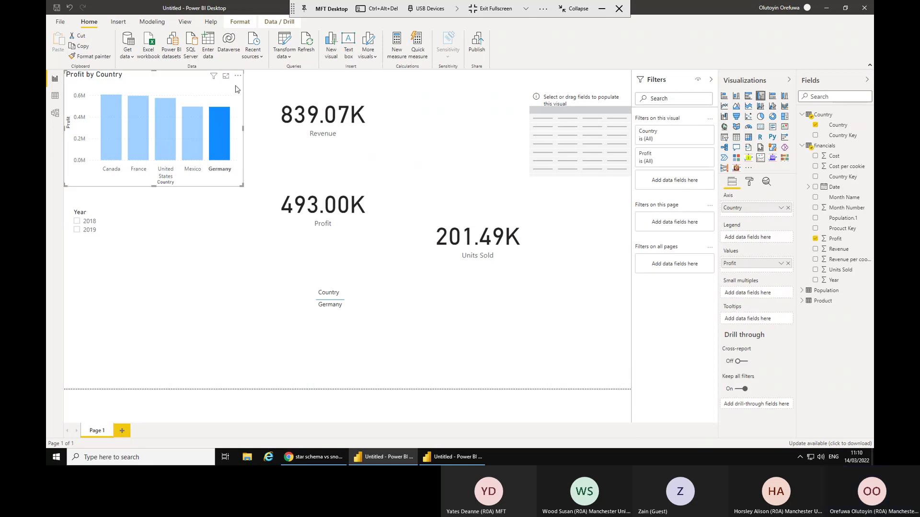
click(236, 89)
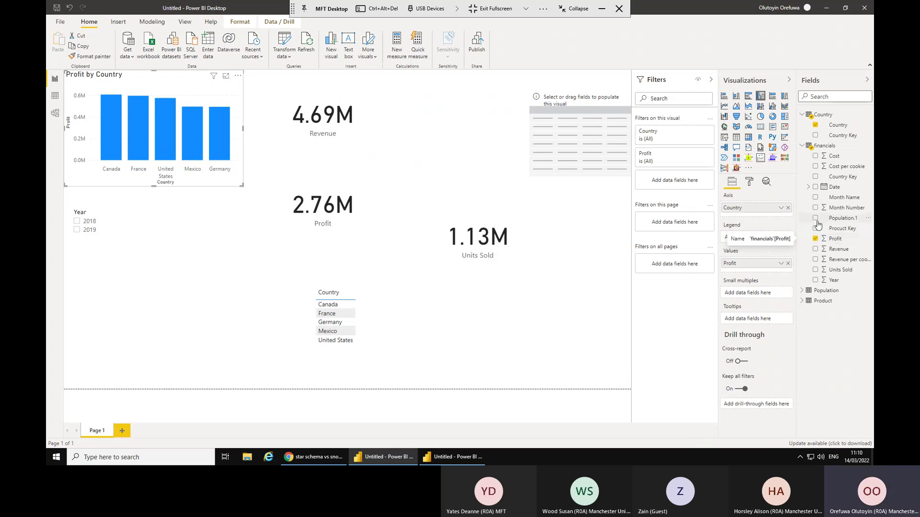
Add Population.1 and Profit columns to the Country table and shrink it to fit.
click(816, 218)
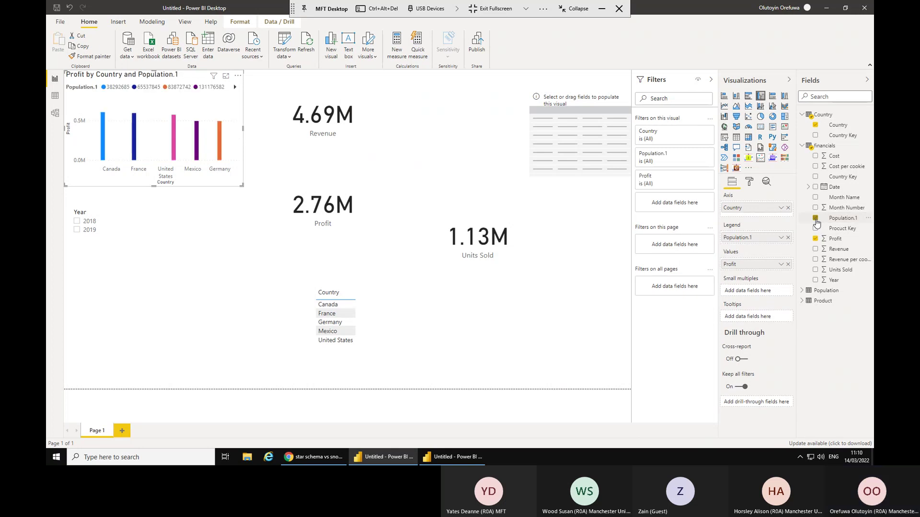
click(815, 219)
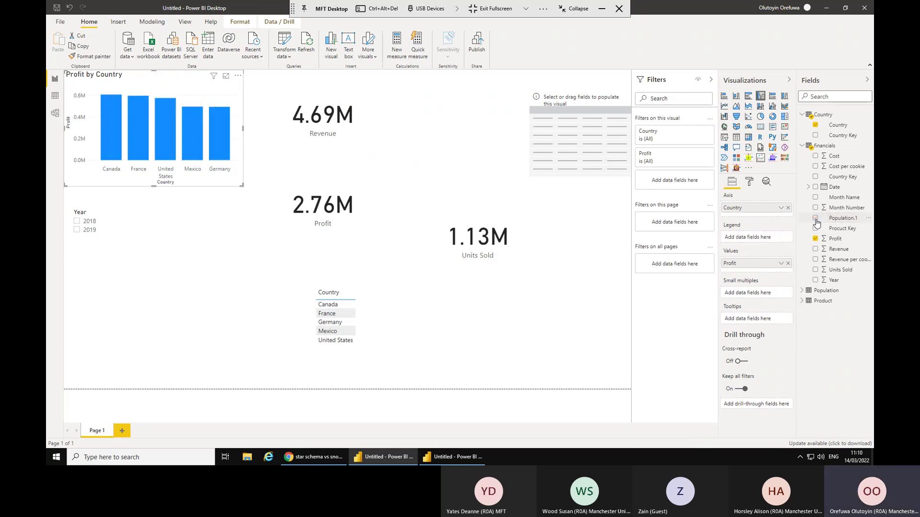
click(403, 314)
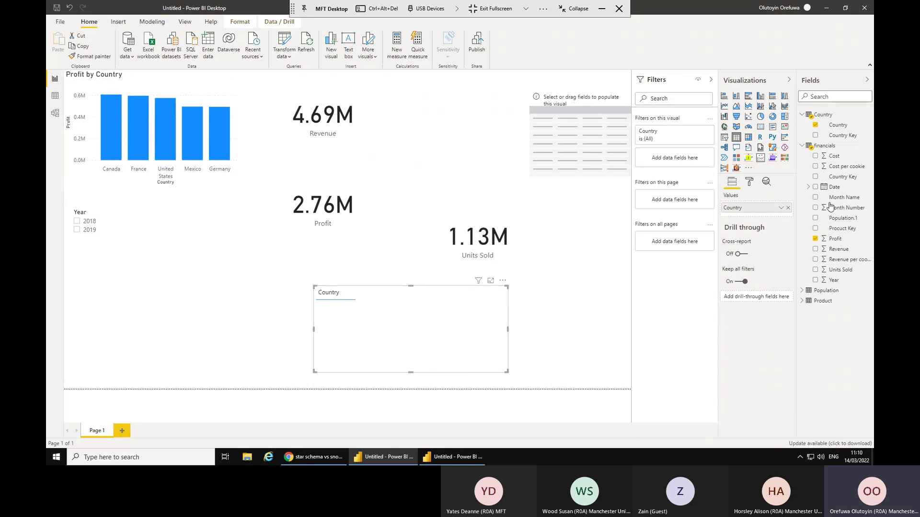
click(815, 218)
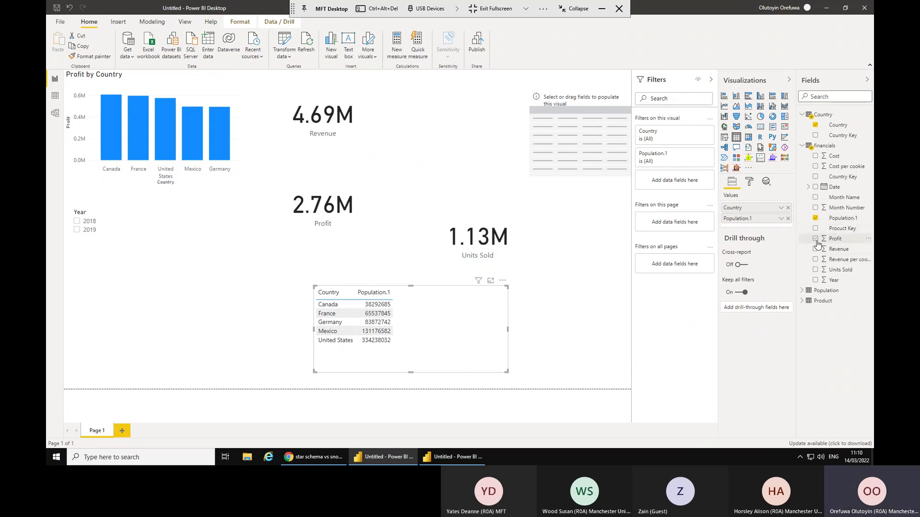
click(816, 239)
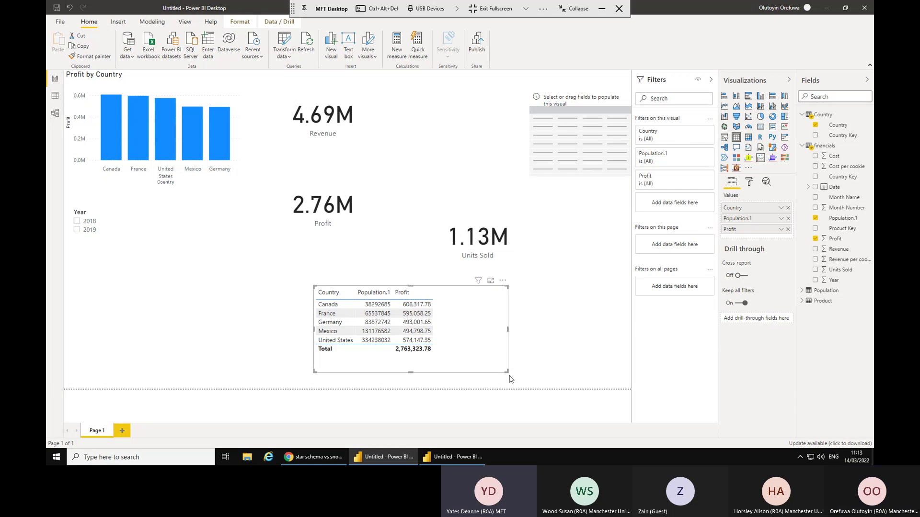
drag(507, 370, 461, 365)
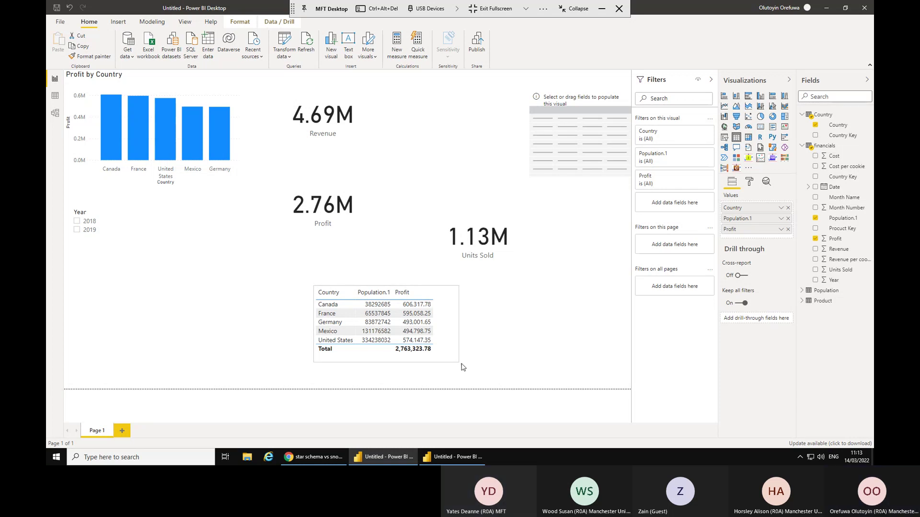
Add a second table of Country, Revenue and Profit, enlarged so all columns show.
click(493, 327)
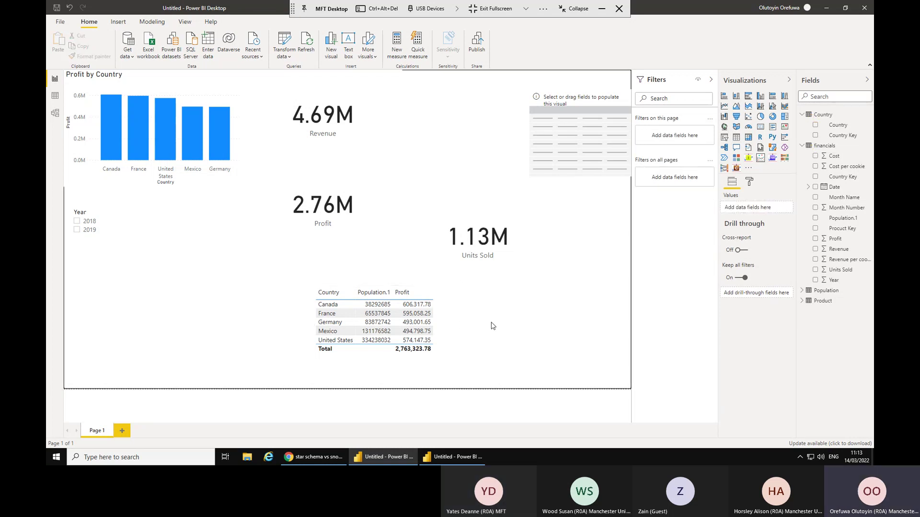
click(737, 137)
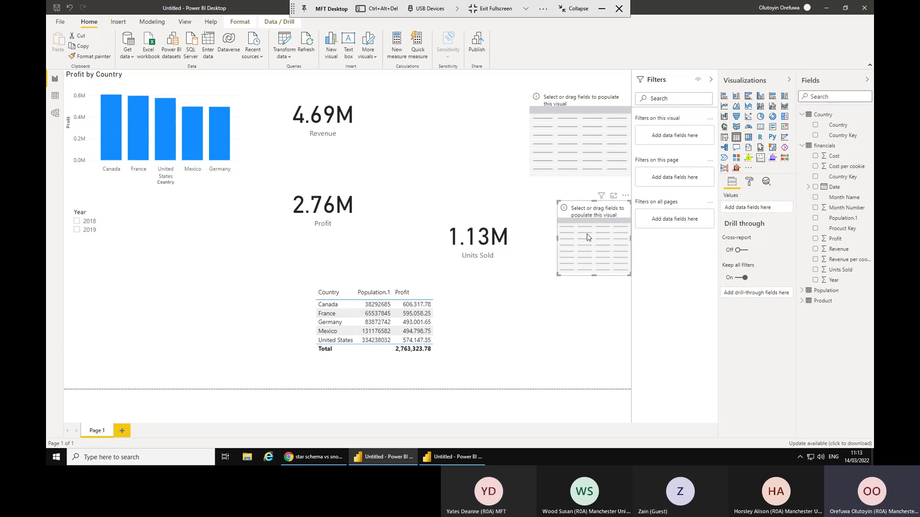
click(815, 126)
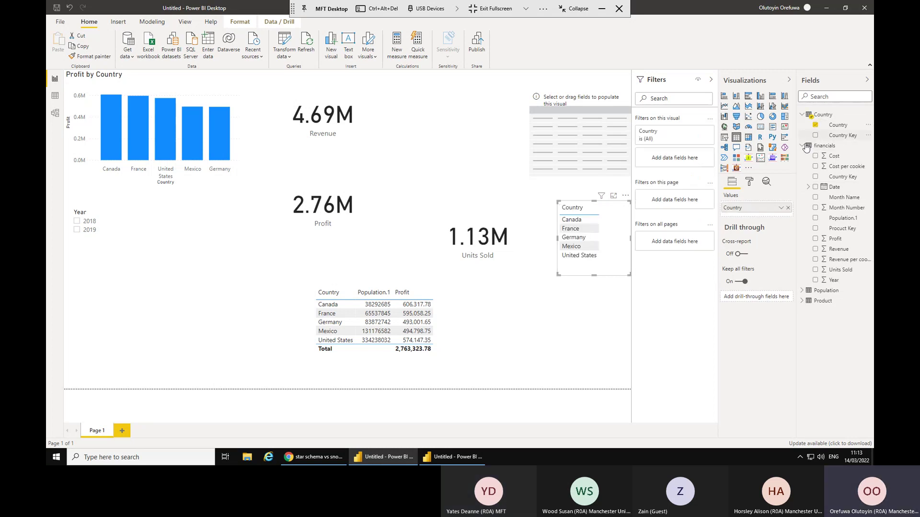
click(816, 250)
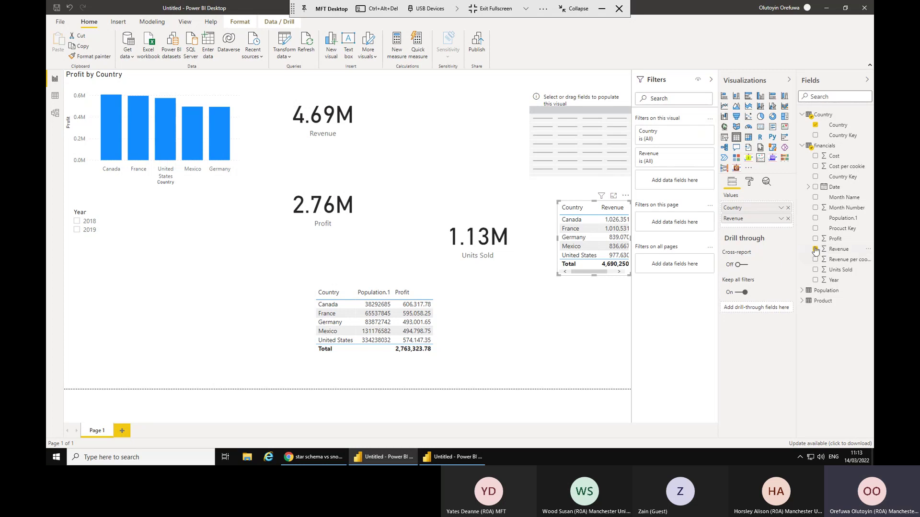
click(815, 240)
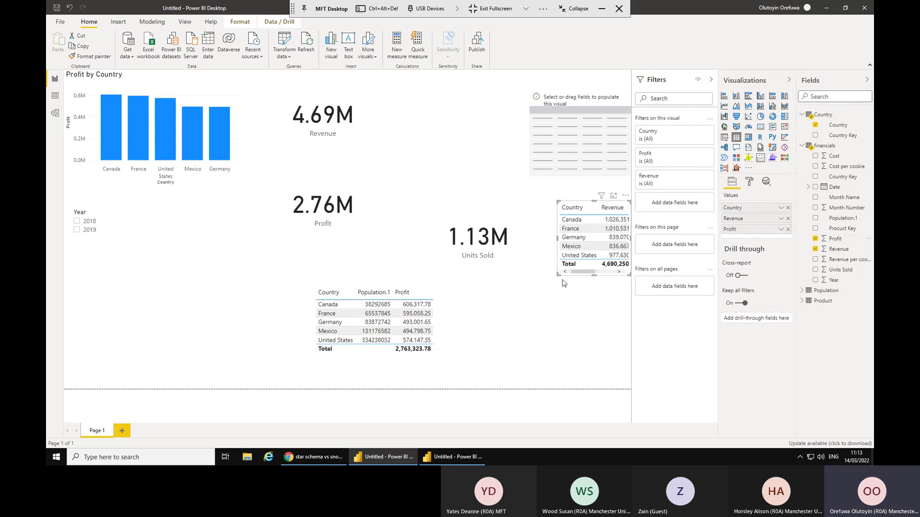
drag(558, 274, 518, 297)
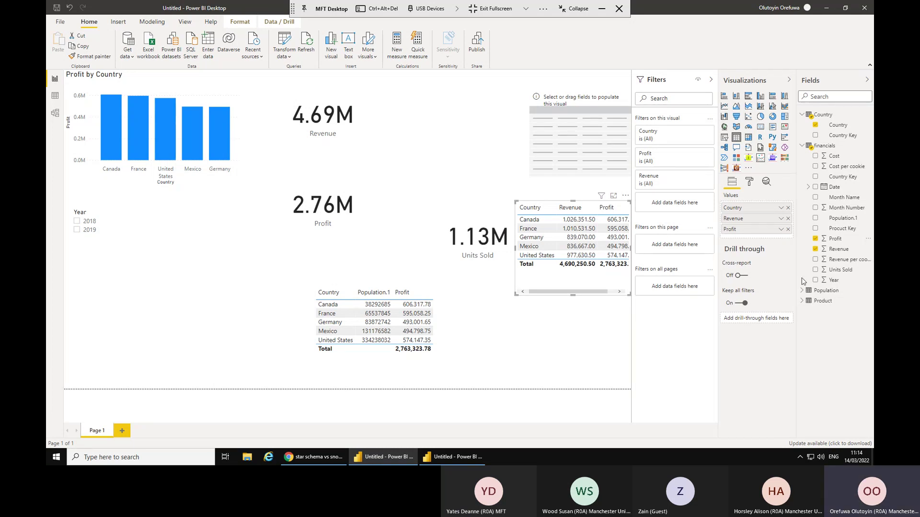
Style the Country, Revenue and Profit table as Flashy rows, then cross-filter to Mexico.
click(751, 184)
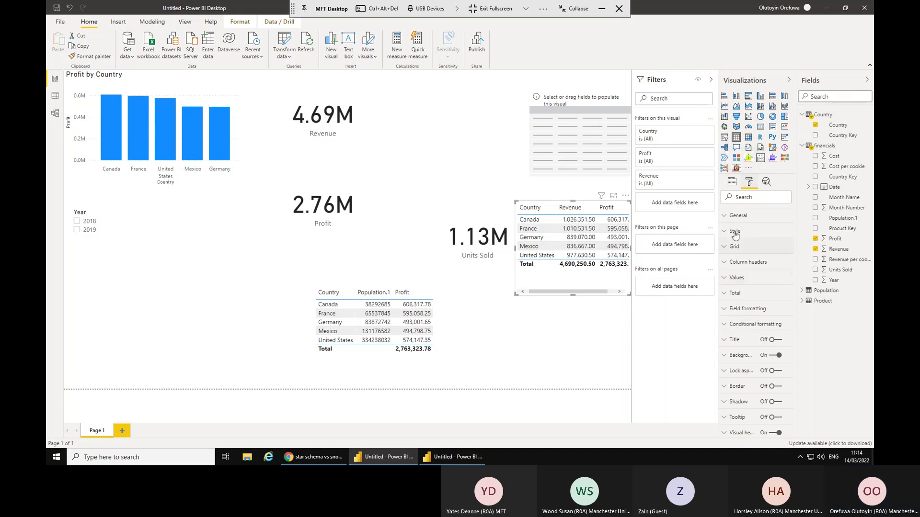
click(724, 218)
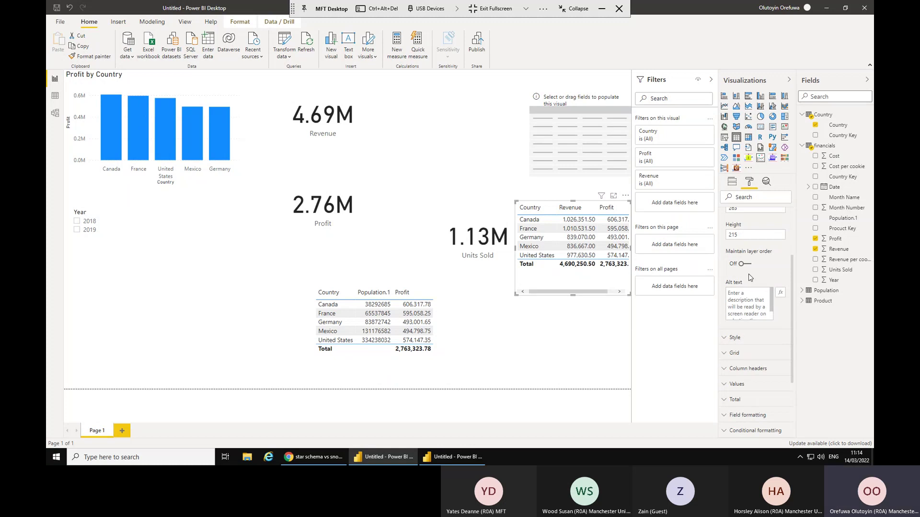
scroll(748, 271, down, 1)
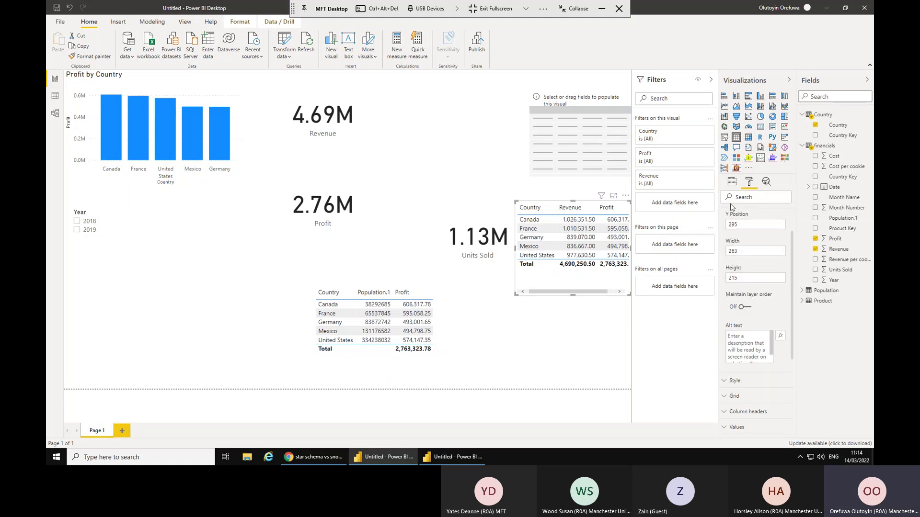
scroll(733, 220, up, 1)
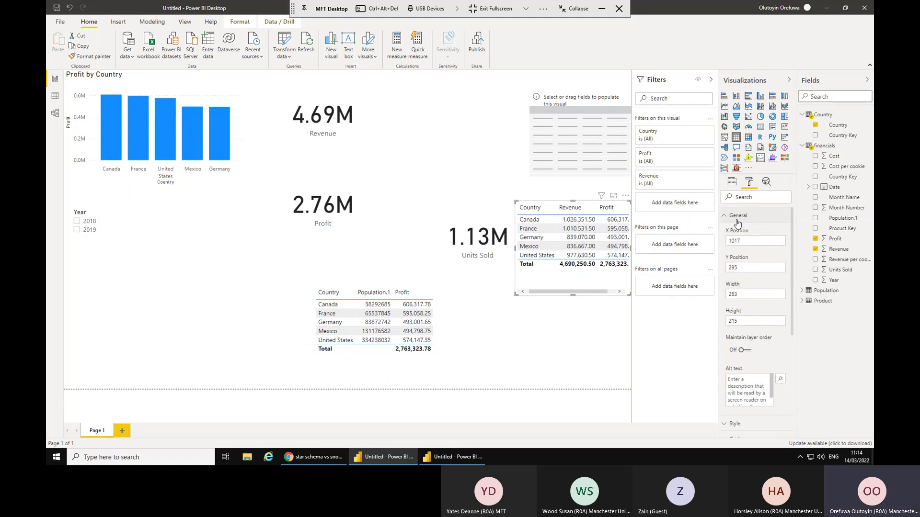
click(737, 219)
click(738, 232)
click(763, 257)
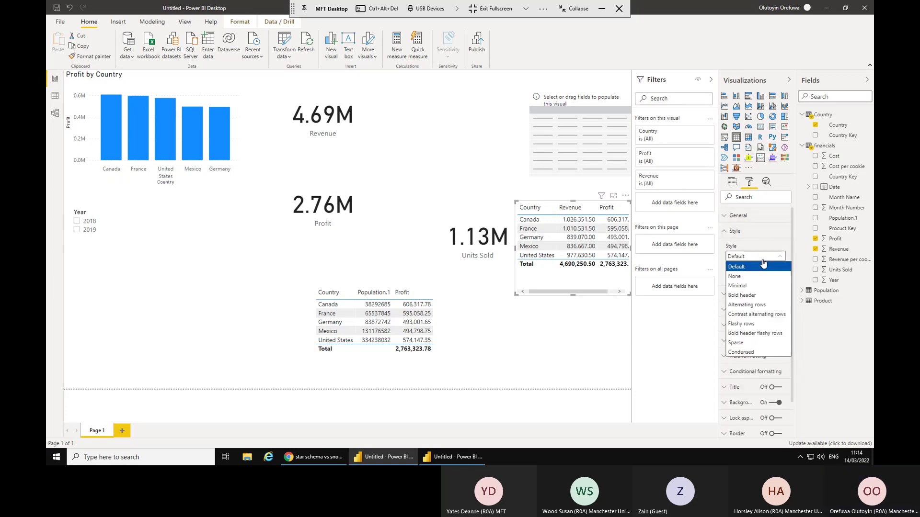
click(758, 306)
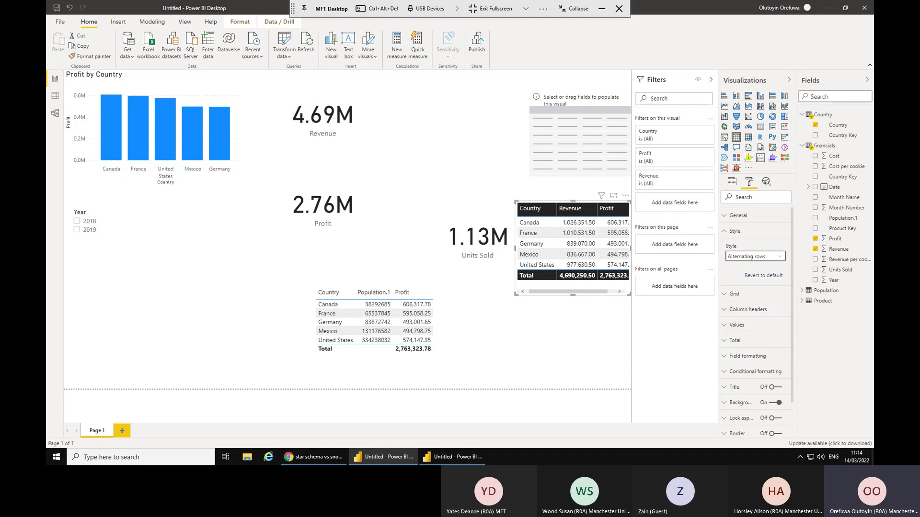
click(762, 258)
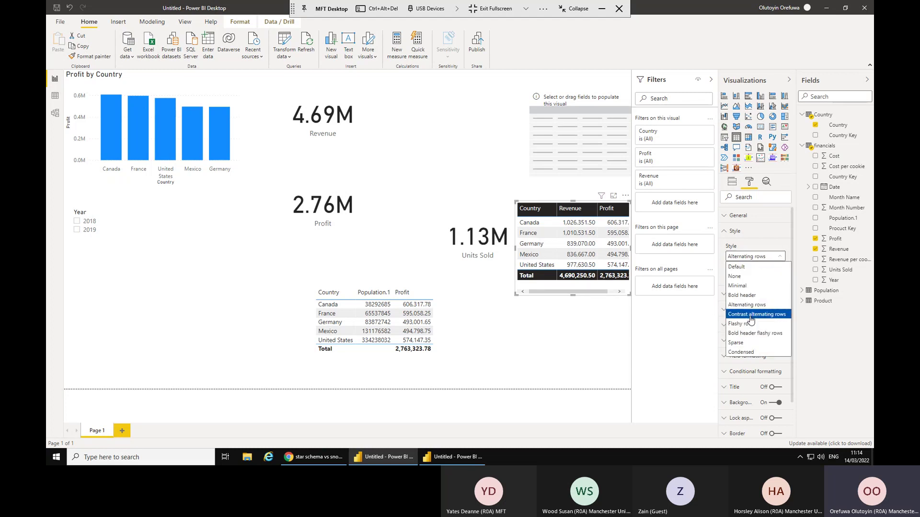
click(751, 325)
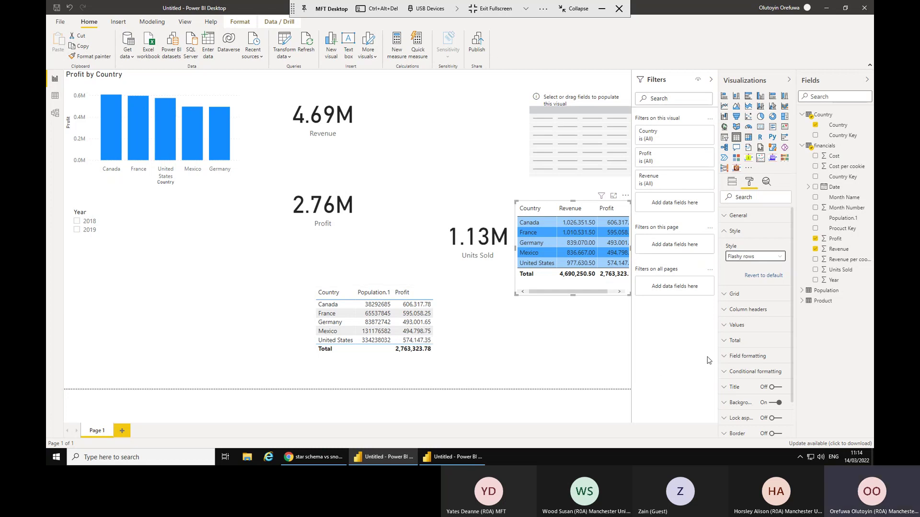
click(200, 155)
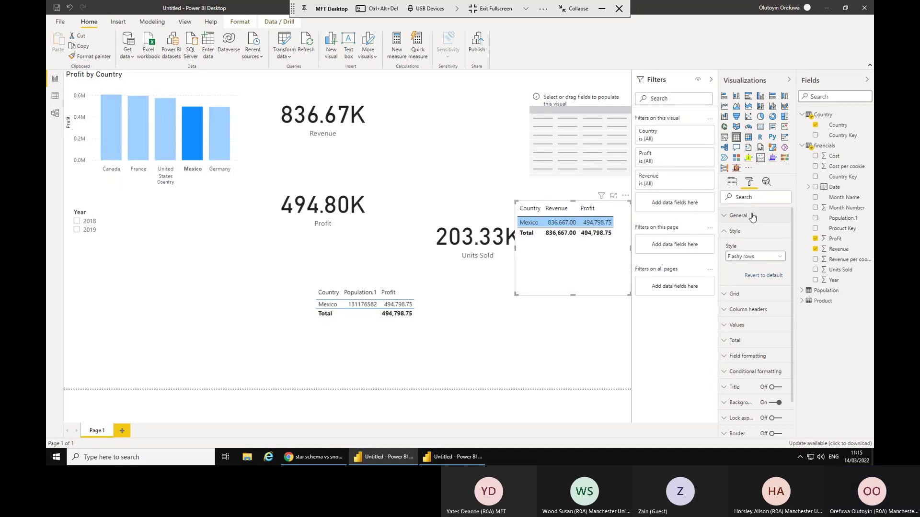
click(746, 232)
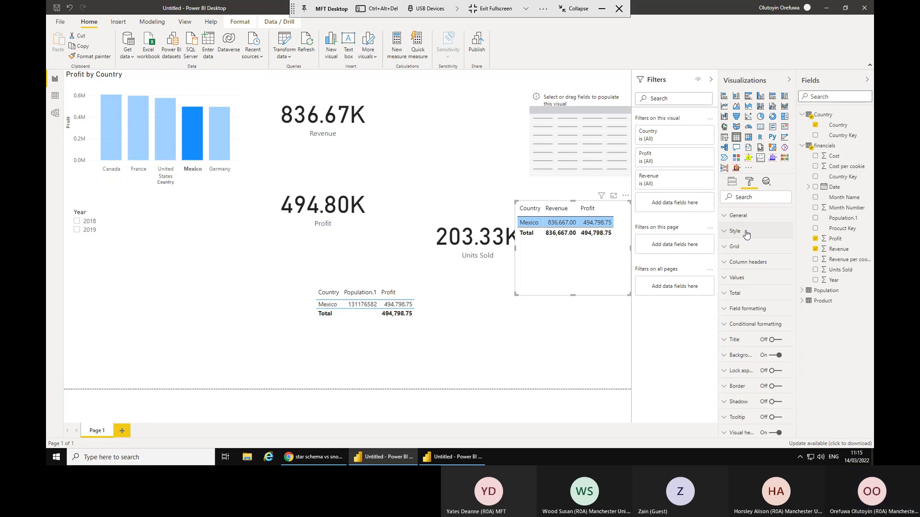
Turn on the Profit by Country chart's zoom slider, trying its labels on and off.
click(188, 88)
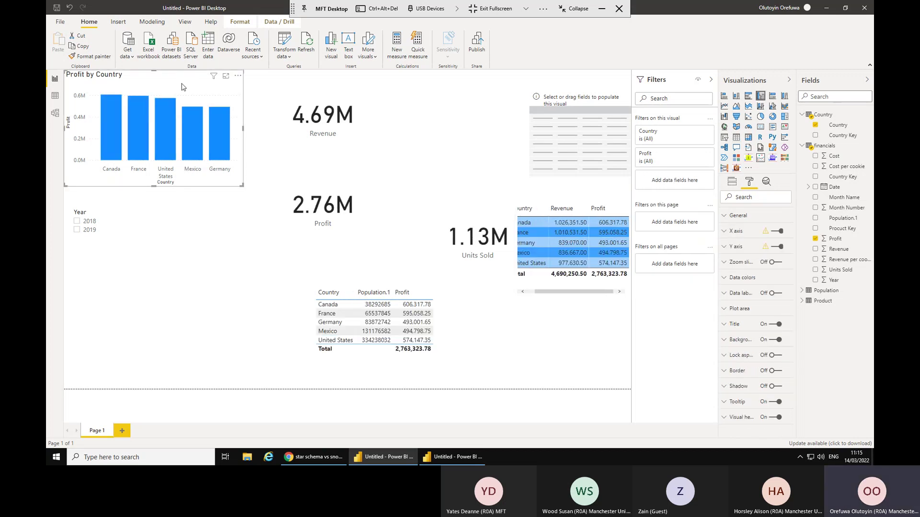
click(746, 216)
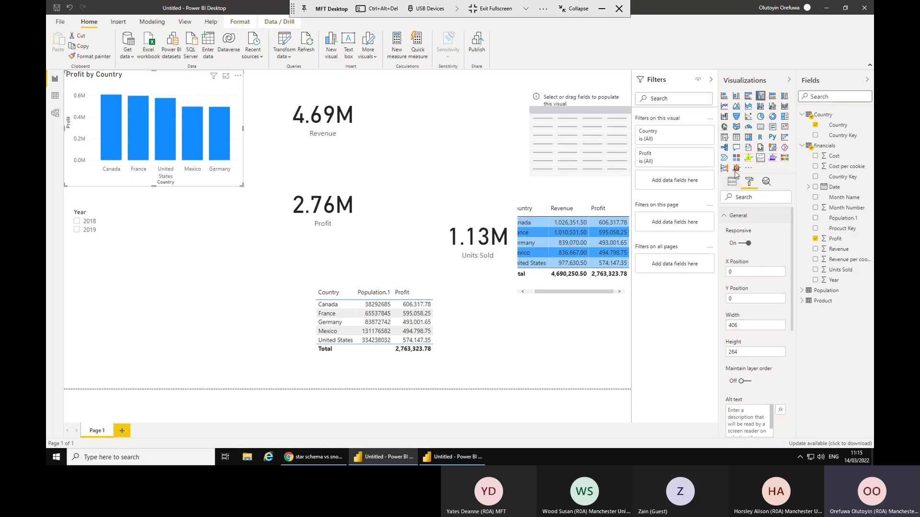
click(742, 215)
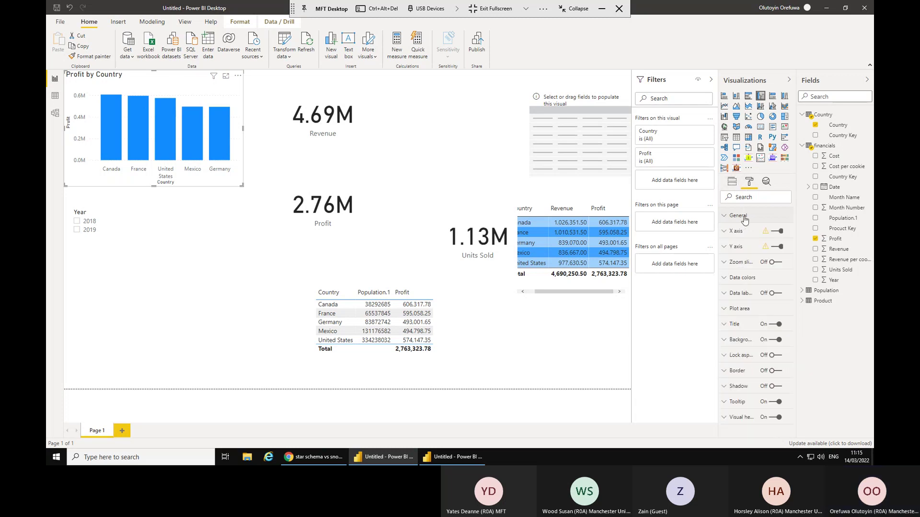
click(740, 266)
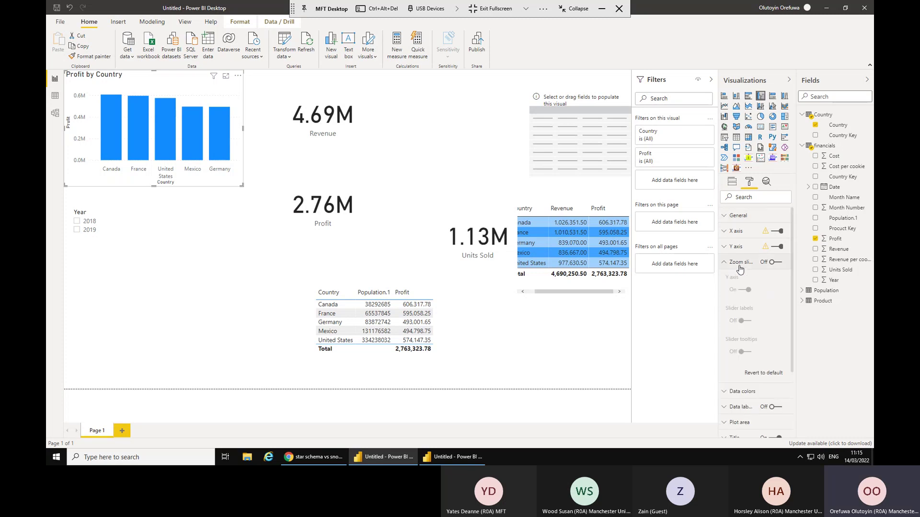
click(777, 263)
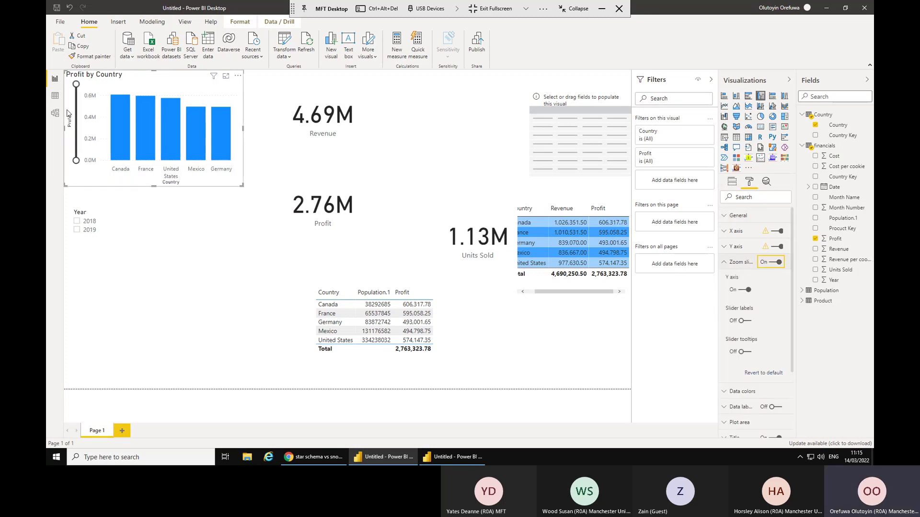
mouse_move(76, 84)
mouse_down()
mouse_move(83, 147)
mouse_move(77, 85)
mouse_up()
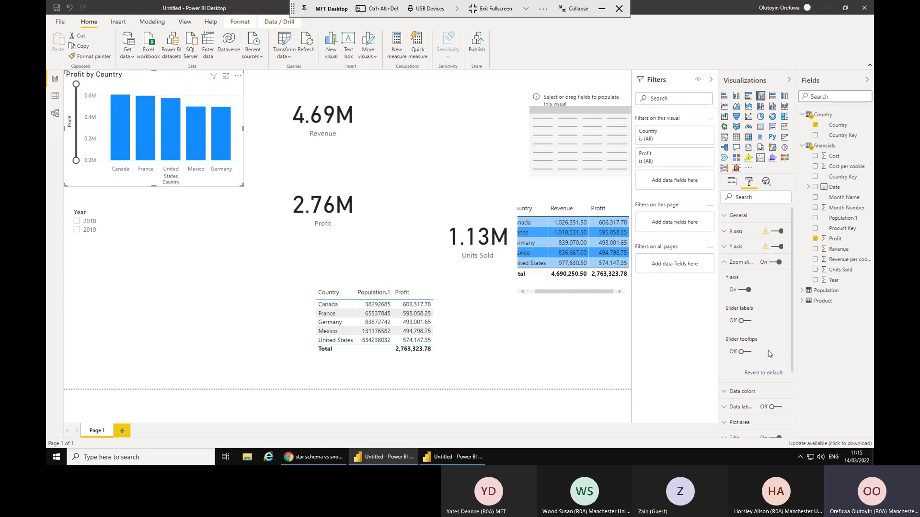
click(744, 321)
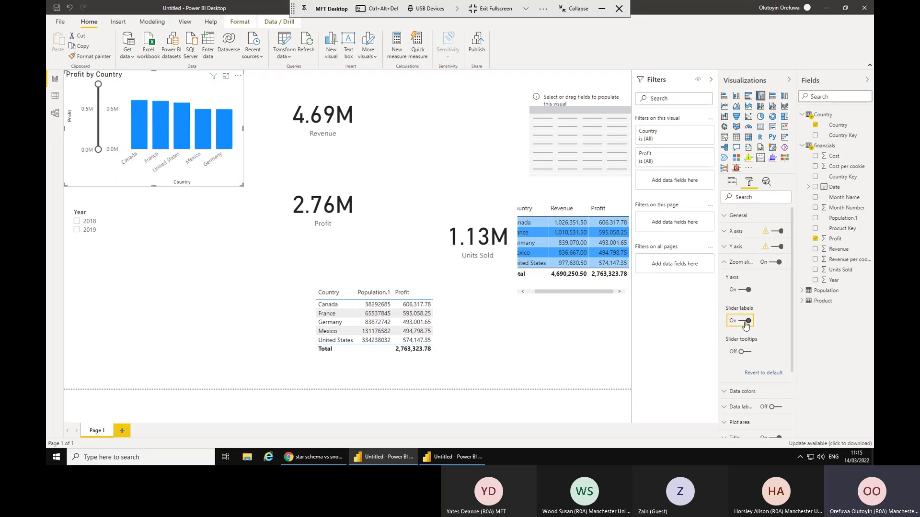
click(745, 322)
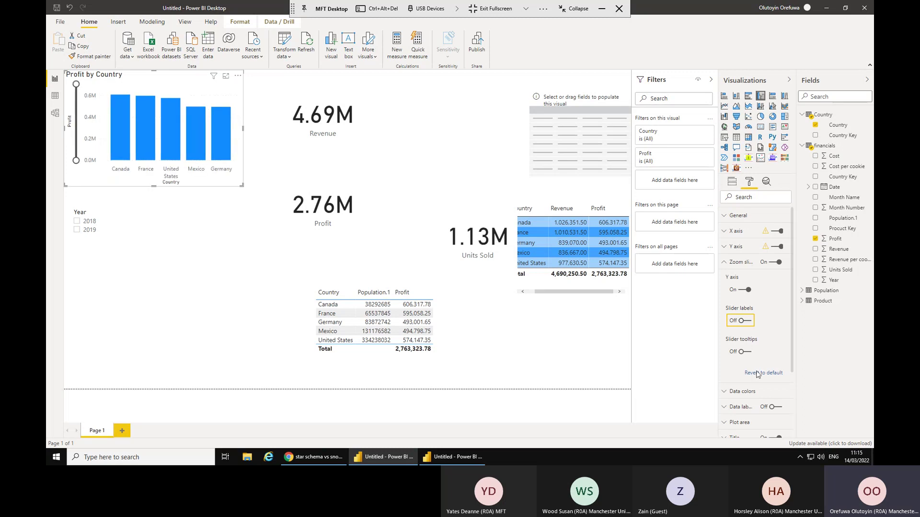
Set the chart's default data colour to pink.
click(747, 397)
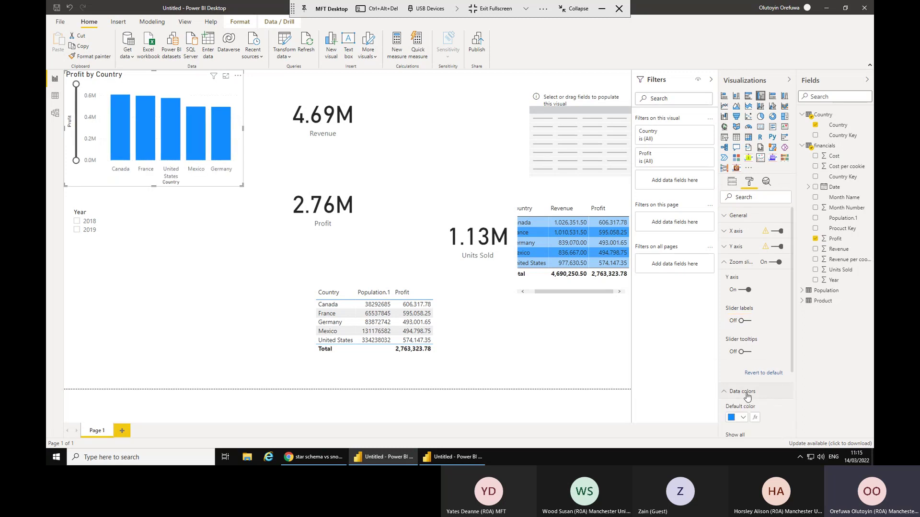
click(743, 418)
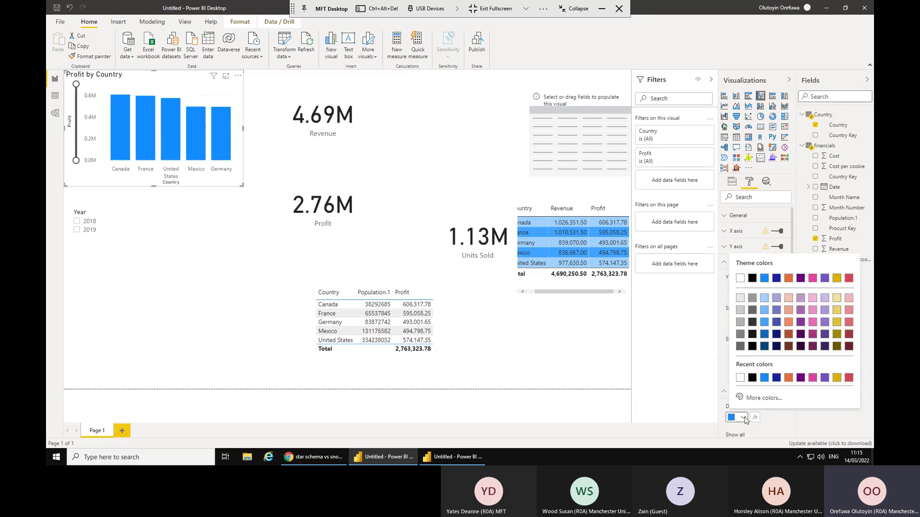
click(812, 278)
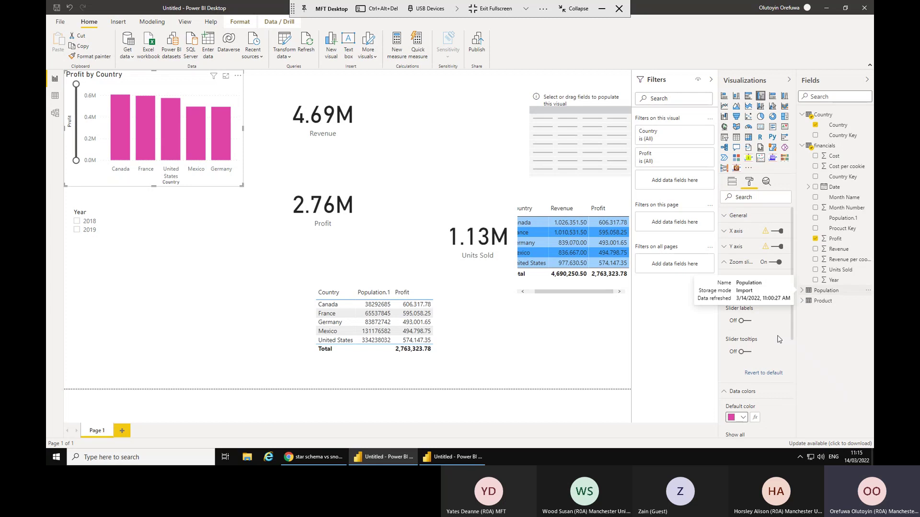
scroll(755, 345, down, 4)
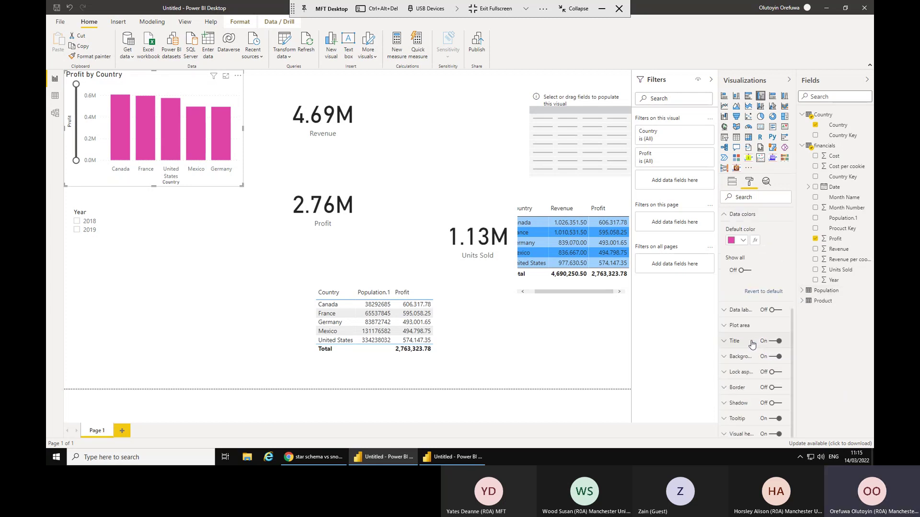
click(56, 113)
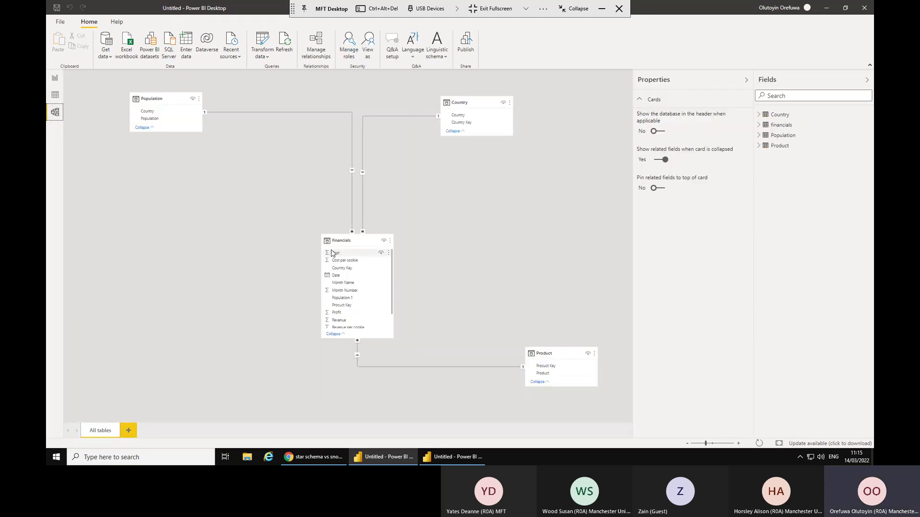
click(55, 96)
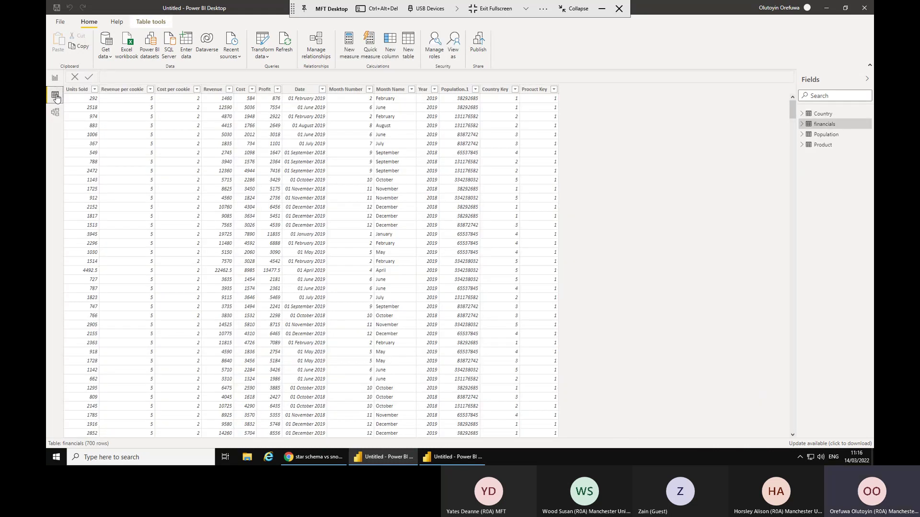
click(822, 113)
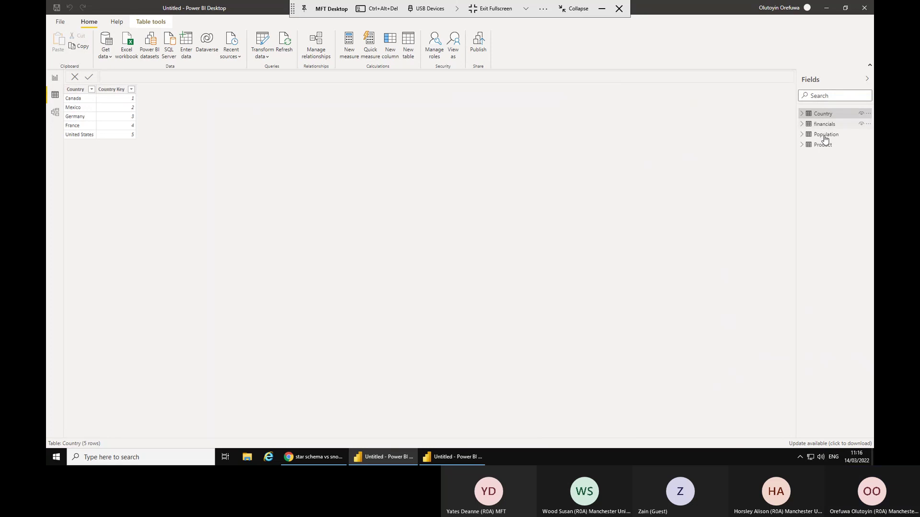
click(825, 126)
click(825, 135)
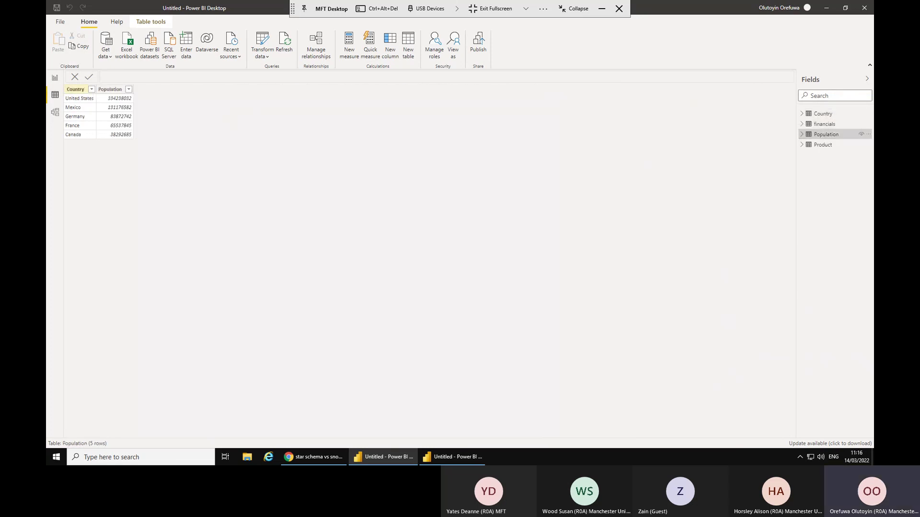
click(54, 80)
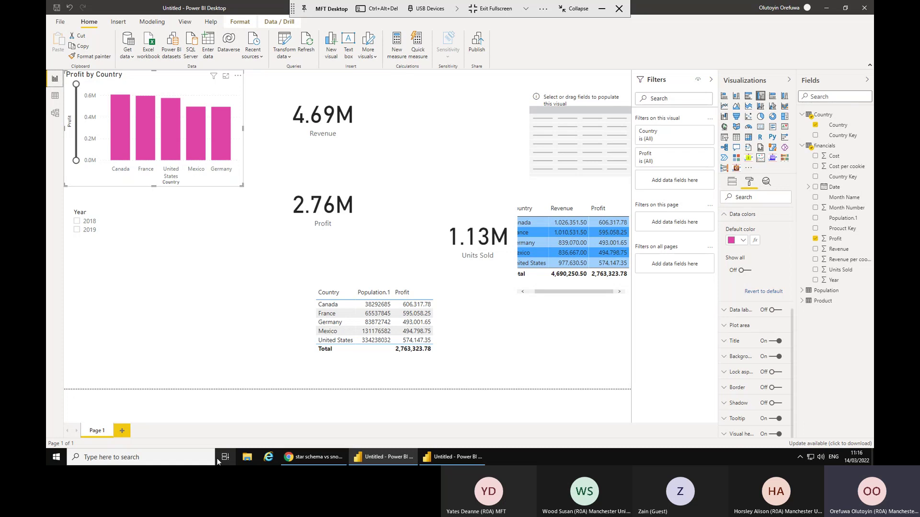
Search for 'excel' from the Windows taskbar and launch Excel to a blank workbook.
click(122, 458)
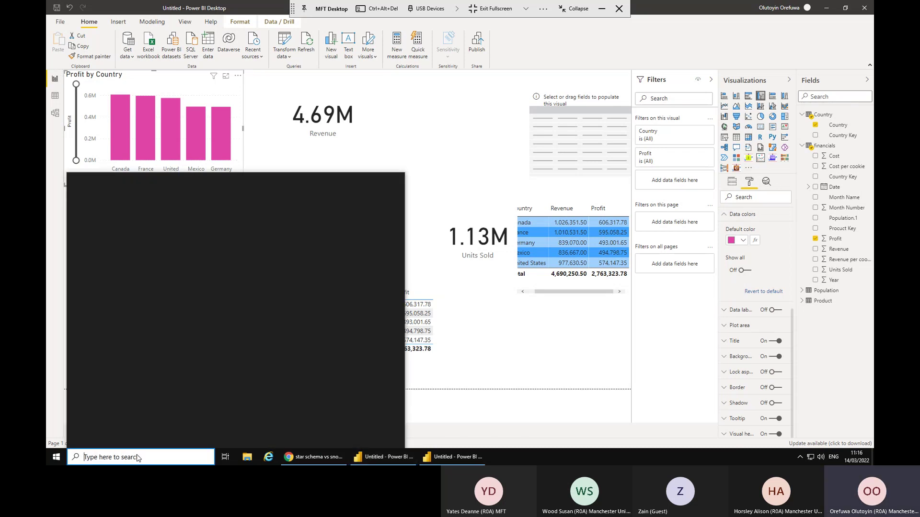
text(e)
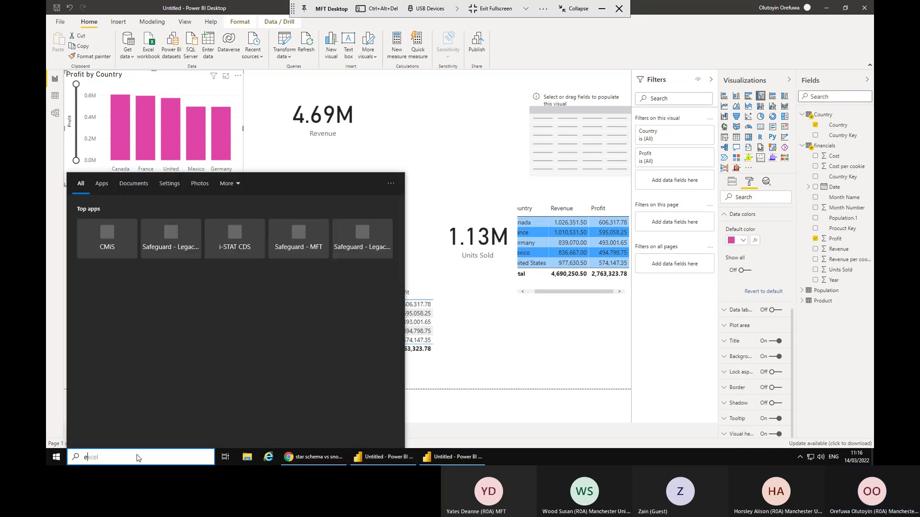
text(xcel)
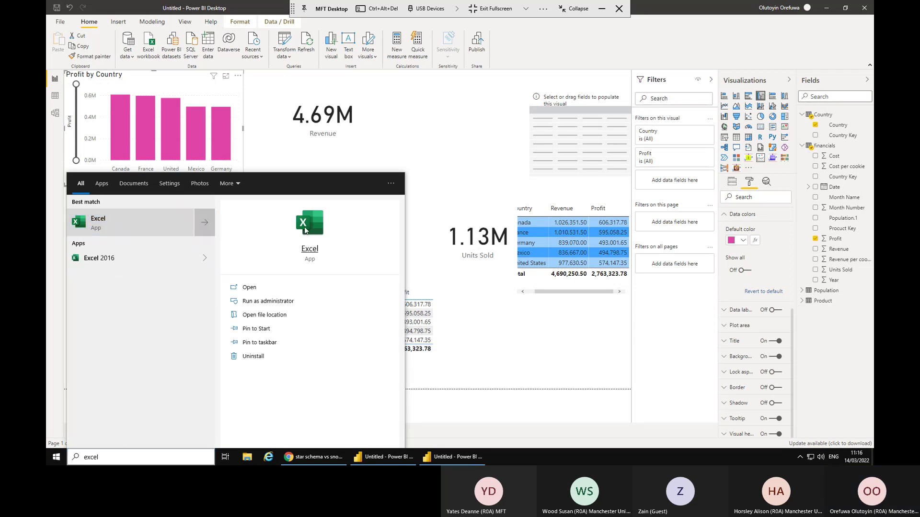
click(309, 255)
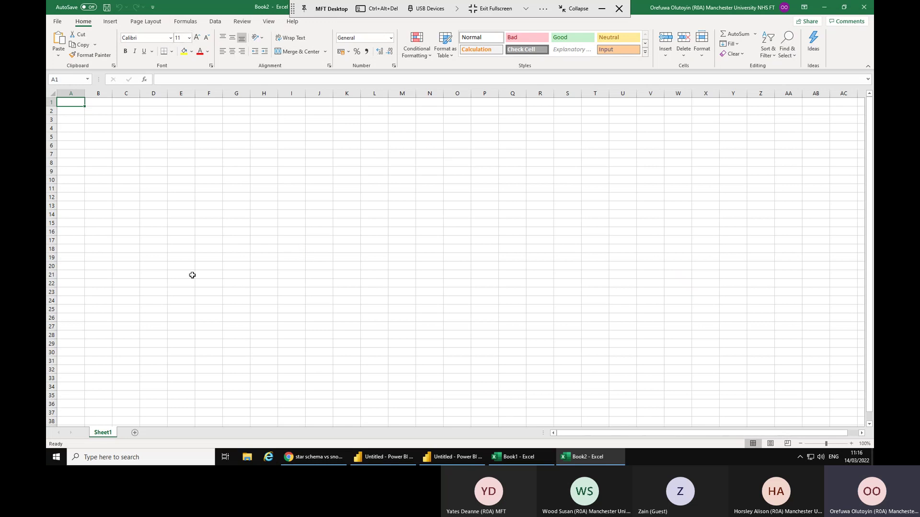
Open the Intermediate Developer Session CC Data 01 workbook from recent files and view its file info.
click(57, 21)
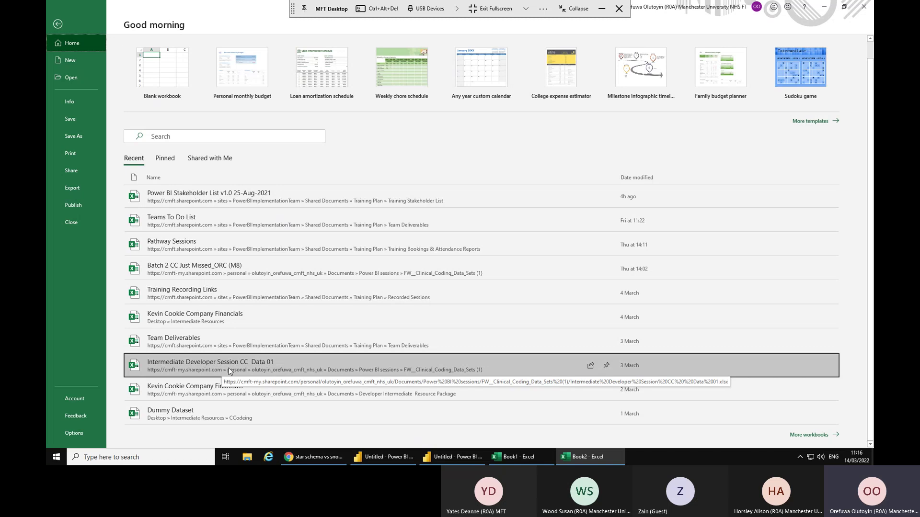
click(313, 364)
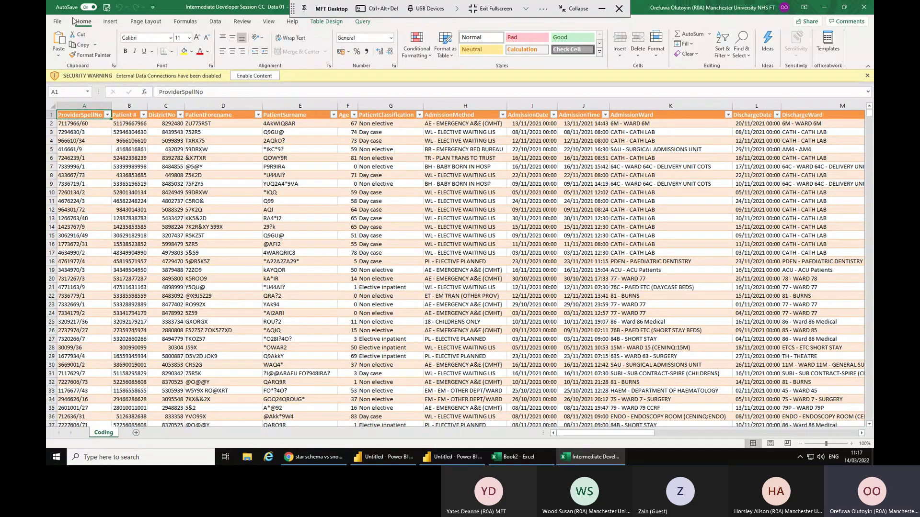
click(58, 22)
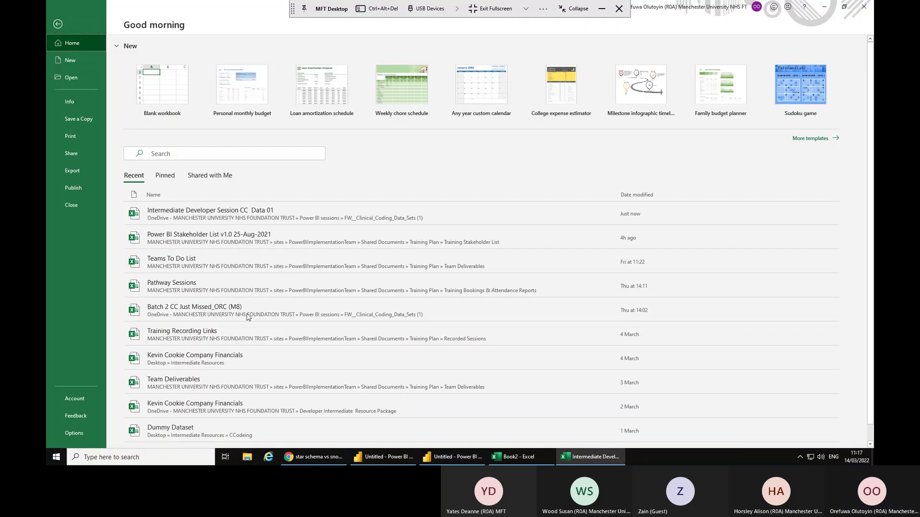
click(65, 101)
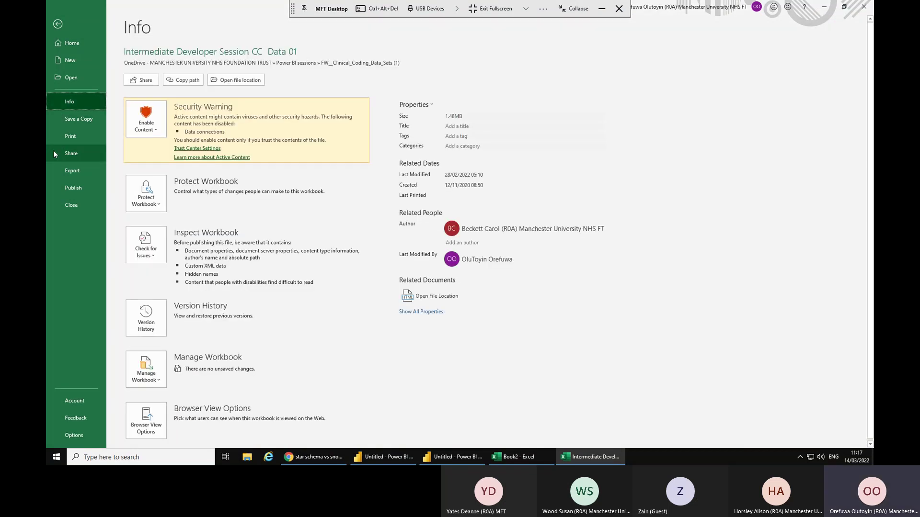
Copy the workbook's file path, then close it and the blank Book2.
click(186, 82)
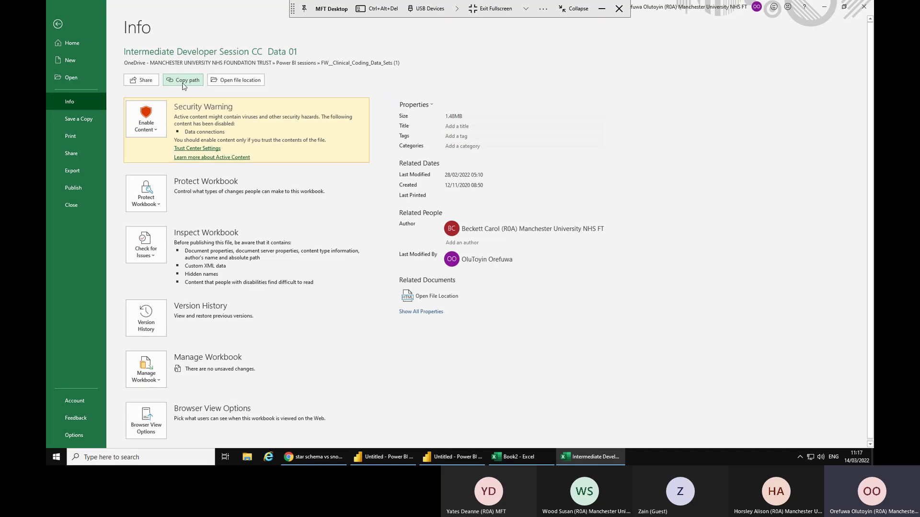
click(184, 84)
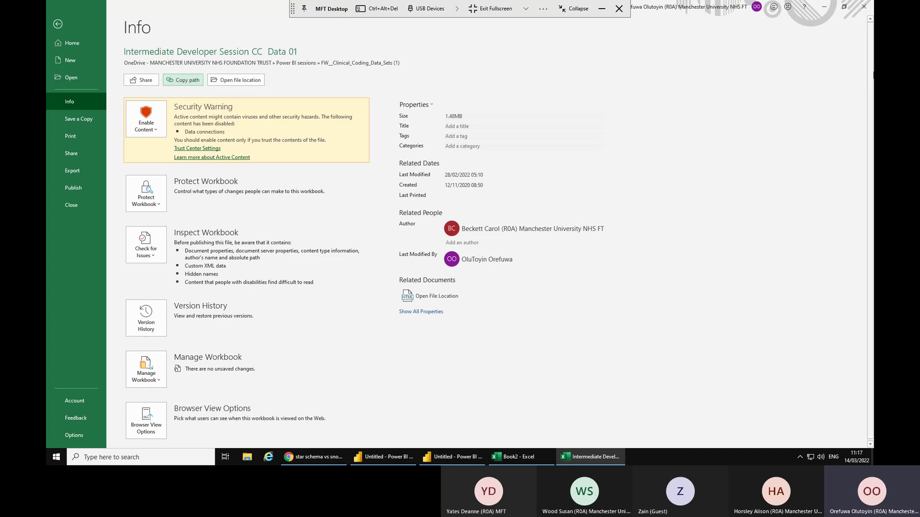
click(863, 8)
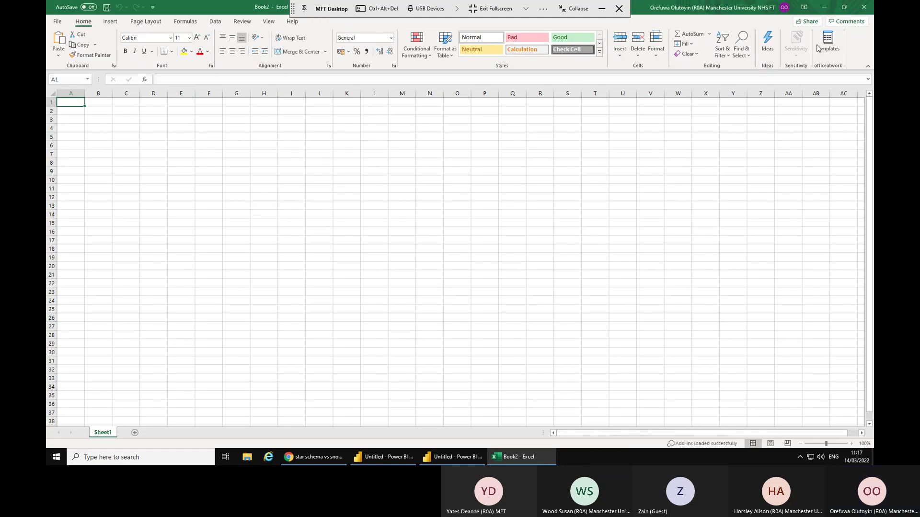
click(865, 7)
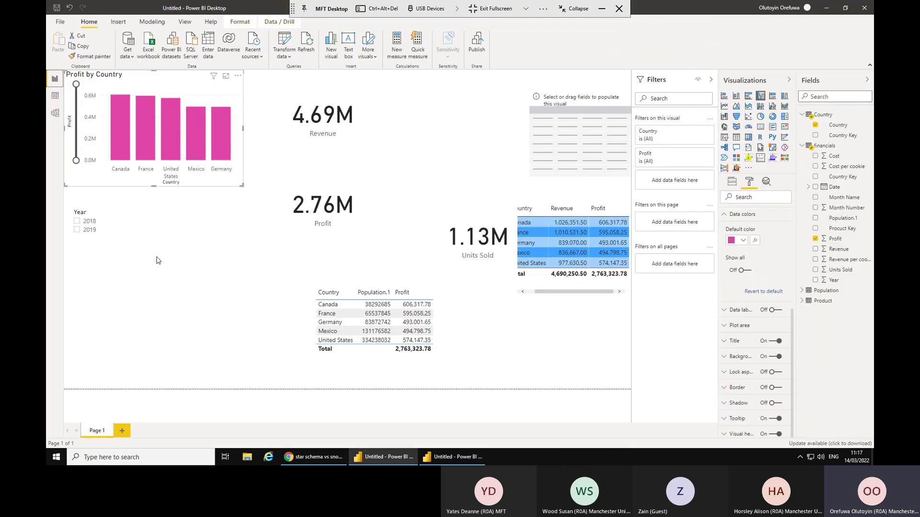
From Data view, choose Get data > Web to bring up the From Web dialog.
click(55, 96)
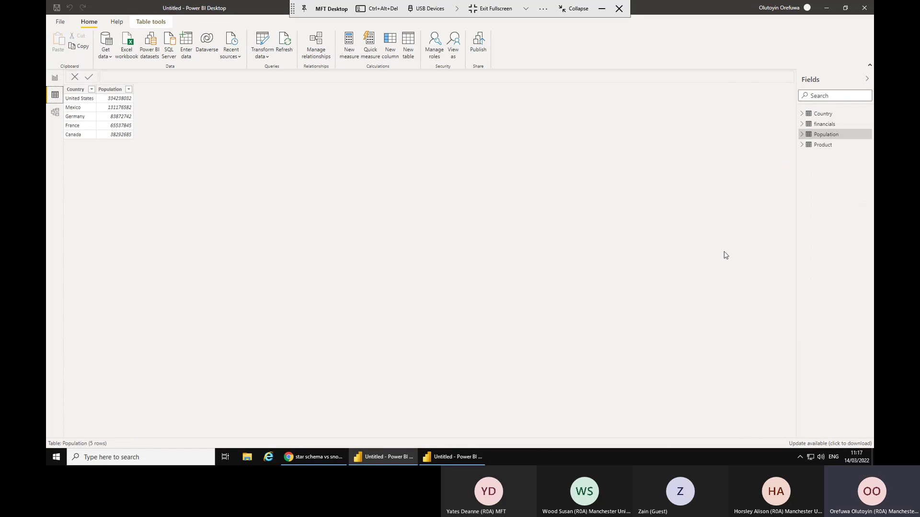
click(107, 56)
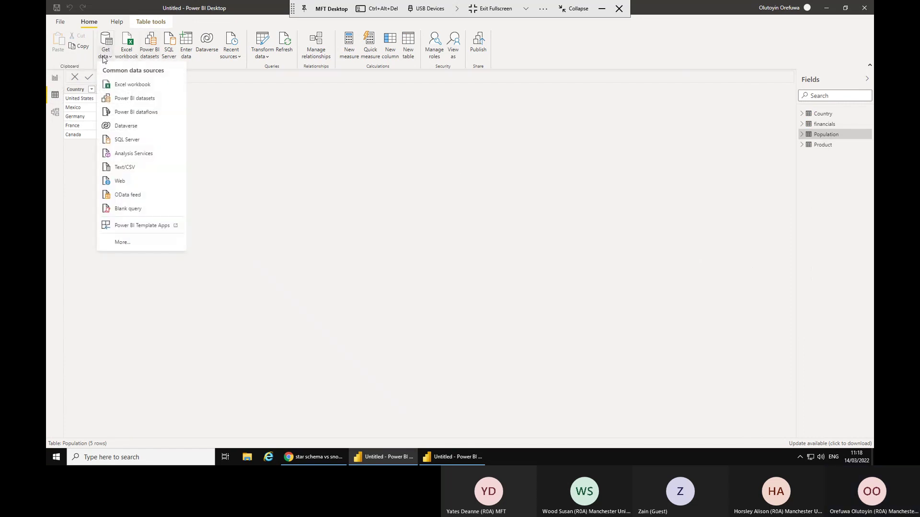
click(121, 185)
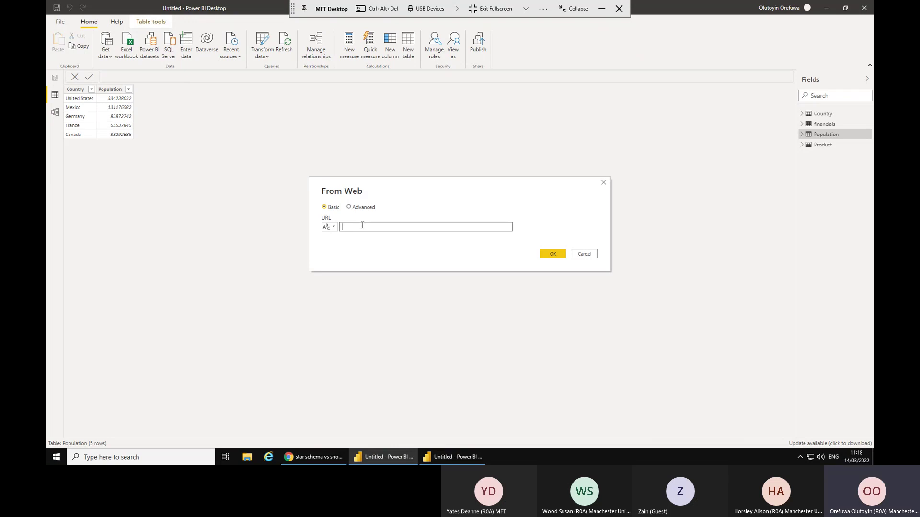
Paste the workbook's SharePoint URL into From Web, strip the trailing ?web=1, and submit it.
click(361, 226)
key(ctrl+v)
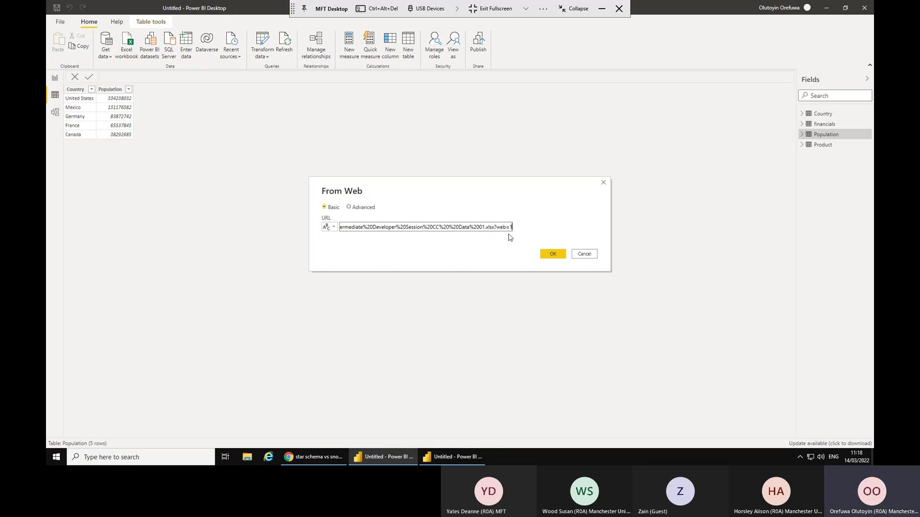
key(BackSpace)
key(BackSpace)
key(BackSpace)
key(BackSpace)
key(BackSpace)
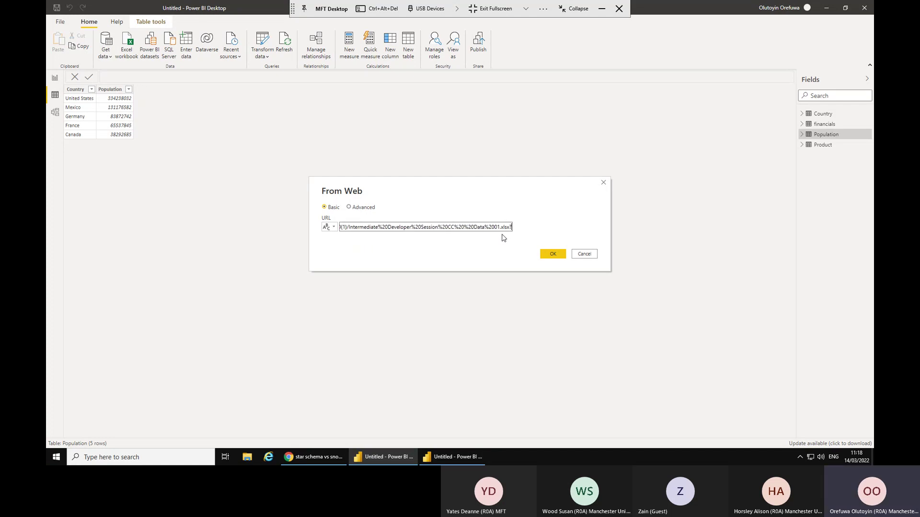
key(BackSpace)
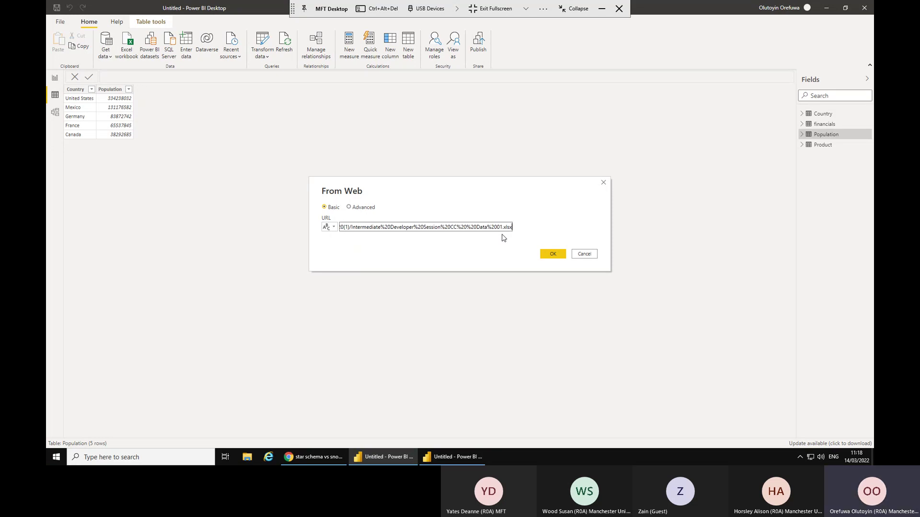
click(546, 252)
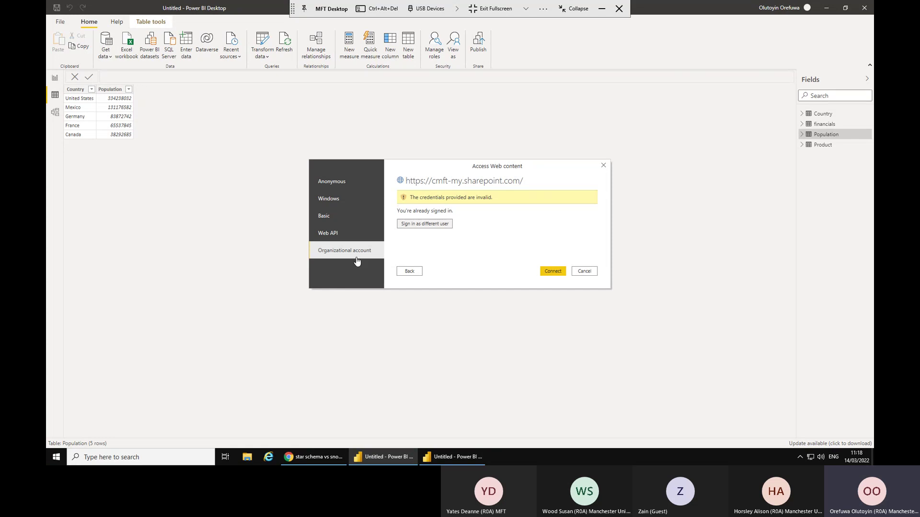
Retry the SharePoint connection several times with the Organizational account option.
click(551, 271)
click(556, 274)
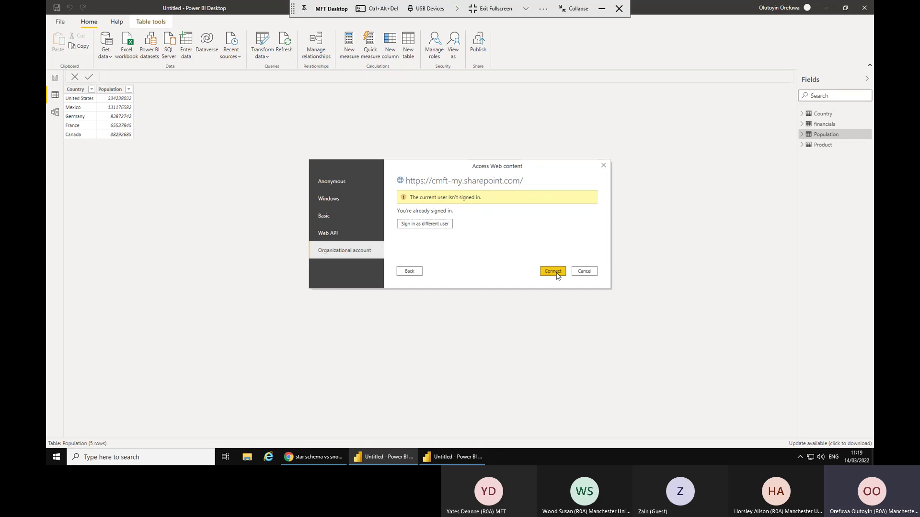
click(362, 256)
click(552, 272)
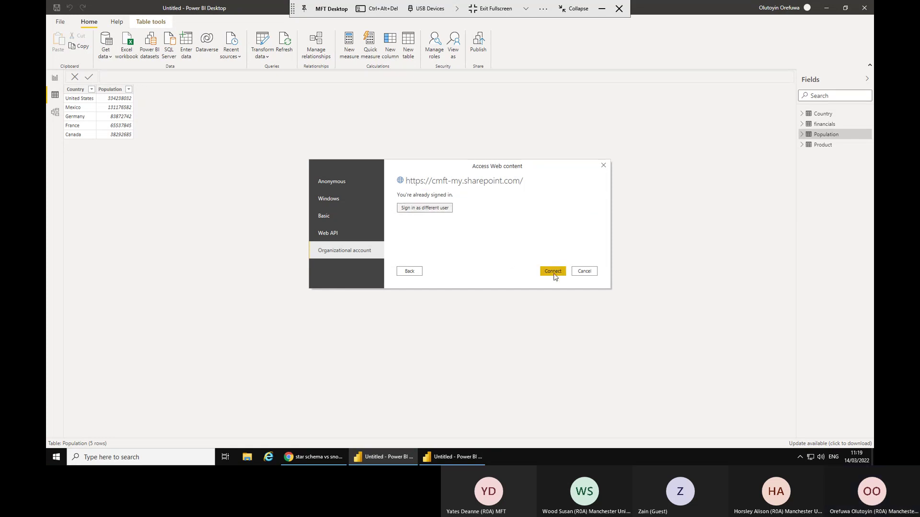
click(353, 256)
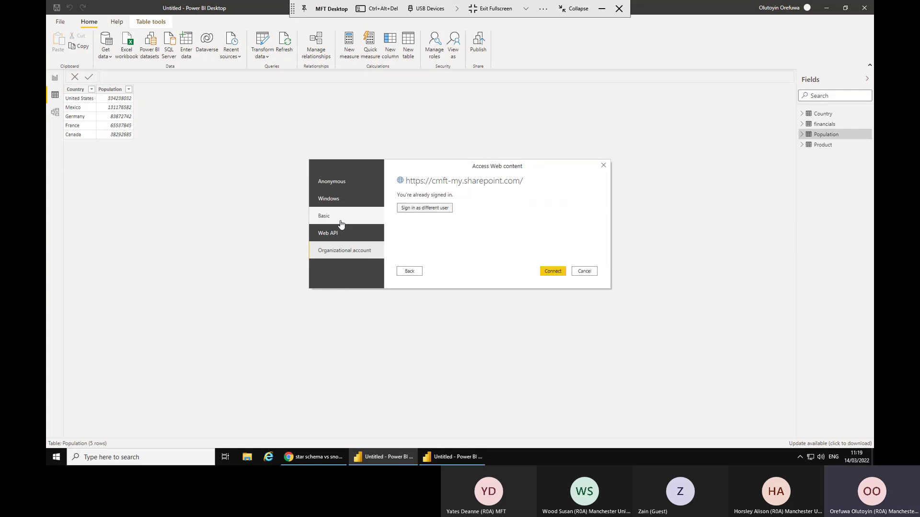
Switch to Windows credentials, retry connecting, then select Use alternate credentials.
click(337, 200)
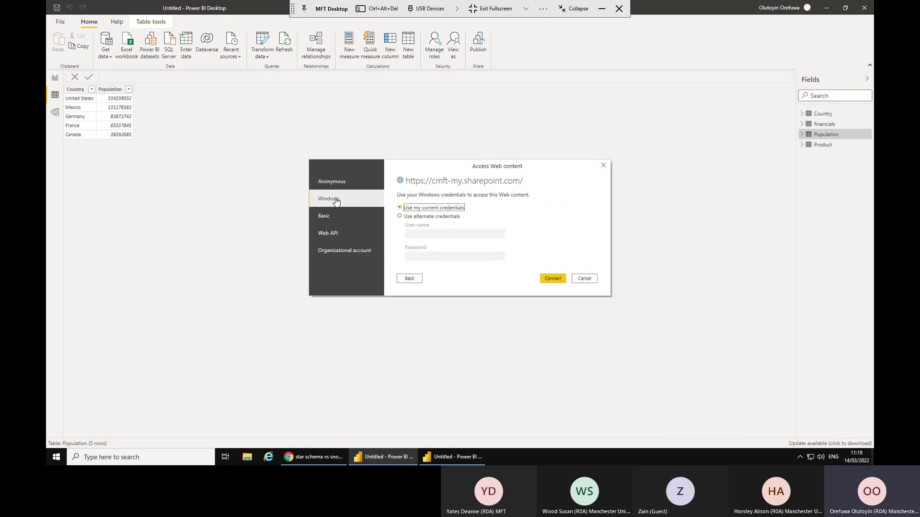
click(549, 281)
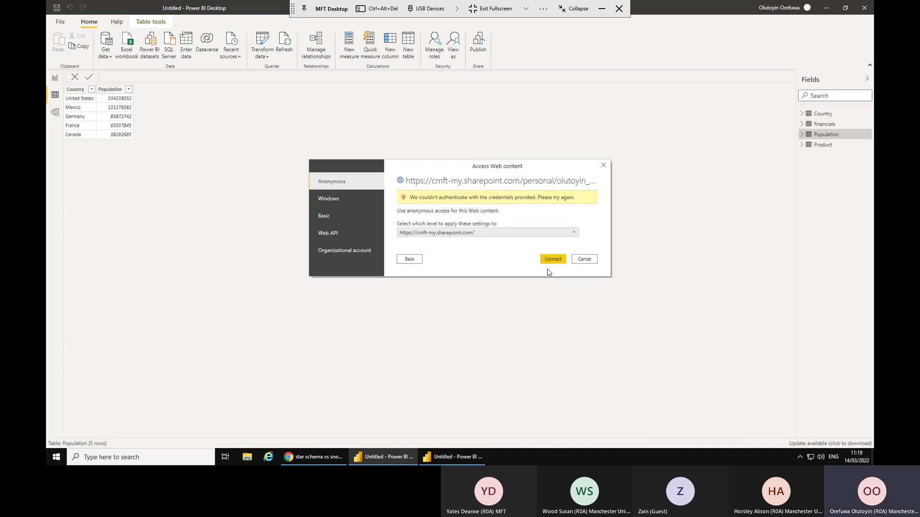
click(551, 263)
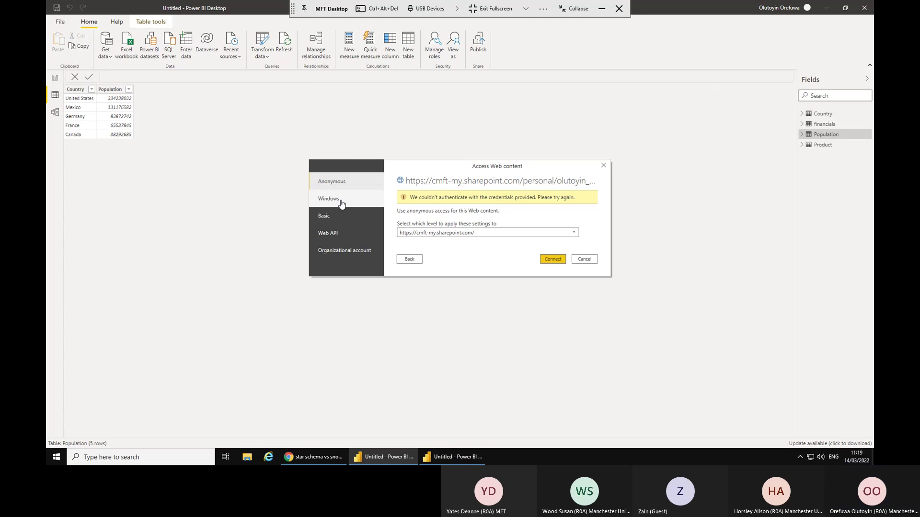
click(351, 250)
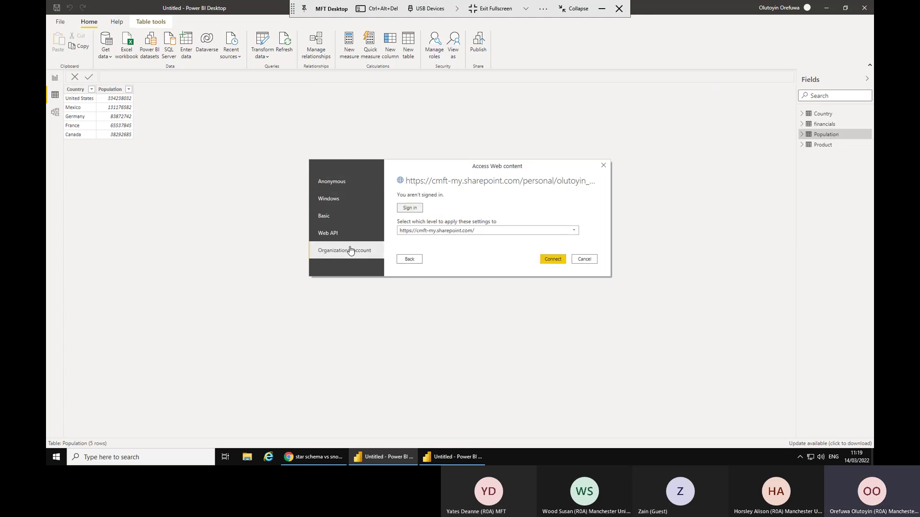
click(333, 201)
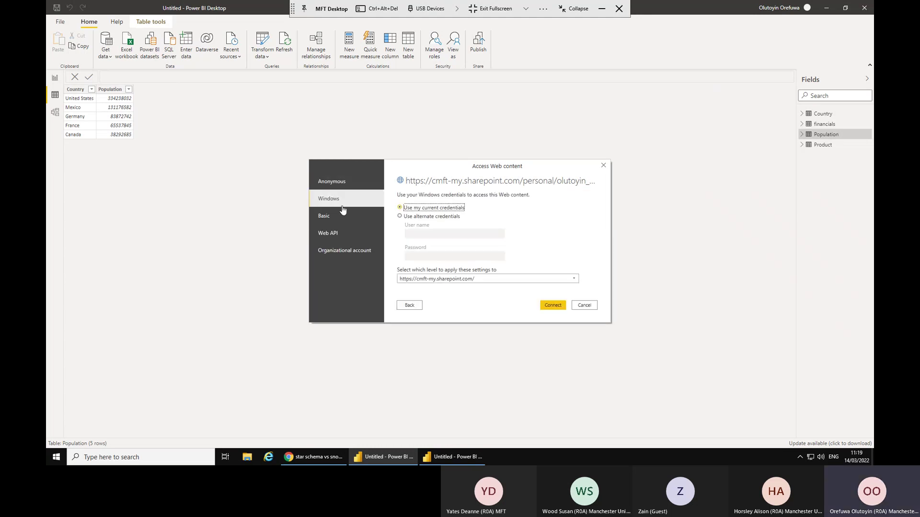
click(400, 217)
click(420, 235)
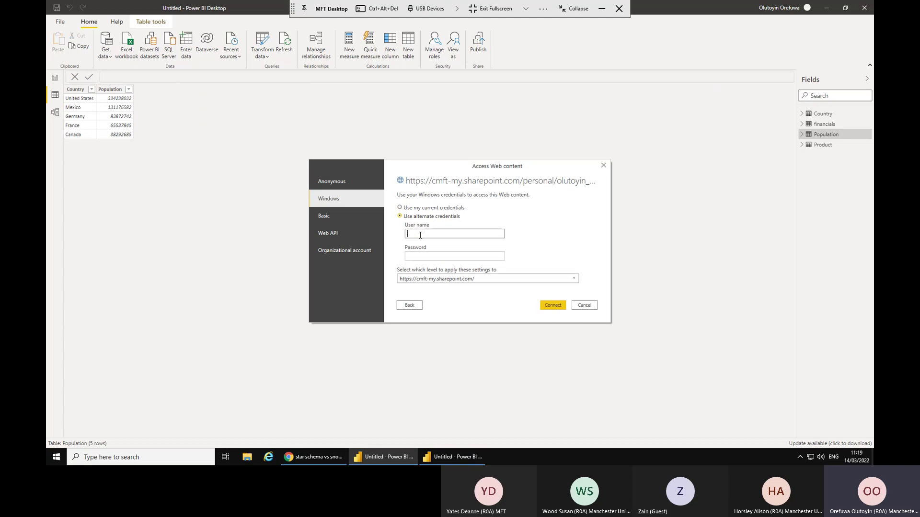
Enter the alternate Windows account's user name and password and connect.
click(427, 255)
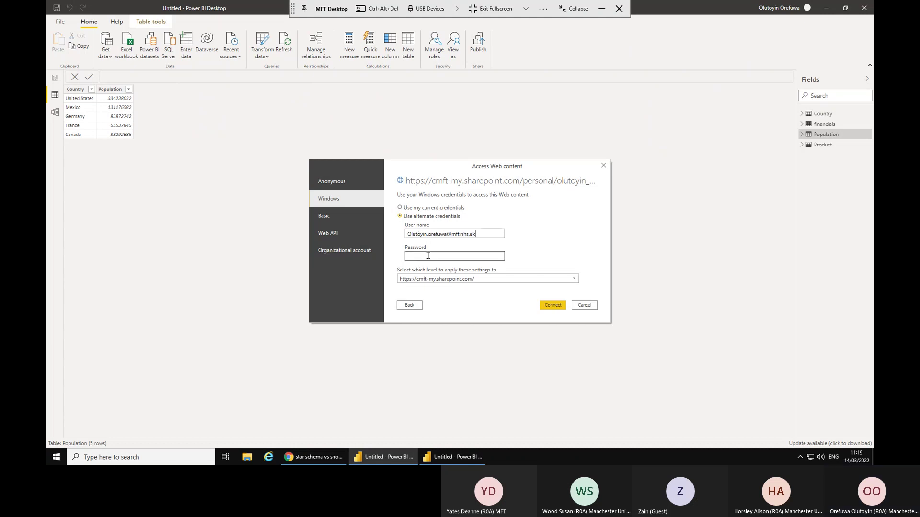
text(•)
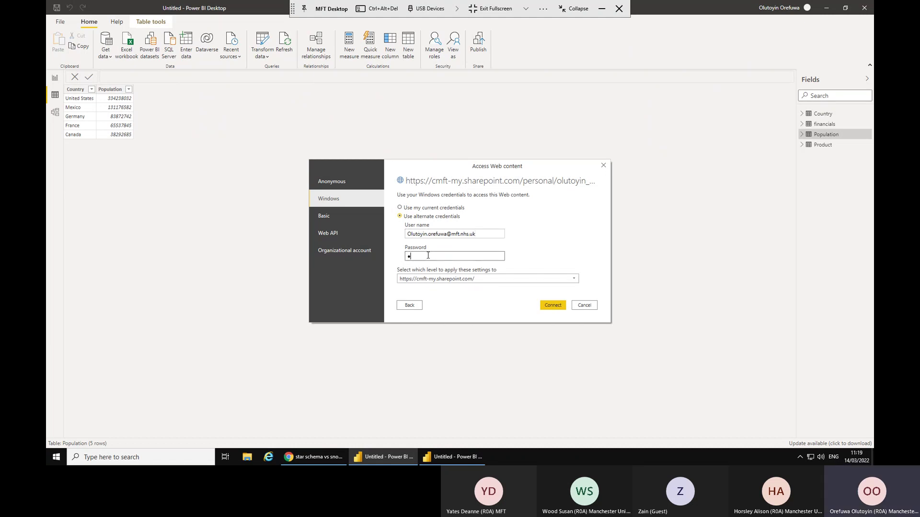
text(••••••••)
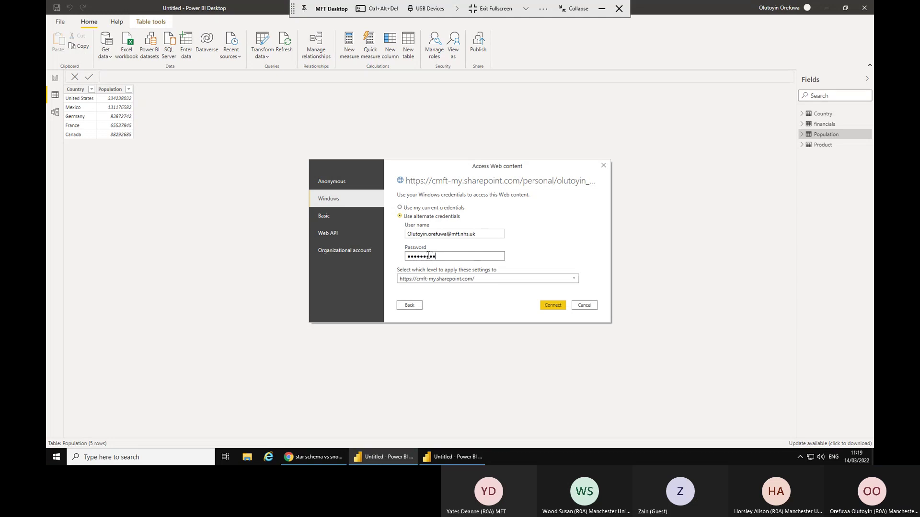
text(•)
click(554, 307)
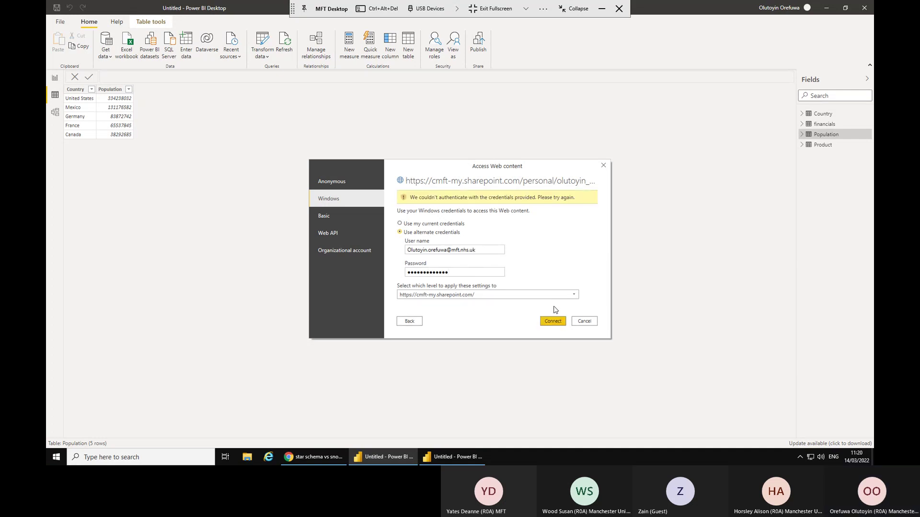
Keep settings at whole-site level, retry with current Windows credentials, then pick Organizational account.
click(438, 249)
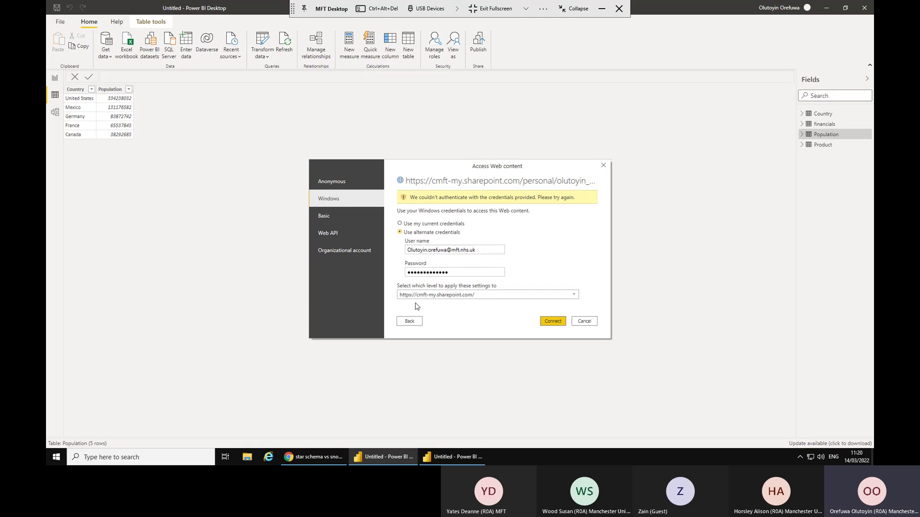
click(474, 296)
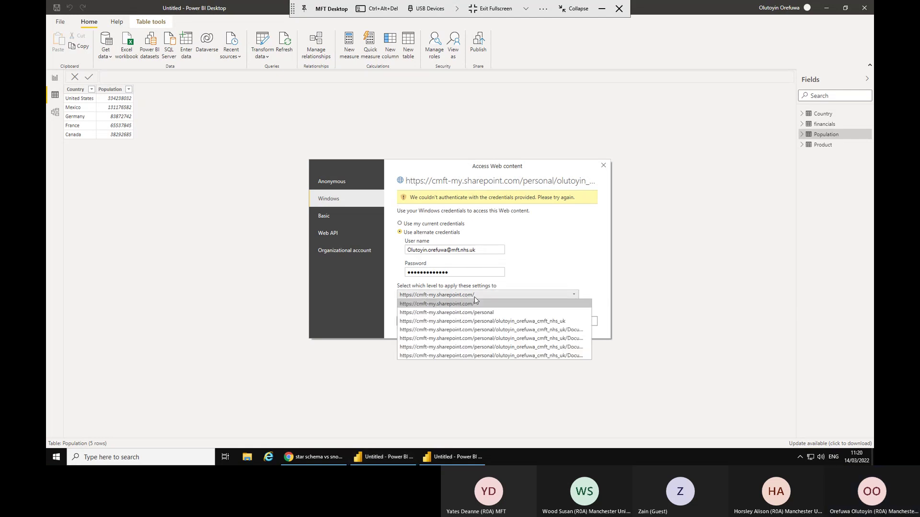
click(475, 297)
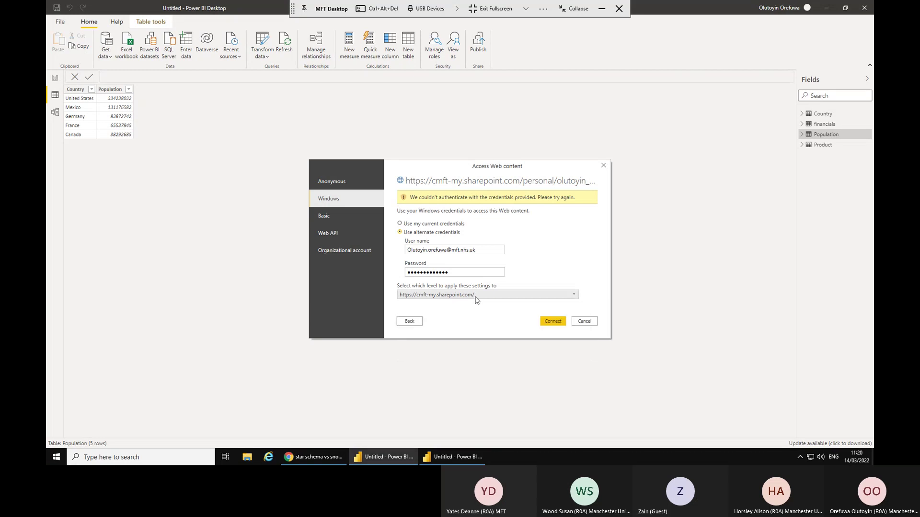
click(476, 295)
click(476, 296)
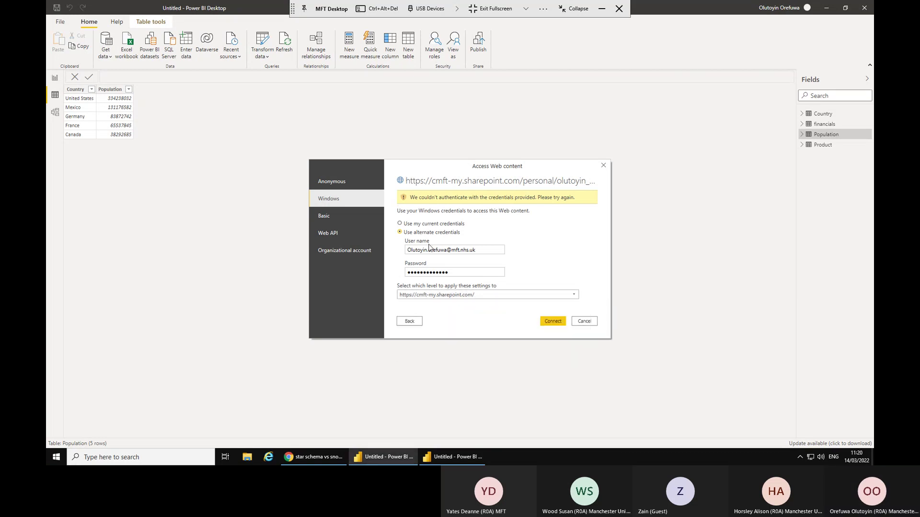
click(416, 224)
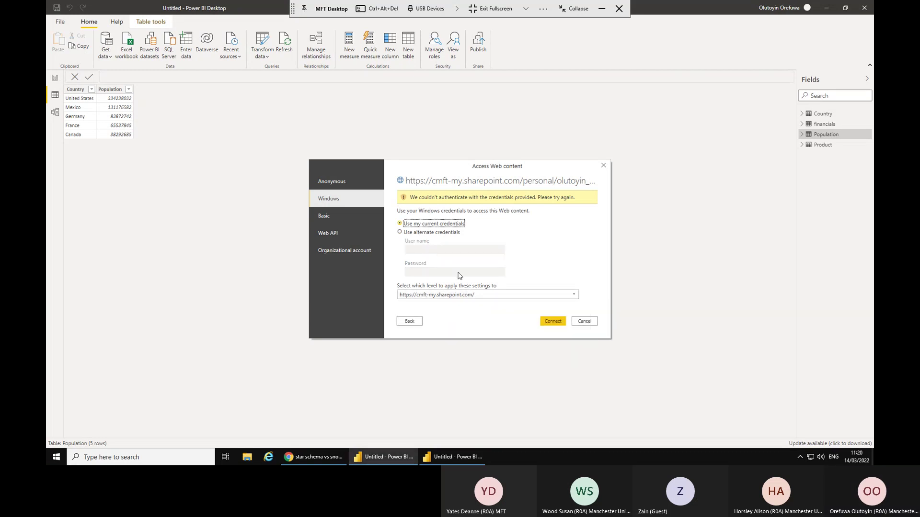
click(545, 322)
click(546, 324)
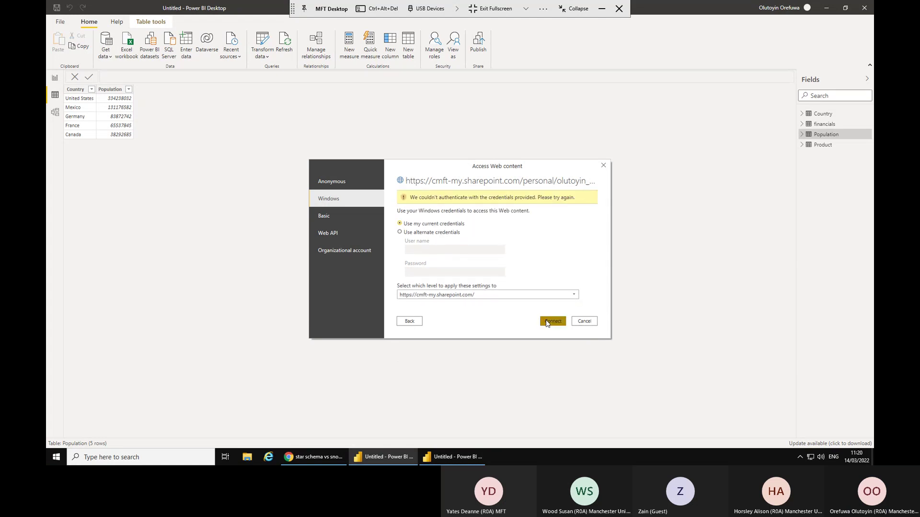
click(351, 254)
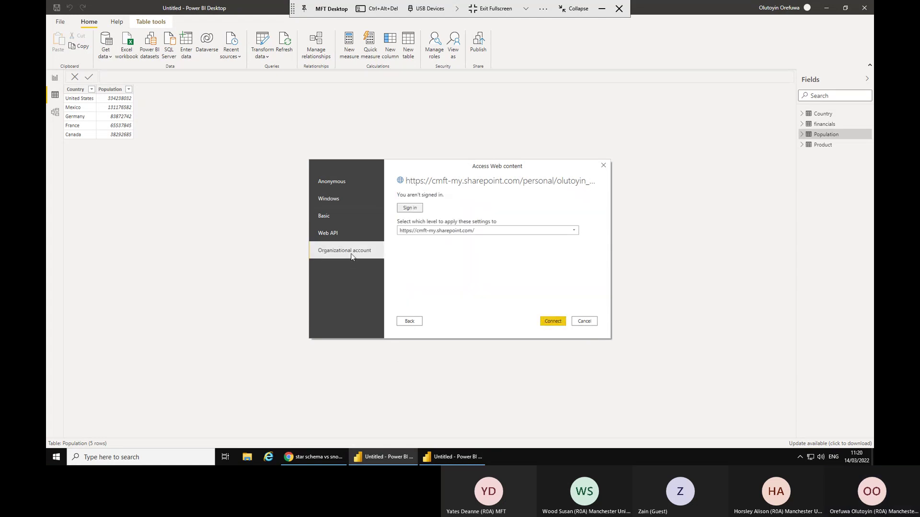
Sign in with the organizational work account and its password, then connect to the SharePoint workbook.
click(410, 209)
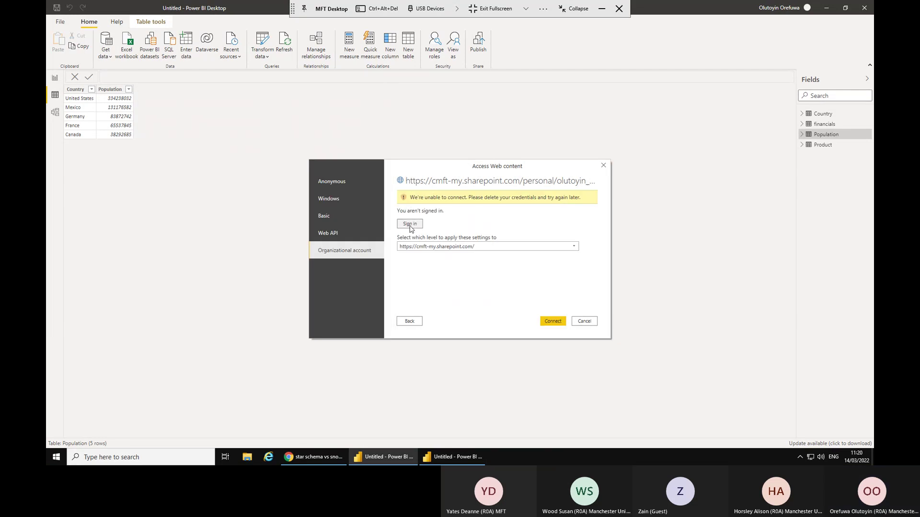
click(409, 224)
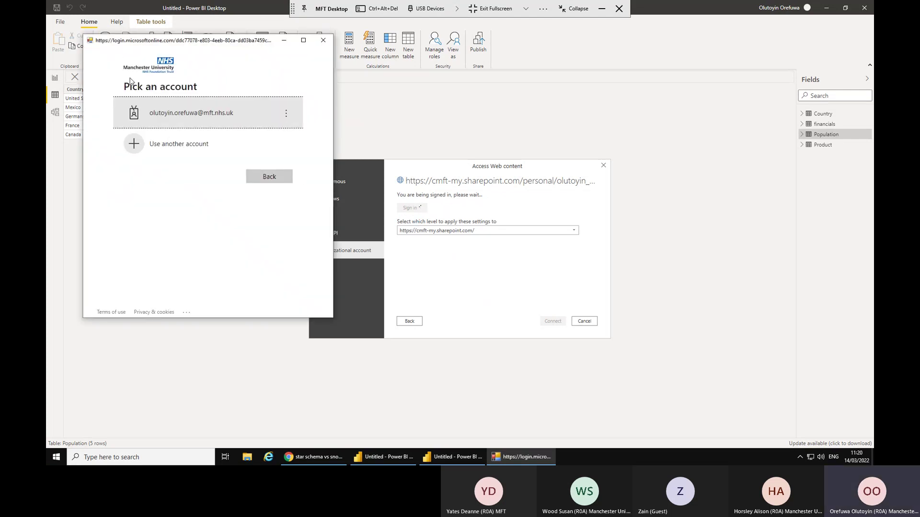
click(170, 119)
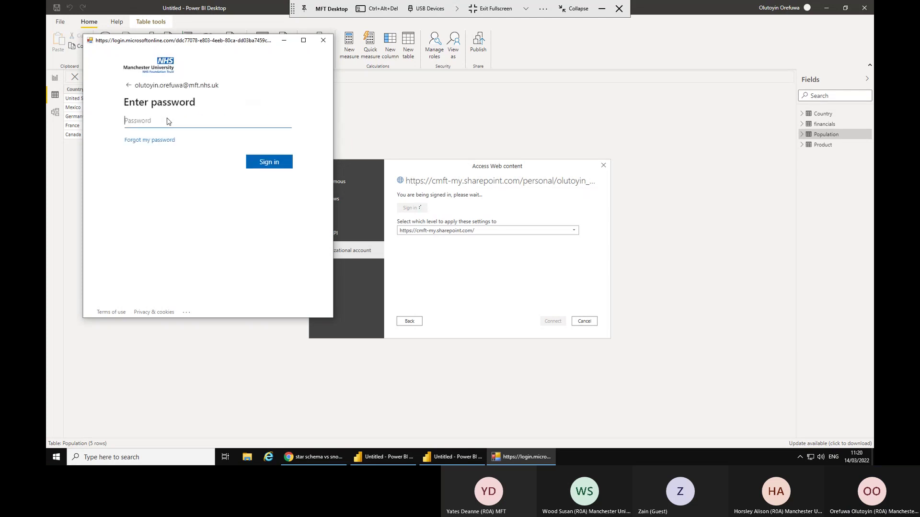
text(•••••••)
click(260, 164)
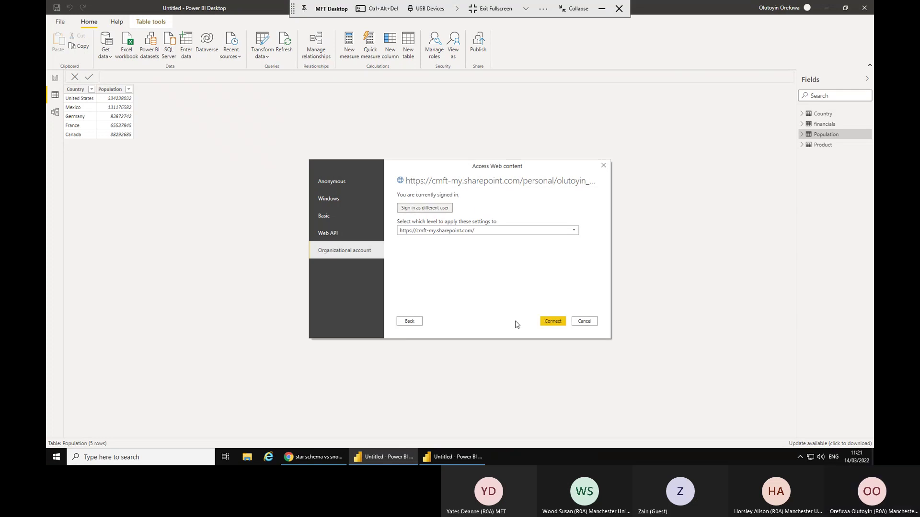
click(551, 323)
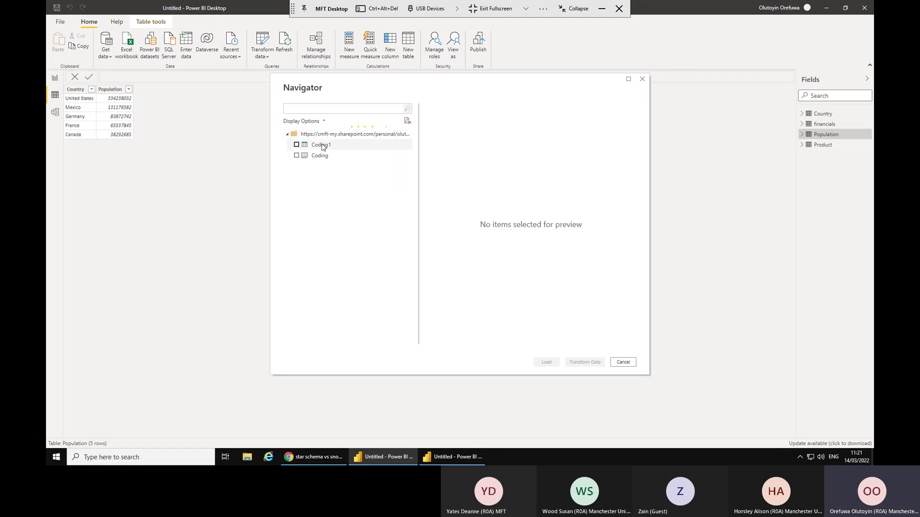
Tick Coding1 in the Navigator, check its preview columns, and load it.
click(296, 145)
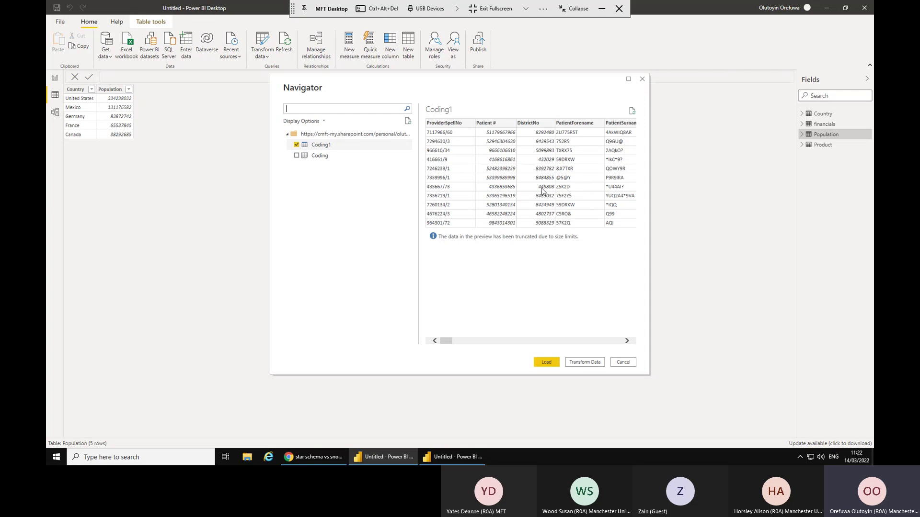
mouse_move(448, 341)
mouse_down()
mouse_move(626, 350)
mouse_move(448, 354)
mouse_up()
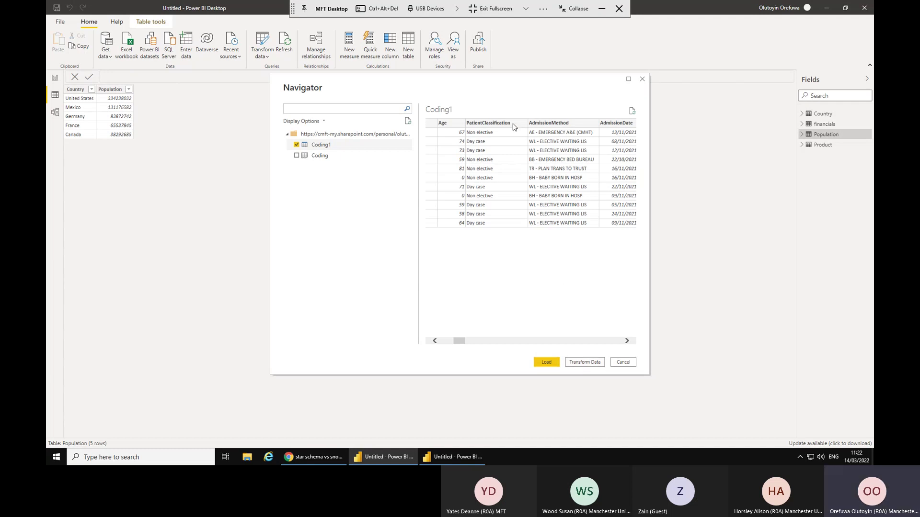
click(548, 363)
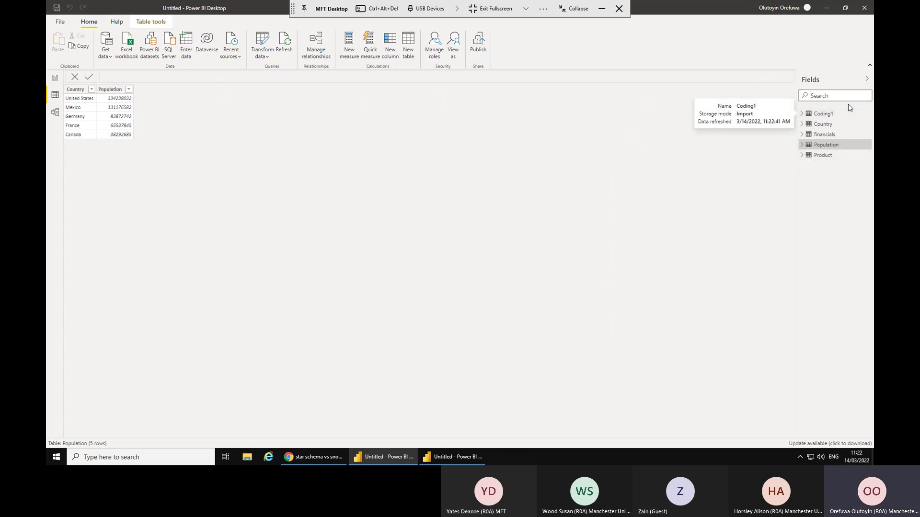
In Model view, zoom to fit and drag the Coding1 card to the diagram's left, then return to Report view.
click(55, 114)
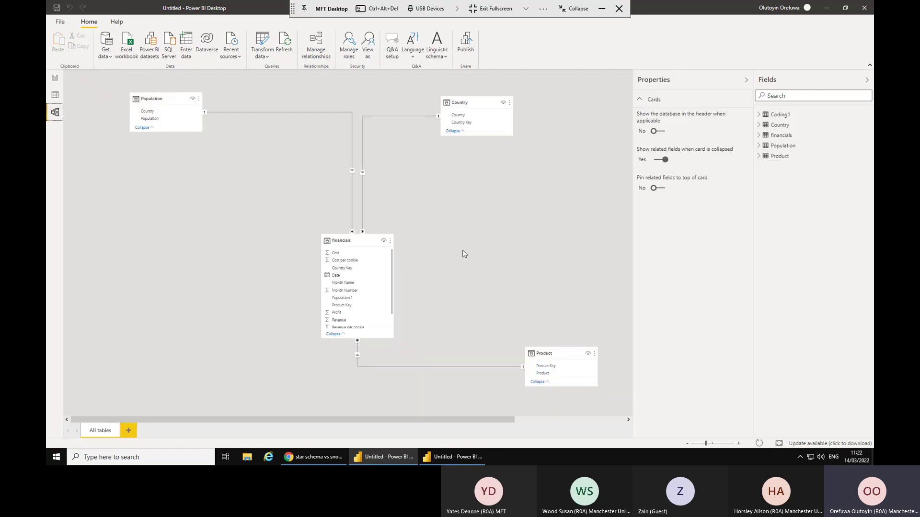
click(779, 444)
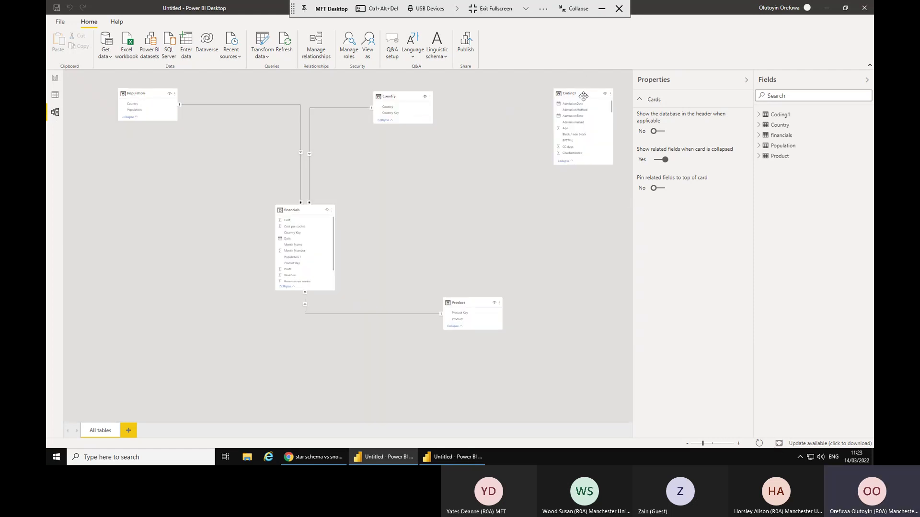
drag(583, 95, 127, 214)
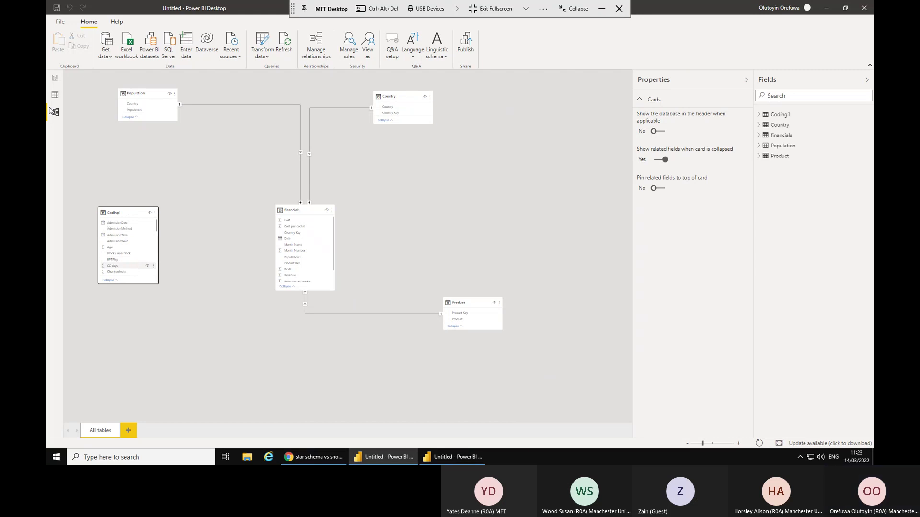
click(55, 78)
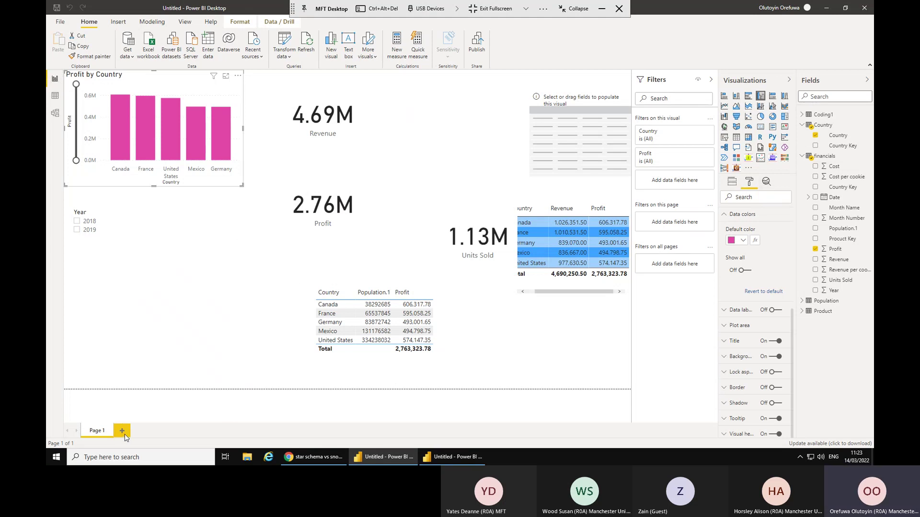
Add blank Page 2, collapse financials, and expand Coding1 in a widened Fields pane.
click(124, 434)
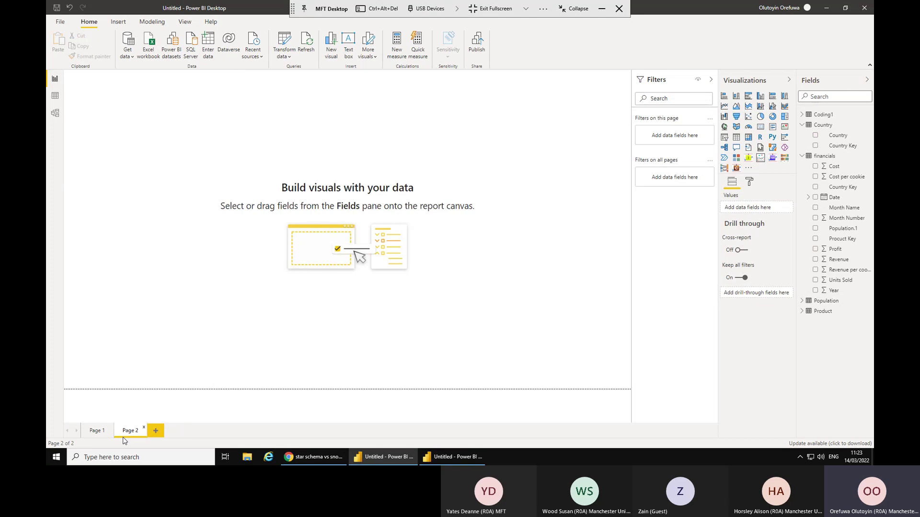
click(801, 156)
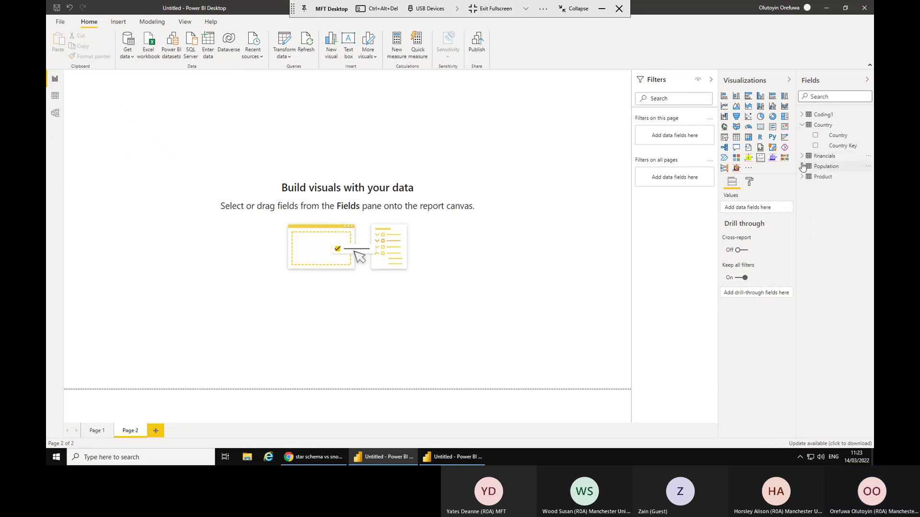
click(801, 114)
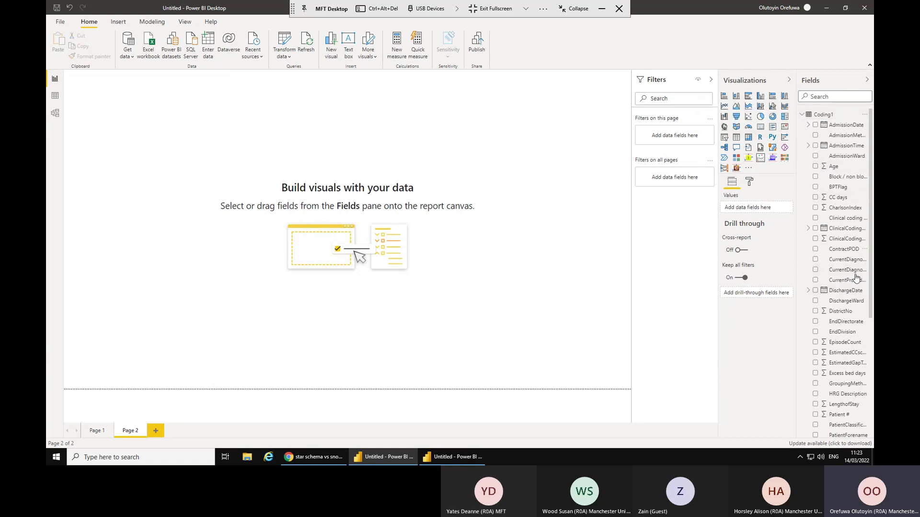
scroll(854, 303, down, 5)
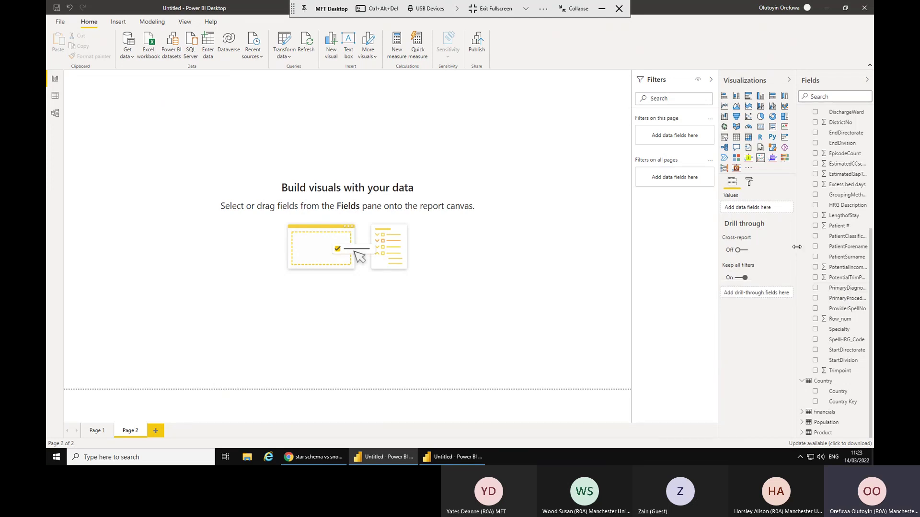
drag(786, 250, 755, 251)
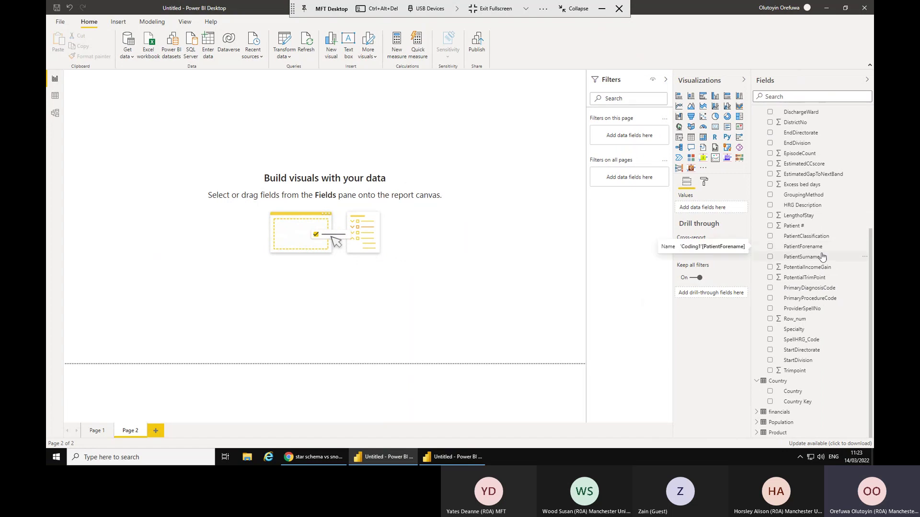
Build an enlarged SpellHRG_Code and Specialty table on Page 2 and add an empty slicer.
click(770, 340)
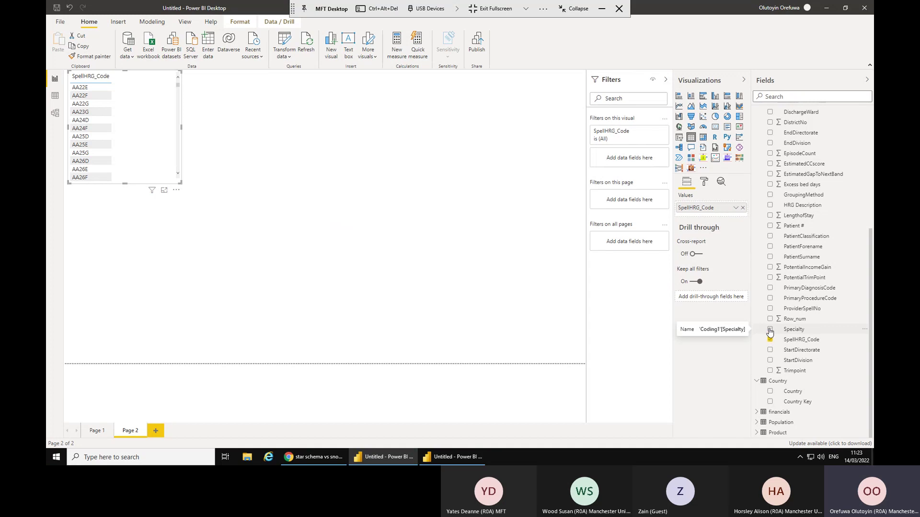
click(770, 330)
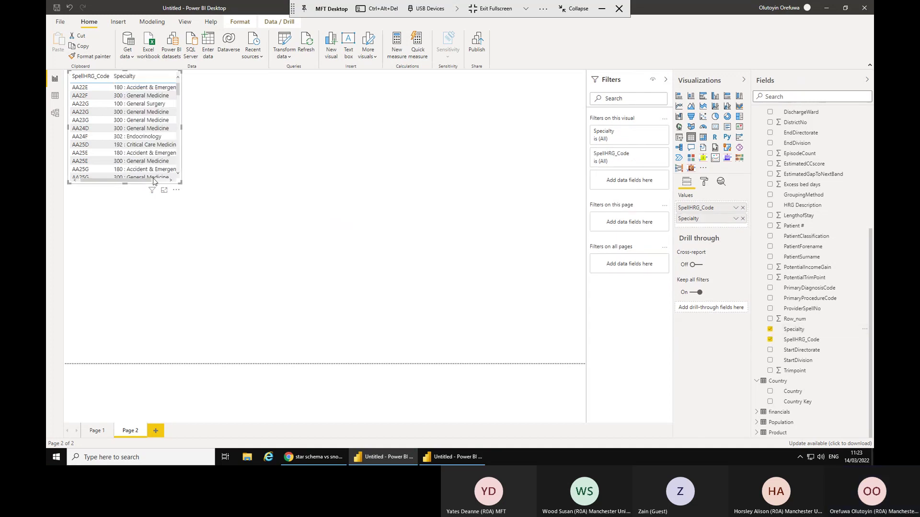
drag(180, 184, 299, 234)
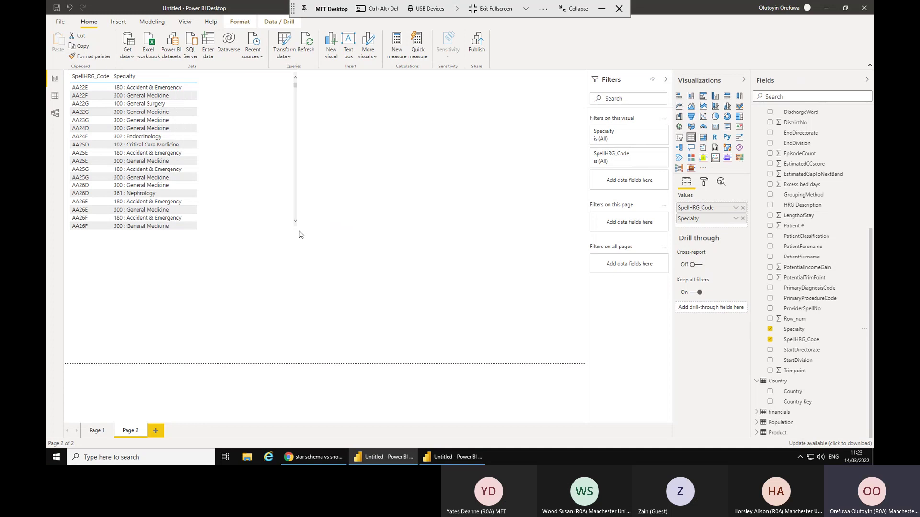
click(353, 101)
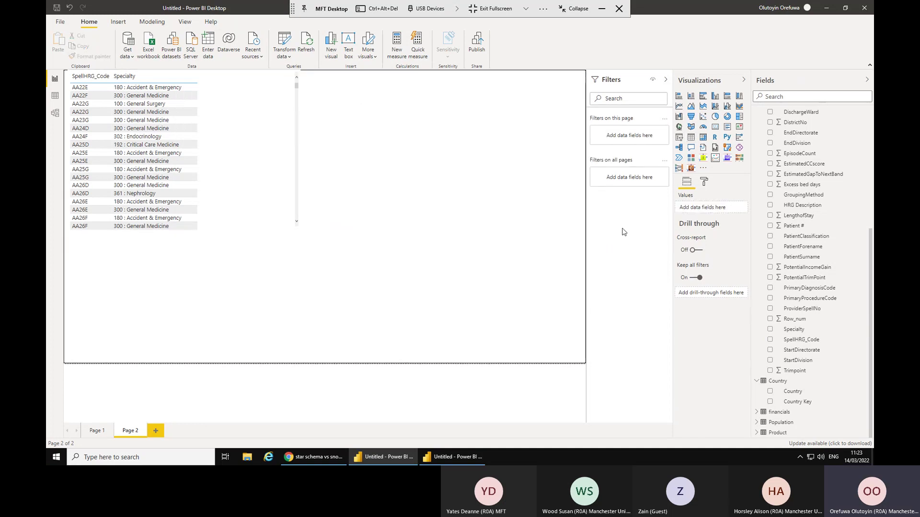
click(679, 140)
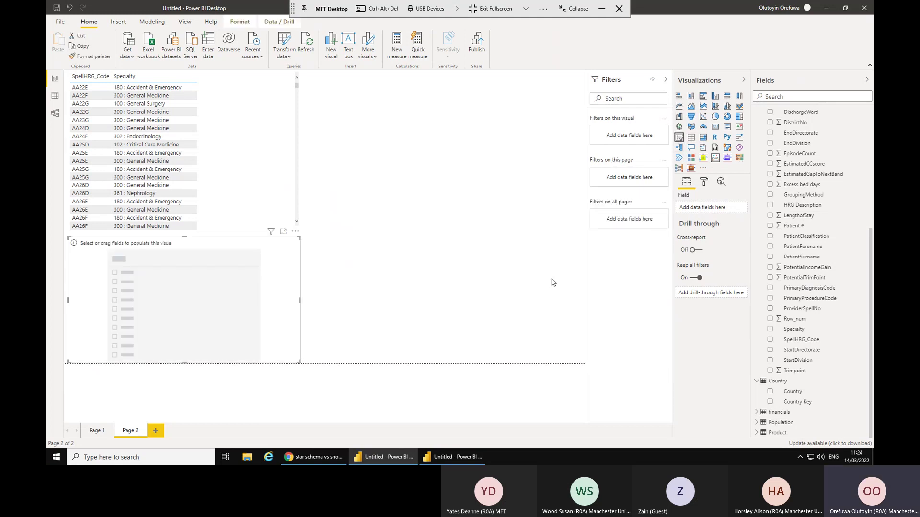
Bind the slicer to Specialty and filter it to 150 : Neurosurgery, leaving only PK36B.
click(771, 330)
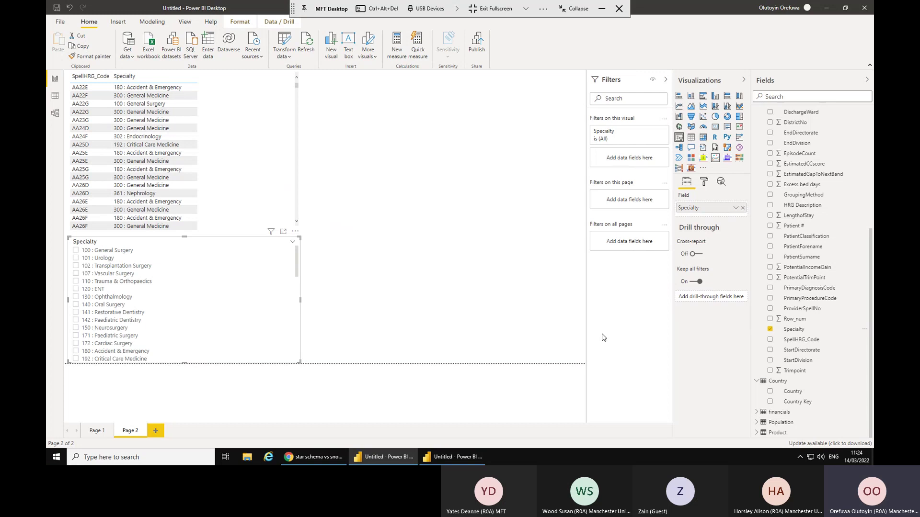
click(76, 259)
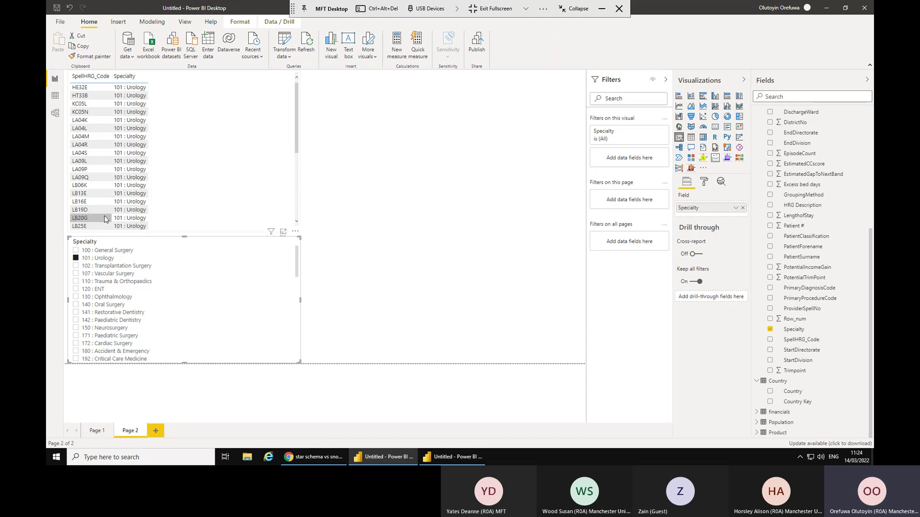
click(76, 289)
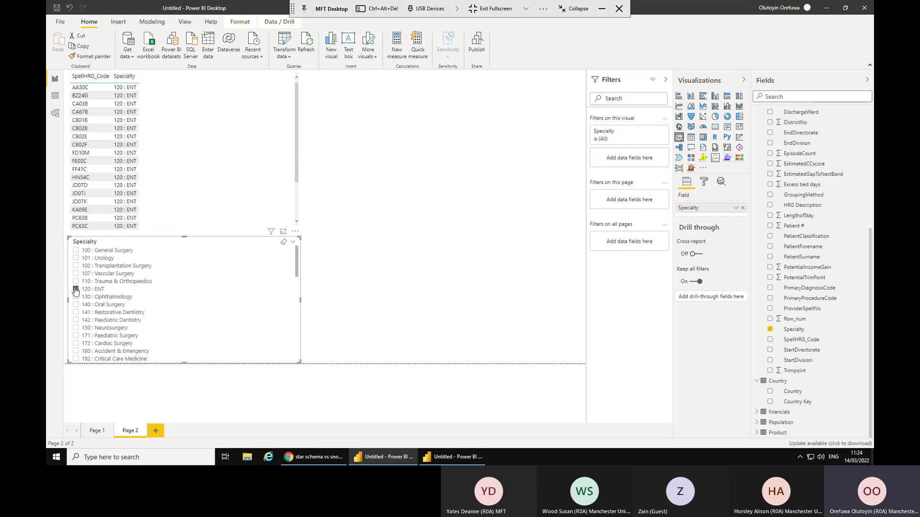
click(75, 328)
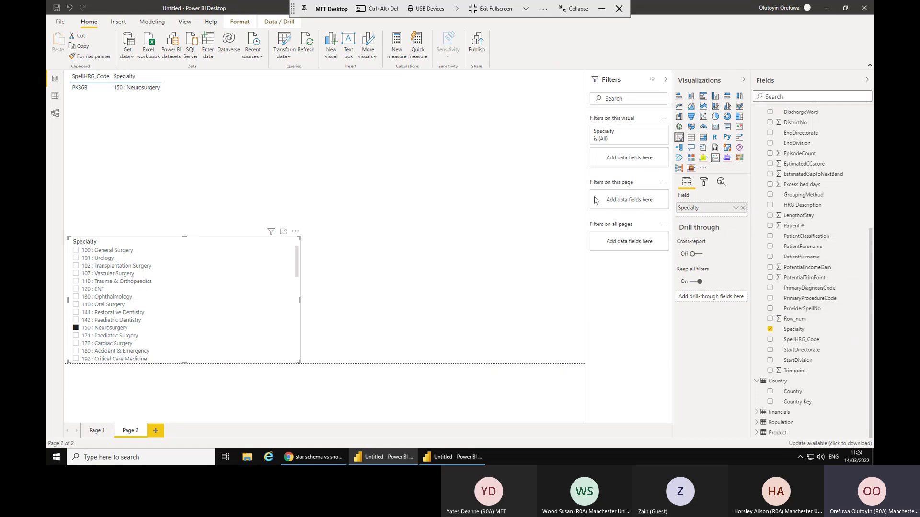
click(460, 151)
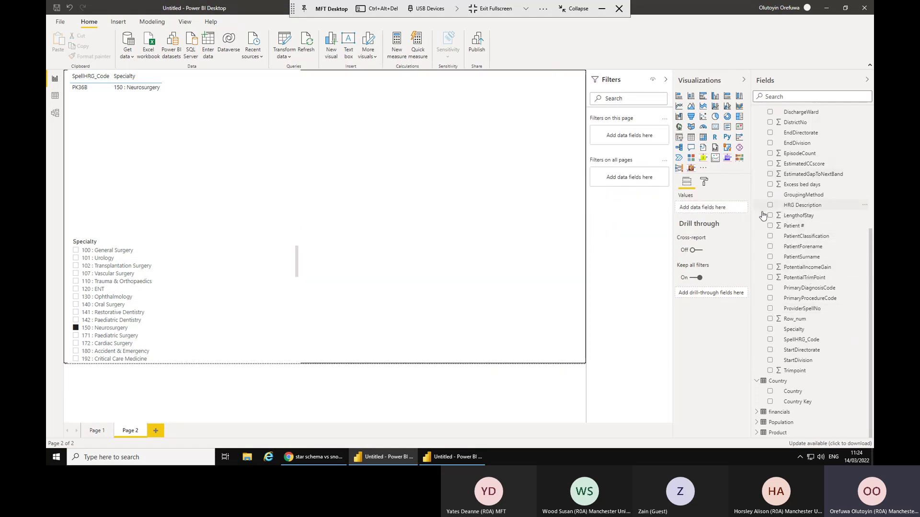
Add a LengthofStay card and switch the Specialty slicer to 100 : General Surgery, showing 926.
click(715, 126)
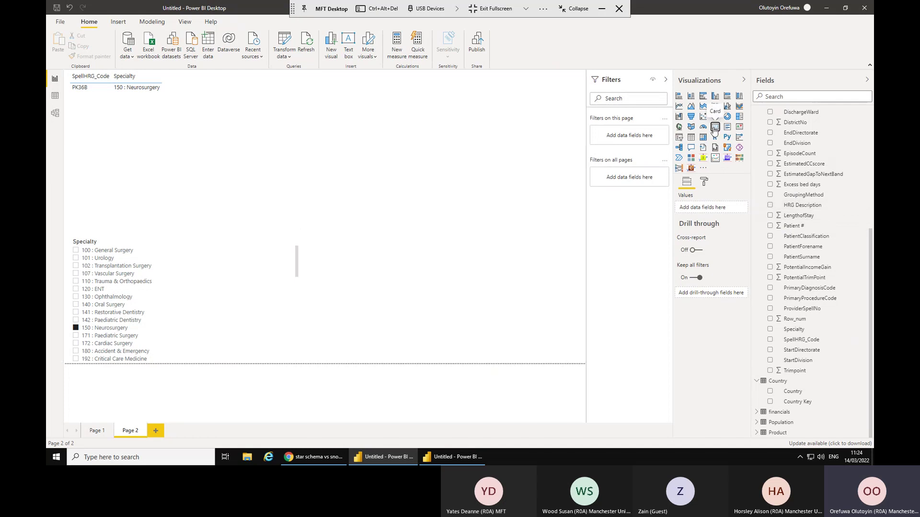
click(770, 216)
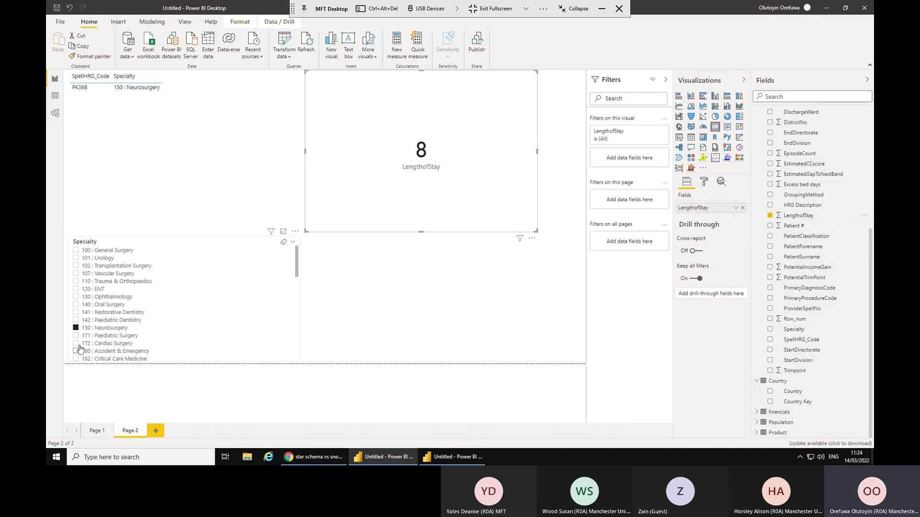
click(104, 292)
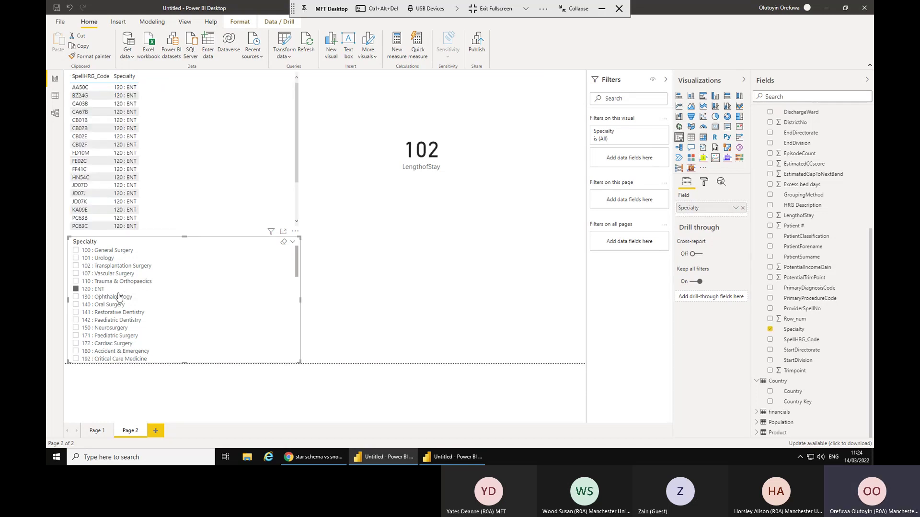
click(106, 252)
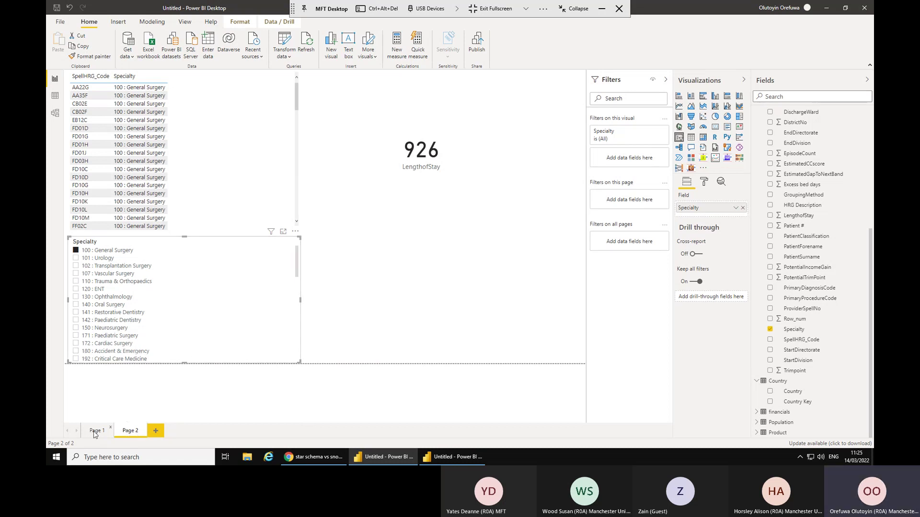
Rename the first report page to Sales.
click(95, 431)
text(Sales)
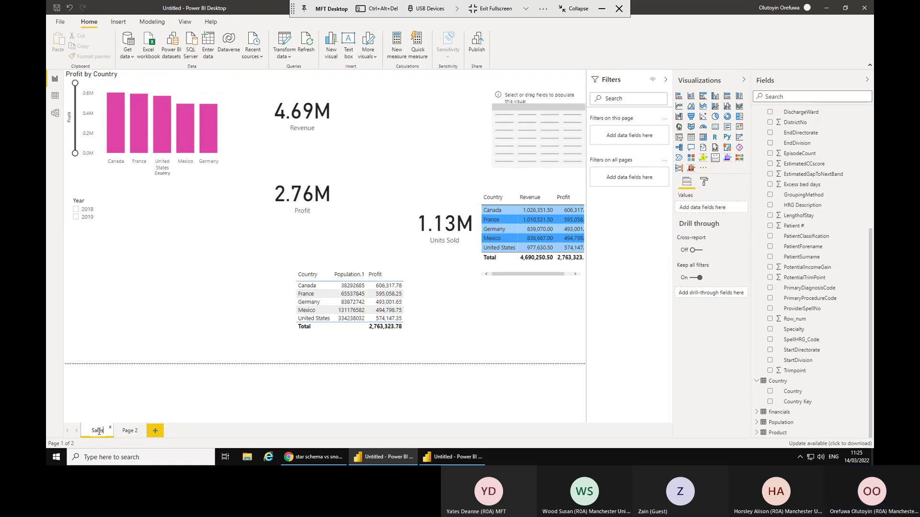
click(130, 432)
Rename the second page to Coding, then switch to the Model view diagram.
double_click(131, 432)
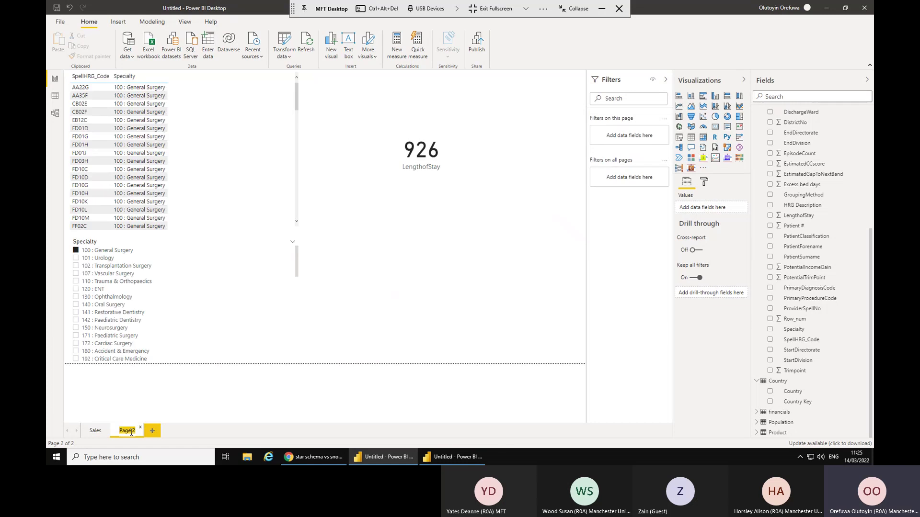
text(d)
text(od)
key(Return)
click(346, 342)
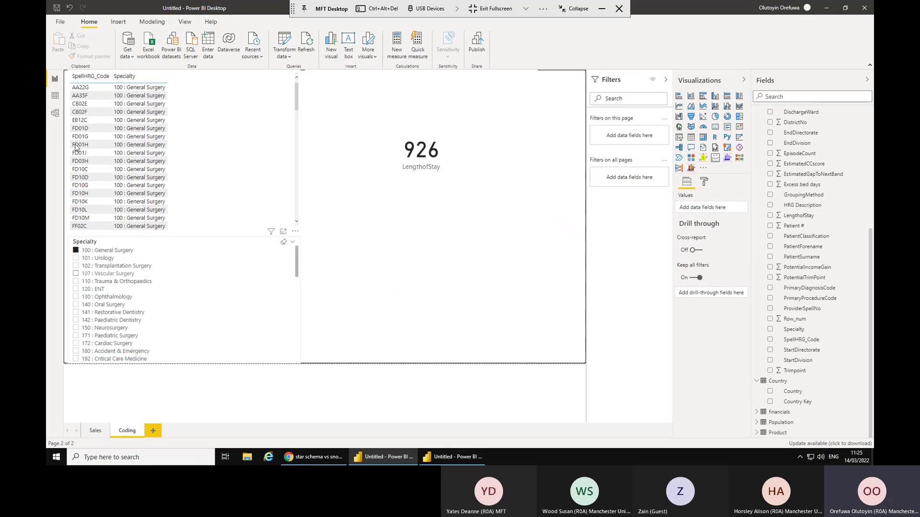
click(56, 118)
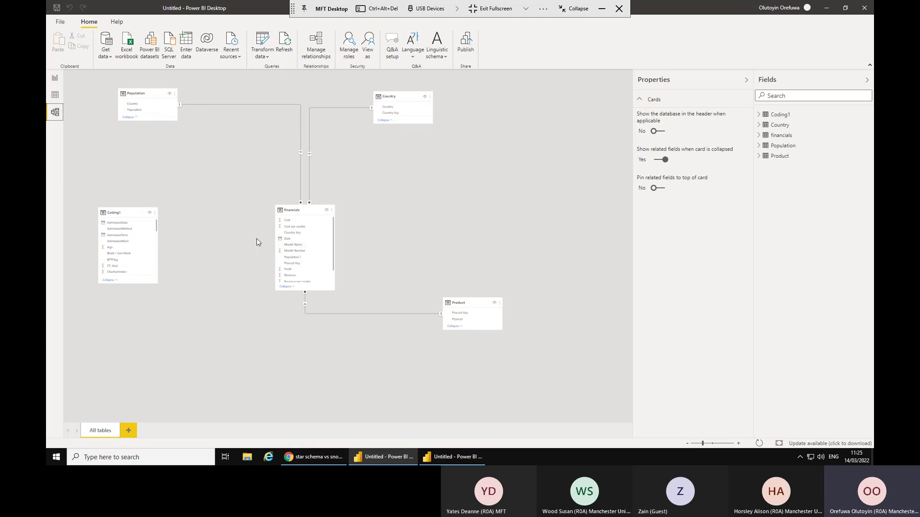
Review the Report, Data (Population table) and Model views, then launch Transform data.
click(55, 78)
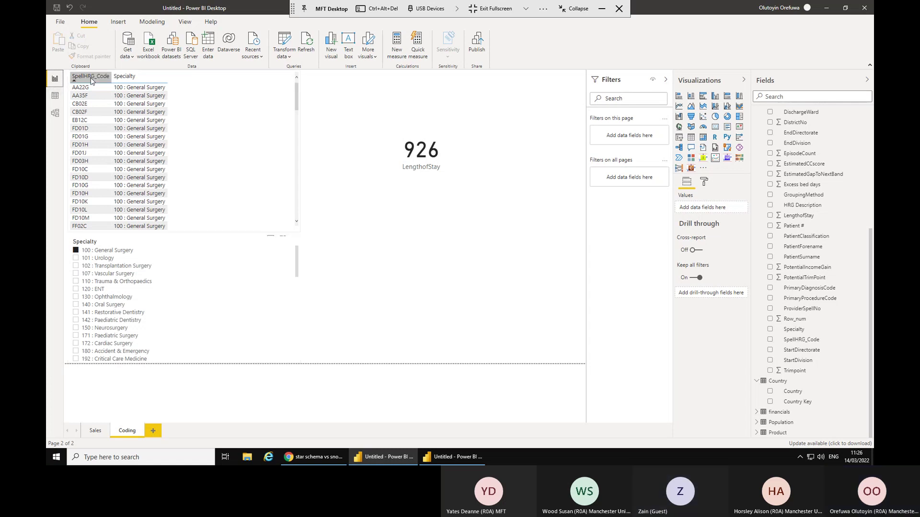
click(55, 95)
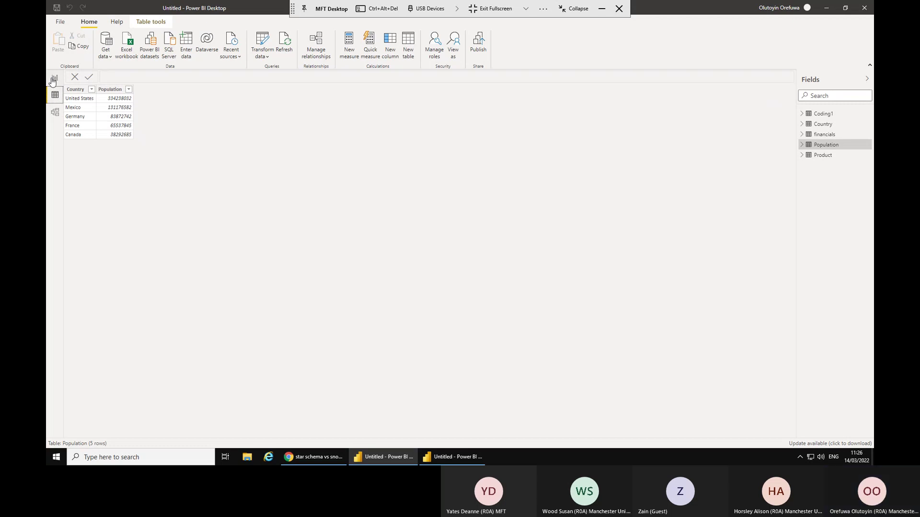
click(55, 79)
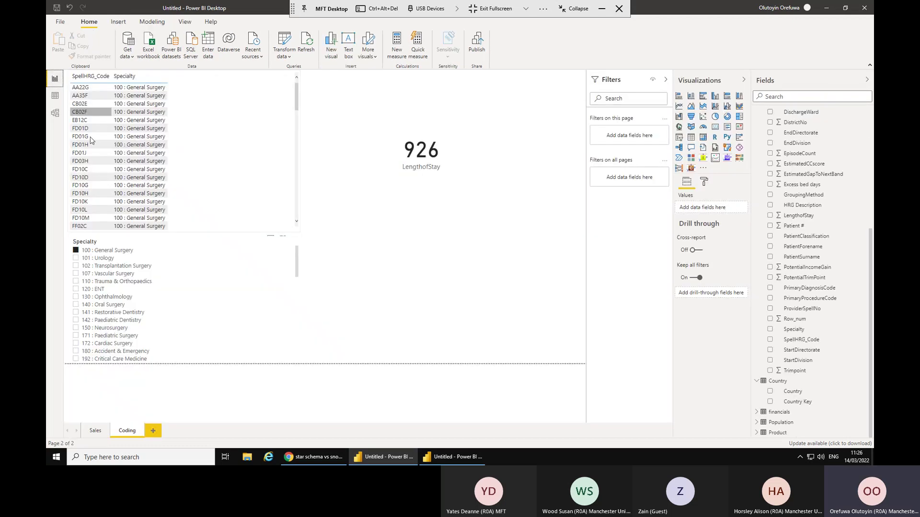
click(98, 431)
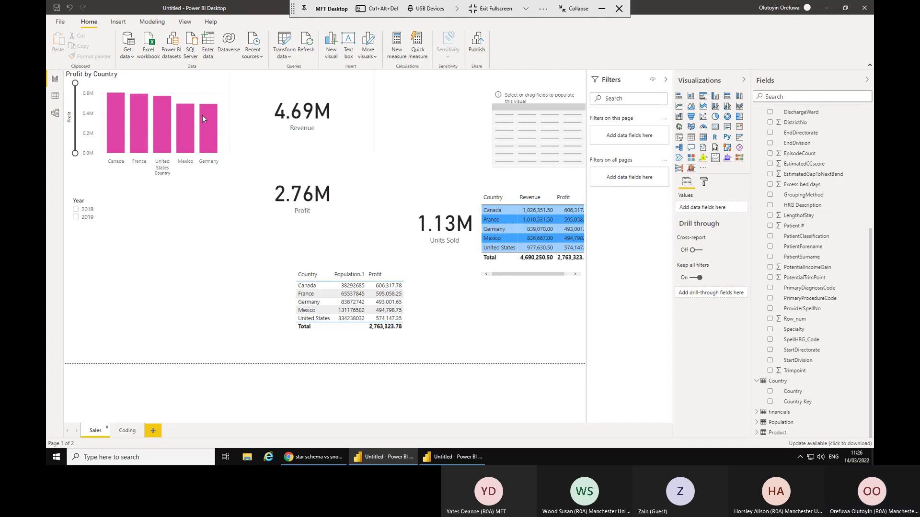
click(55, 114)
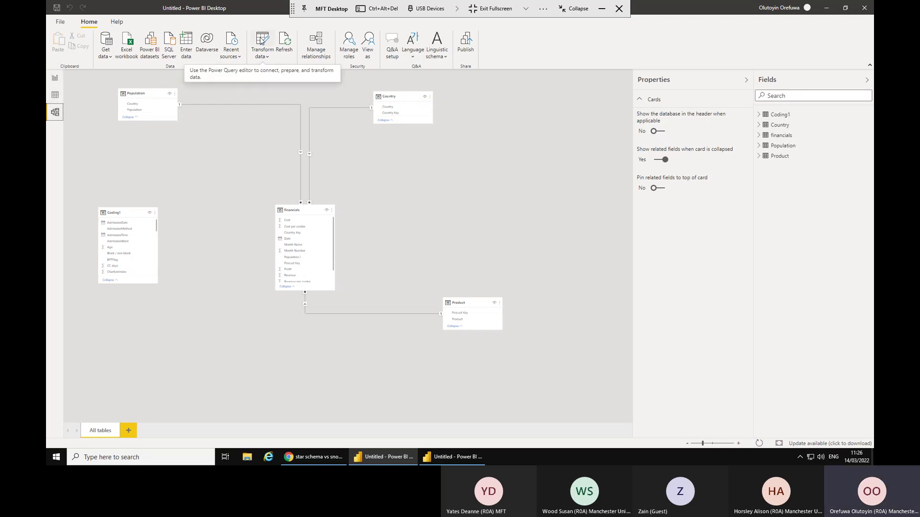
click(261, 41)
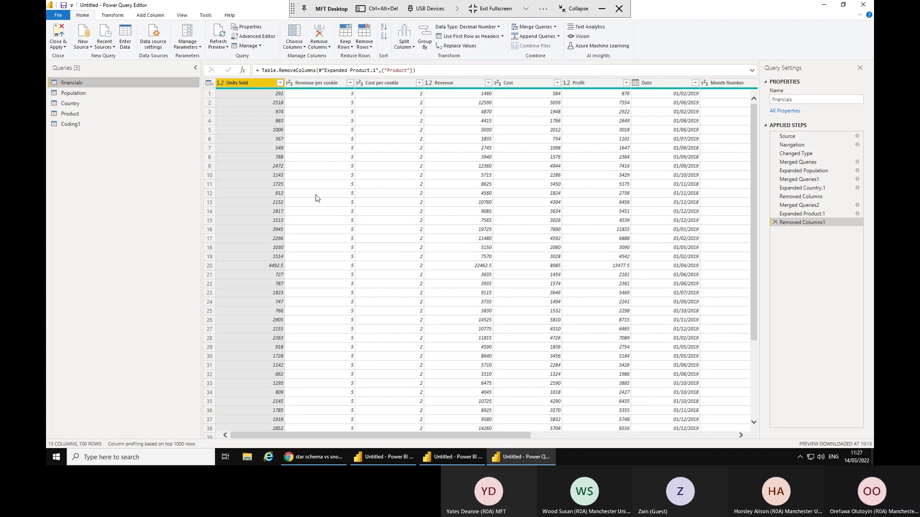
Start a New Source > Web connection and bring up Chrome to find the address.
click(83, 46)
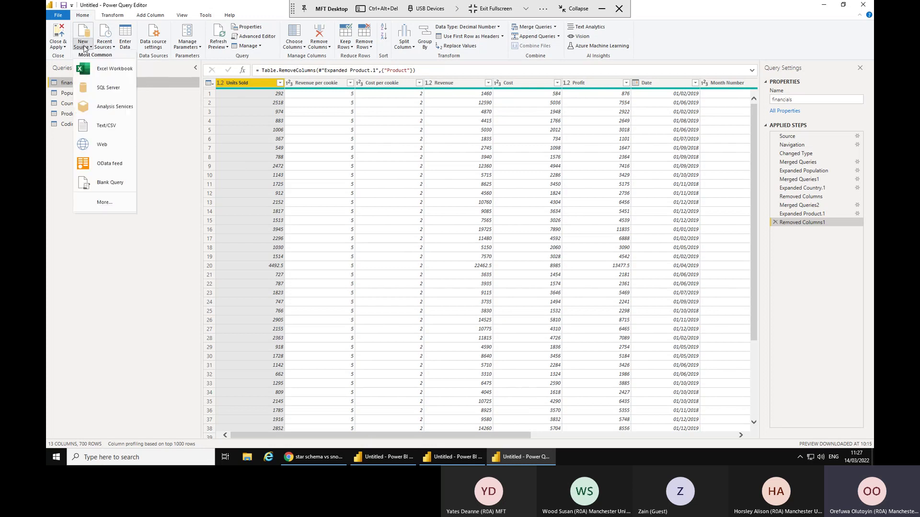
click(98, 152)
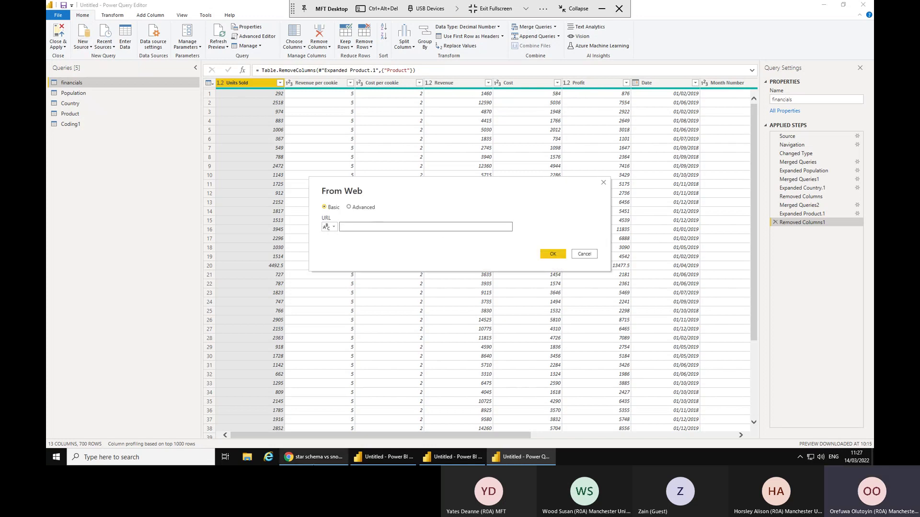
click(315, 456)
Load worldpopulationreview.com's population-by-country page, copy its URL, and minimise Chrome.
click(56, 24)
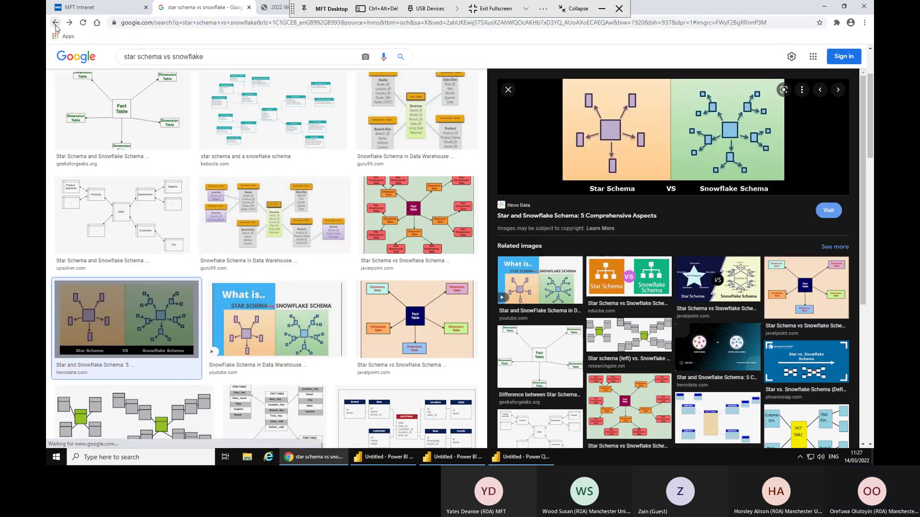
click(137, 24)
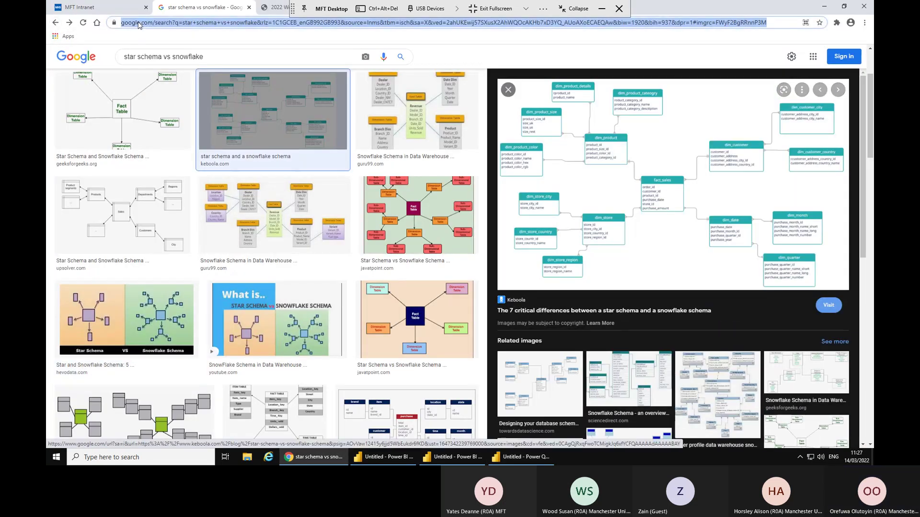
text(w)
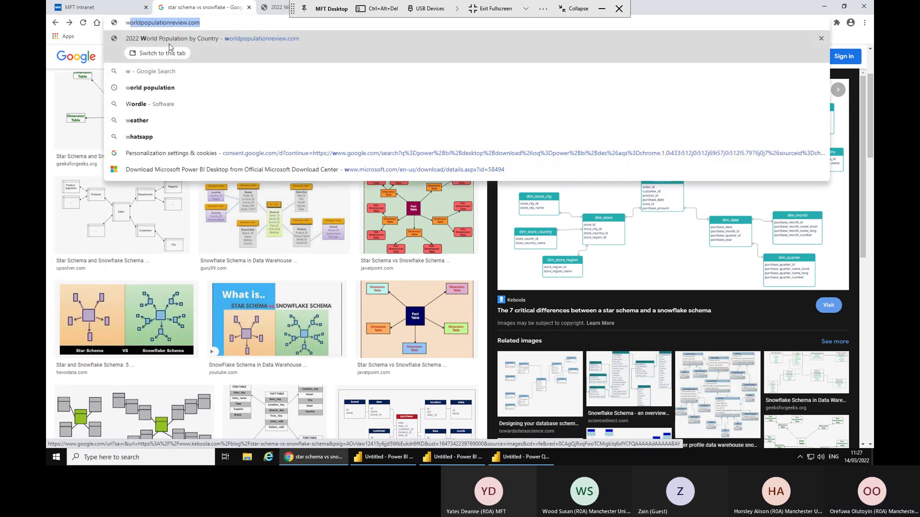
click(251, 39)
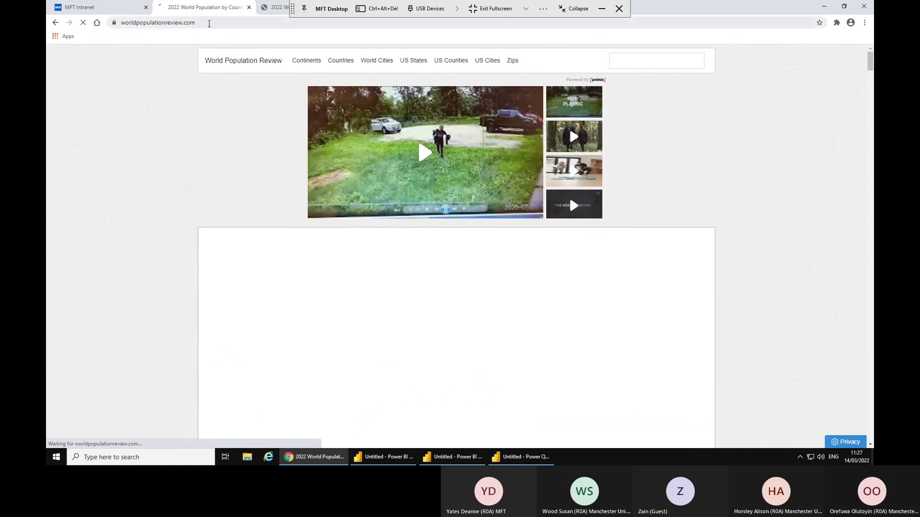
click(209, 24)
key(ctrl+c)
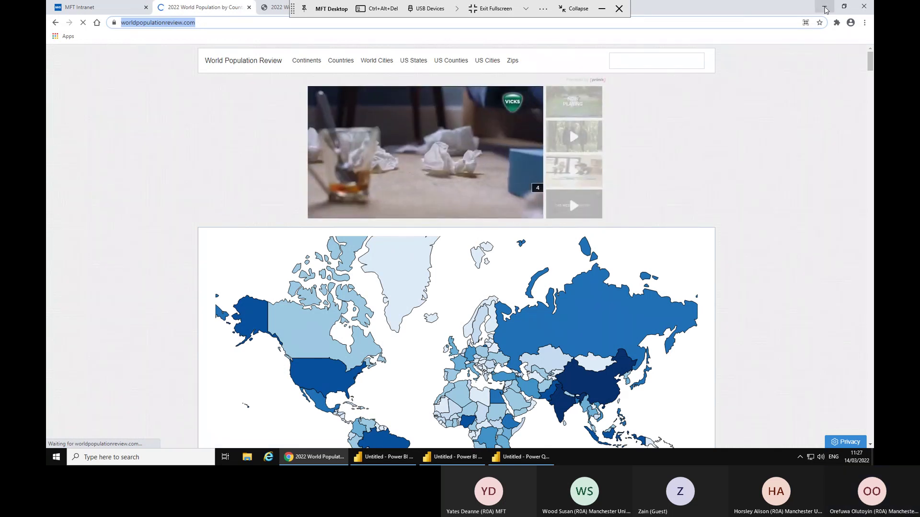
click(825, 10)
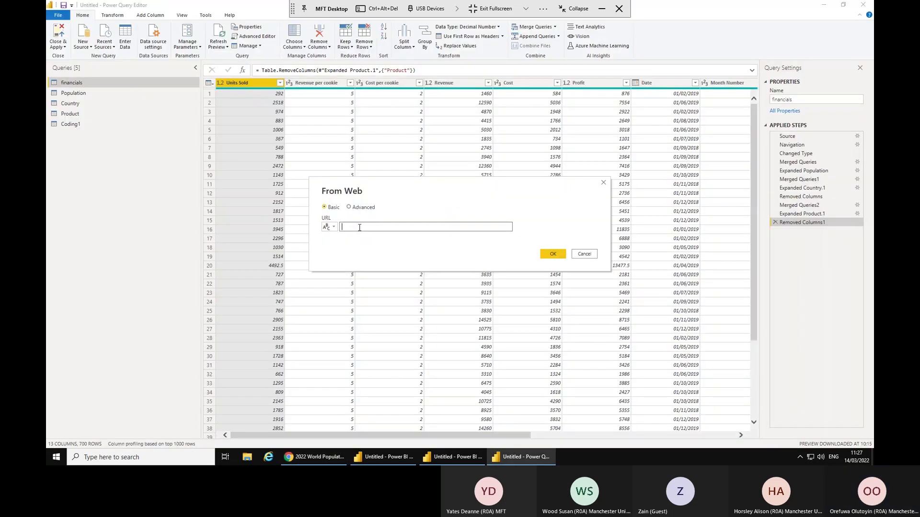
Paste the population page URL into From Web and load Table 1 from the Navigator.
key(ctrl+v)
click(554, 255)
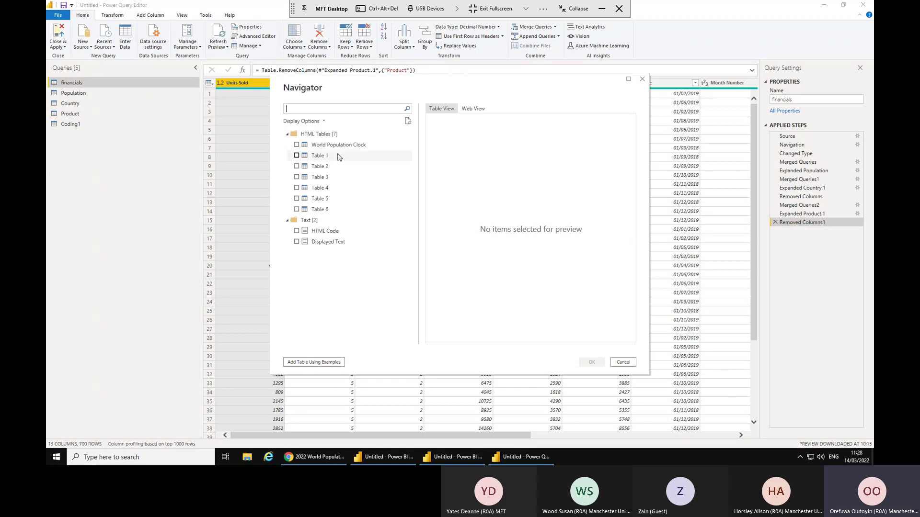
click(341, 155)
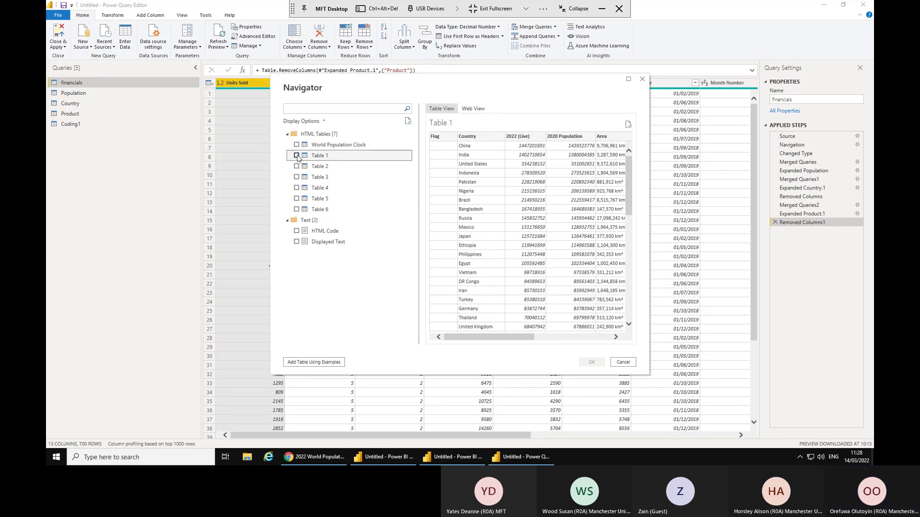
click(296, 155)
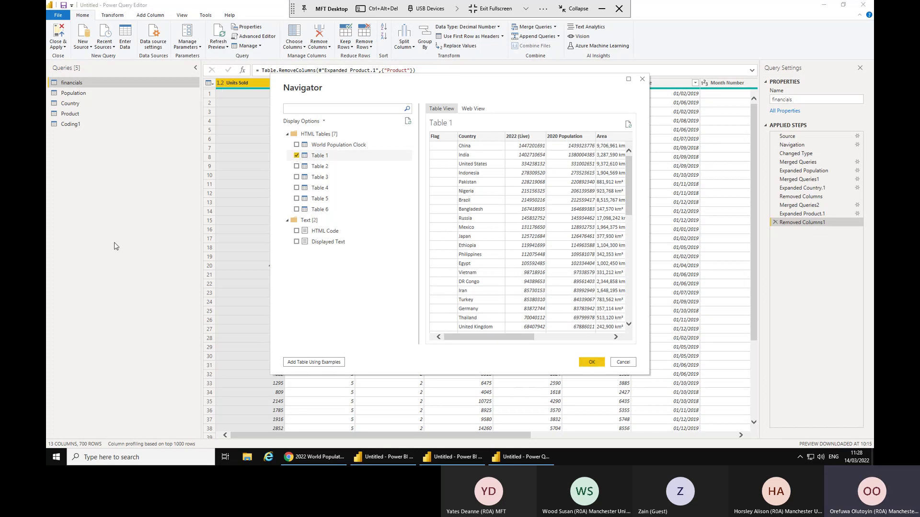
click(603, 366)
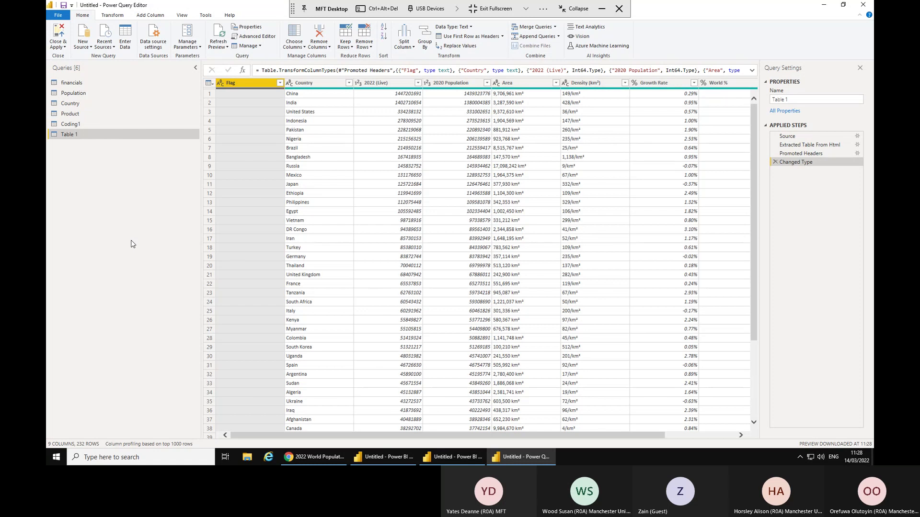
Delete the Table 1 query, Close & Apply, and switch back to the presentation slides.
right_click(109, 136)
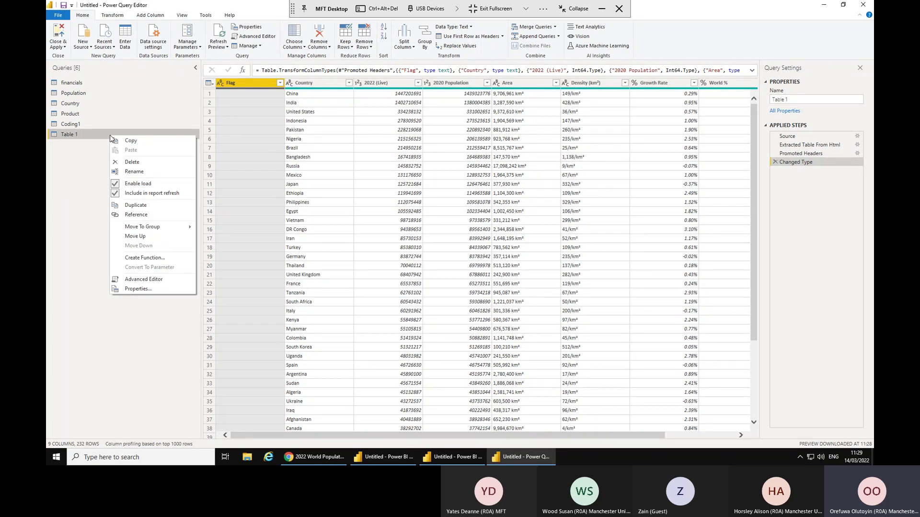
click(144, 163)
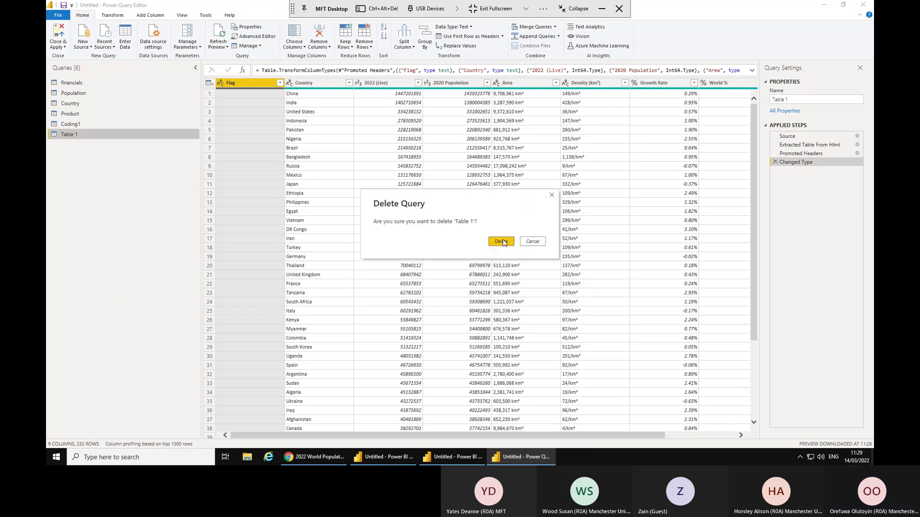
click(501, 242)
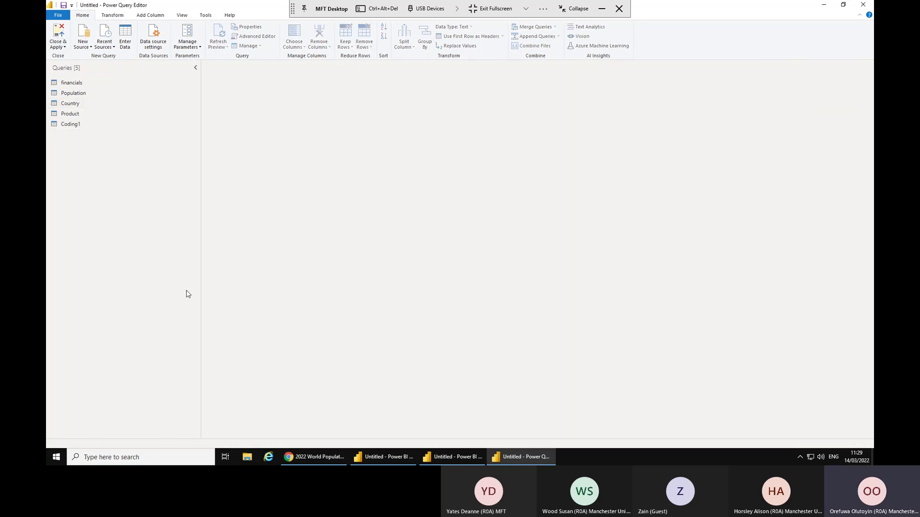
click(60, 36)
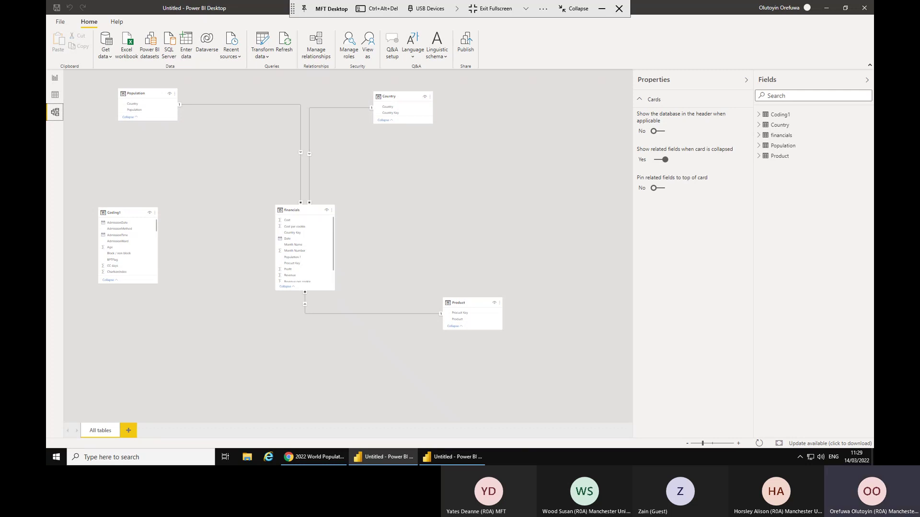
key(alt+Tab)
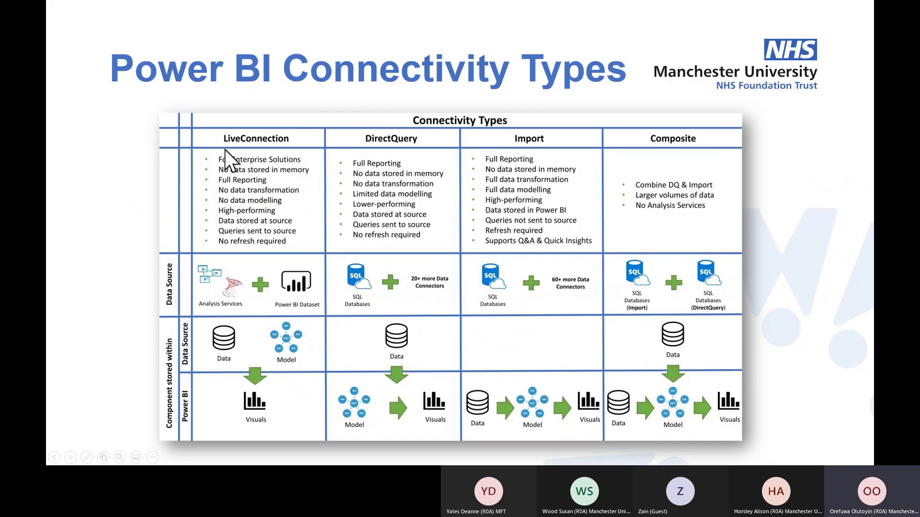
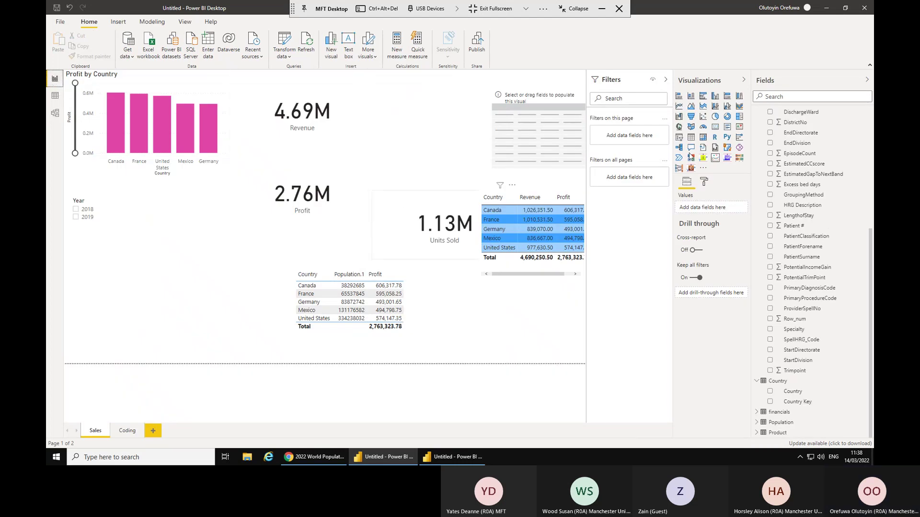
Collapse and expand the Coding1, Country and financials tables in the Fields pane to review their fields.
scroll(800, 141, up, 4)
click(757, 116)
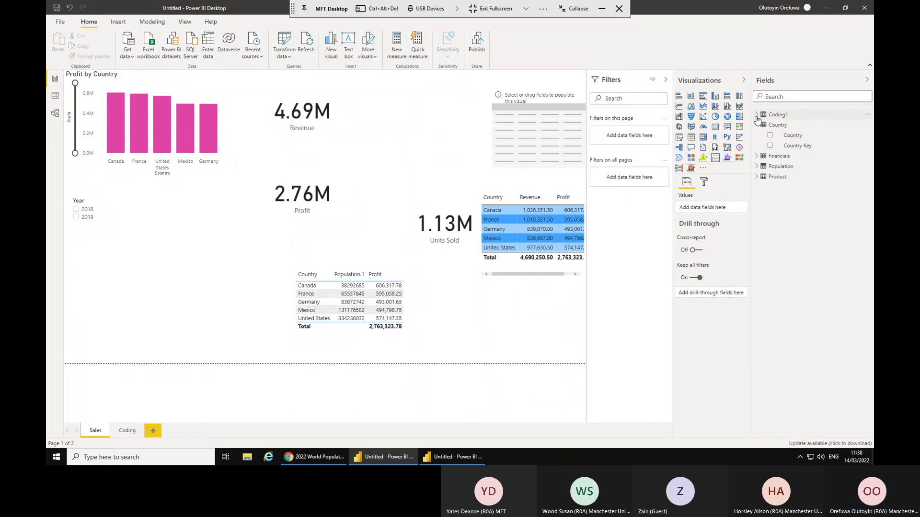
click(757, 125)
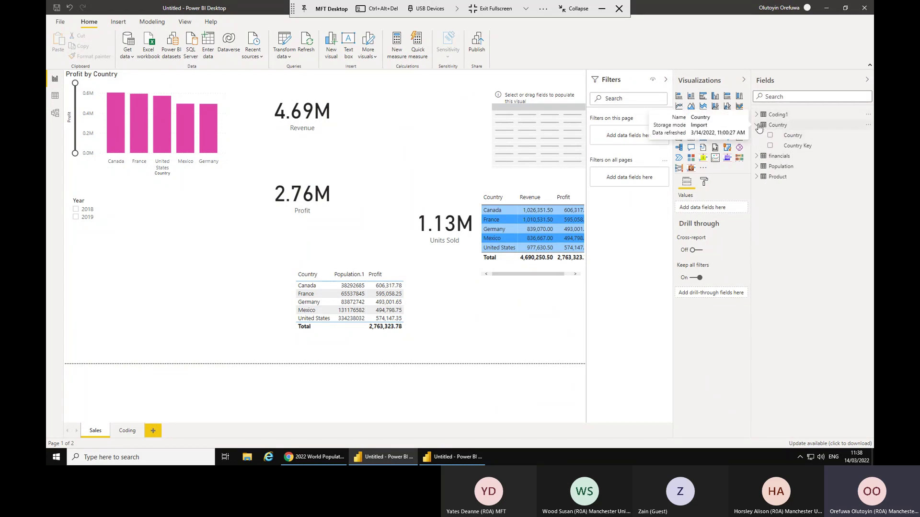
click(761, 125)
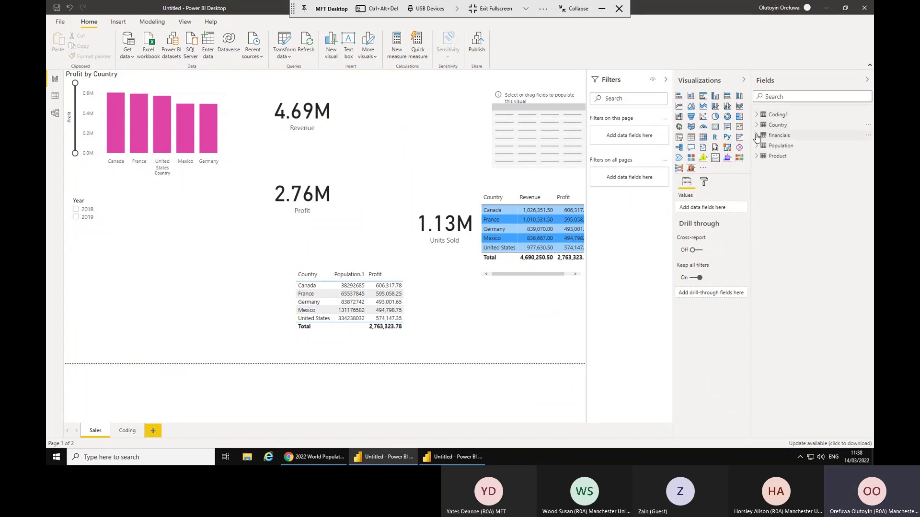
click(757, 136)
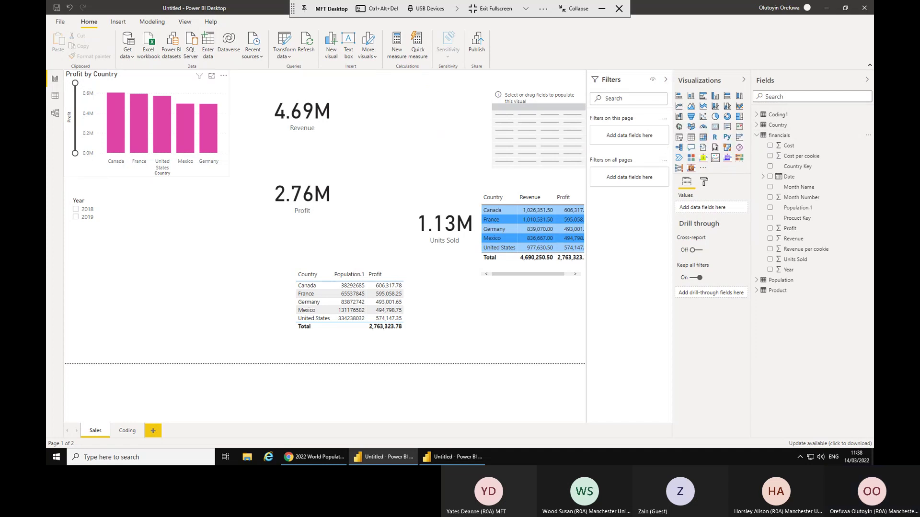
Show the financials table's 700 rows in Data view and start a new measure there.
click(56, 97)
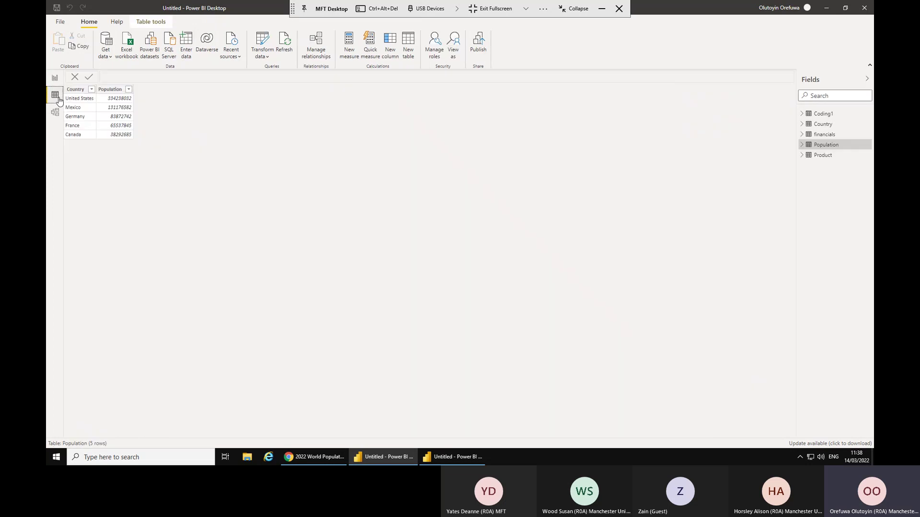
click(821, 134)
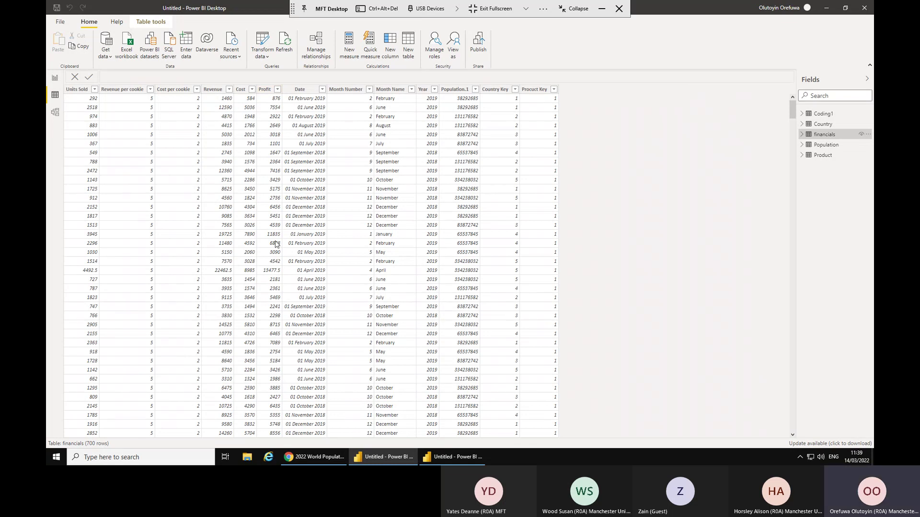
click(349, 43)
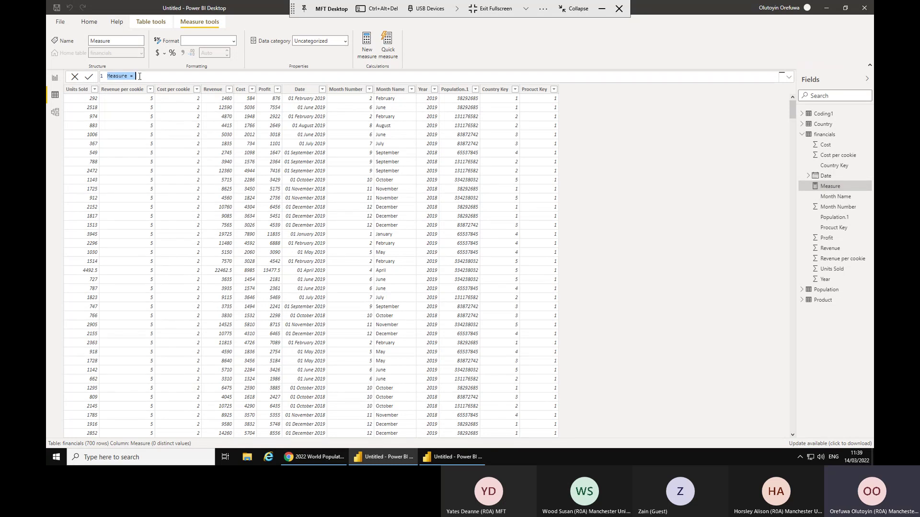
Create the measure Total Profit = SUM(financials[Profit]) and go back to the Sales report.
text(Total Profit)
text(=)
text(sum)
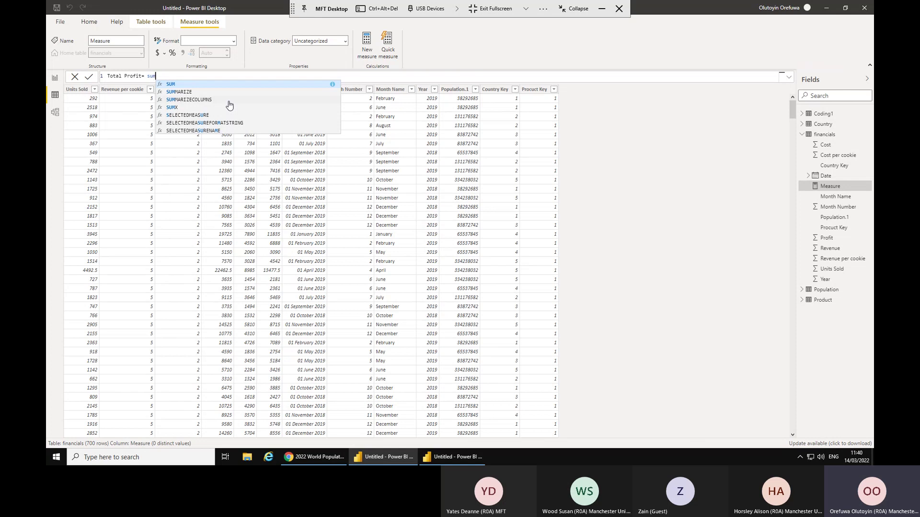
text(()
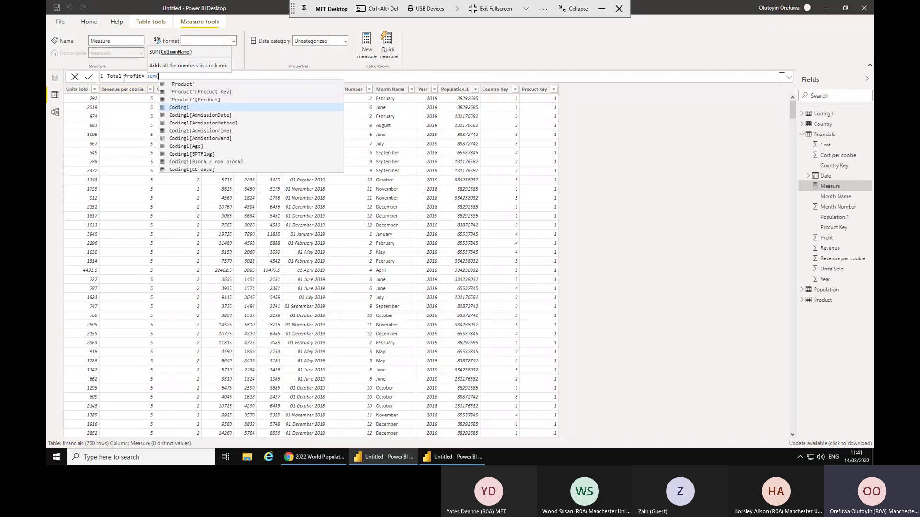
scroll(214, 110, down, 4)
scroll(215, 110, down, 6)
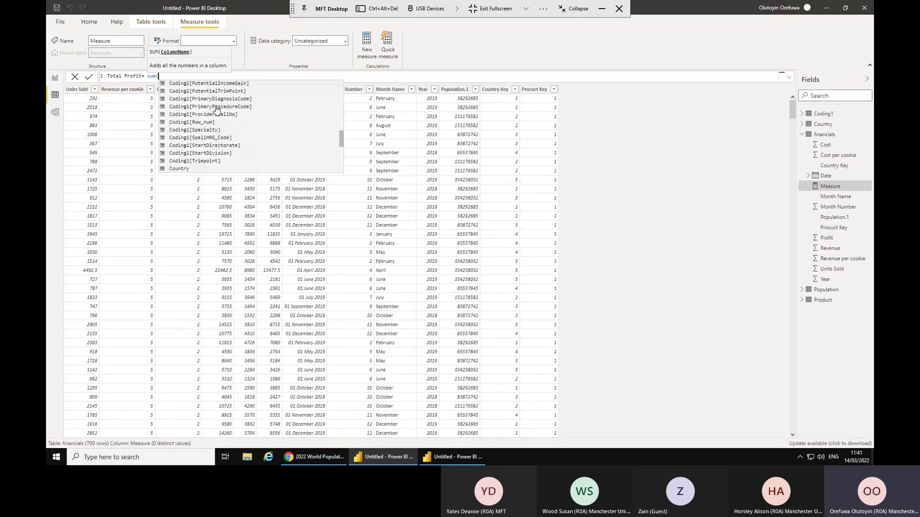
scroll(218, 110, up, 1)
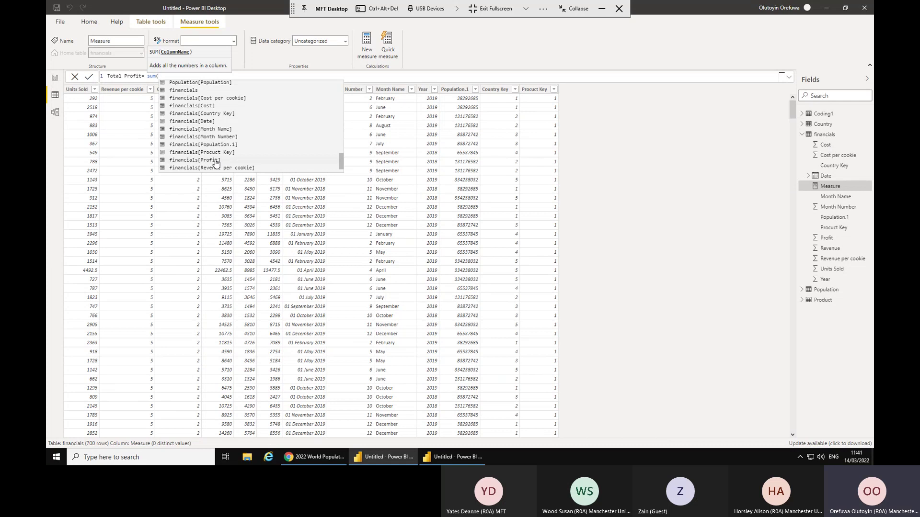
click(215, 161)
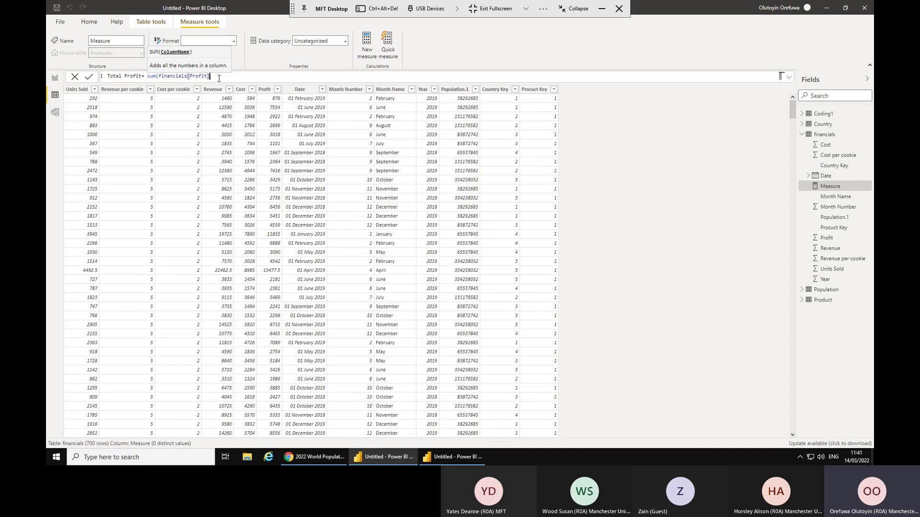
text())
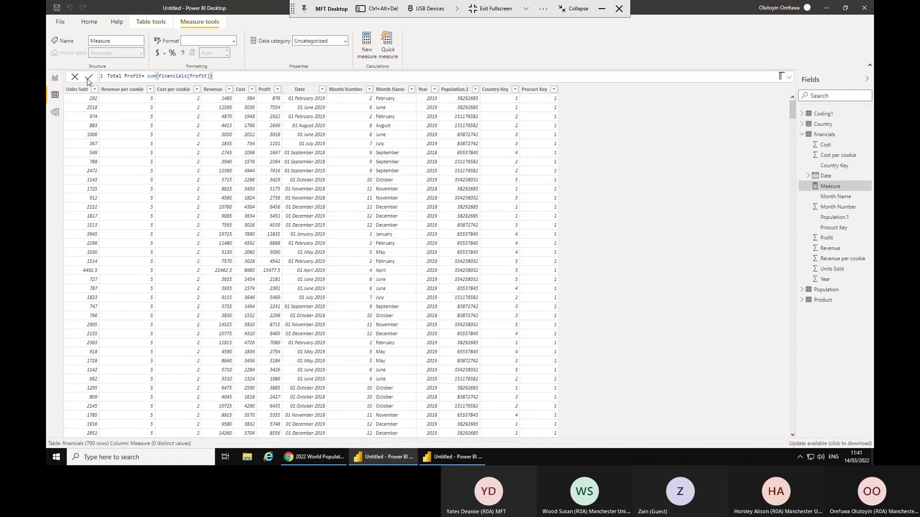
click(88, 78)
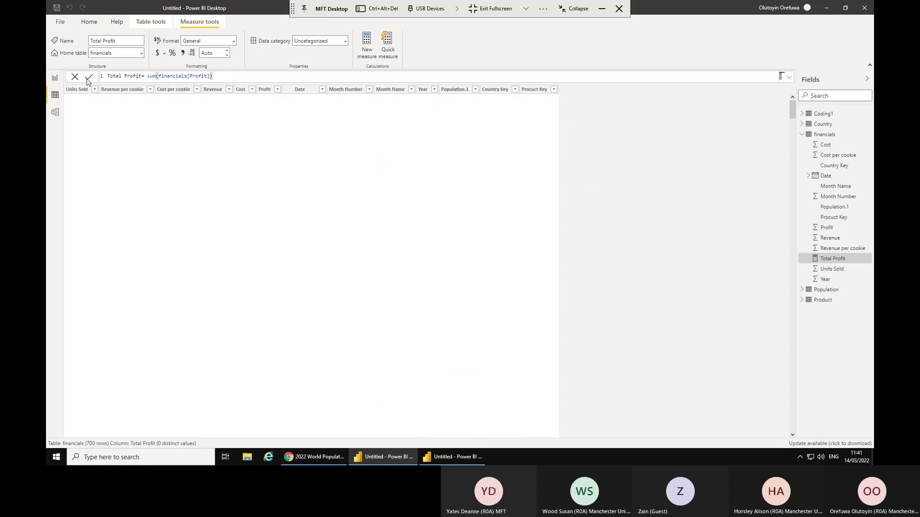
click(87, 78)
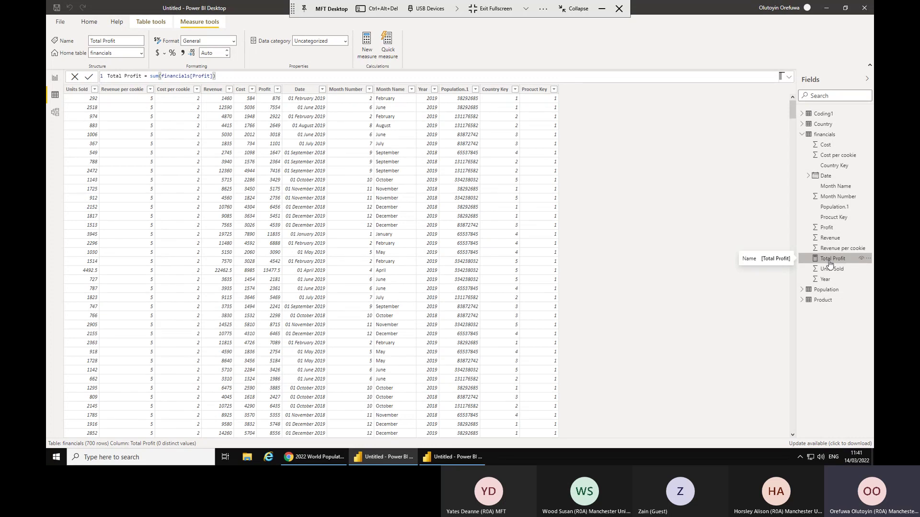
click(54, 78)
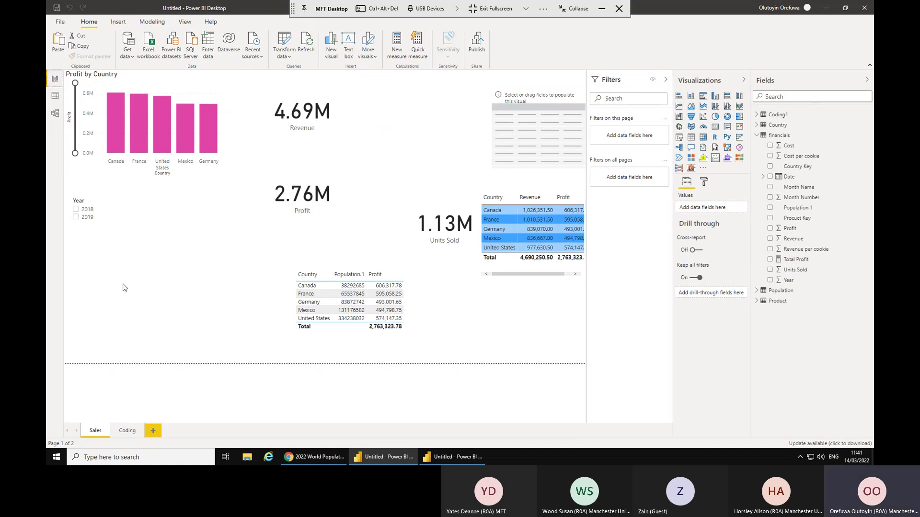
Place a Total Profit card reading 2.76M at the left edge, below the Year slicer.
click(716, 126)
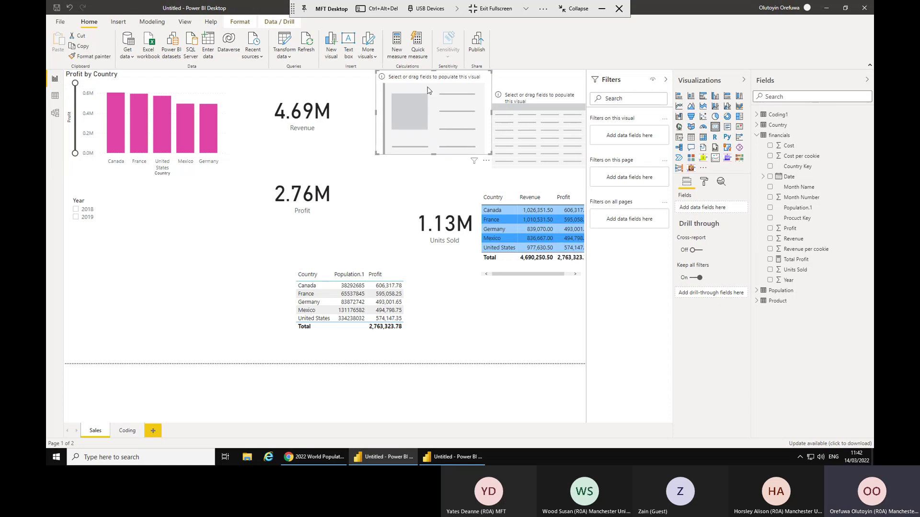
drag(433, 80, 170, 205)
drag(68, 251, 72, 259)
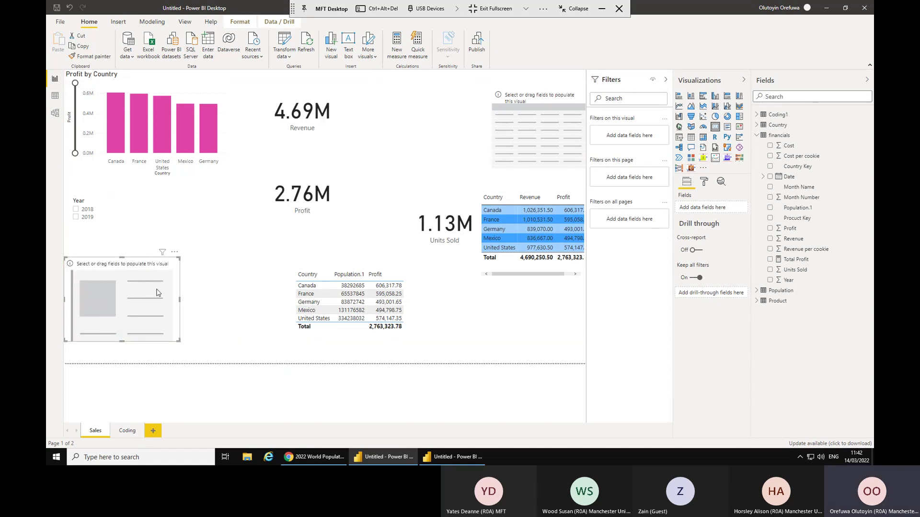
click(770, 260)
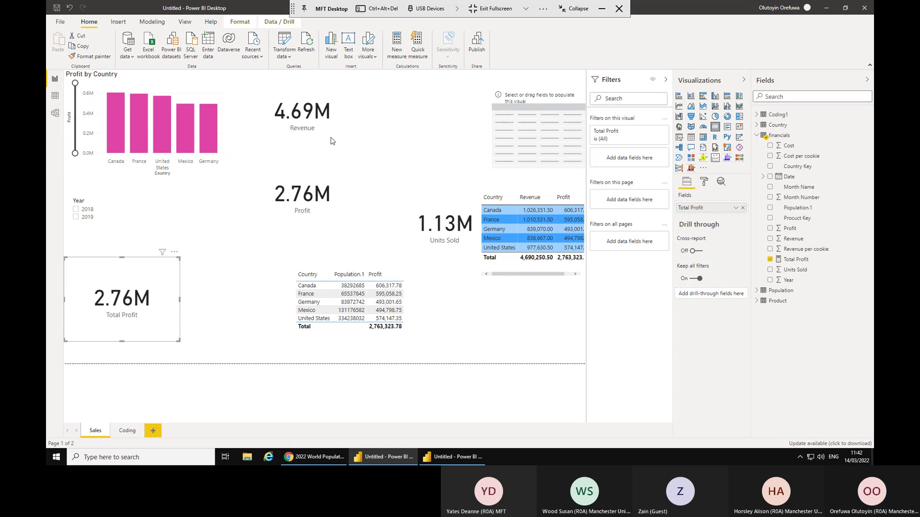
click(300, 196)
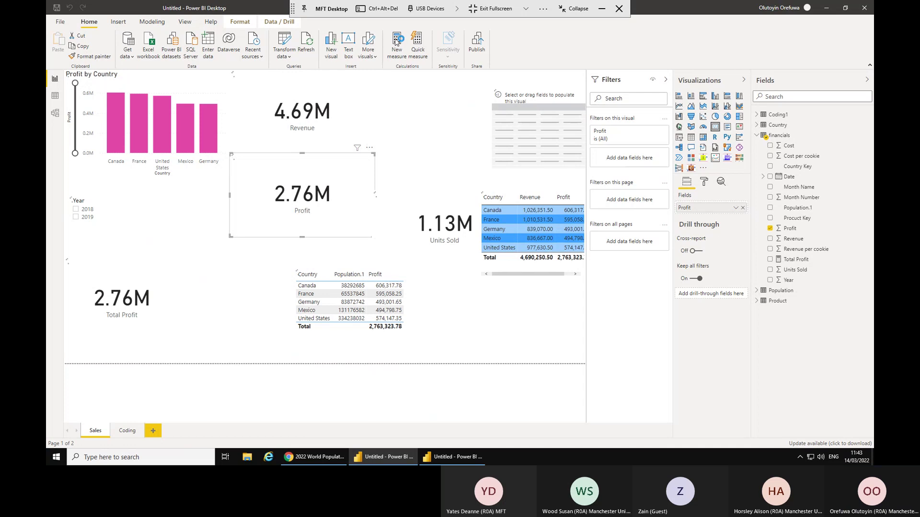
Define the measure Count of product = COUNT('Product'[Product]) and deselect the Profit card.
click(395, 42)
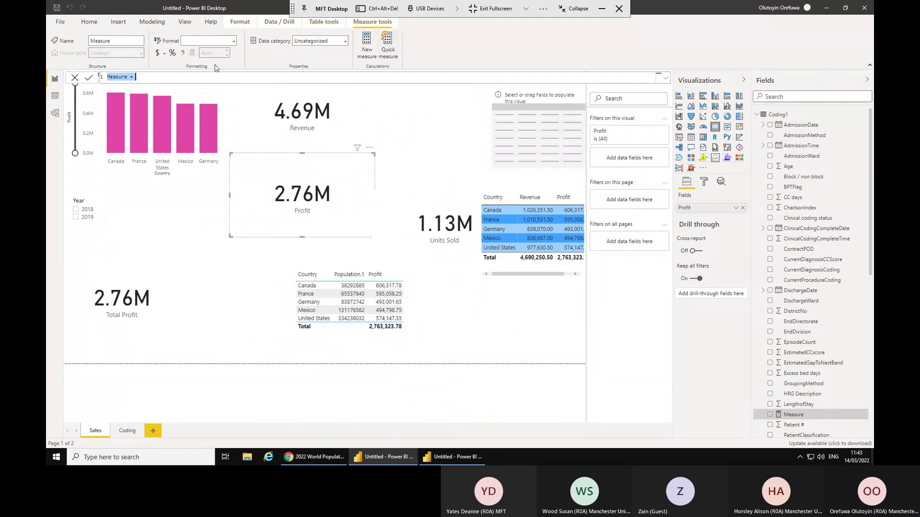
text(C)
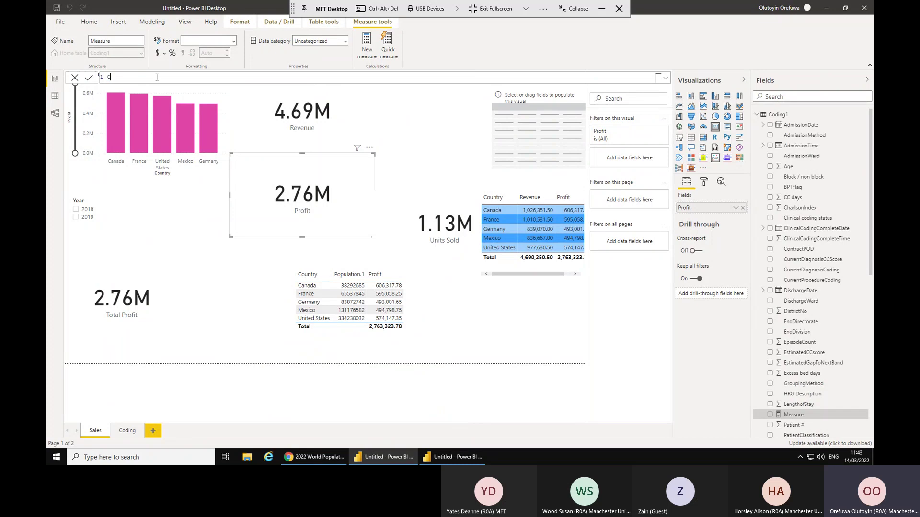
text(ount of product)
text(=count)
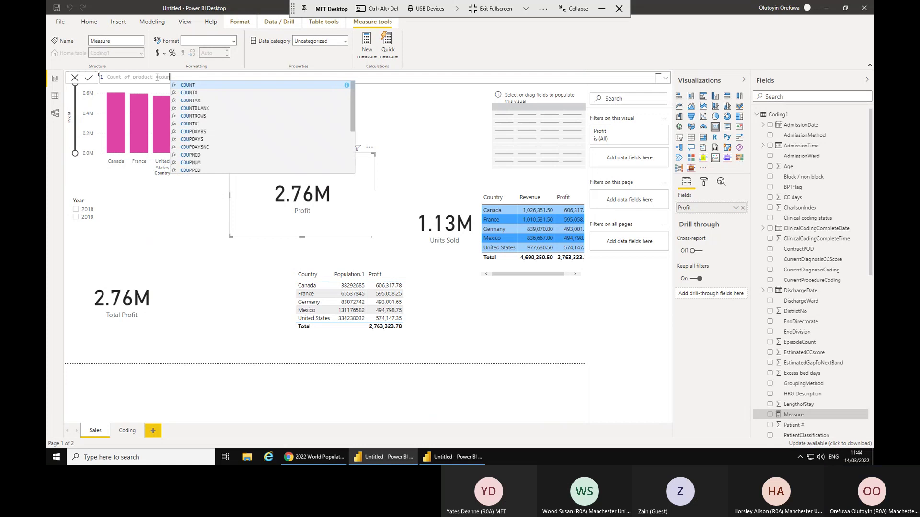
click(191, 87)
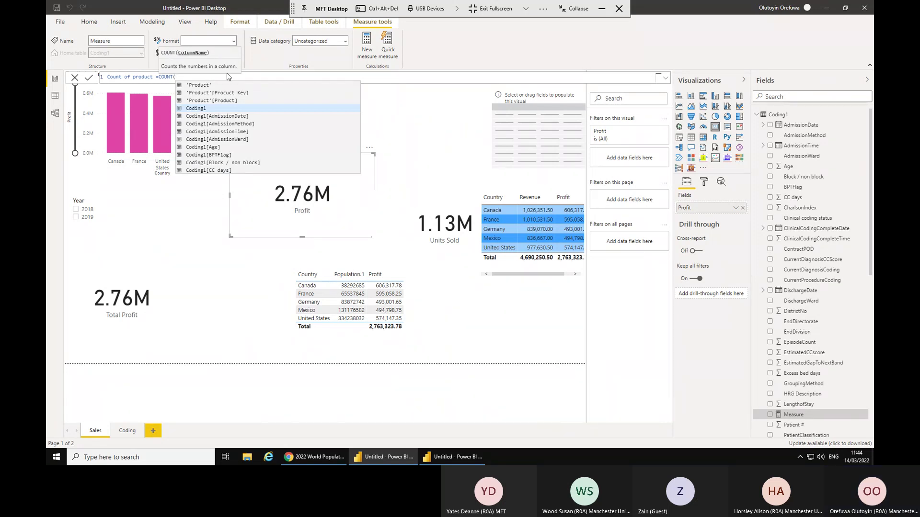
click(200, 101)
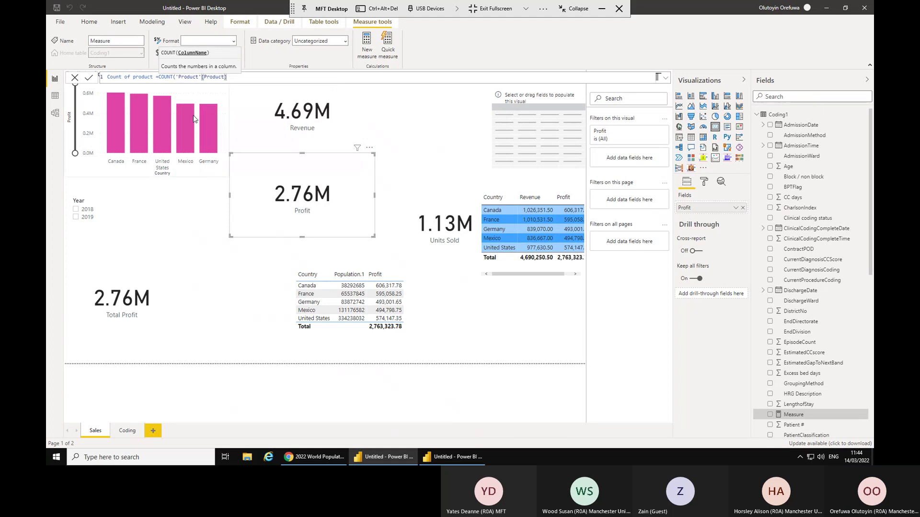
text())
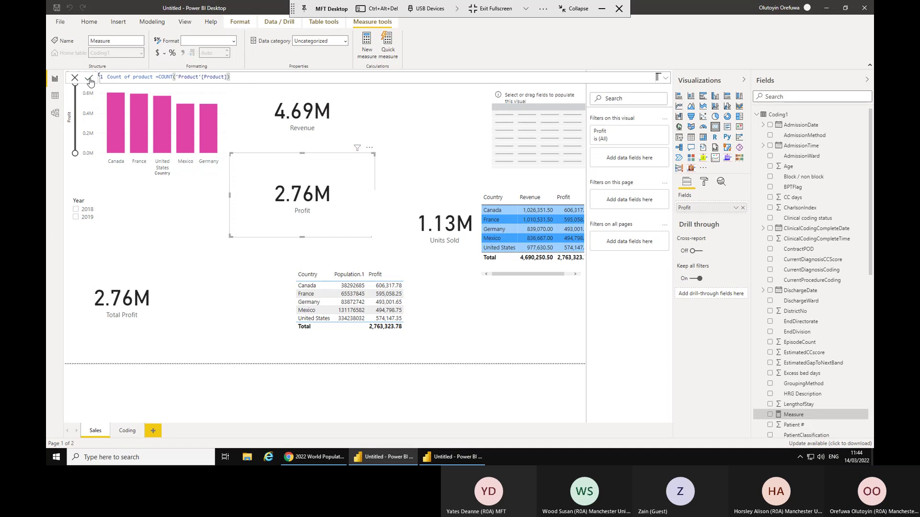
key(Return)
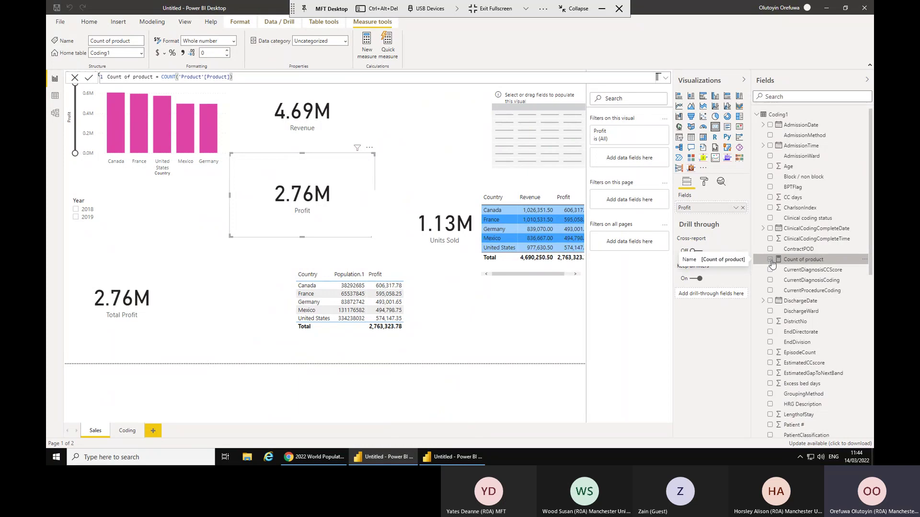
click(458, 311)
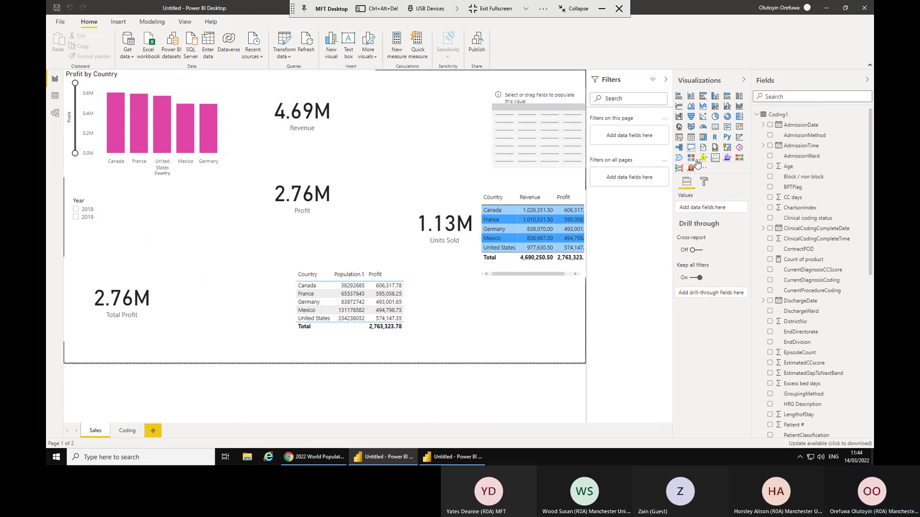
Add a Count of product card showing 6, then cross-filter the page to France via the bar chart.
click(715, 127)
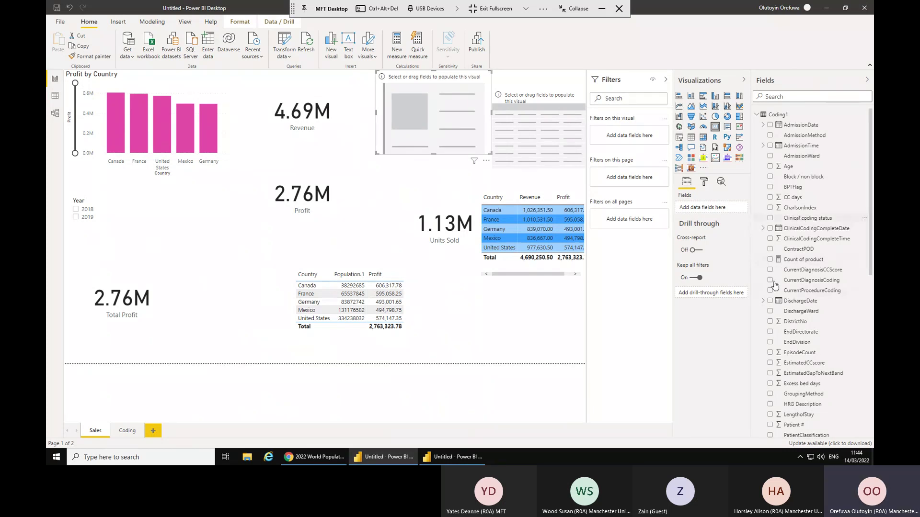
click(769, 260)
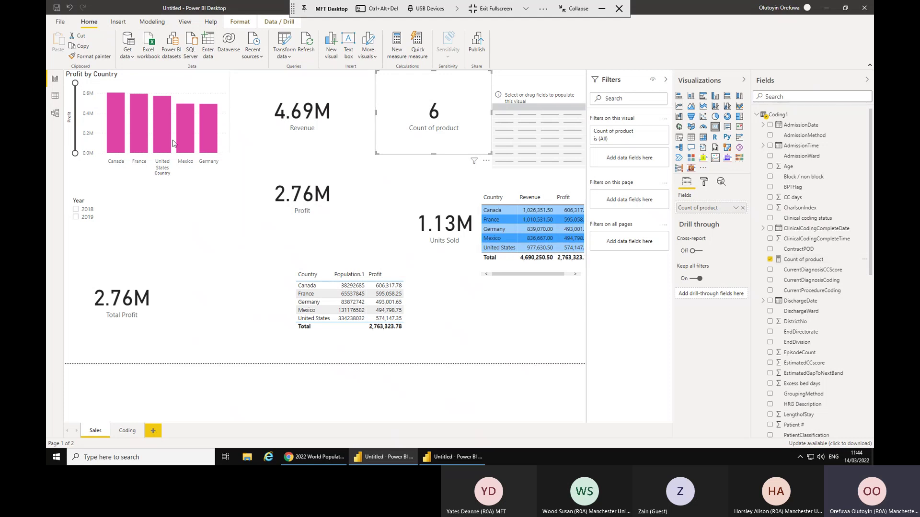
click(137, 131)
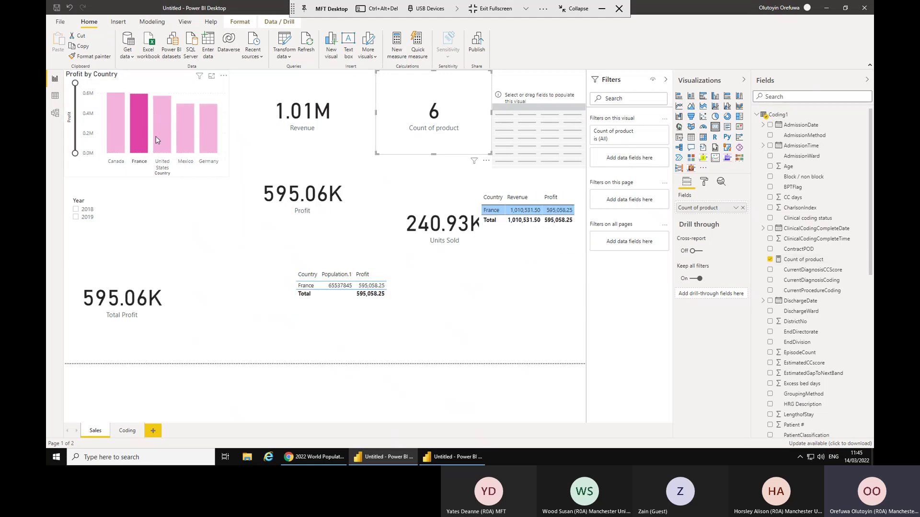
click(205, 142)
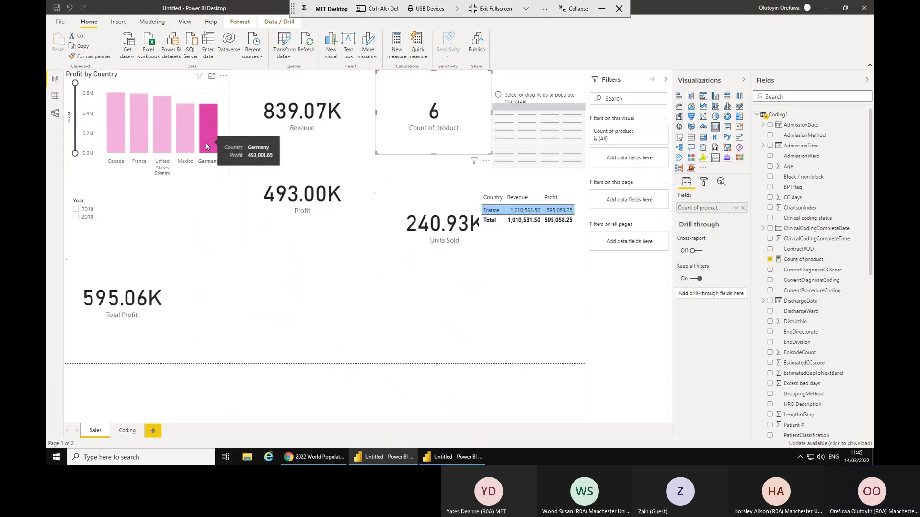
click(137, 133)
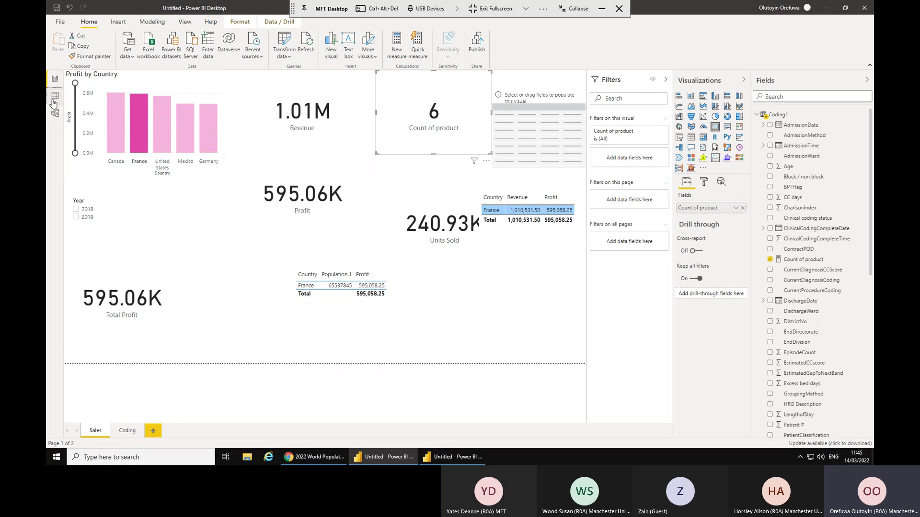
In Data view, bring up Table tools and display the financials table's rows.
click(55, 96)
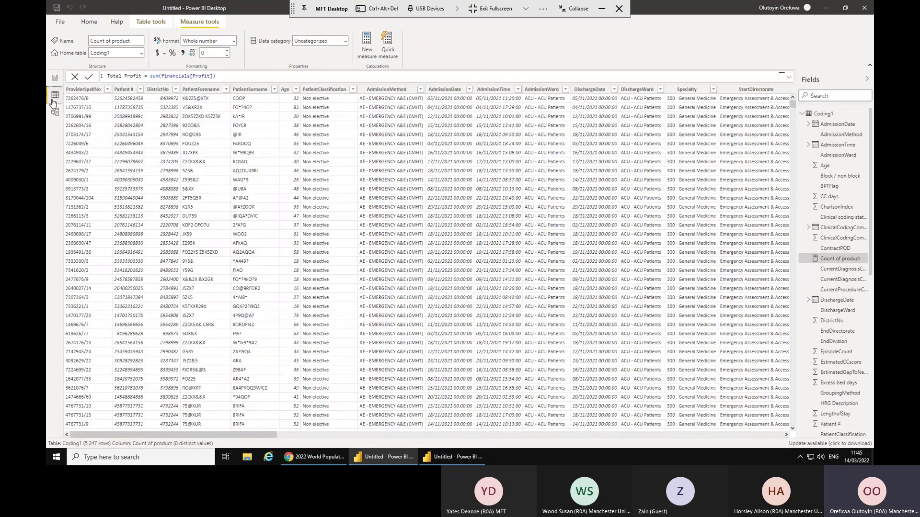
click(153, 22)
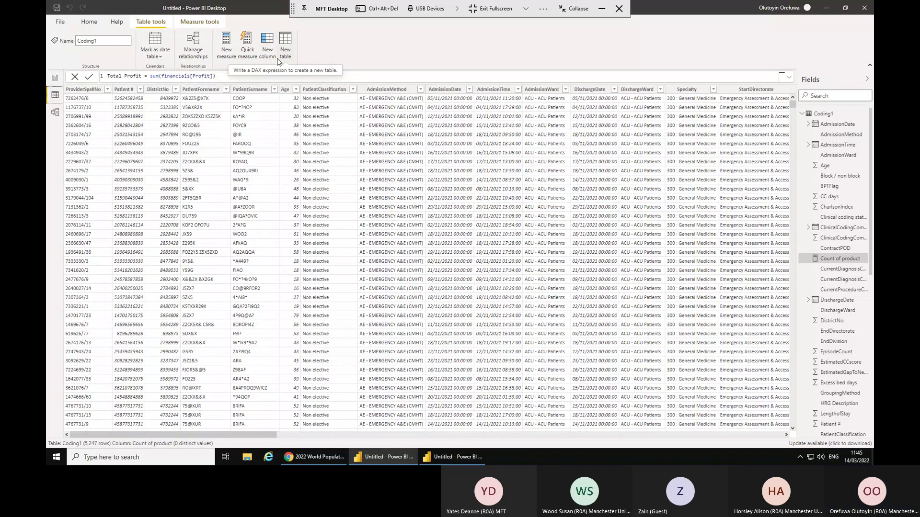
click(802, 114)
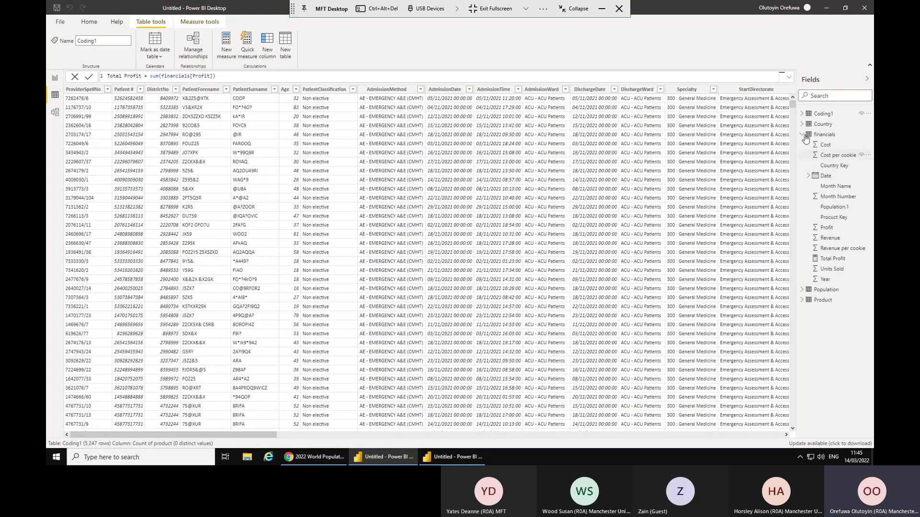
click(807, 137)
click(823, 135)
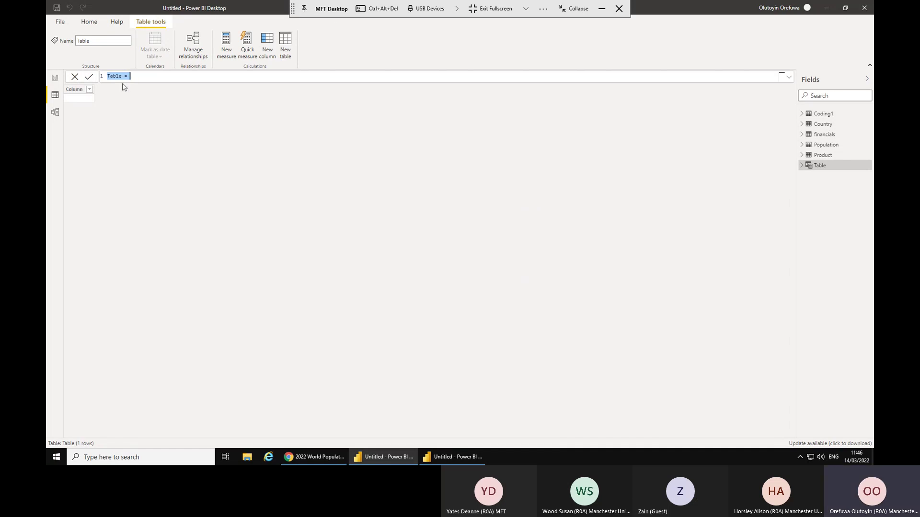
Discard the unfinished Table formula, attempt a new column, and reselect the financials table.
click(74, 77)
click(264, 49)
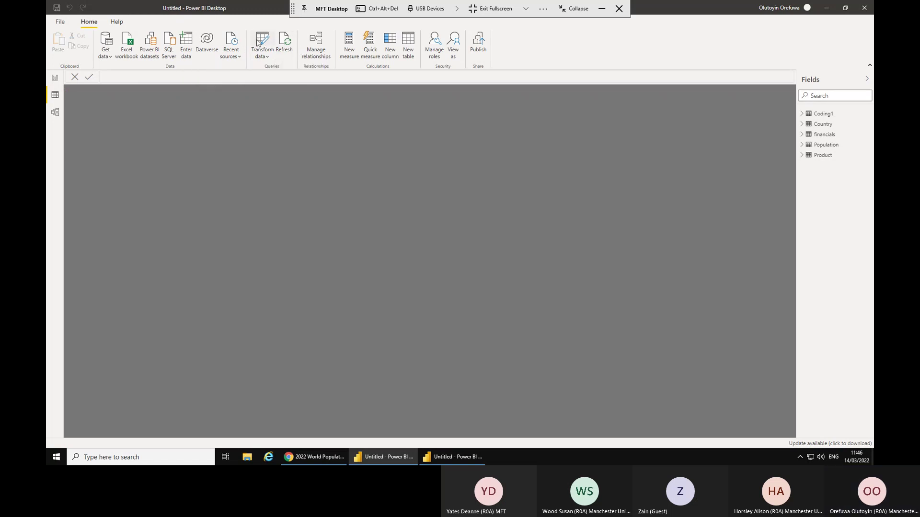
click(388, 43)
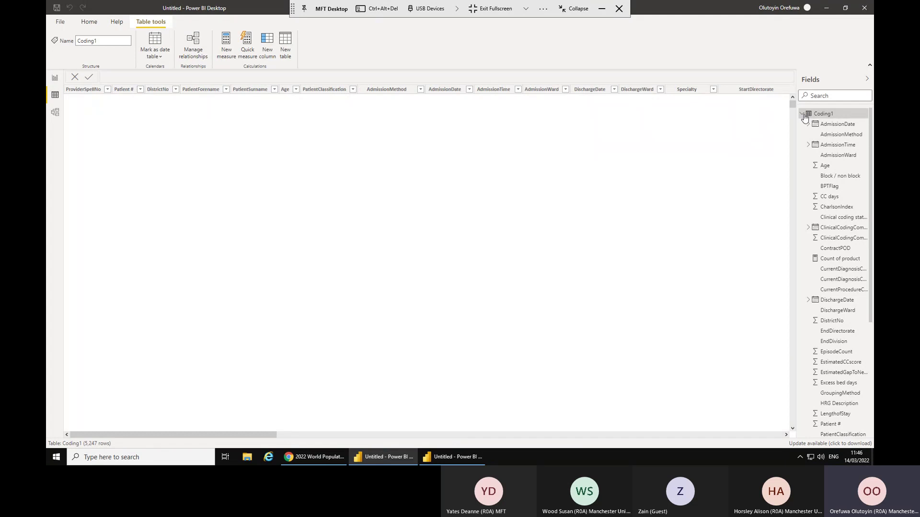
click(803, 114)
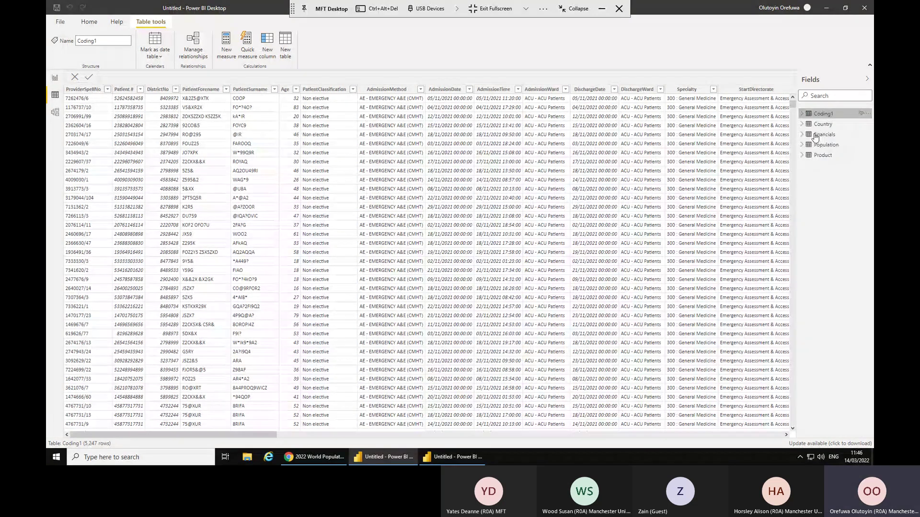
click(825, 134)
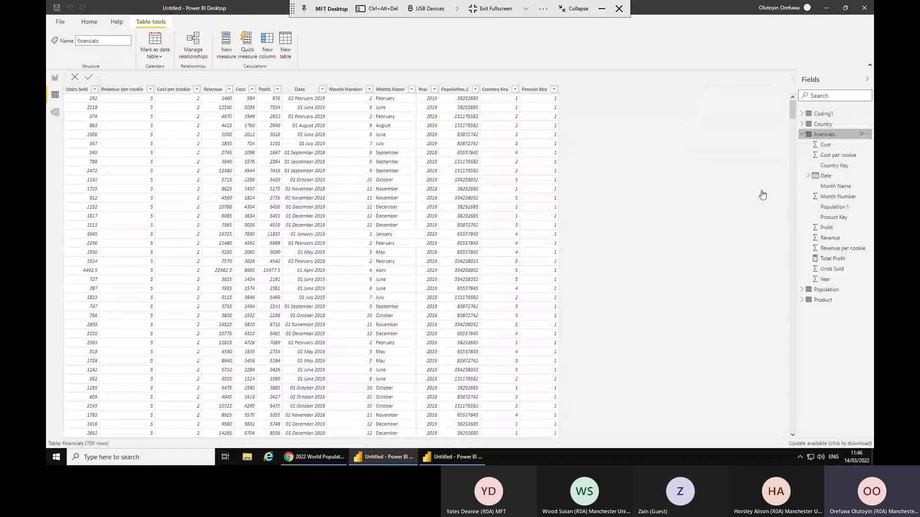
Begin a new financials column with the formula Our porfit = [Revenue]-[Cost].
click(268, 44)
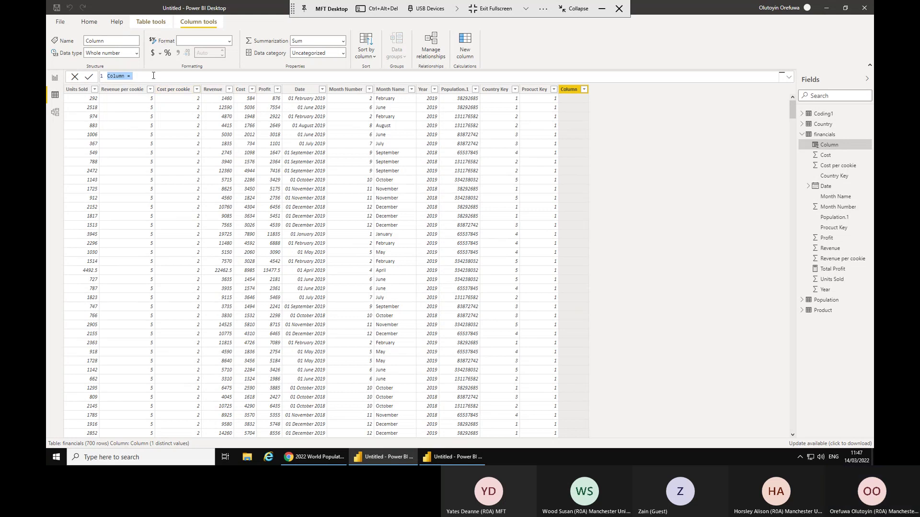
text(M)
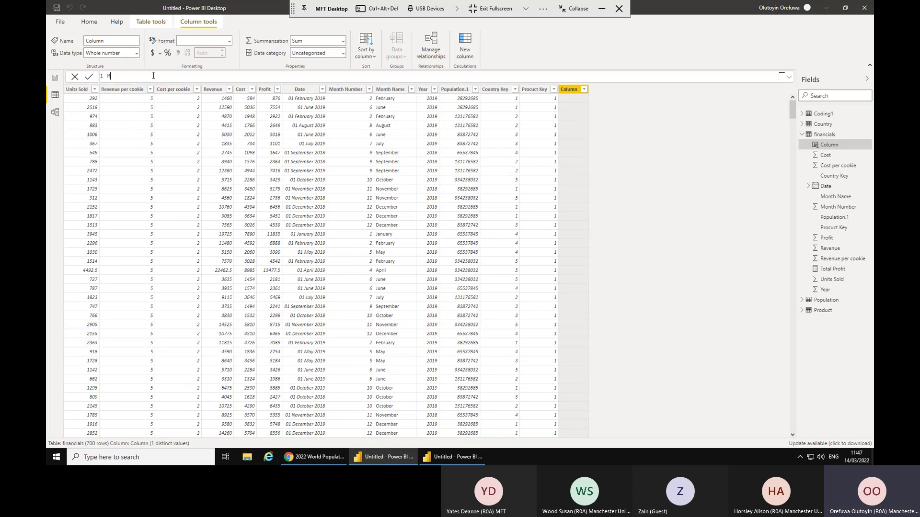
key(BackSpace)
text(Our porfit =)
key(BackSpace)
text([)
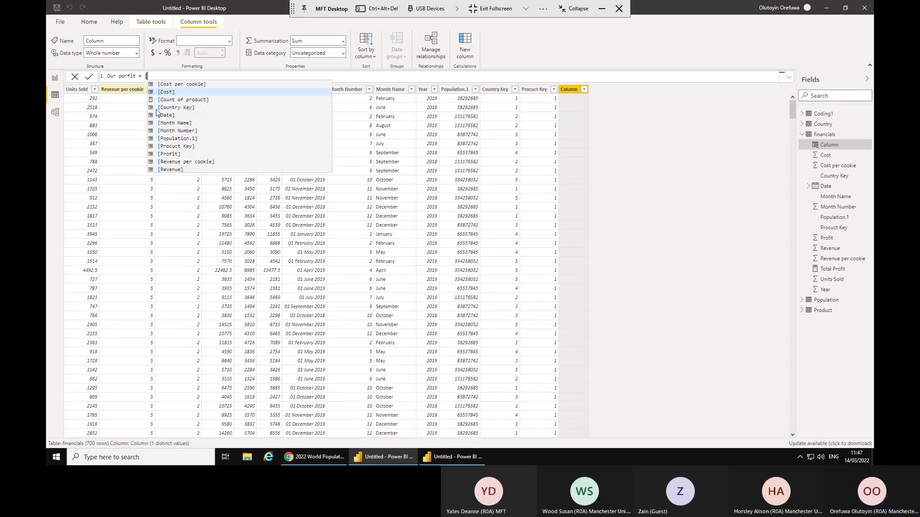
click(165, 171)
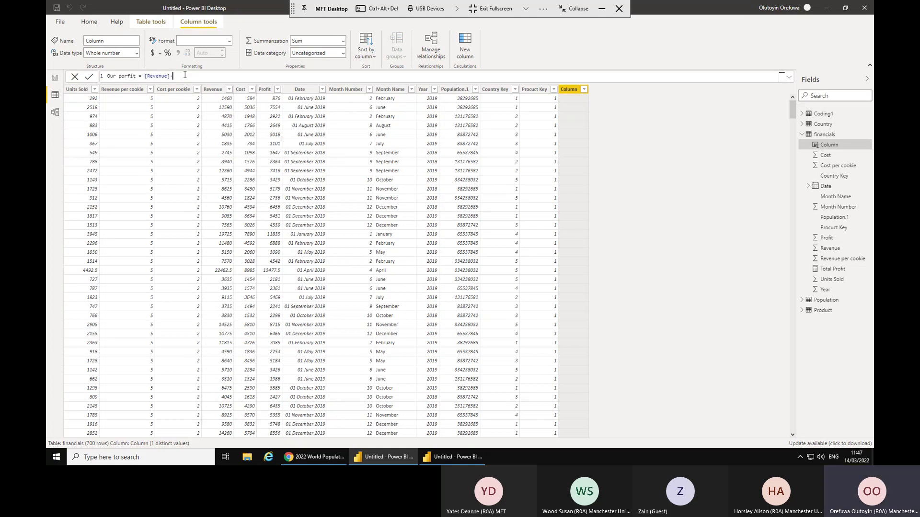
text(-)
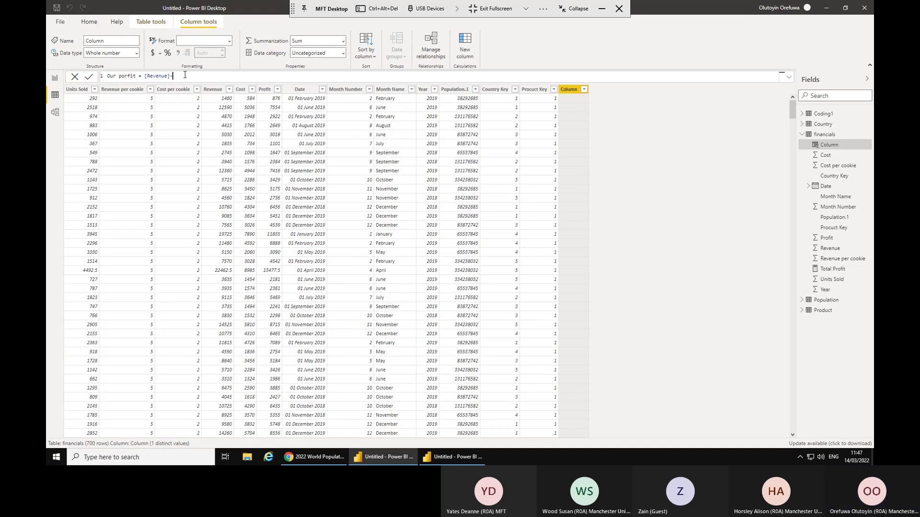
text([)
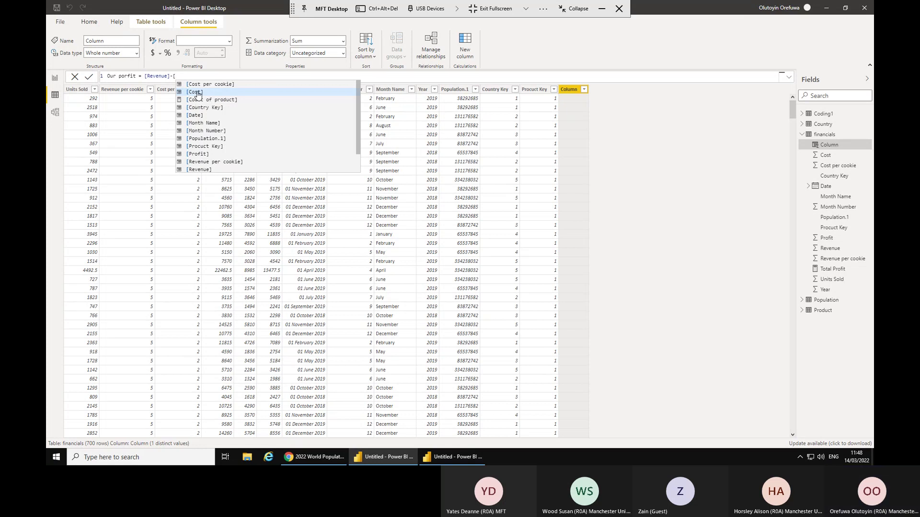
click(198, 93)
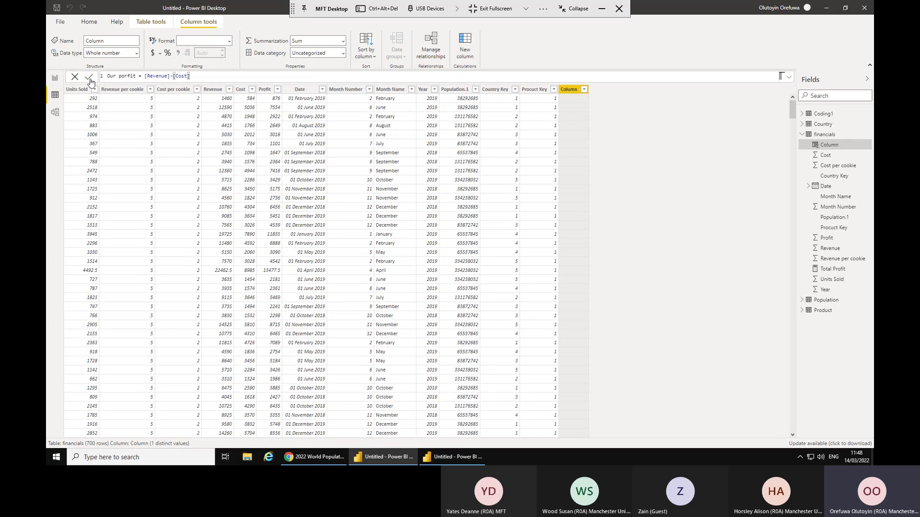
Commit the Our porfit column so rows fill with values like 876 and 7554.
click(91, 82)
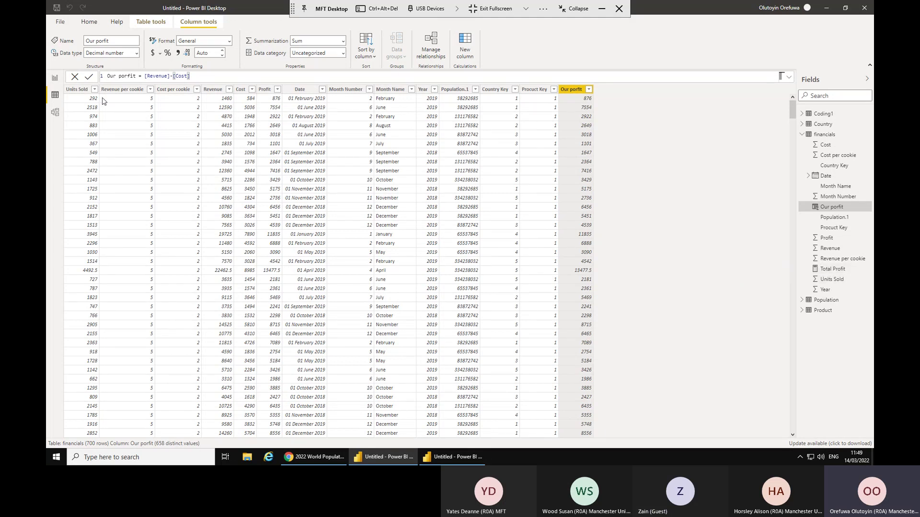
Select the Total Profit and Profit cards, collapse Coding1, and view the financials table data.
click(54, 78)
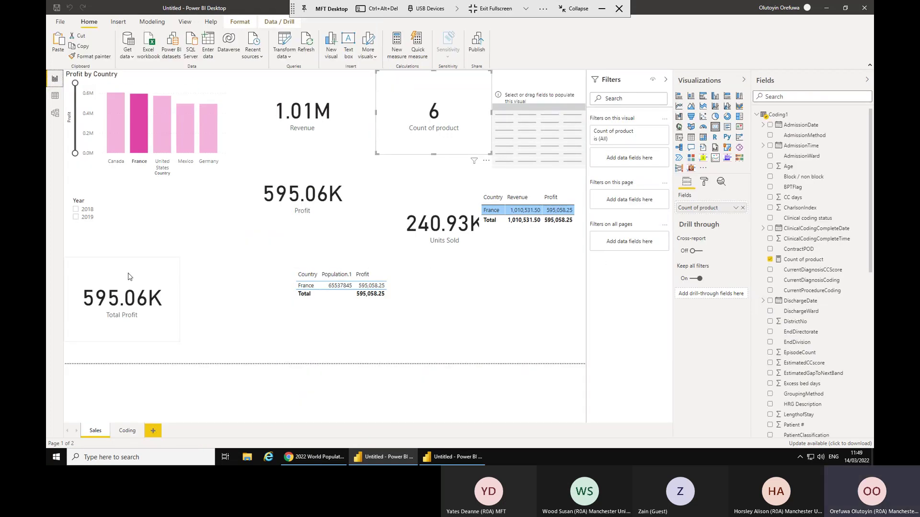
click(124, 292)
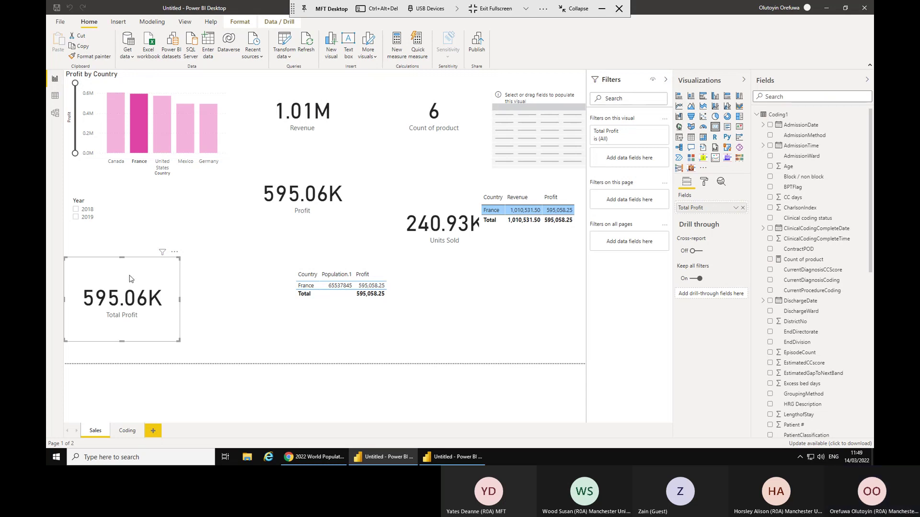
click(332, 173)
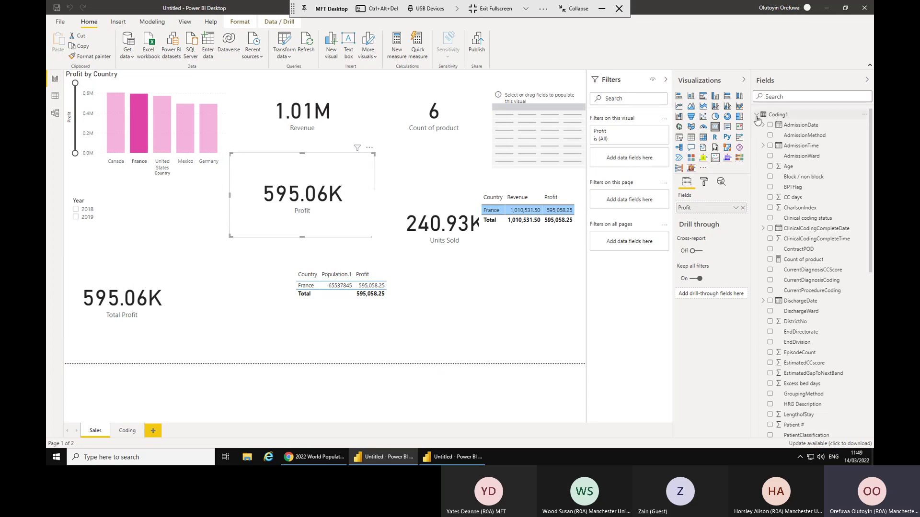
click(757, 114)
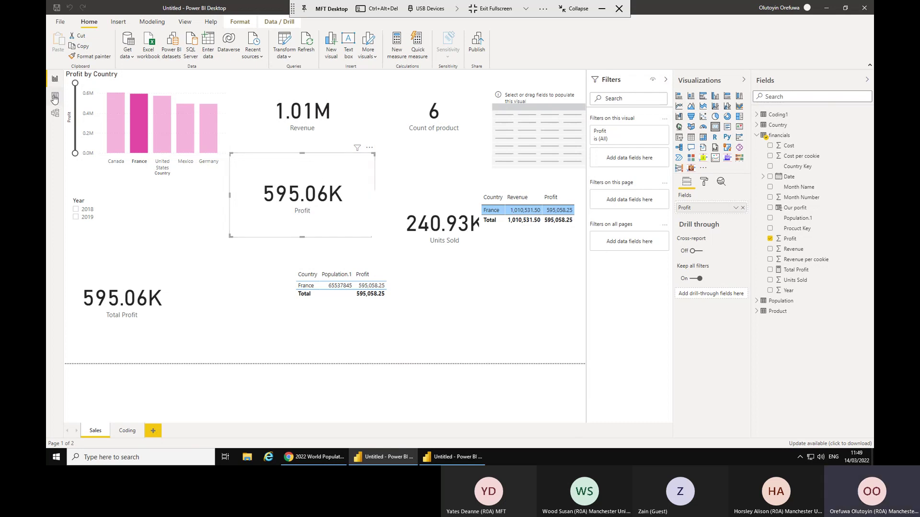
click(55, 97)
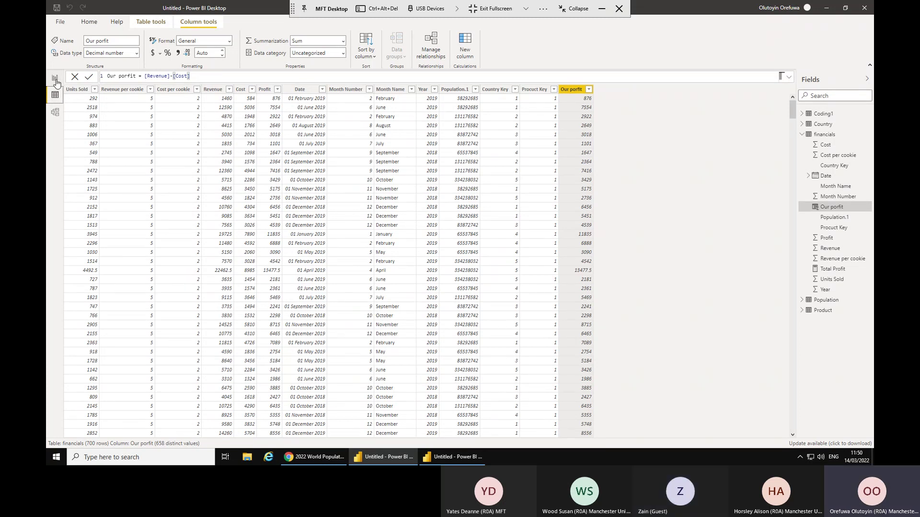
Return to the Sales page and clear the France cross-highlight on the Profit by Country chart.
click(55, 79)
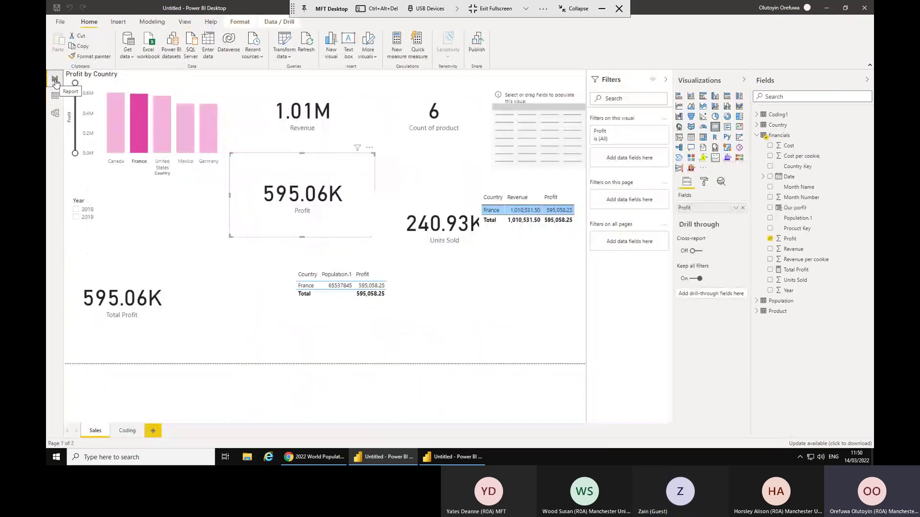
click(222, 91)
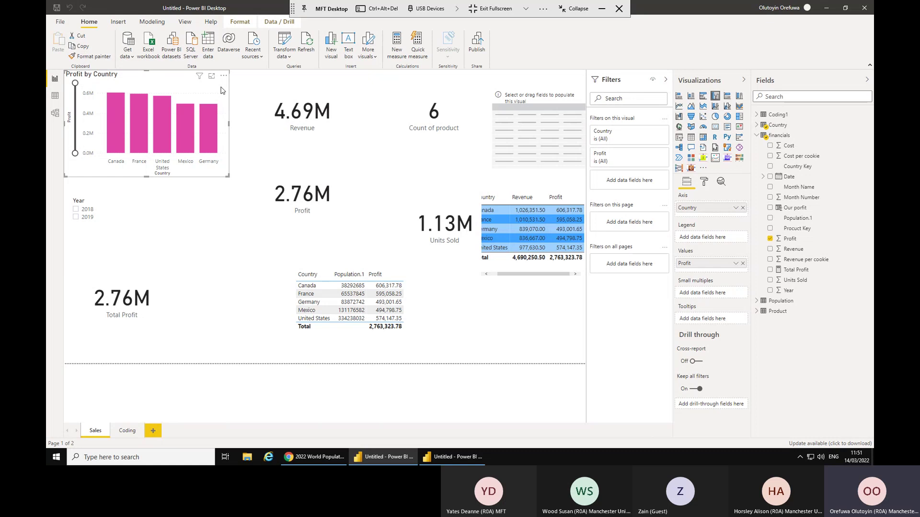
Create a new measure begun as 'Max Profit = MAX(', leaving the argument empty for now.
click(395, 44)
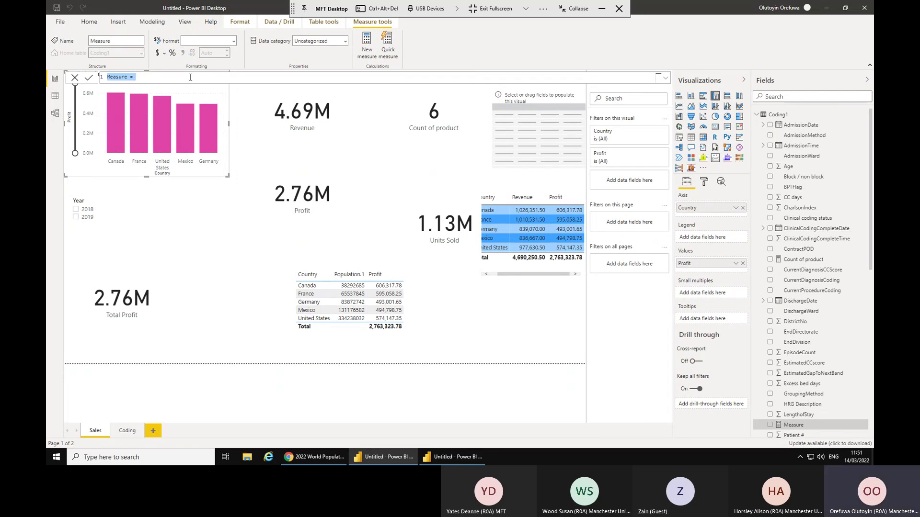
text(Max Profit =)
text(Max)
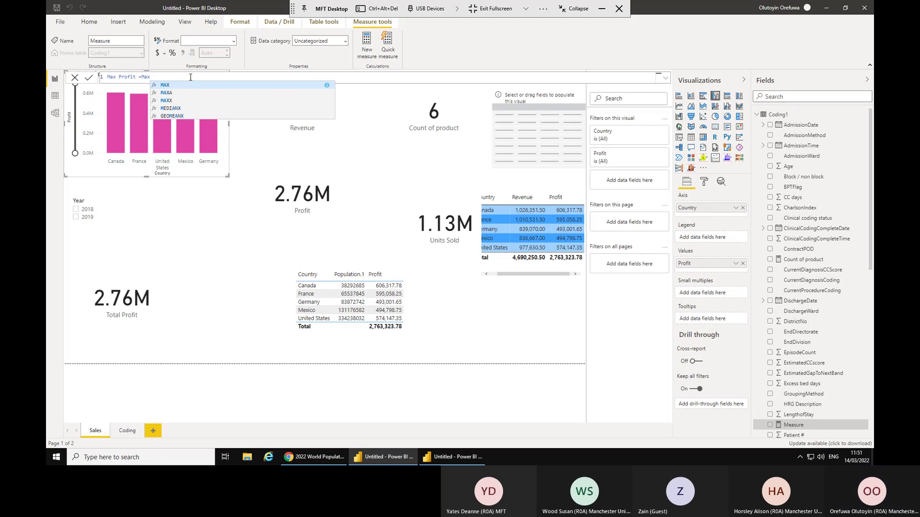
key(Tab)
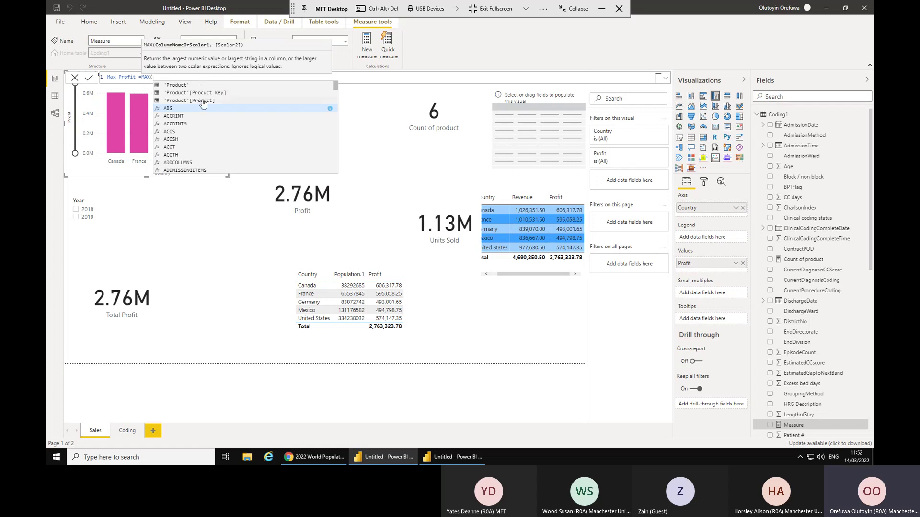
scroll(203, 104, down, 12)
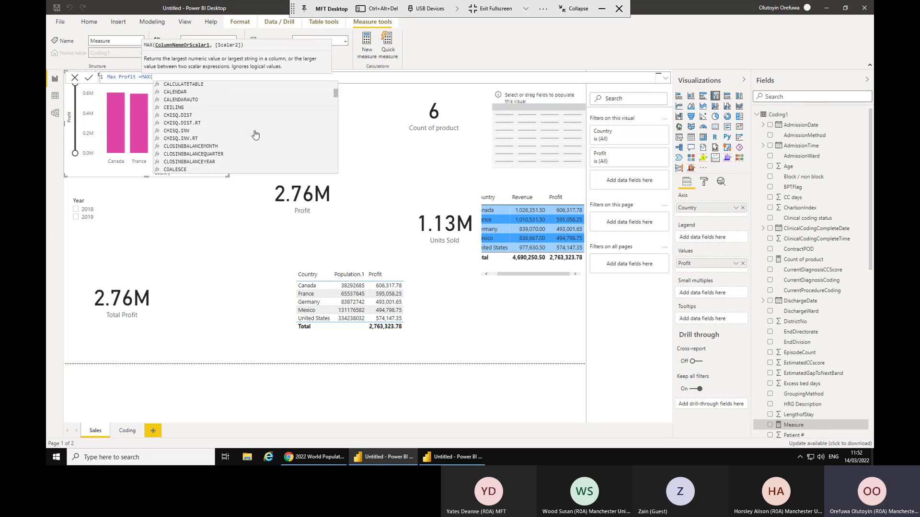
scroll(255, 135, down, 5)
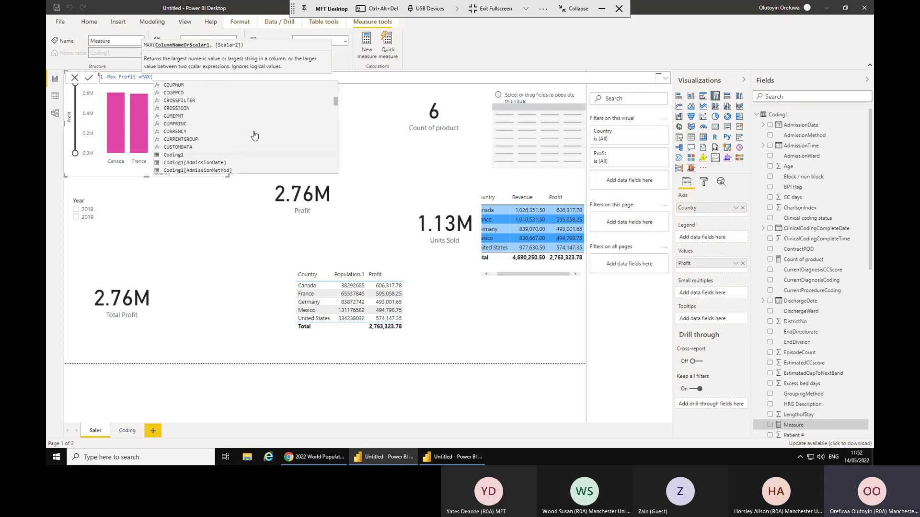
scroll(223, 131, down, 3)
scroll(222, 131, down, 10)
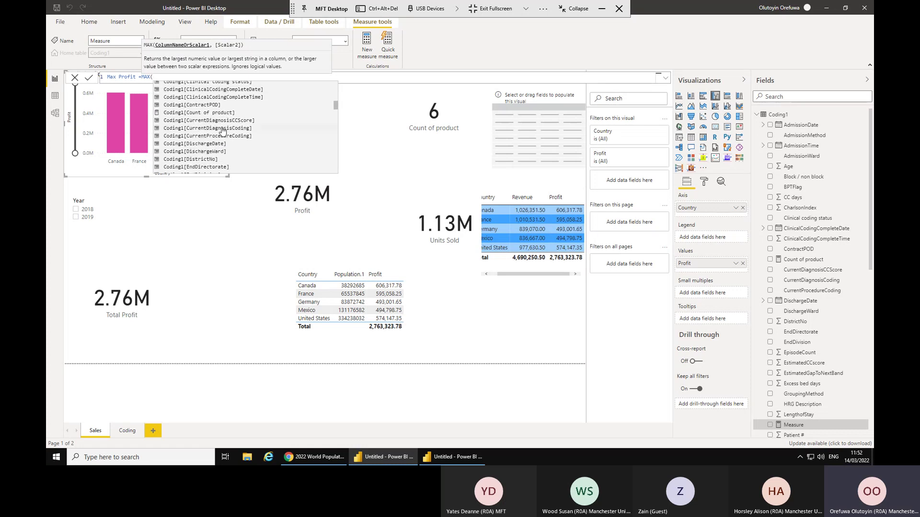
scroll(223, 129, down, 15)
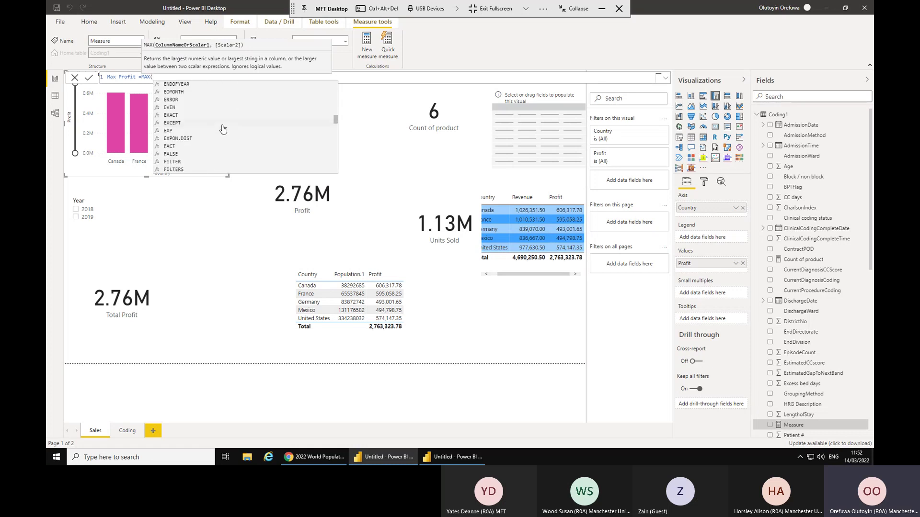
scroll(223, 129, down, 18)
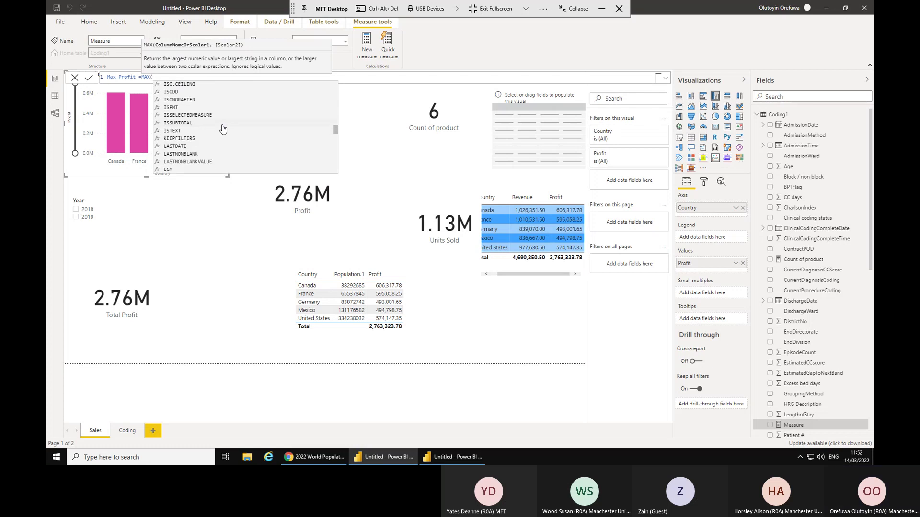
scroll(223, 129, down, 15)
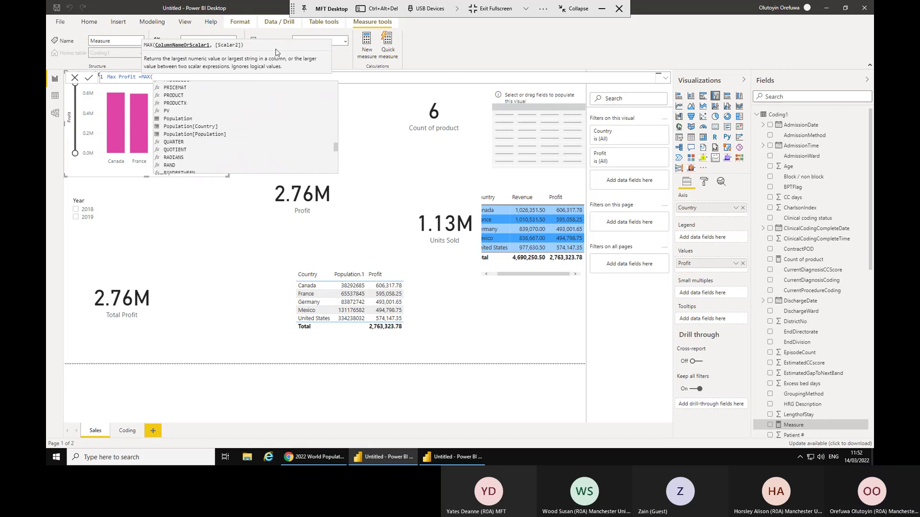
scroll(283, 132, up, 20)
scroll(283, 134, up, 15)
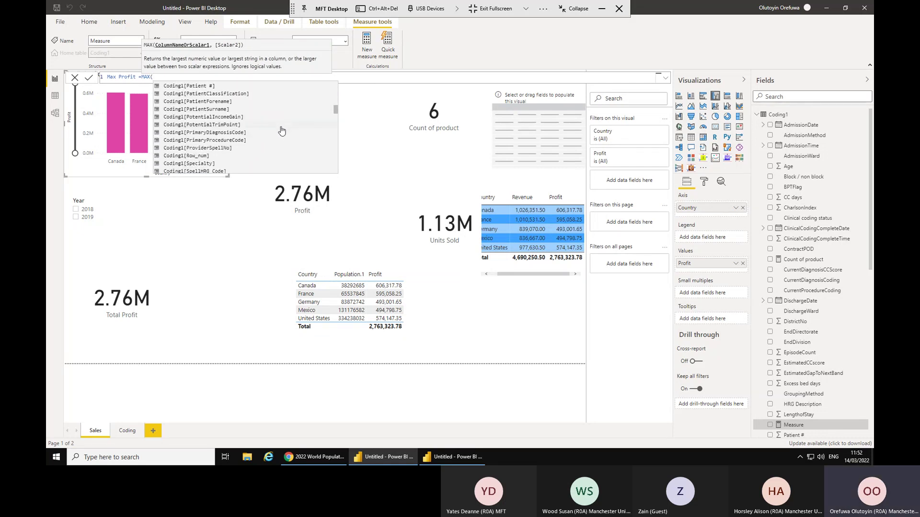
scroll(282, 131, up, 12)
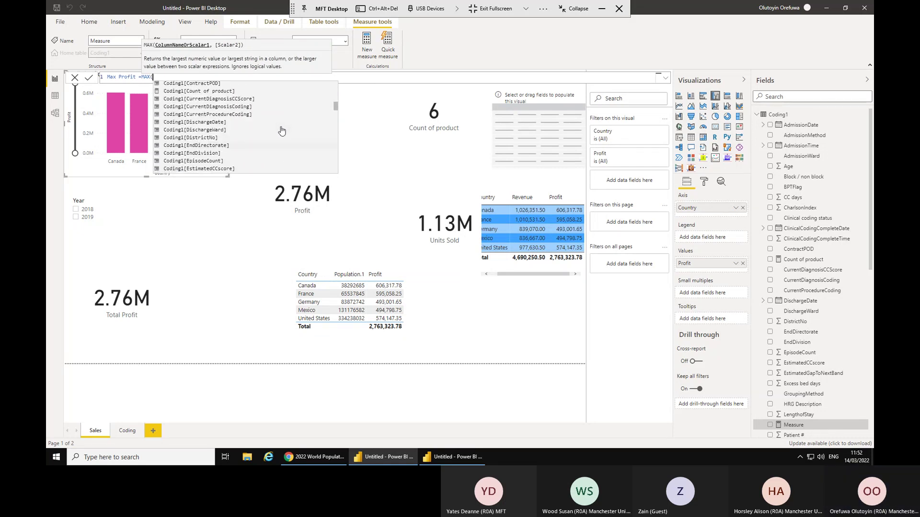
click(352, 149)
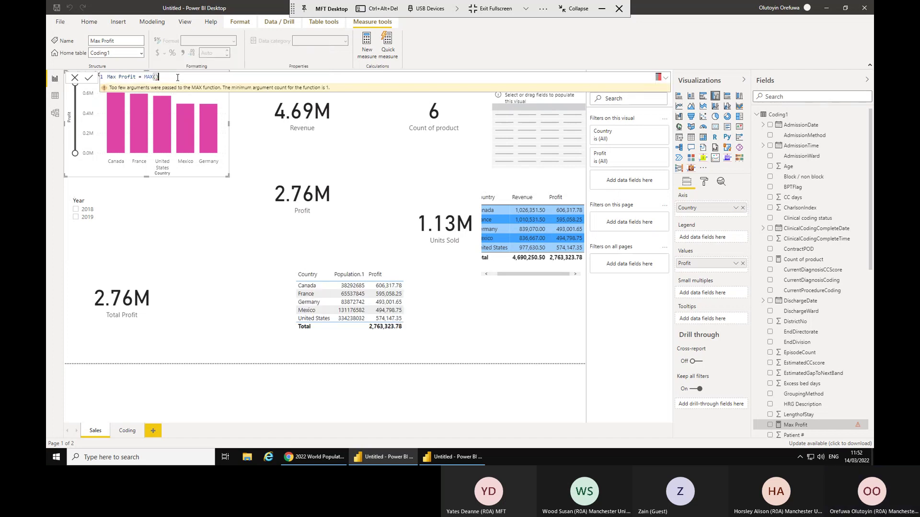
Complete Max Profit as MAX(financials[Our porfit]) and sort the country table by Profit.
key(BackSpace)
text(f)
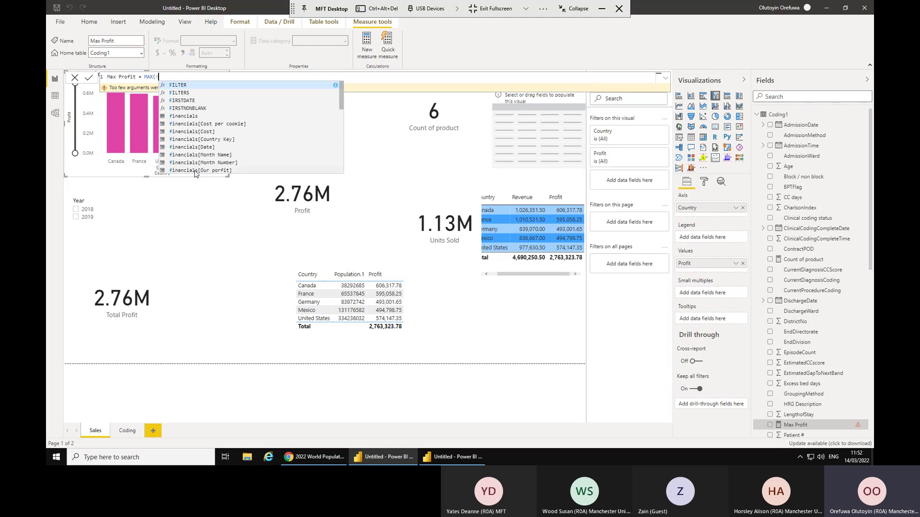
click(196, 171)
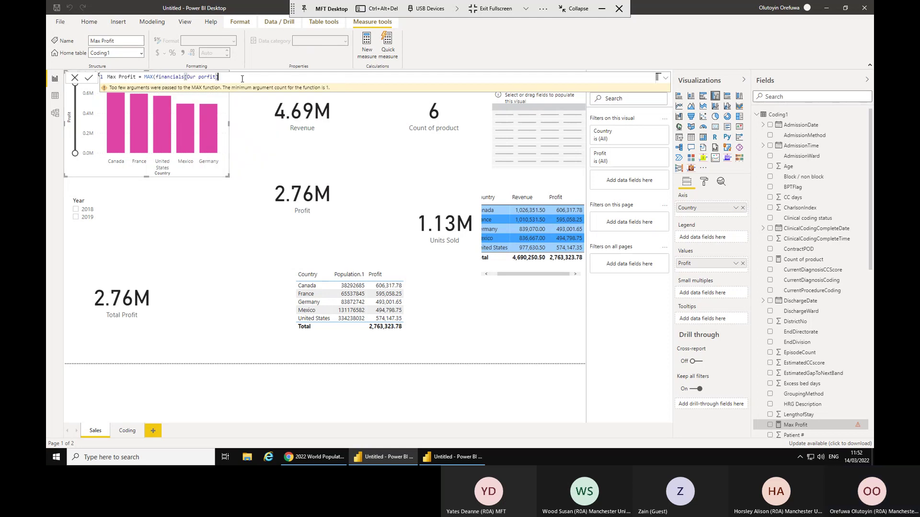
text())
click(89, 79)
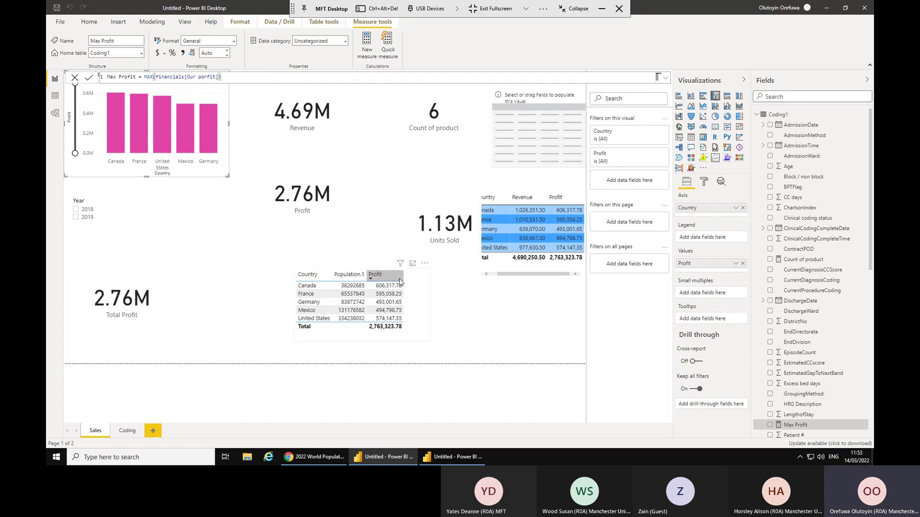
click(428, 273)
Move the country table up under the bar chart and add a new empty stacked bar chart.
drag(428, 272, 271, 188)
click(305, 280)
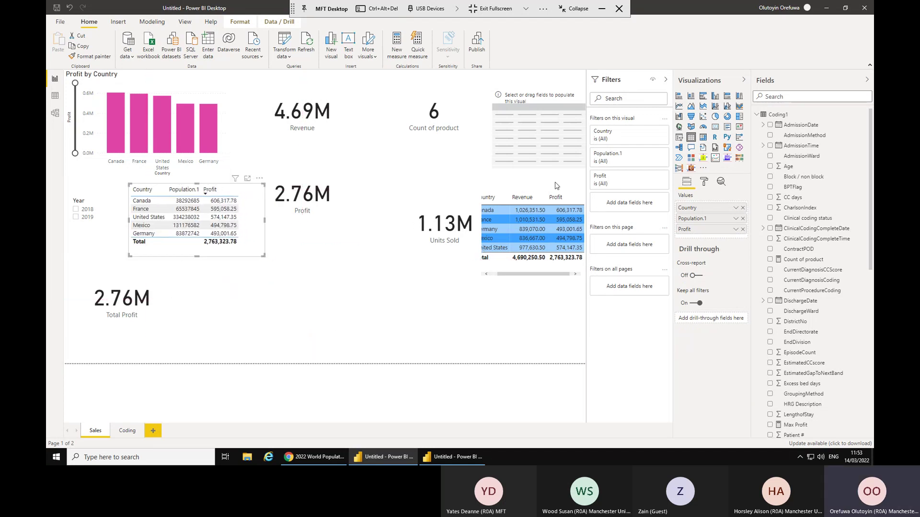
click(679, 96)
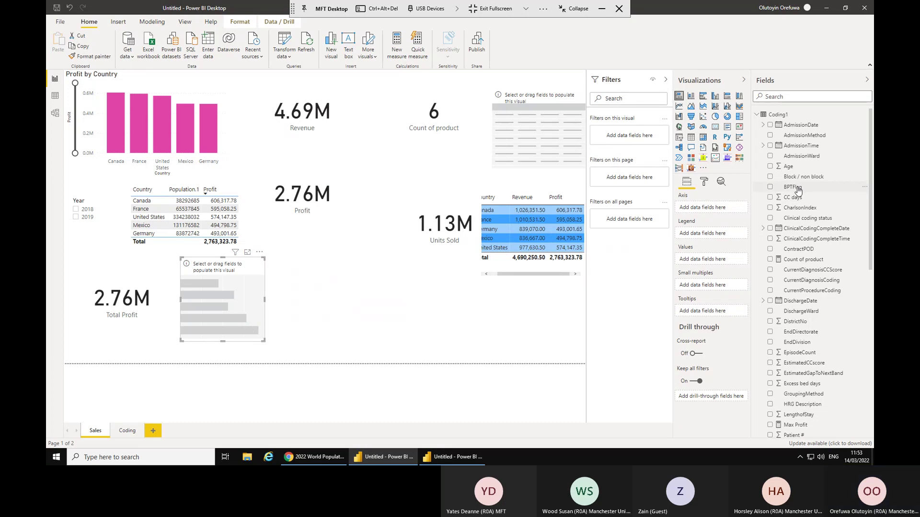
Find Max Profit via the Fields search ('ma') and plot it in the new chart.
scroll(797, 190, down, 3)
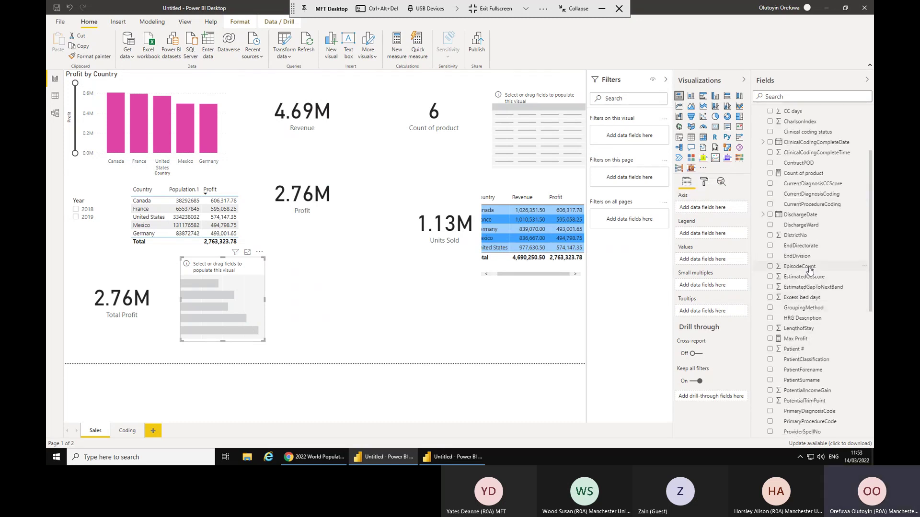
scroll(809, 270, down, 3)
scroll(809, 270, down, 4)
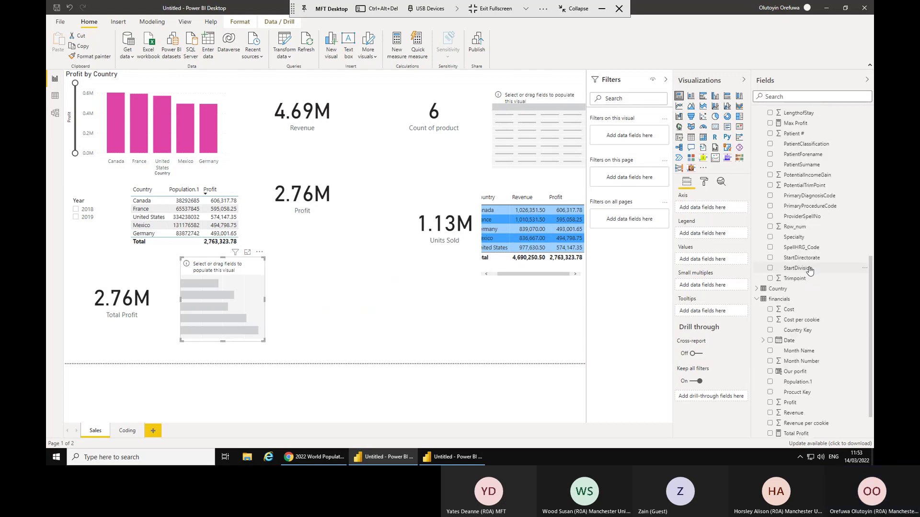
scroll(809, 271, down, 2)
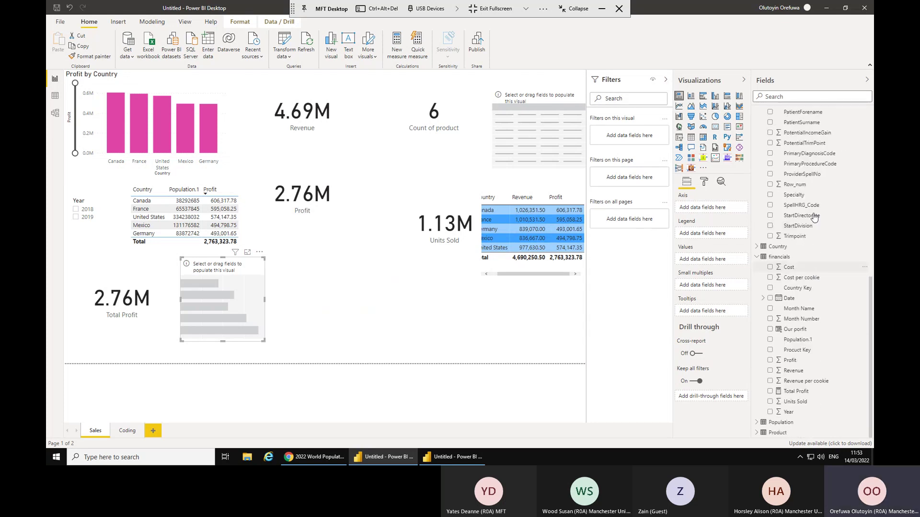
scroll(810, 275, up, 5)
click(804, 98)
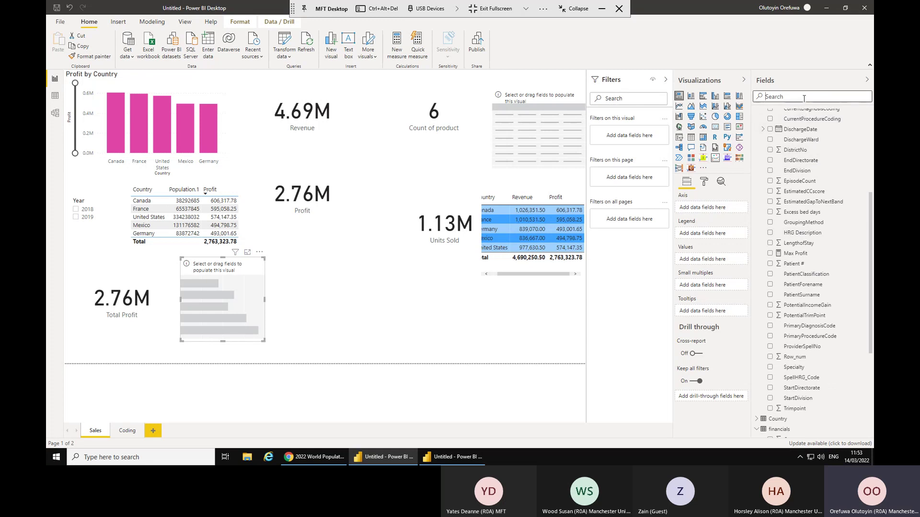
text(ma)
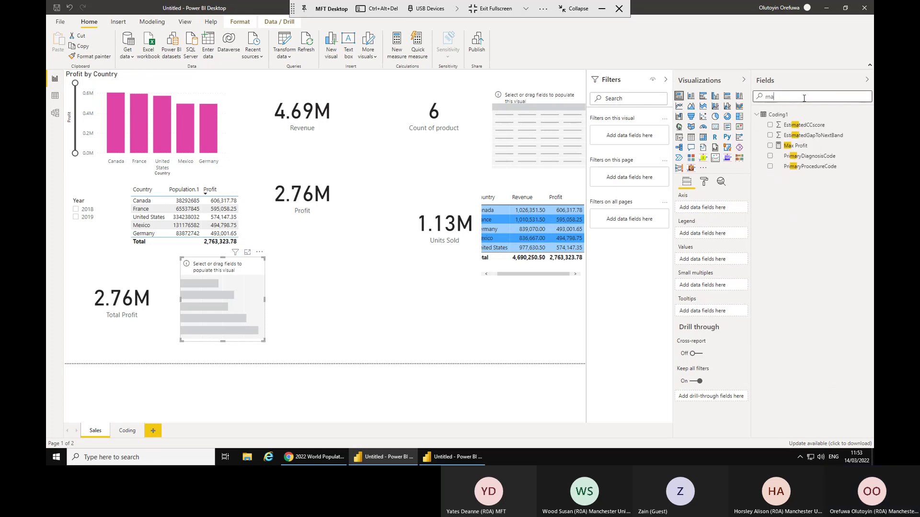
click(770, 146)
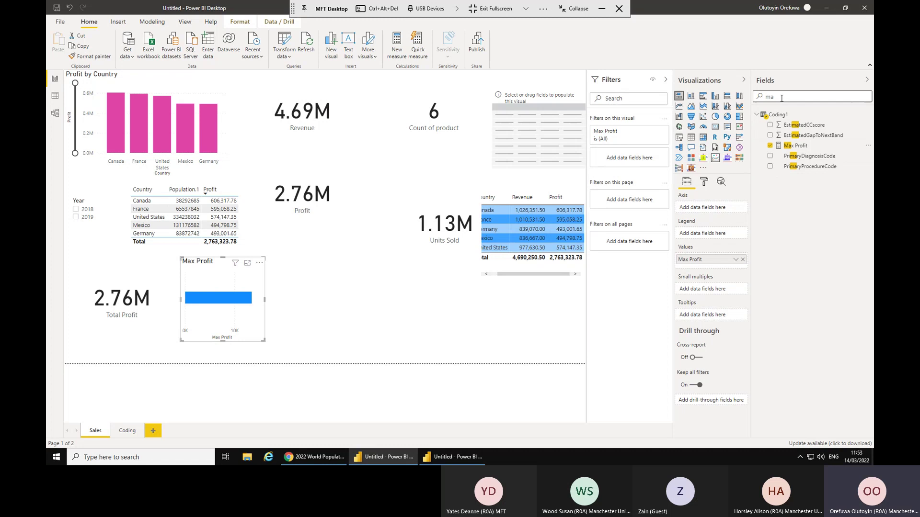
key(BackSpace)
key(BackSpace)
text(cou)
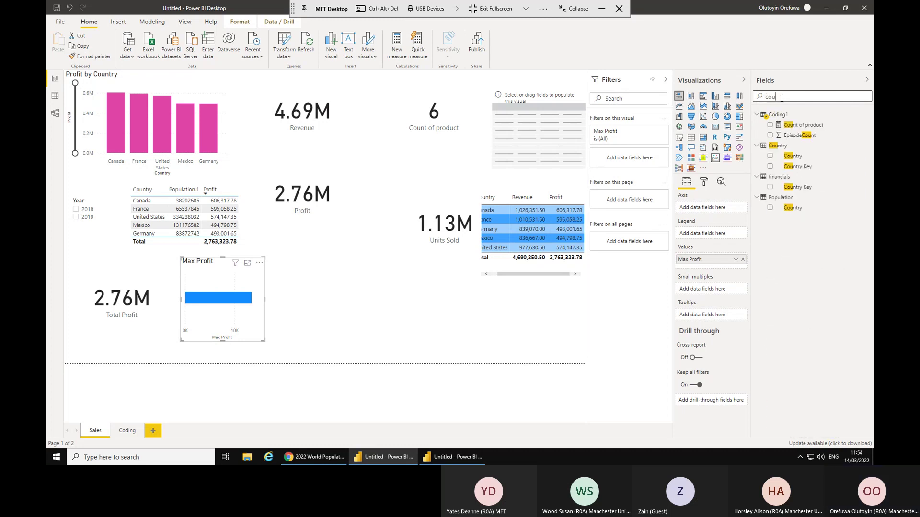
Split the Max Profit chart by Country, enlarge it, turn Data labels on, and move it right.
click(770, 156)
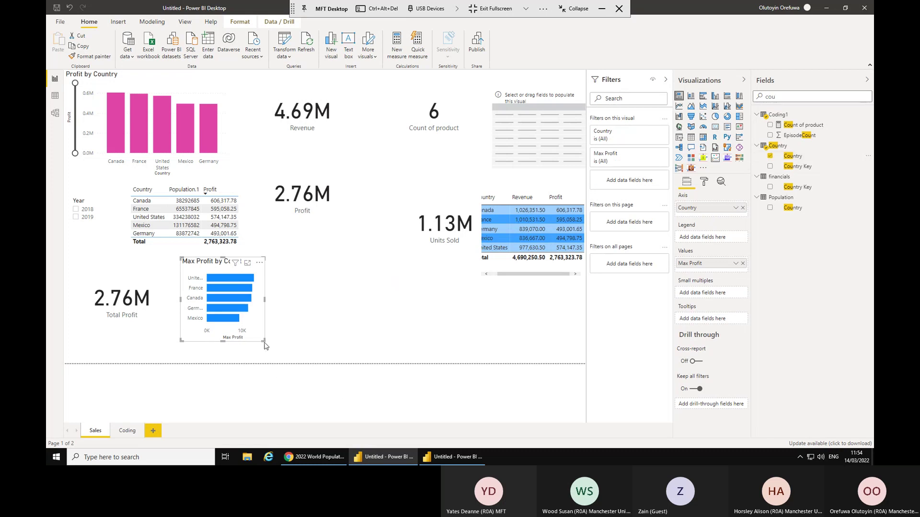
drag(263, 340, 399, 359)
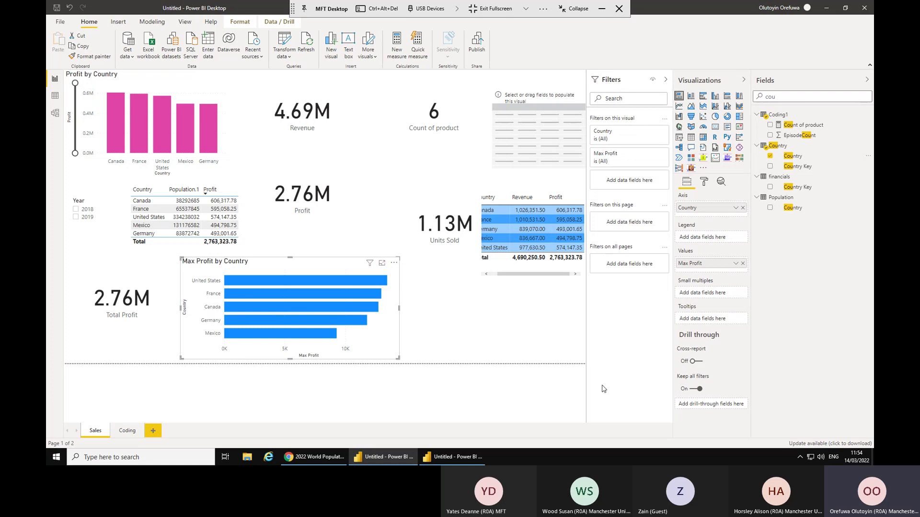
click(703, 183)
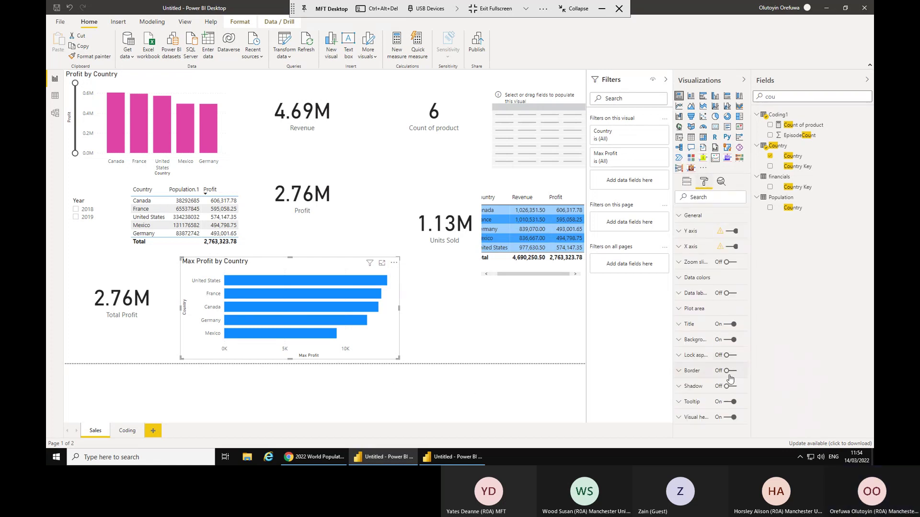
click(734, 297)
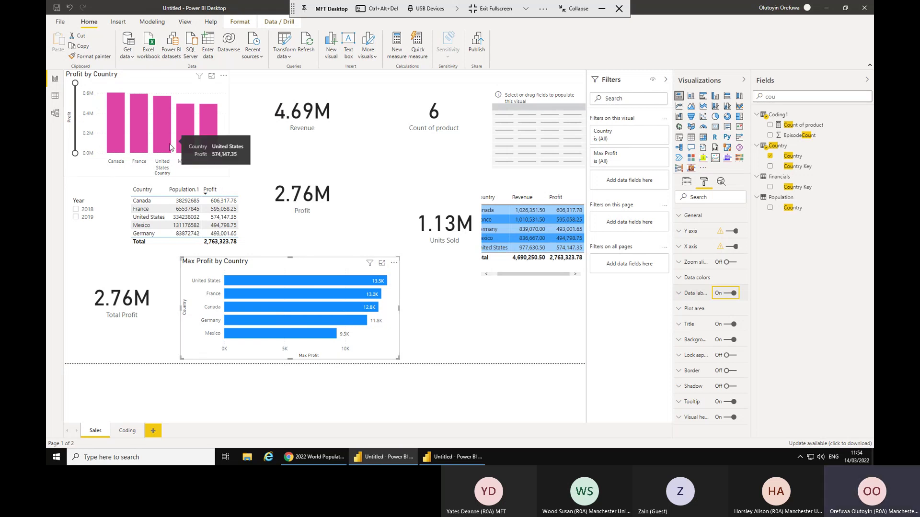
click(296, 270)
drag(296, 269, 354, 280)
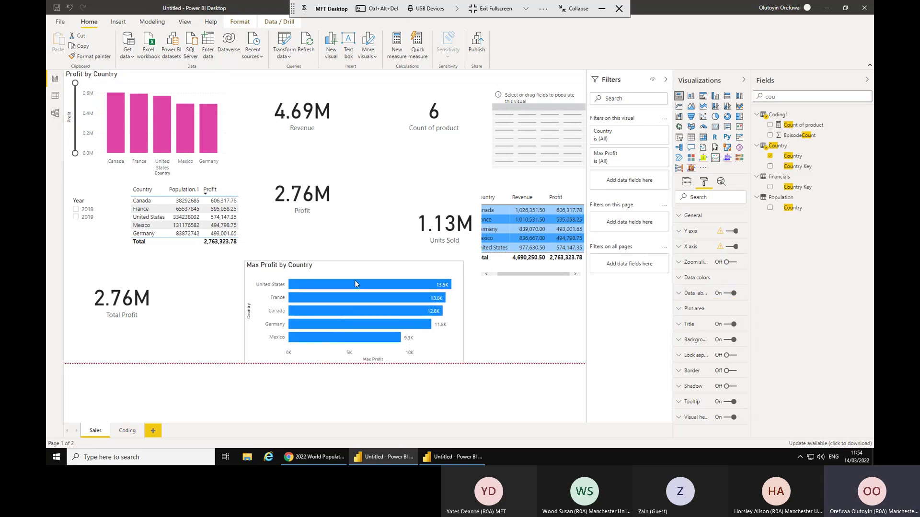
Cross-filter the report to Mexico and the 2019 year, giving 631.91K revenue and 373.50K profit.
click(206, 131)
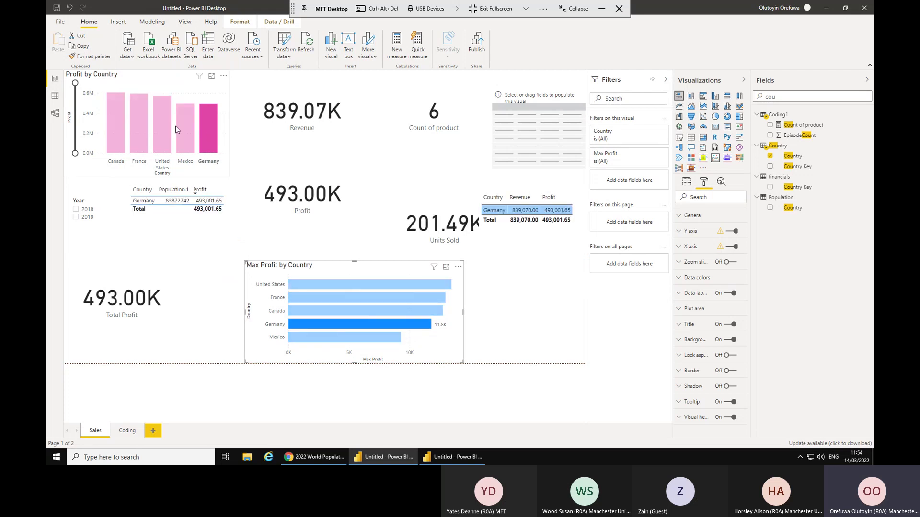
click(182, 129)
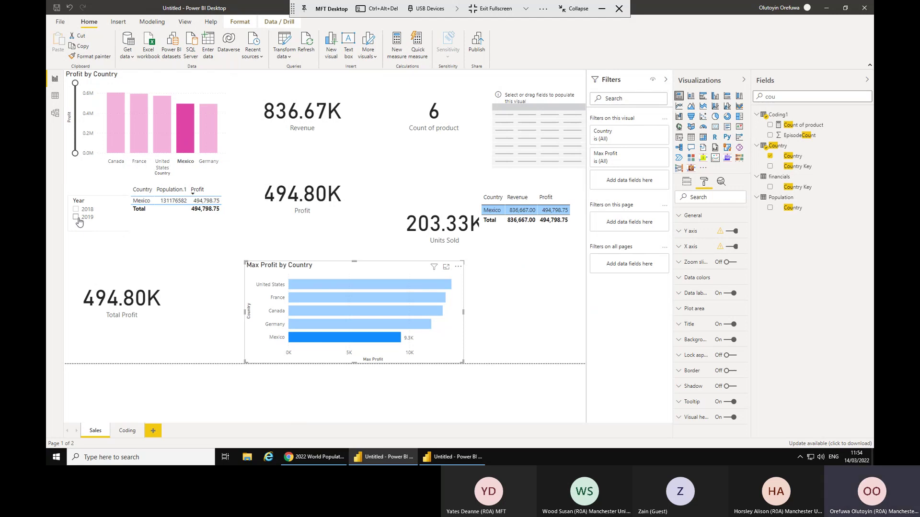
click(76, 218)
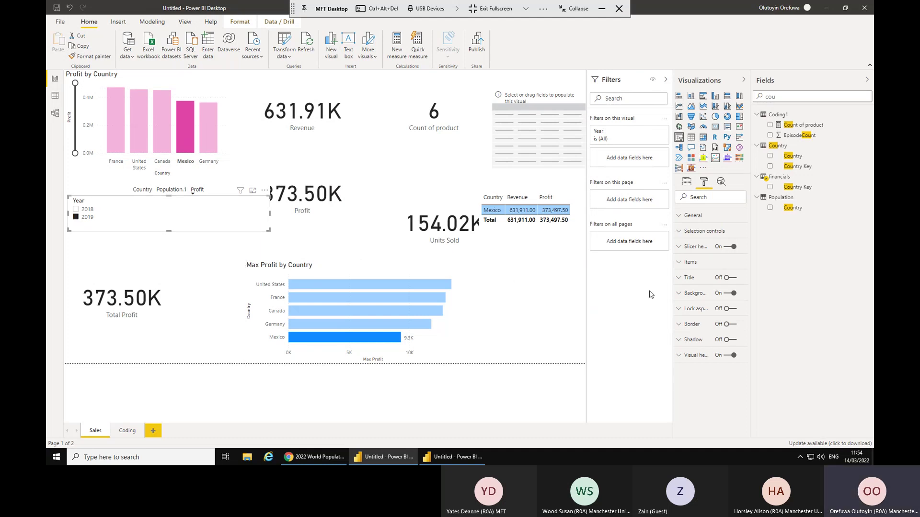
click(686, 184)
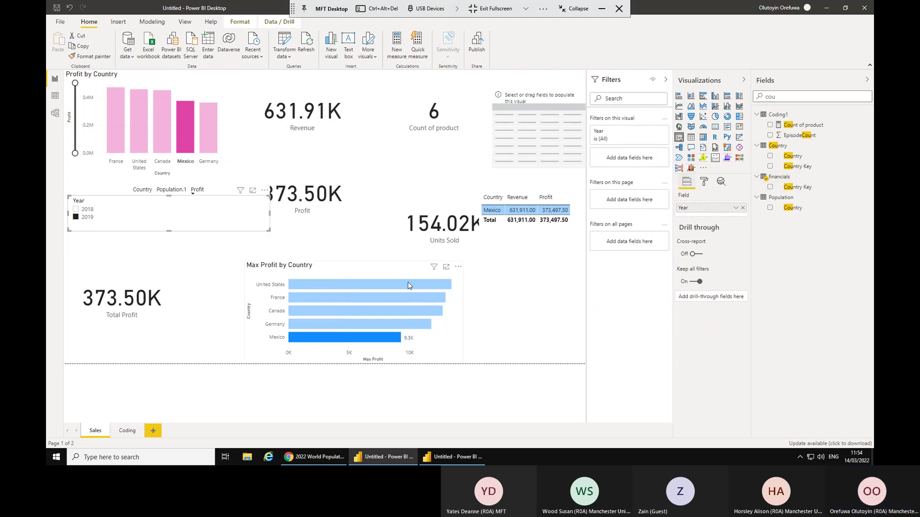
click(349, 269)
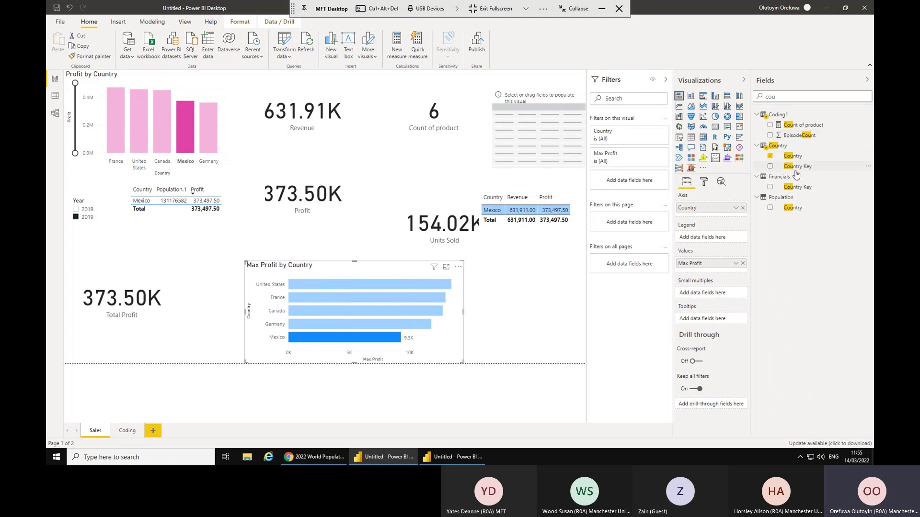
Select the Country, Revenue and Profit table and open column settings for financials Profit.
click(552, 203)
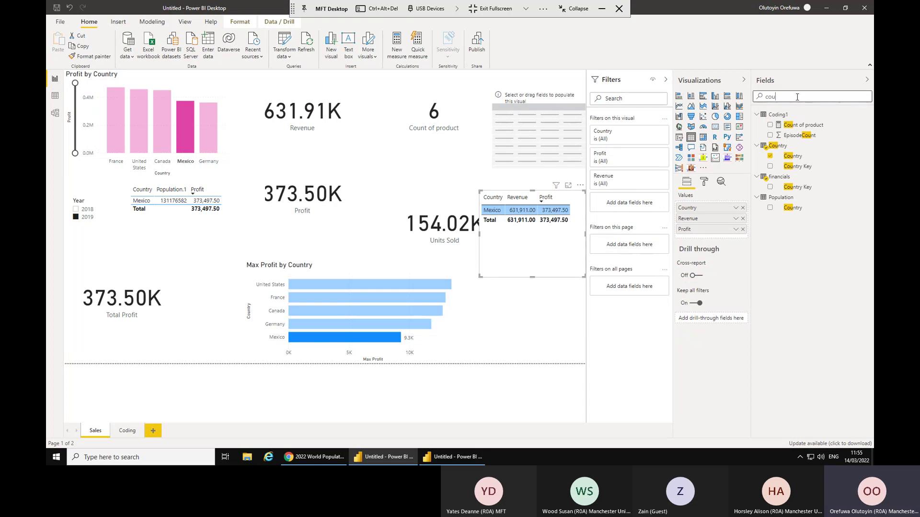
key(BackSpace)
key(BackSpace)
key(BackSpace)
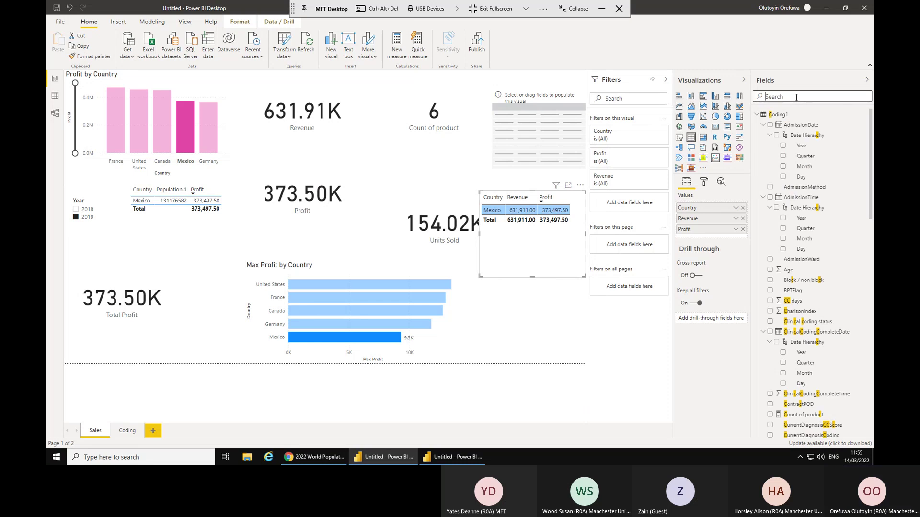
click(757, 115)
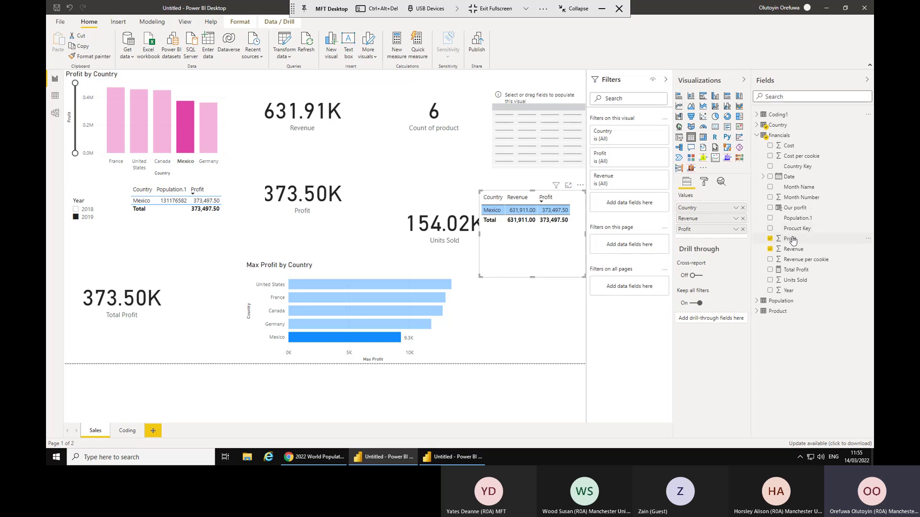
click(791, 239)
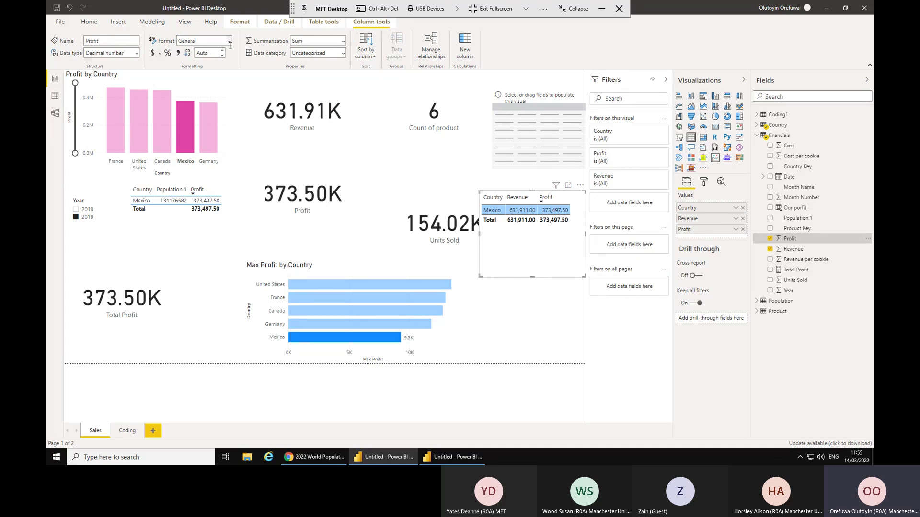
Format Profit as Currency with the £ English (United Kingdom) symbol.
click(230, 42)
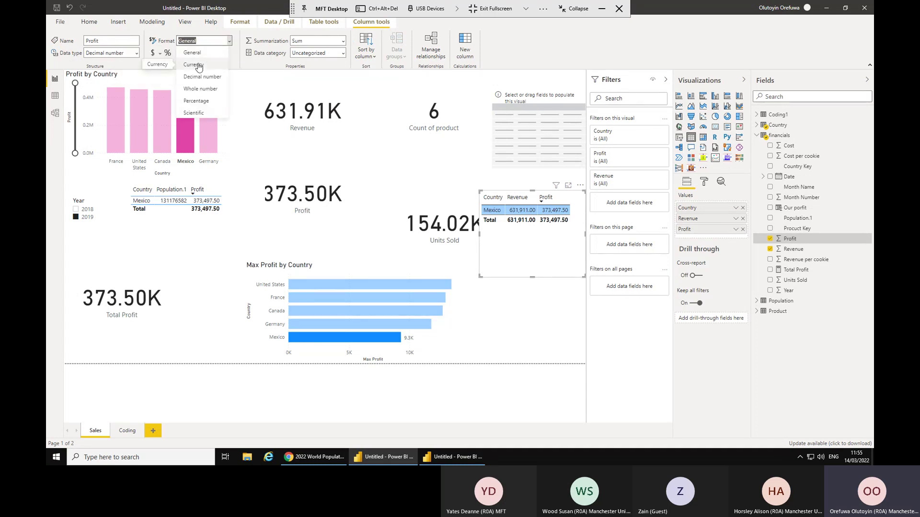
click(199, 67)
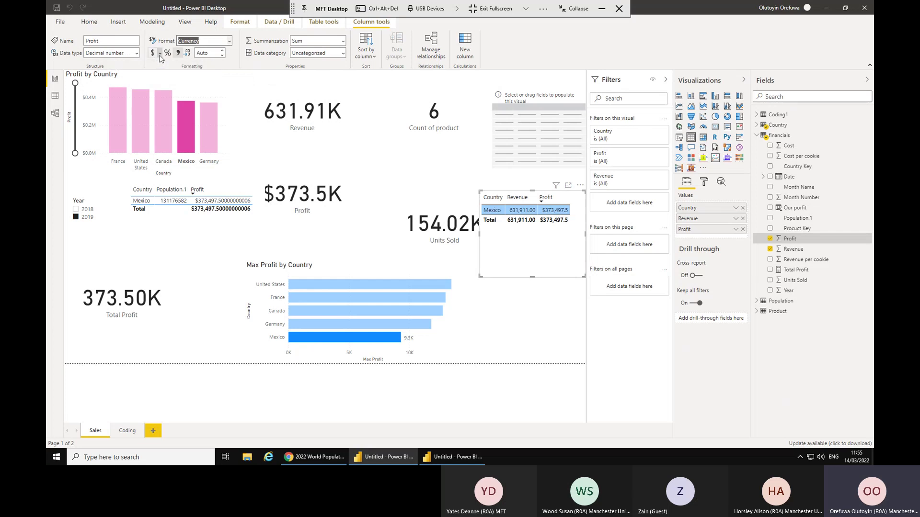
click(160, 54)
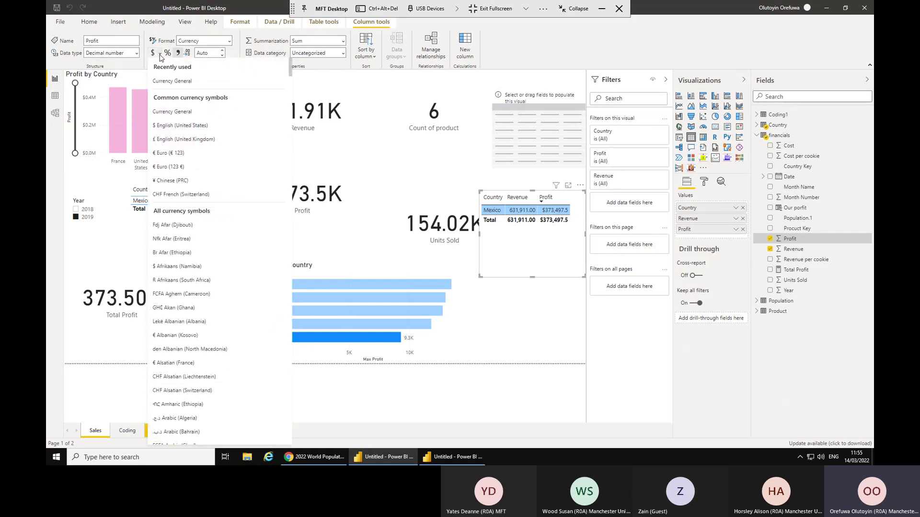
click(174, 140)
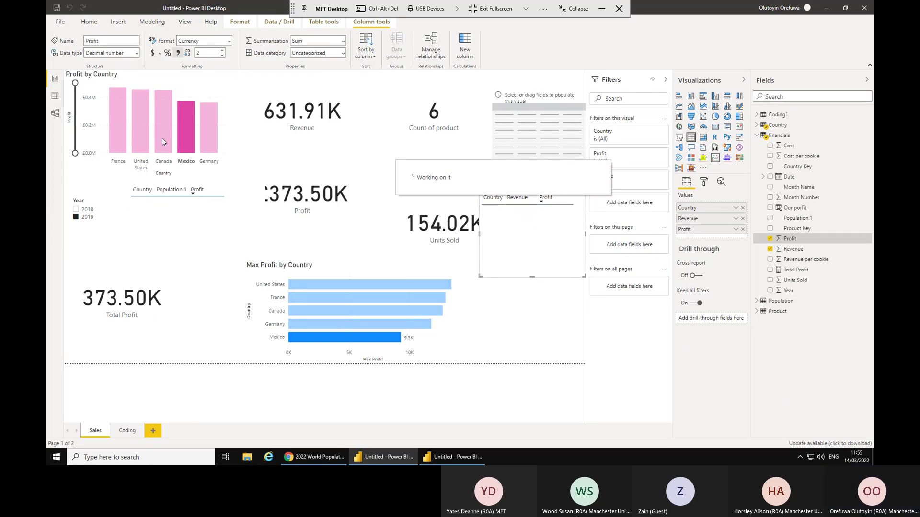
mouse_move(159, 135)
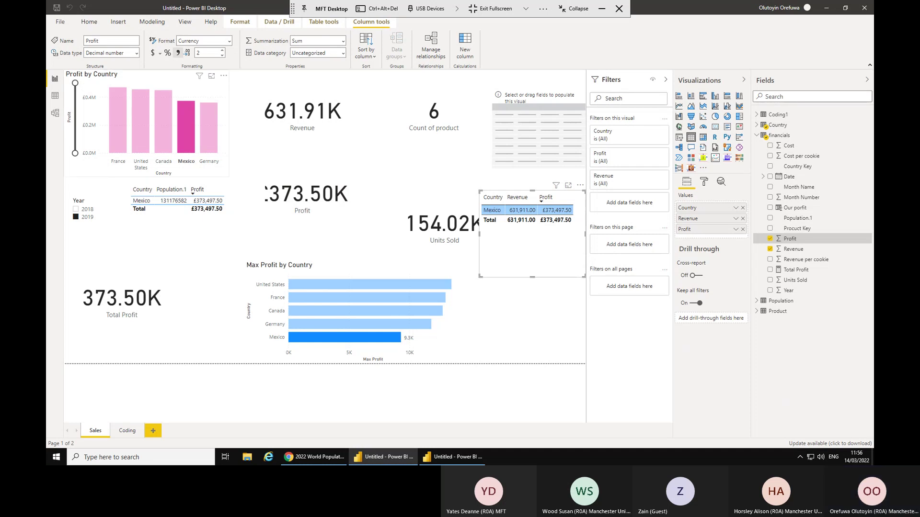
key(alt+Tab)
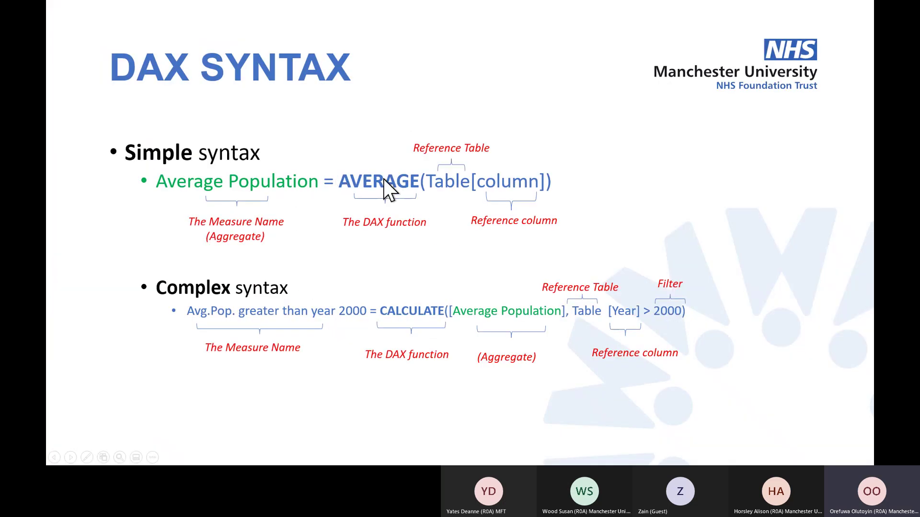
Advance the slideshow two slides, past Learning DAX to the DAX Basics slide.
key(Right)
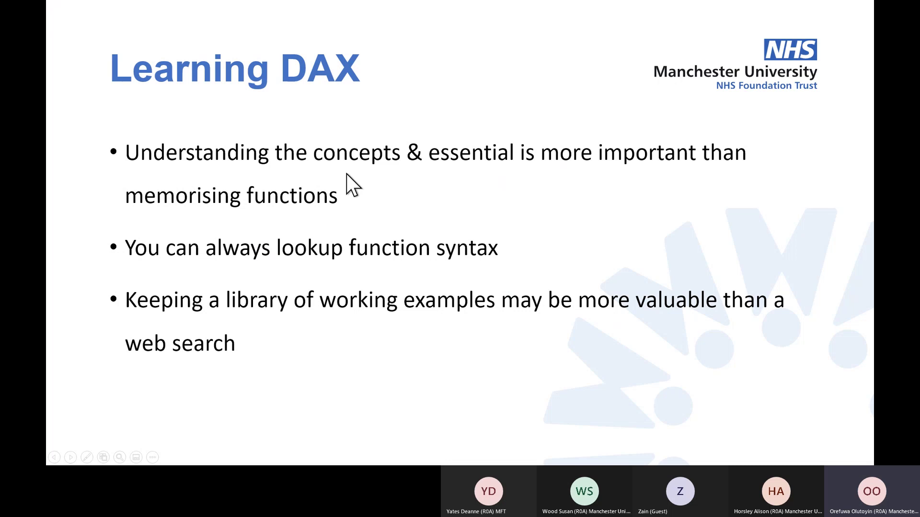
key(Right)
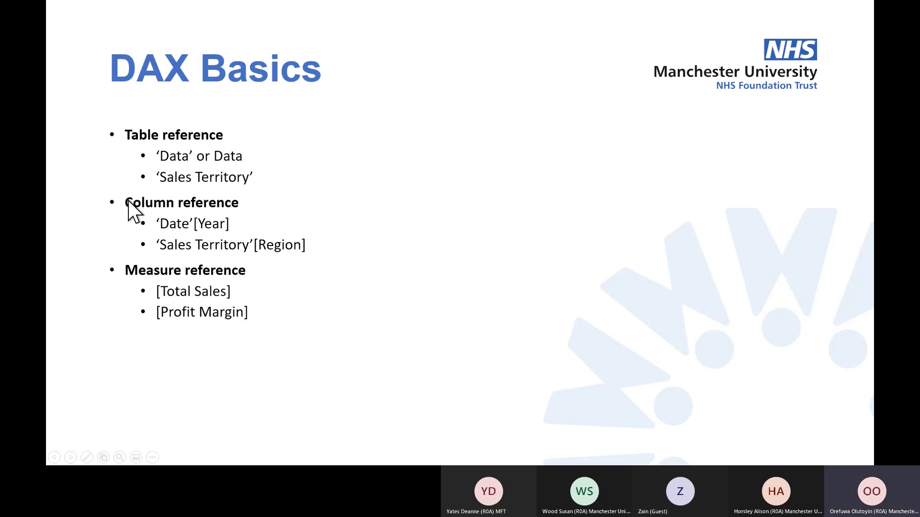